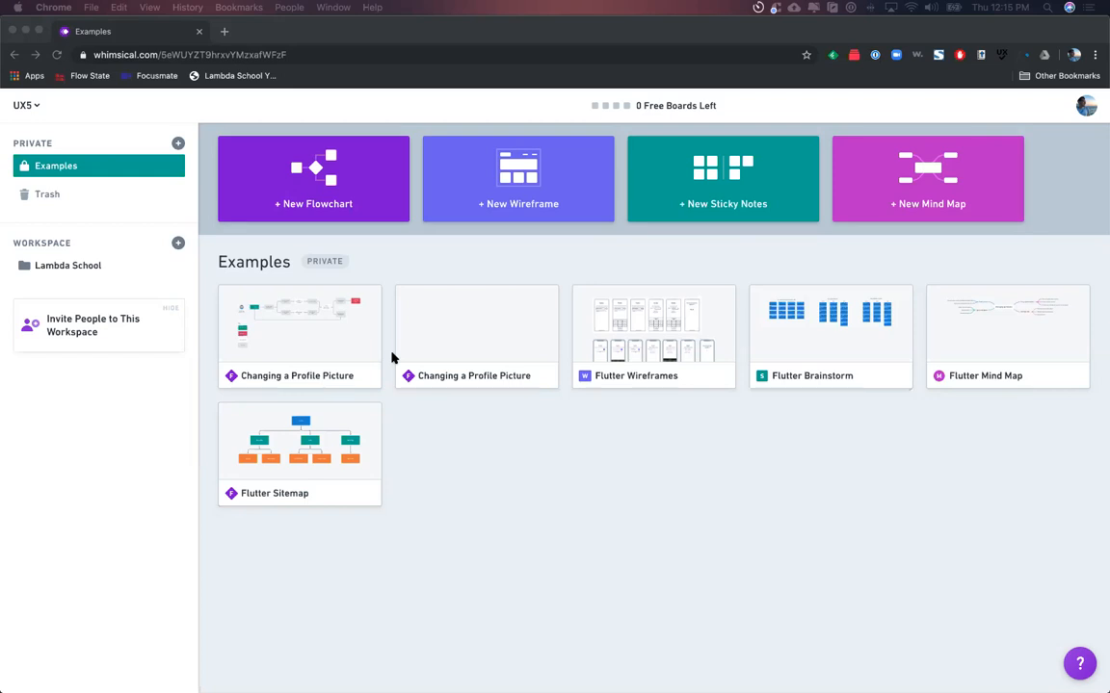
- Open the blank "Changing a Profile Picture" flowchart from the Examples folder
click(485, 324)
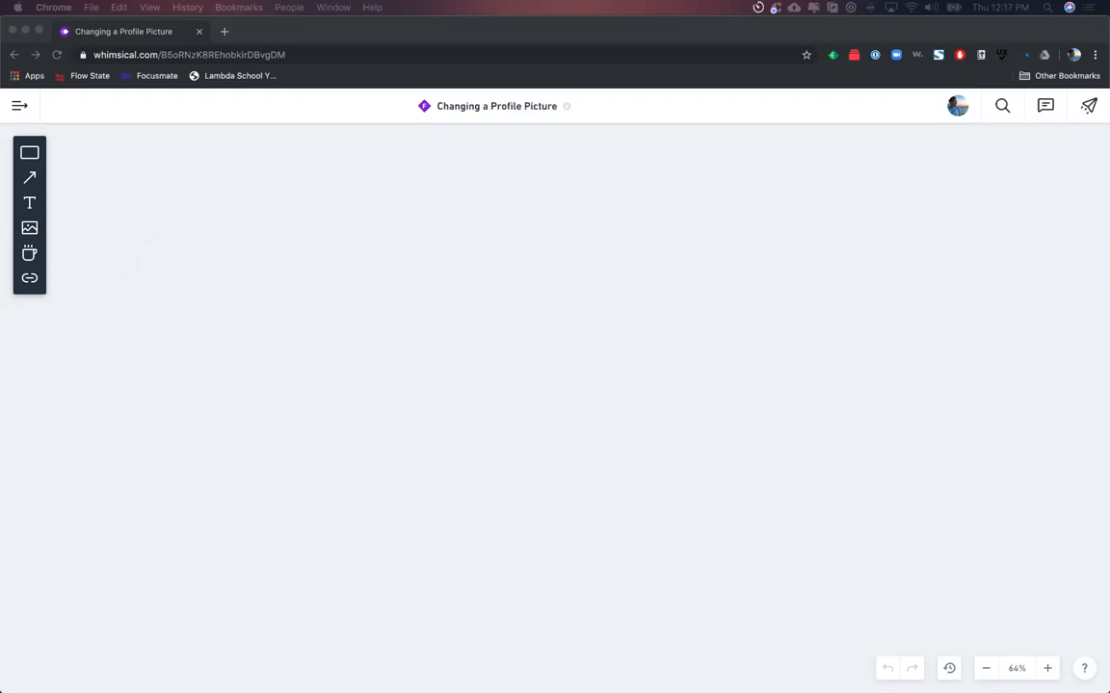
- Duplicate the flowchart's browser tab, separate the copy from the original window, and fit the remaining window to the screen
drag(436, 29, 461, 30)
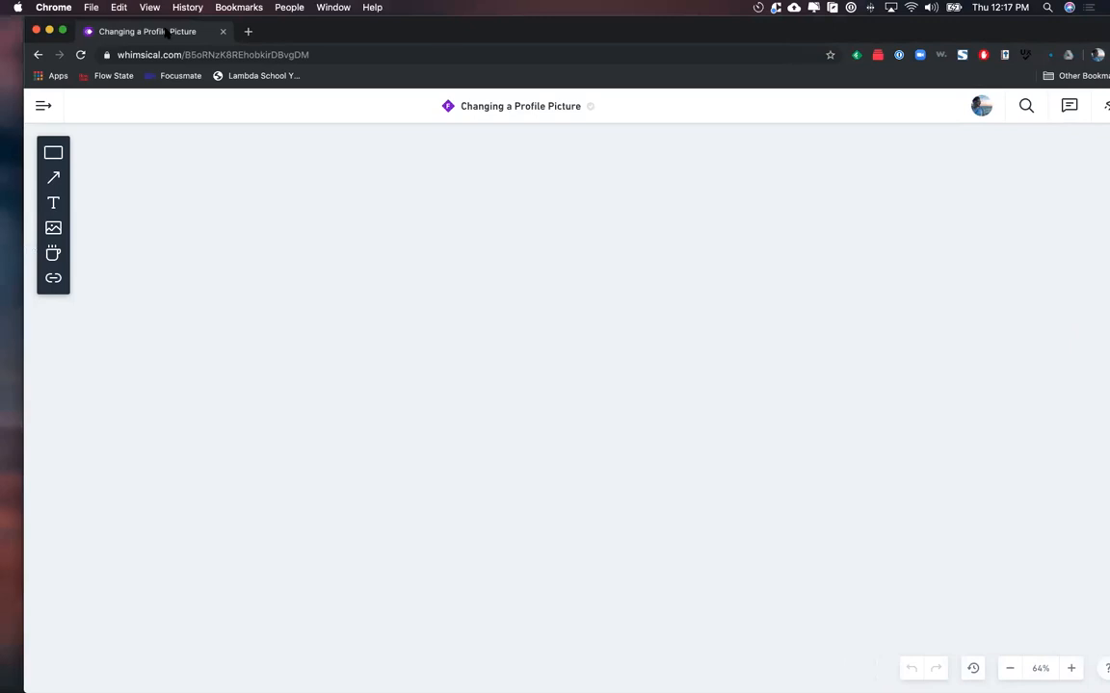
right_click(168, 34)
click(188, 65)
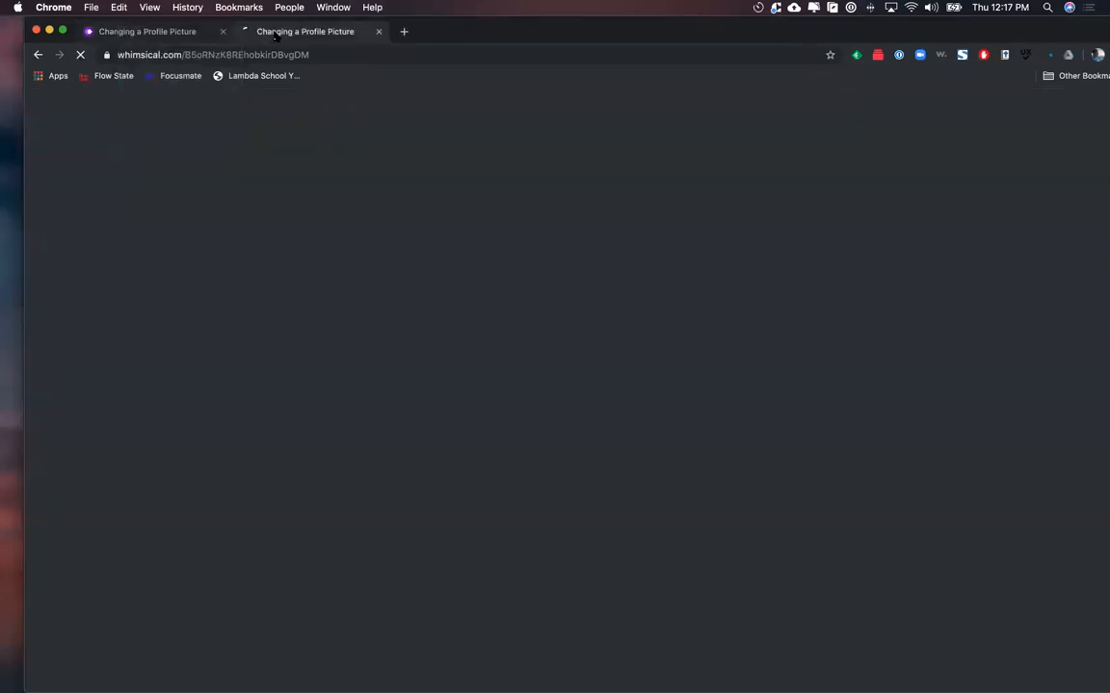
drag(276, 35, 2, 39)
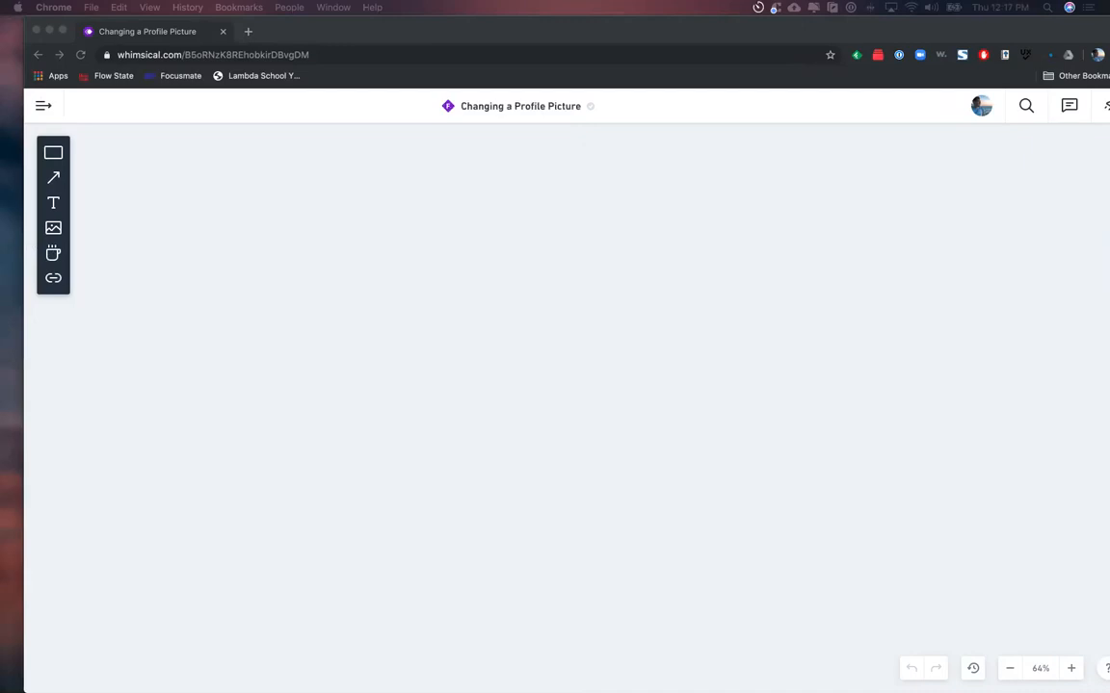
drag(273, 27, 261, 26)
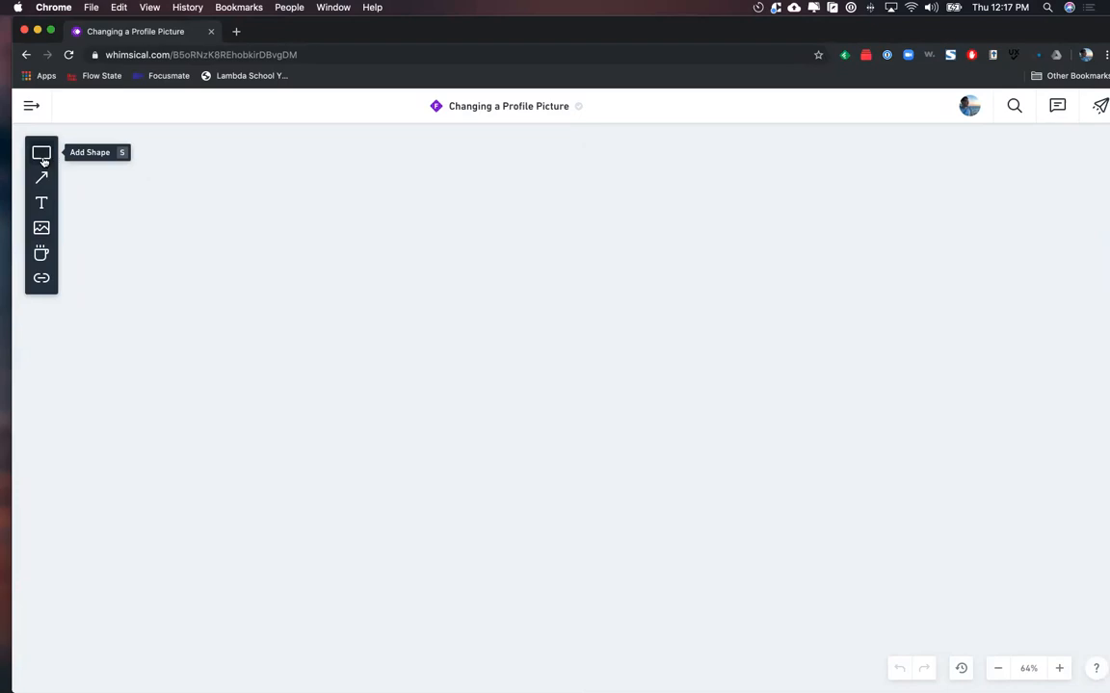
double_click(559, 30)
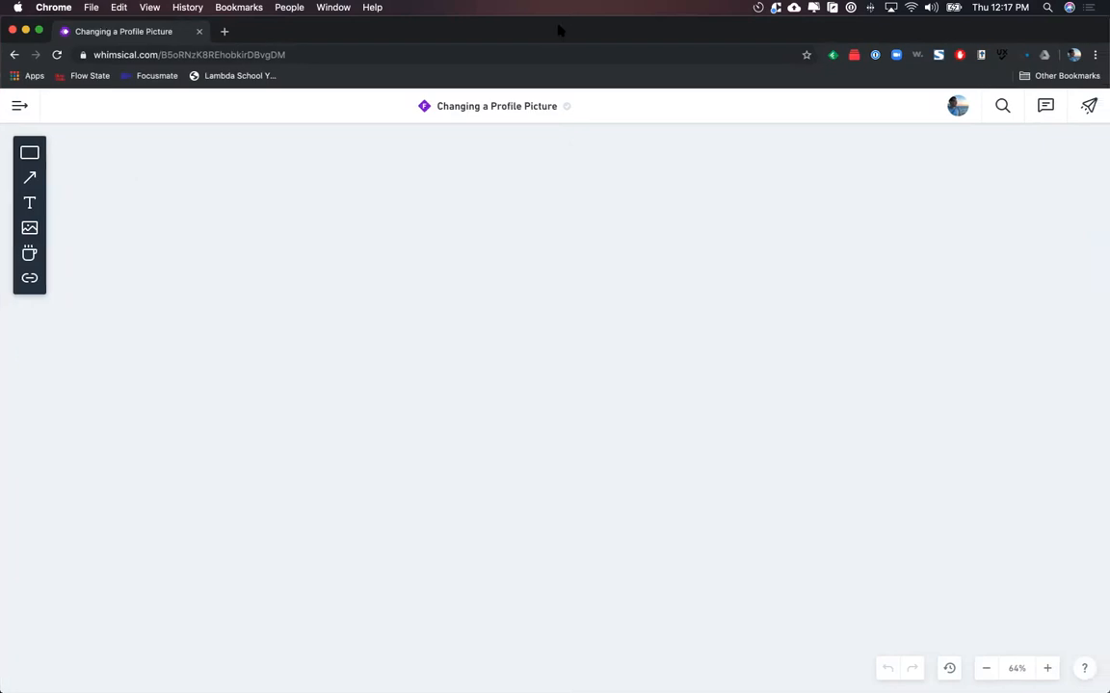
click(30, 154)
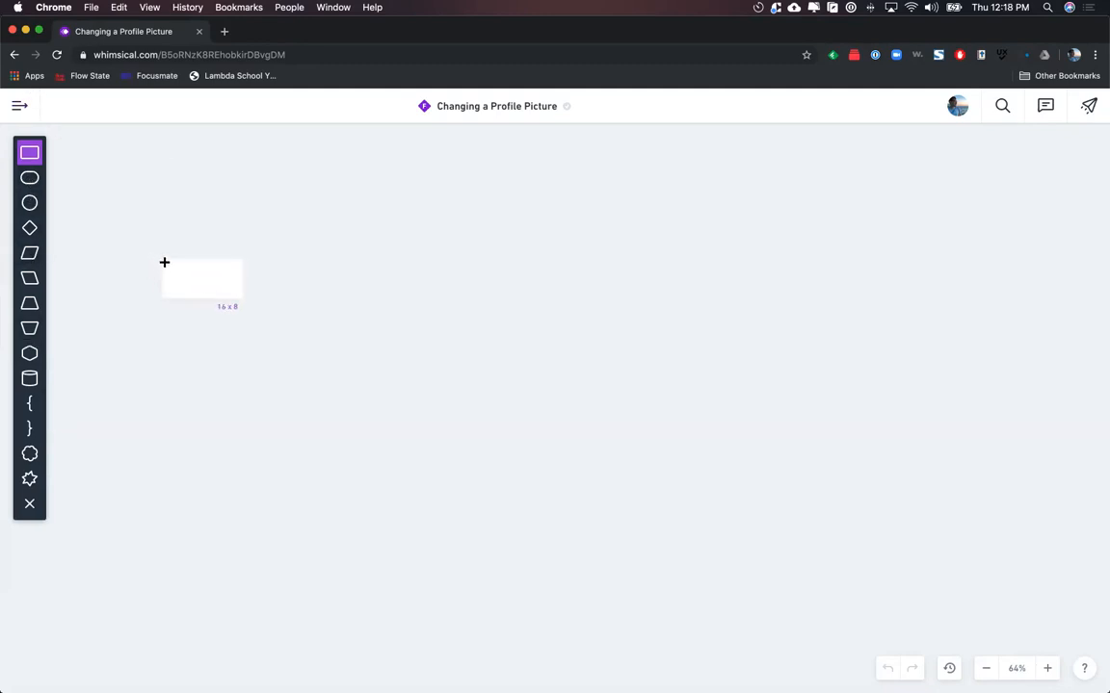
scroll(167, 258, up, 5)
scroll(166, 259, up, 1)
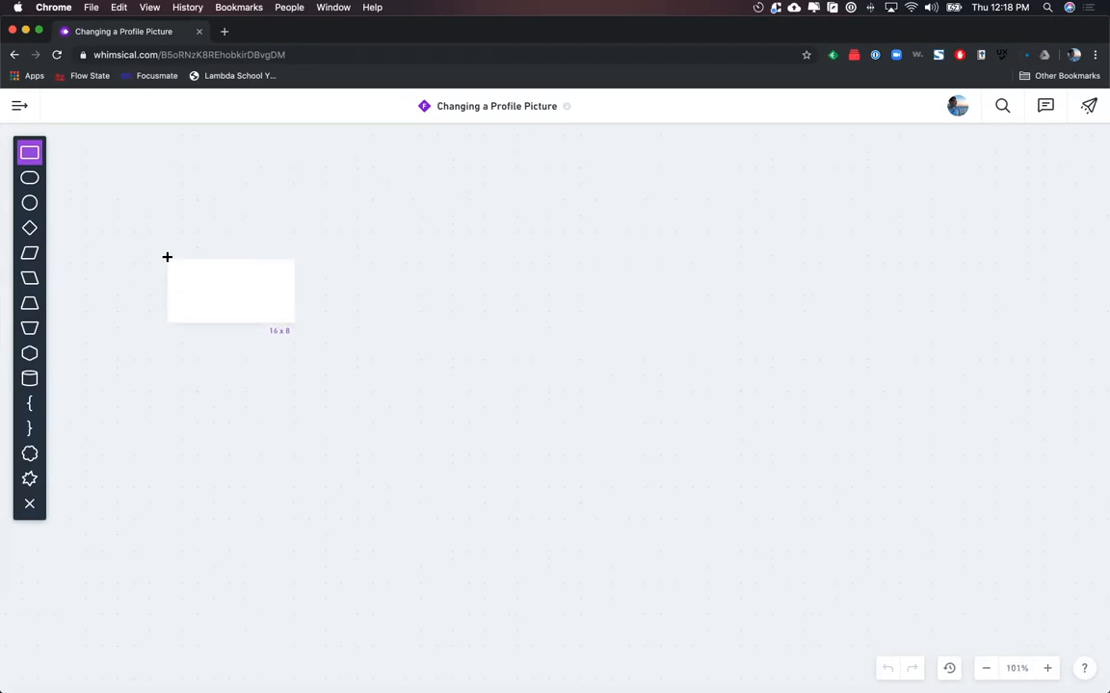
scroll(167, 258, up, 8)
scroll(167, 258, down, 2)
scroll(159, 236, up, 1)
scroll(154, 226, down, 3)
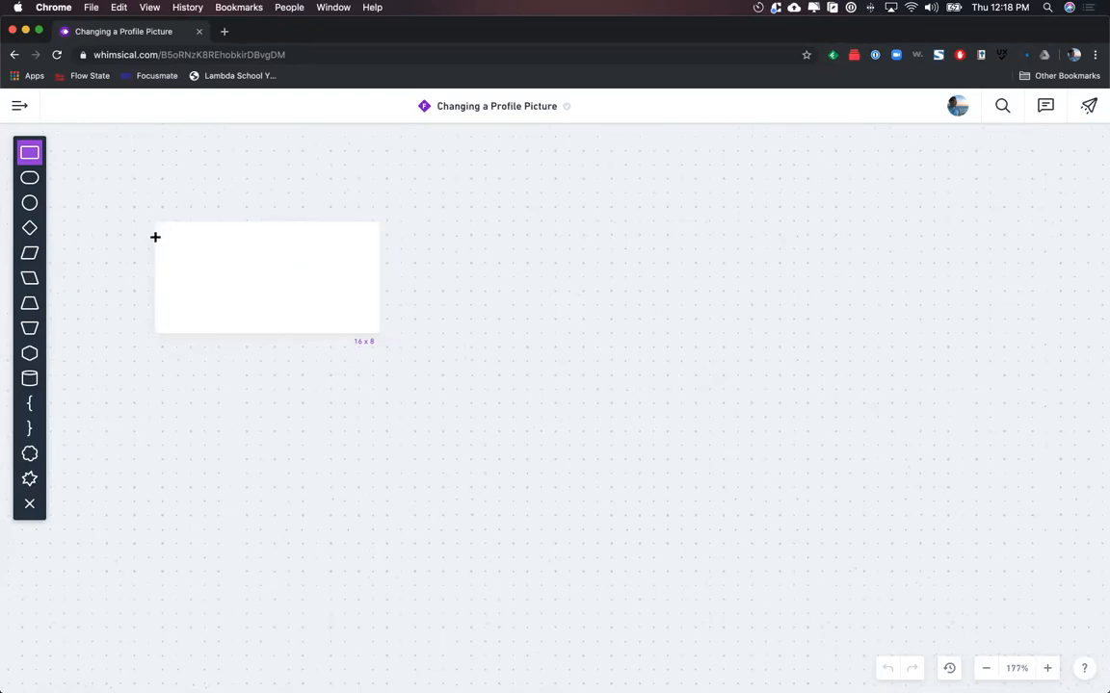
scroll(156, 239, down, 3)
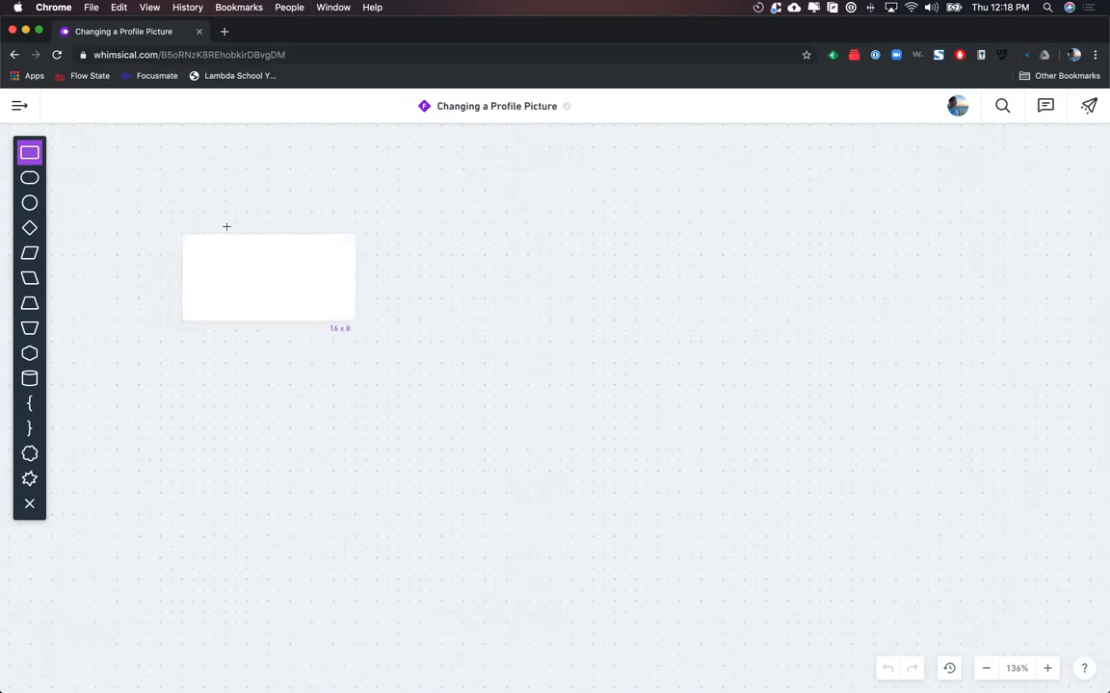
click(373, 309)
drag(605, 347, 328, 190)
key(Delete)
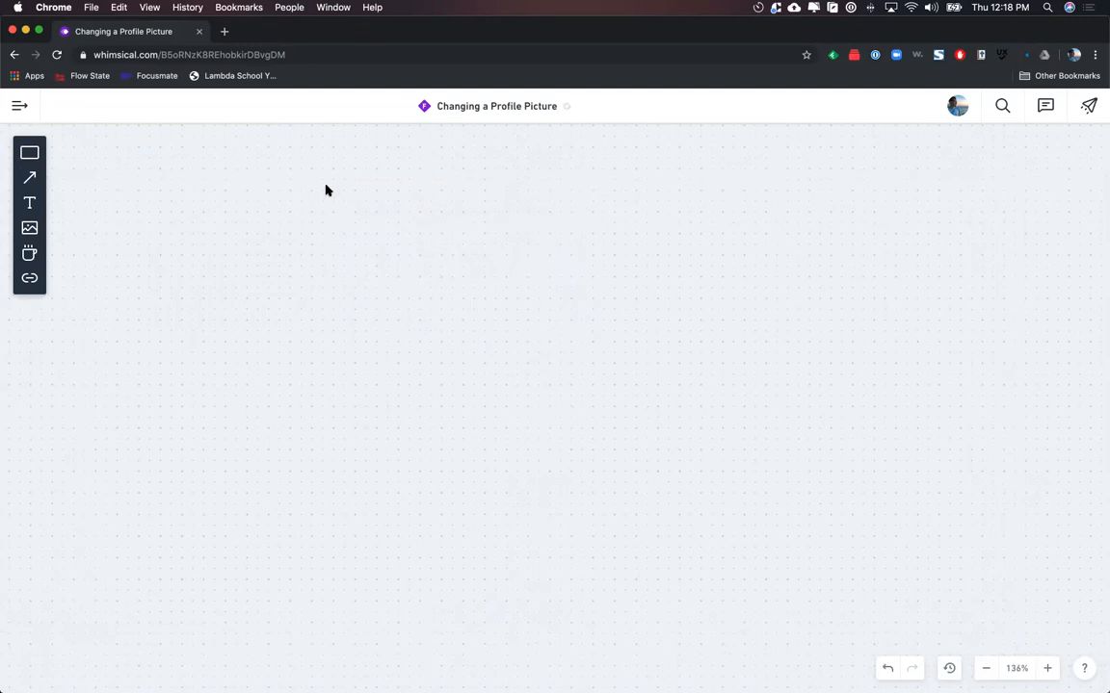
- Search the icons for "person" and place the round avatar of the dark-haired woman in a pink top on the canvas
click(30, 255)
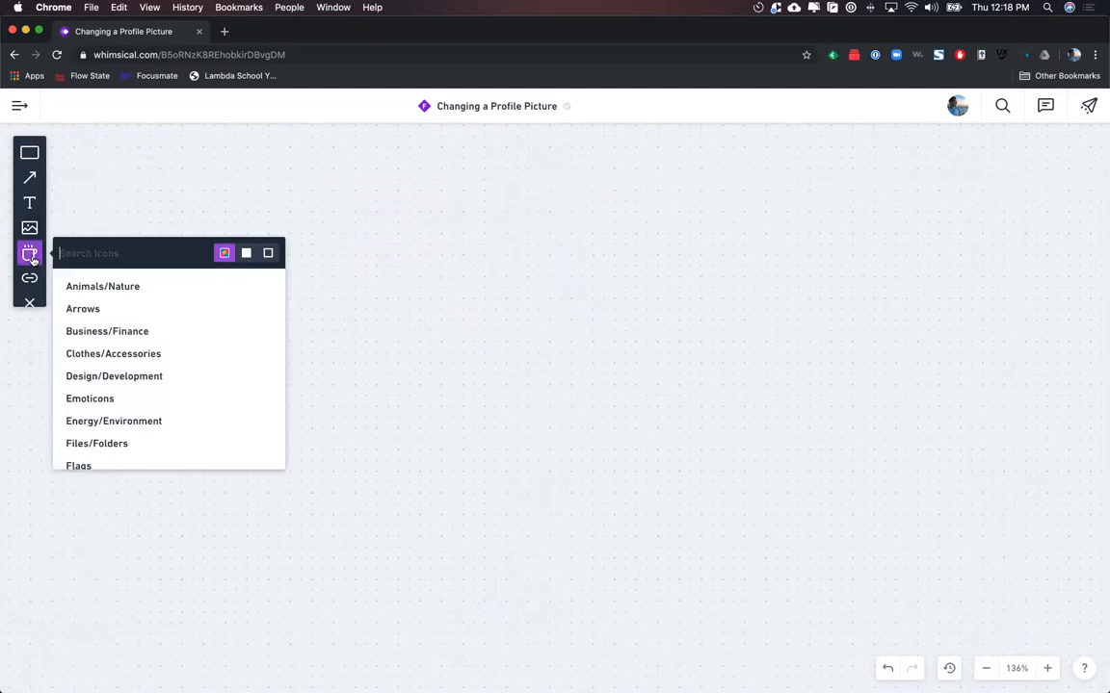
text(person)
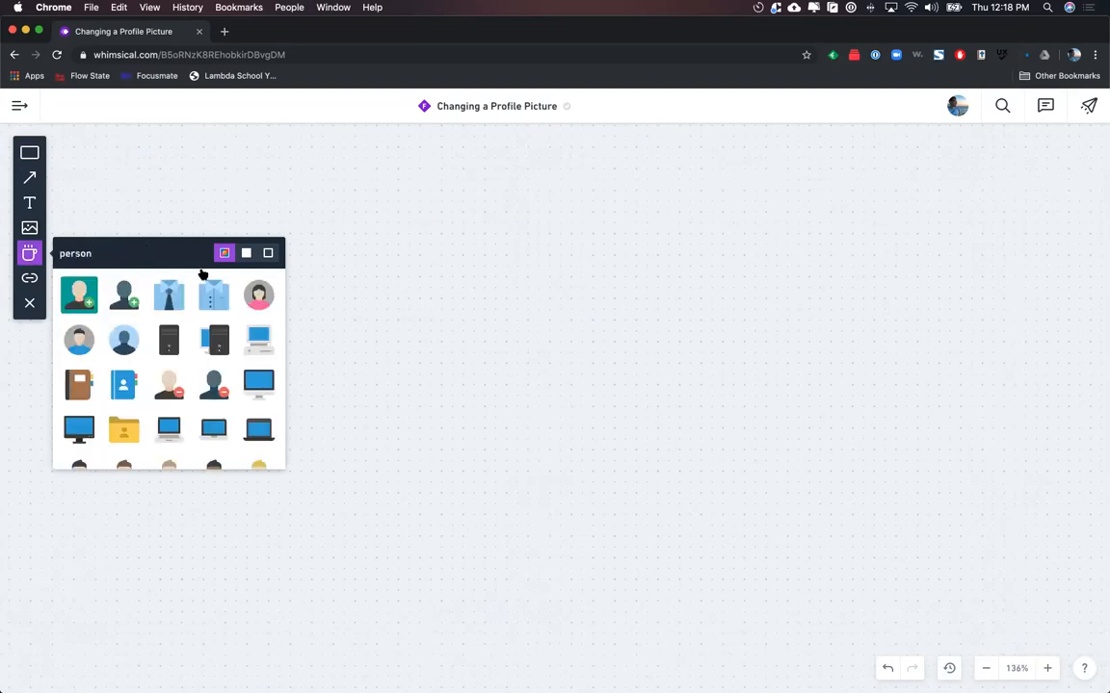
click(258, 297)
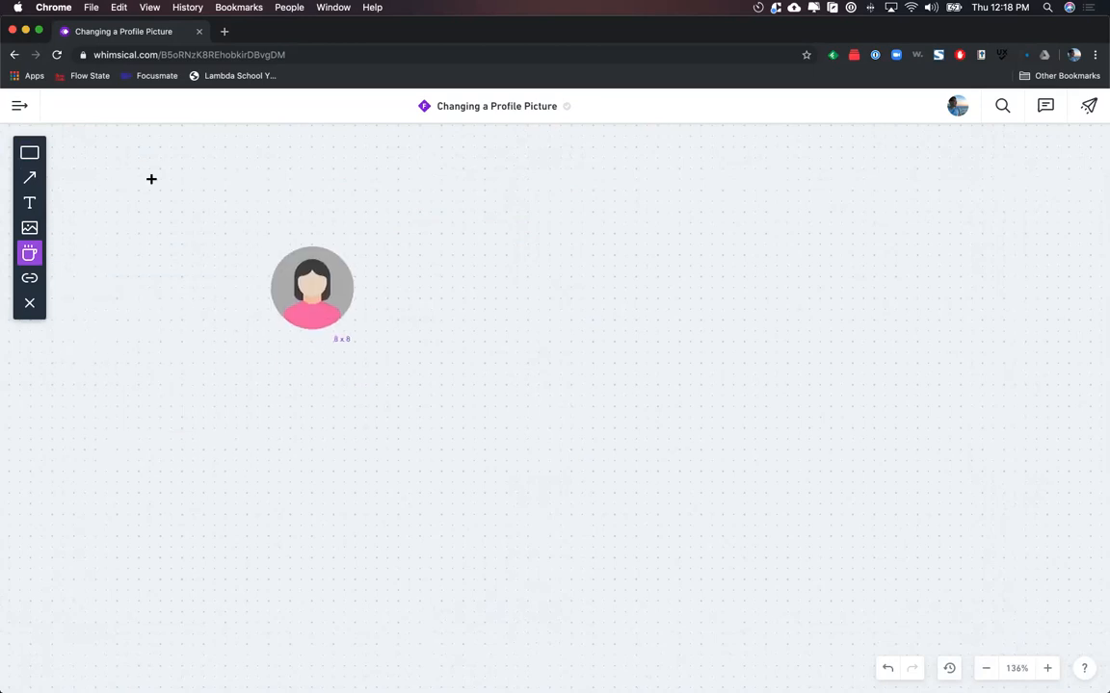
click(224, 203)
click(416, 292)
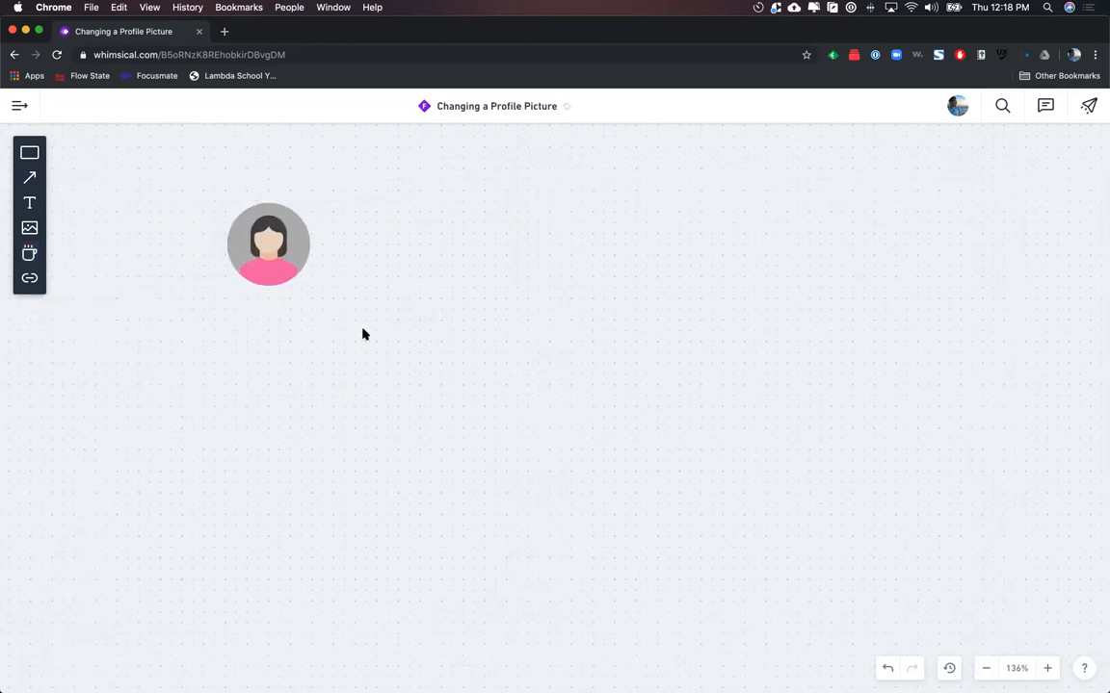
- Add a text label with the persona's first name centered just below the avatar
key(t)
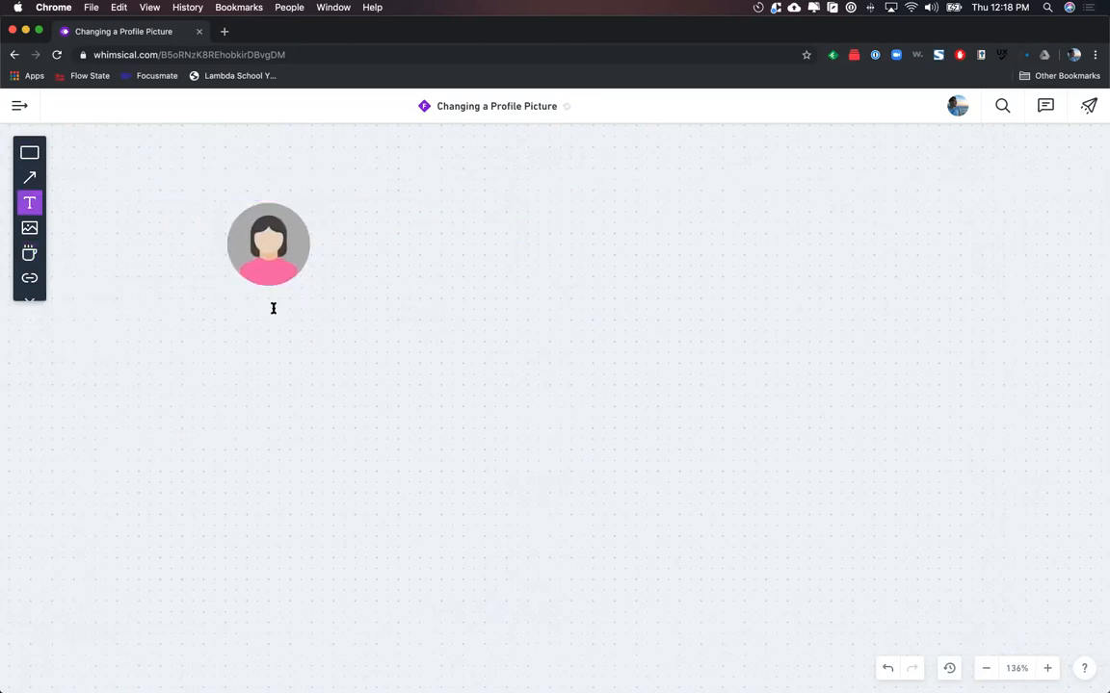
click(270, 302)
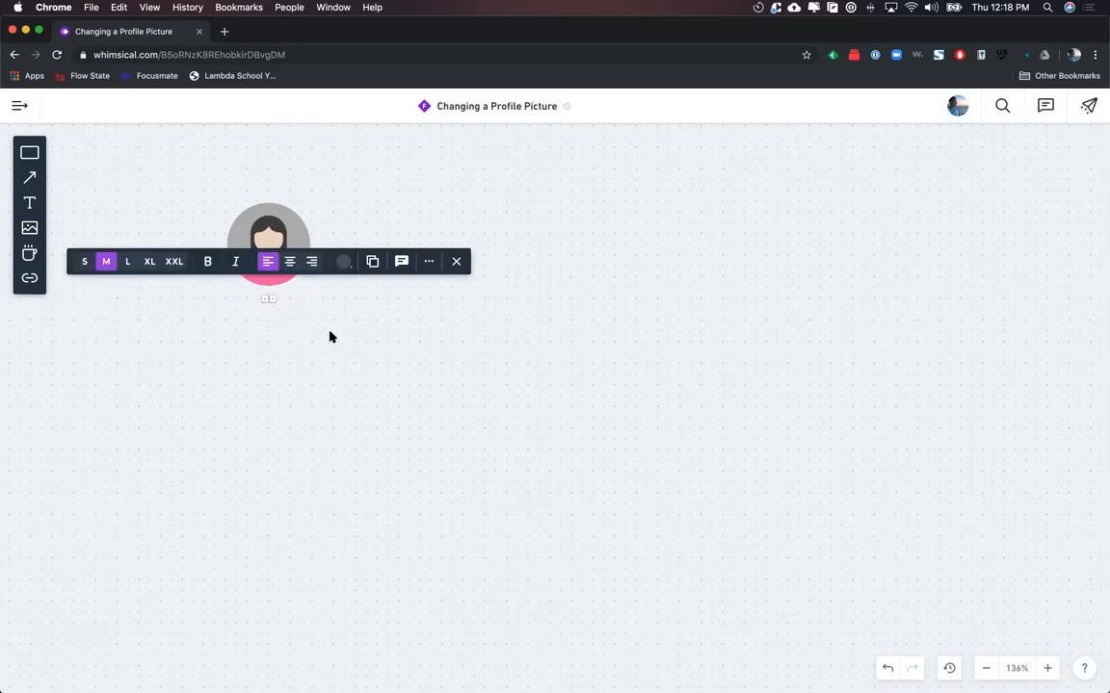
text(Mila)
drag(282, 302, 267, 310)
click(303, 301)
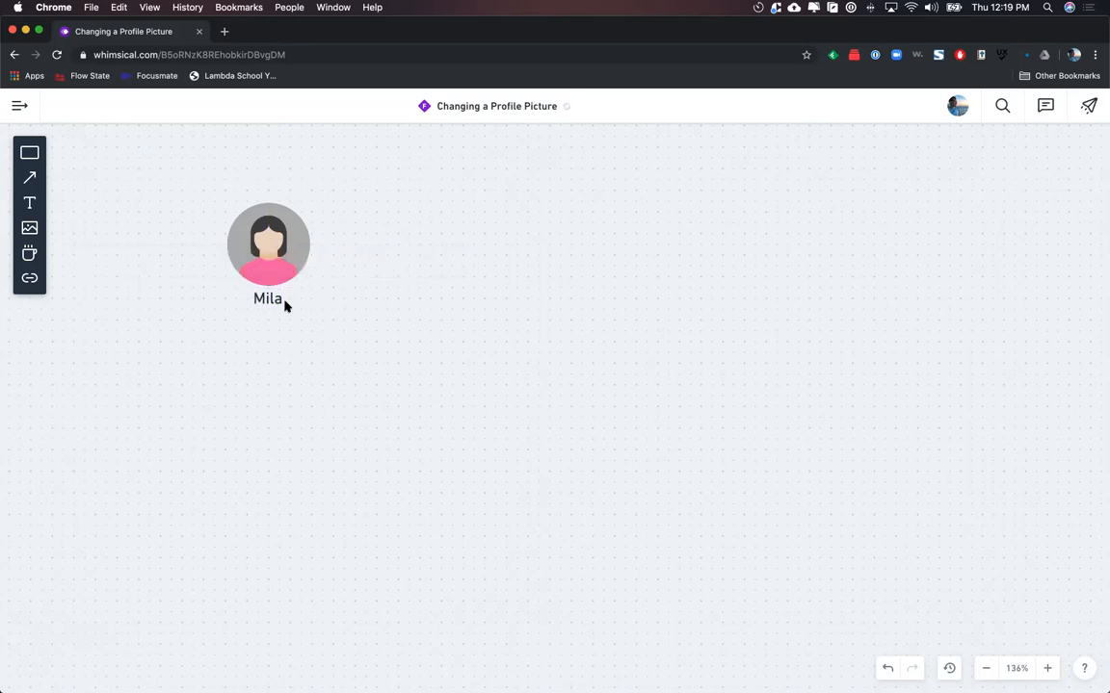
- Add "Registered User" as a second line of the persona label and center the label under the avatar
click(270, 305)
double_click(271, 304)
click(283, 302)
key(Return)
text(Registered User)
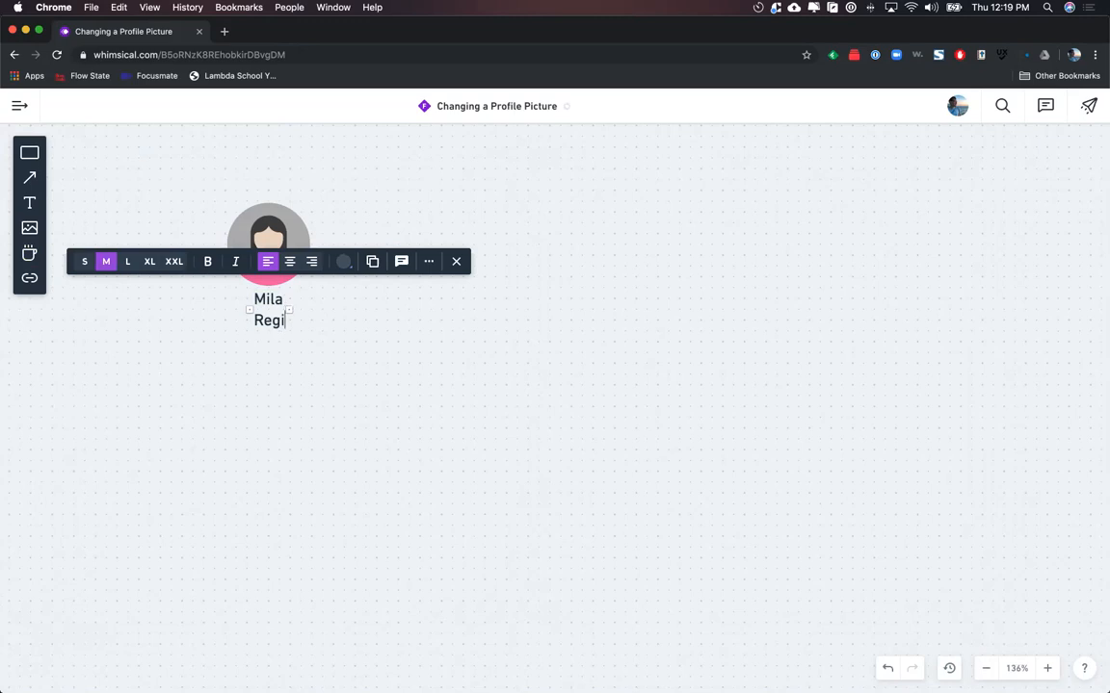
click(289, 261)
click(310, 401)
drag(272, 328, 273, 317)
click(345, 373)
- Add a 16 x 8 rectangle beside the avatar and move it well below the persona label
scroll(344, 374, down, 3)
scroll(235, 328, right, 2)
scroll(236, 330, up, 3)
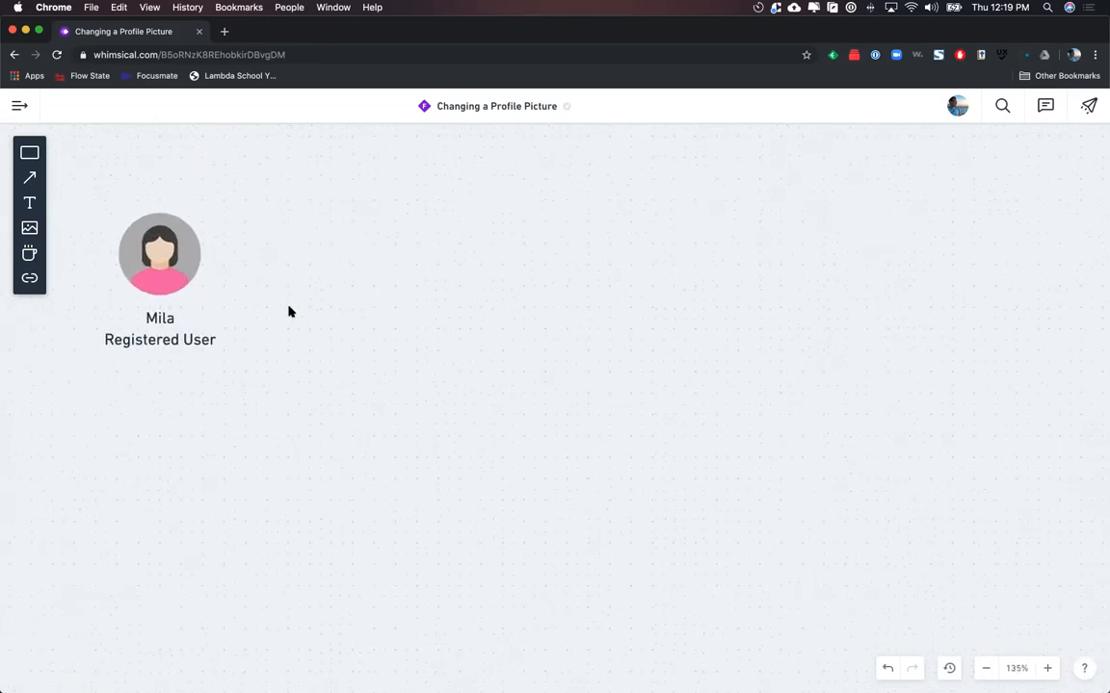
scroll(289, 311, left, 2)
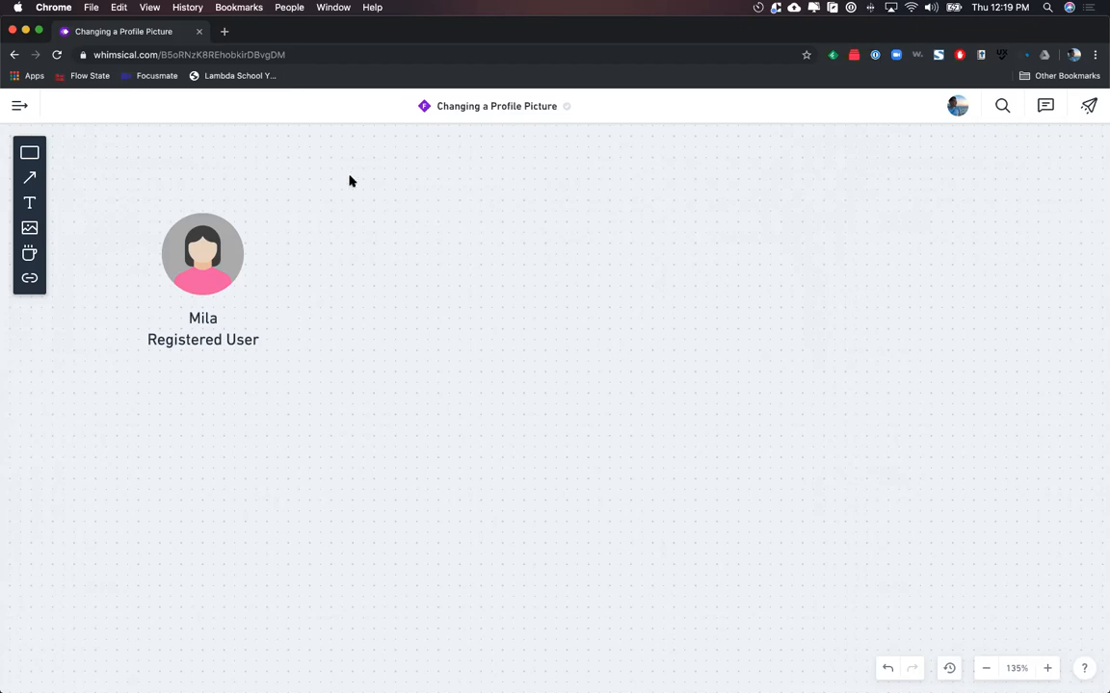
key(r)
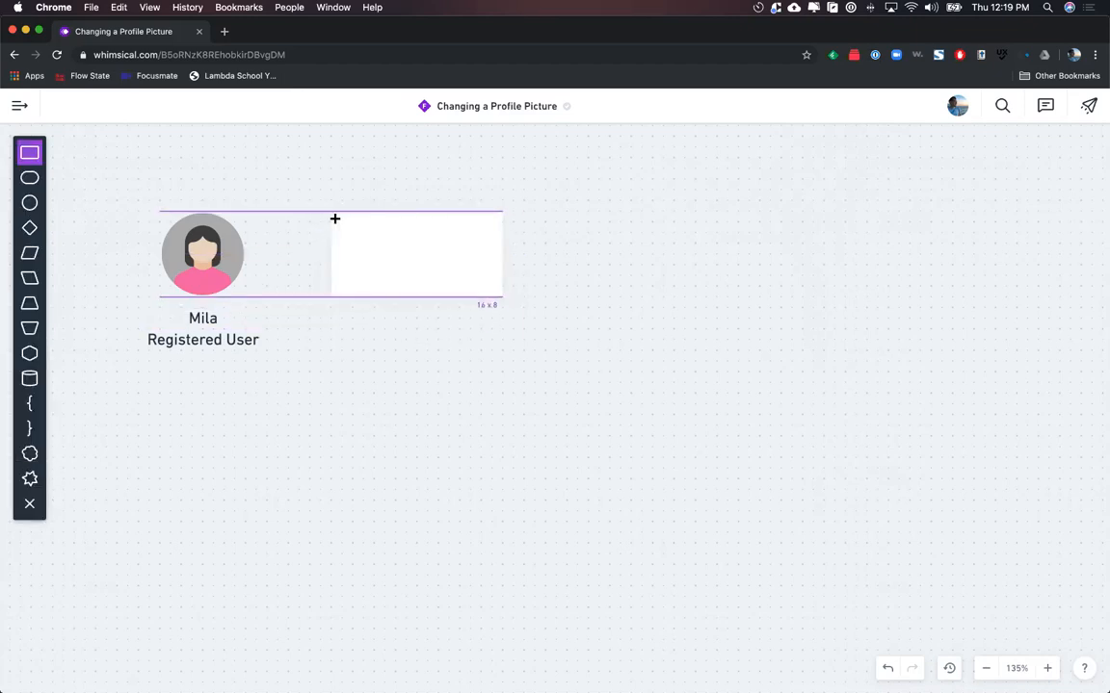
click(341, 218)
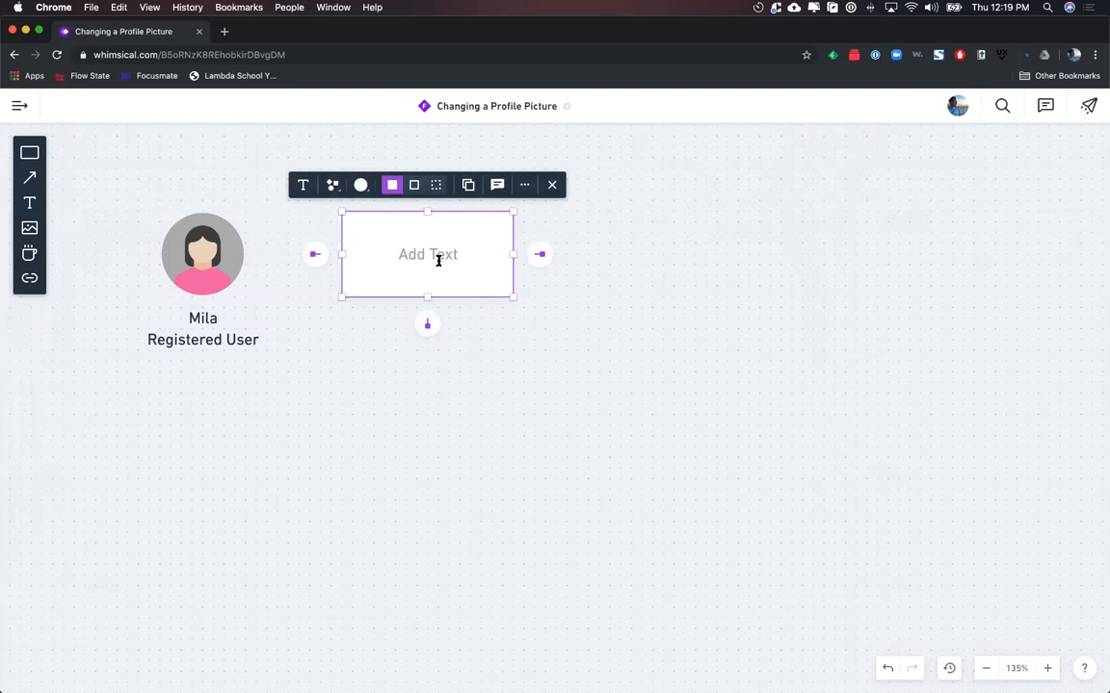
click(480, 347)
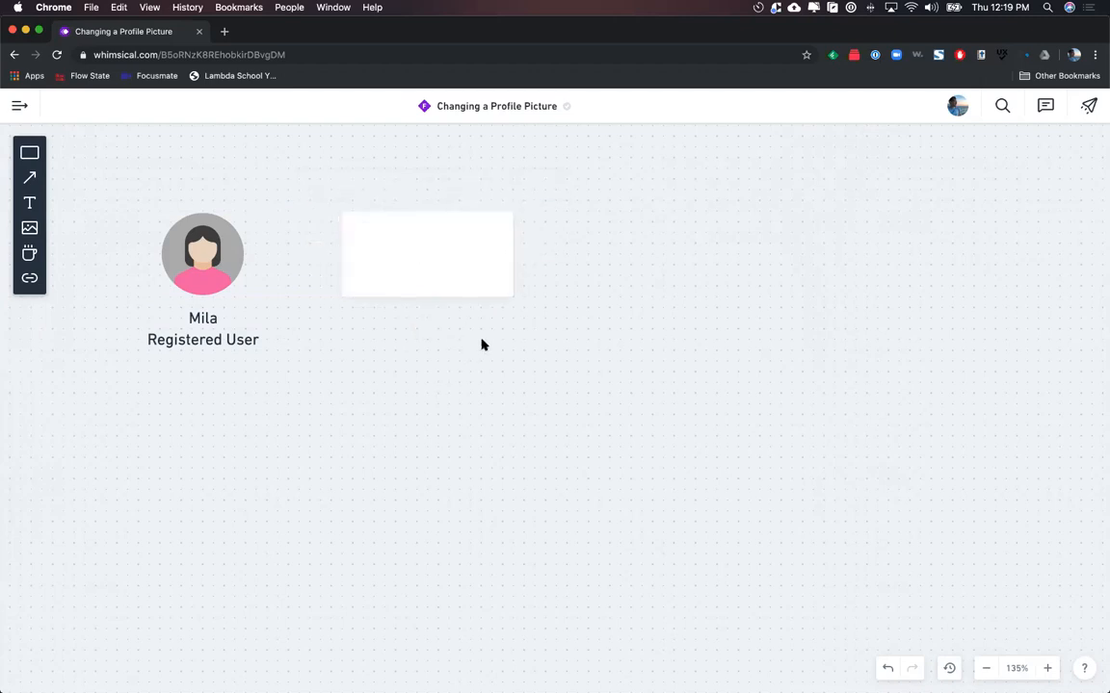
click(463, 278)
click(318, 231)
drag(390, 307, 193, 563)
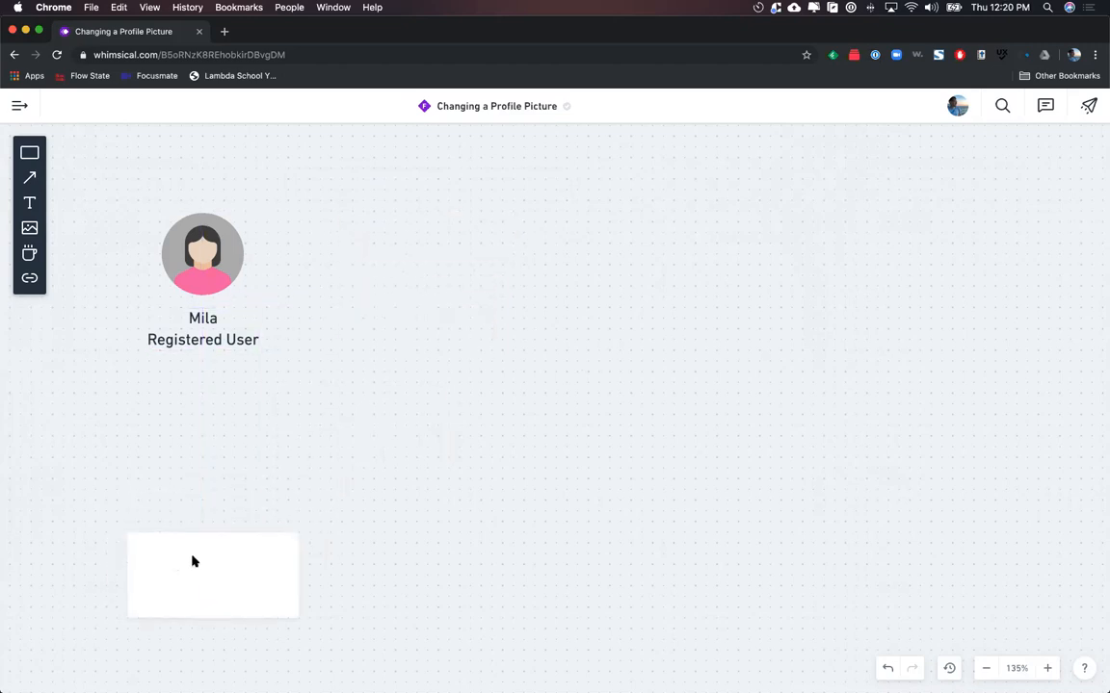
- Add the text heading "Key" just above the rectangle, aligned with its left edge
click(26, 203)
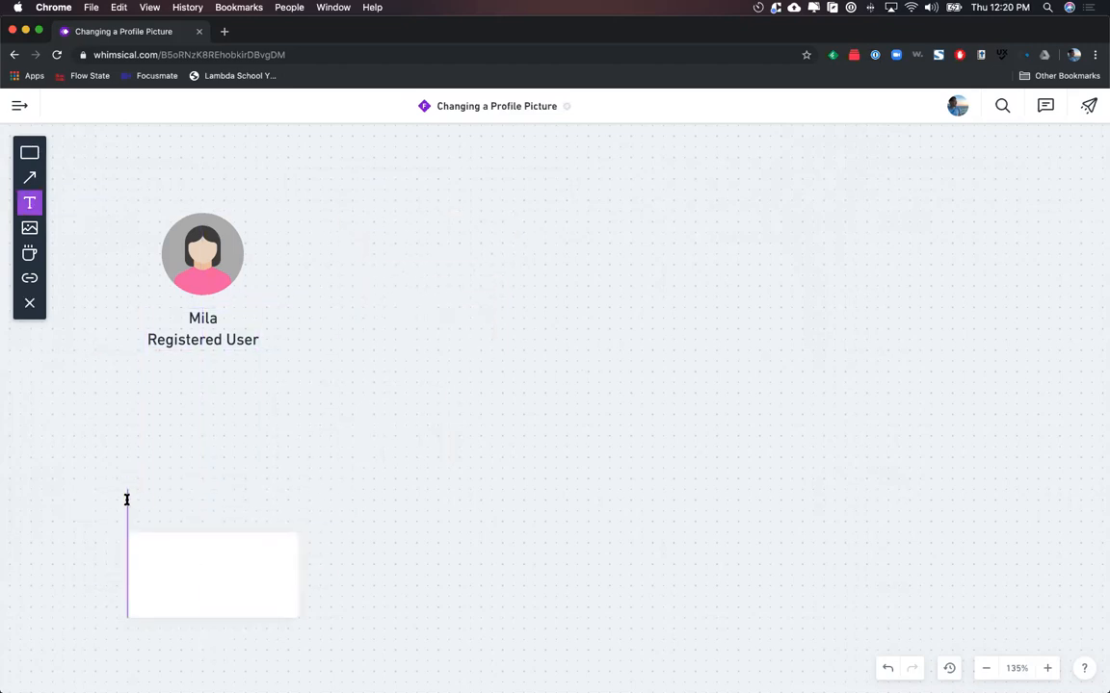
click(126, 500)
text(Key)
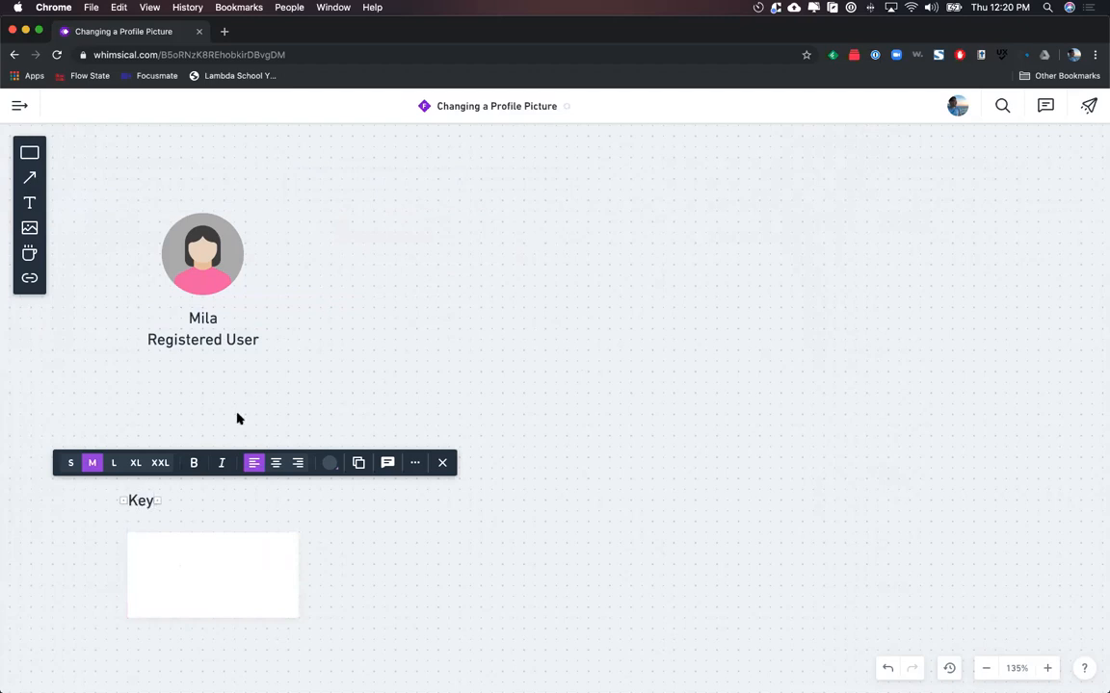
click(463, 500)
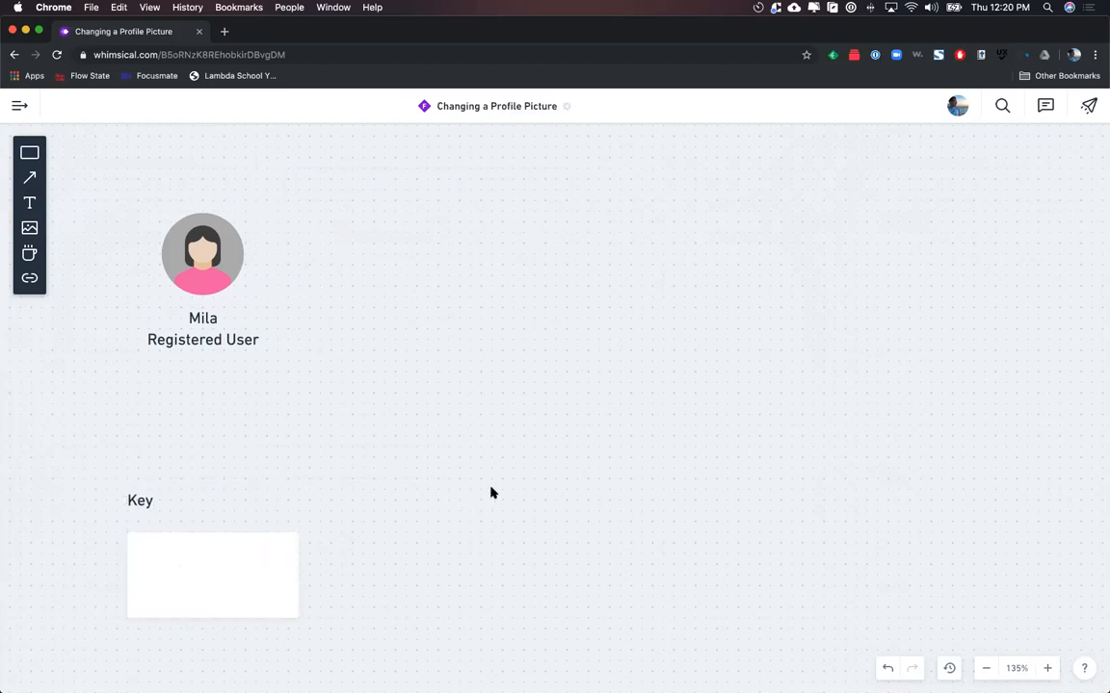
drag(140, 501, 142, 515)
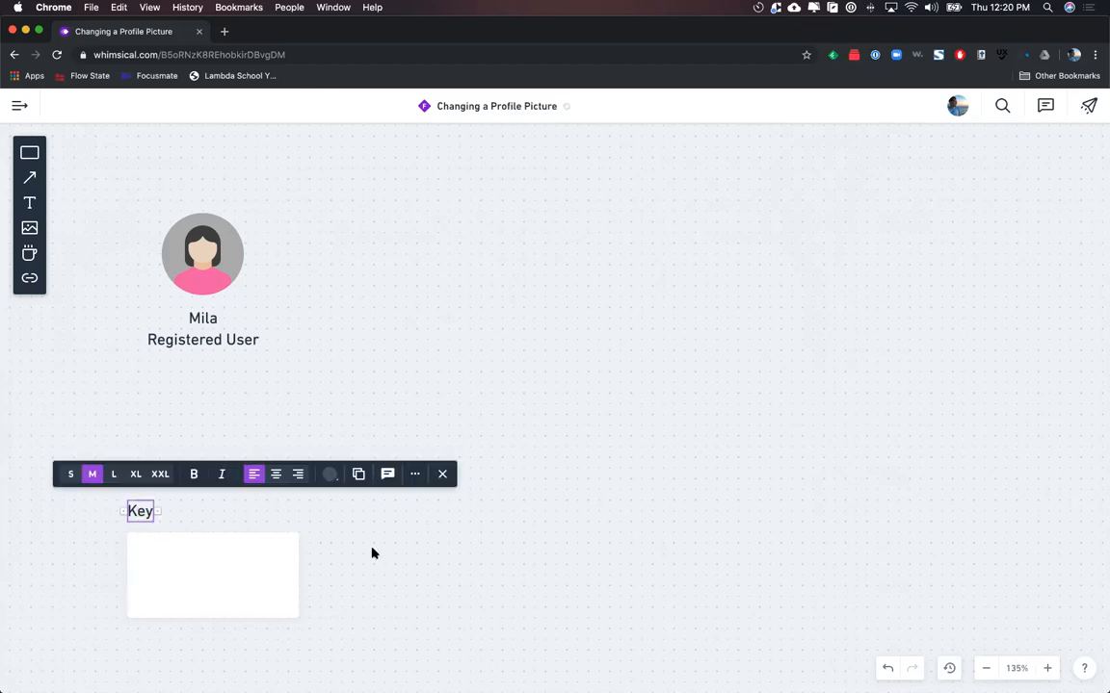
- Label the rectangle under the Key heading "Start of user flow"
scroll(246, 566, down, 1)
click(246, 565)
click(245, 551)
text(Start of user flow)
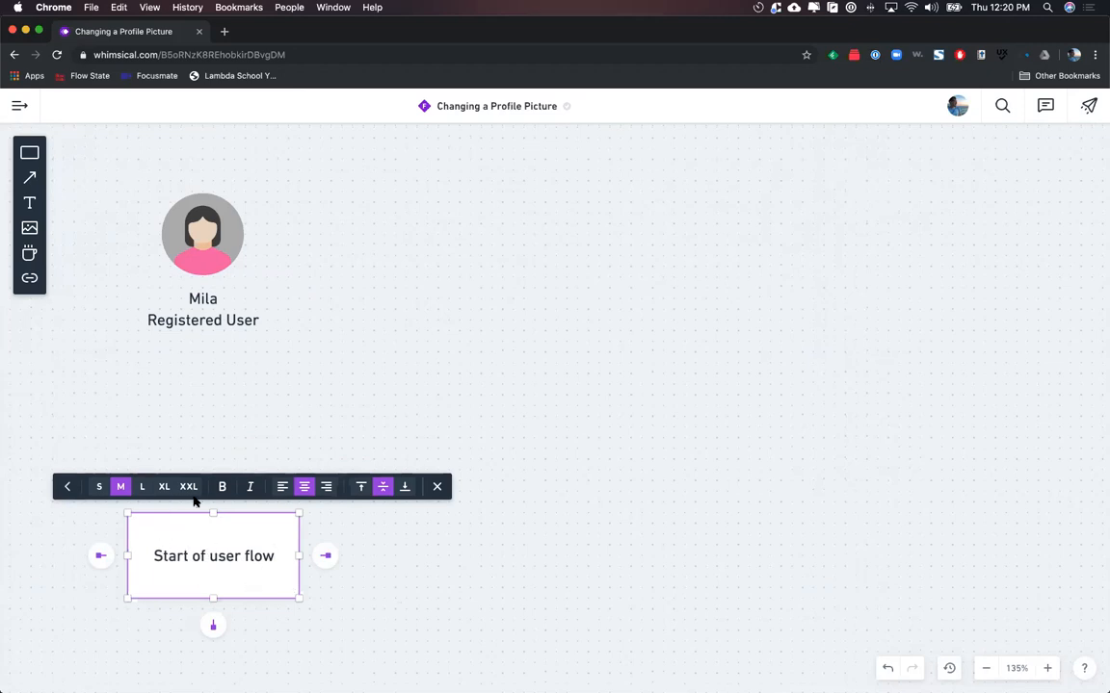
click(333, 600)
- Color the "Start of user flow" rectangle teal
click(289, 589)
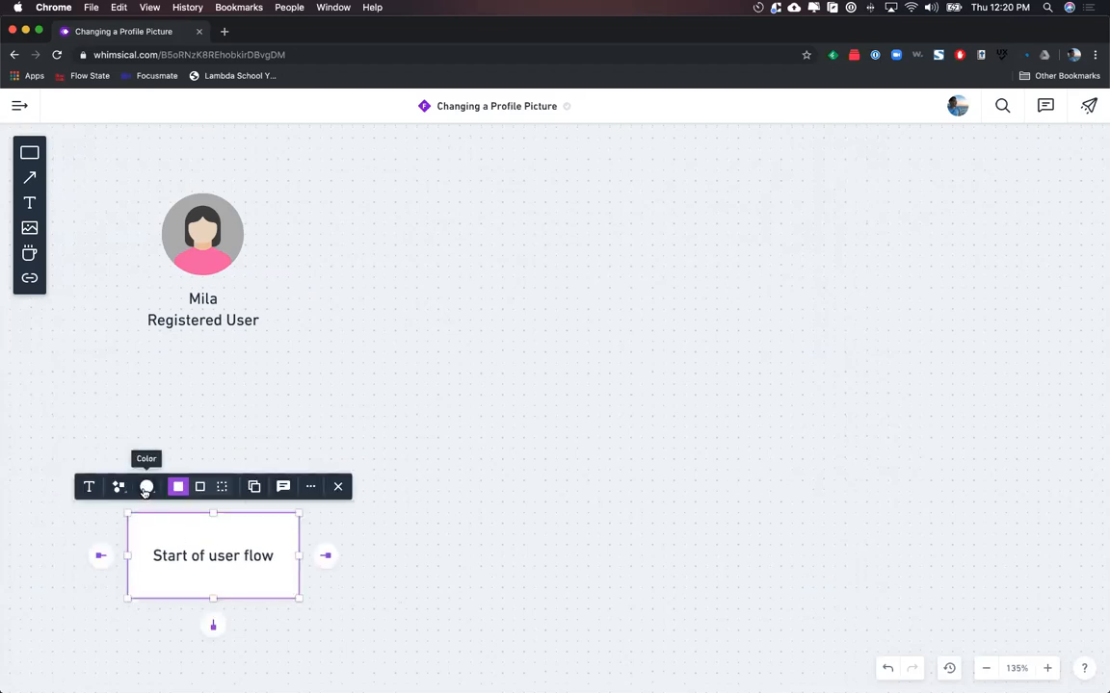
click(146, 488)
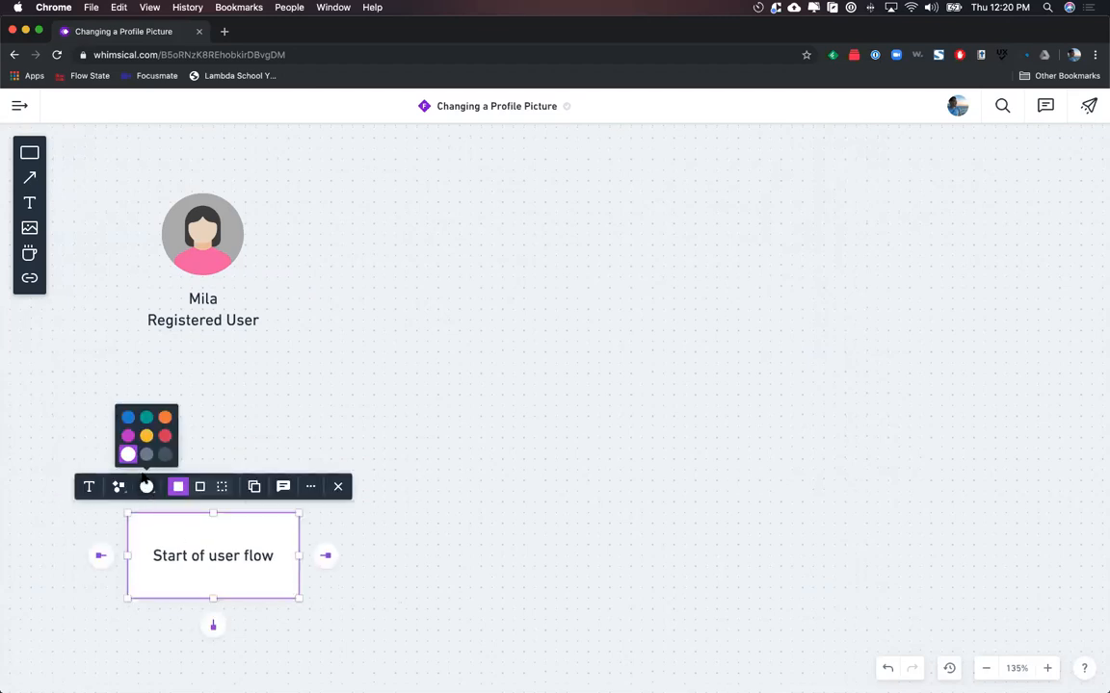
click(130, 418)
scroll(361, 581, up, 5)
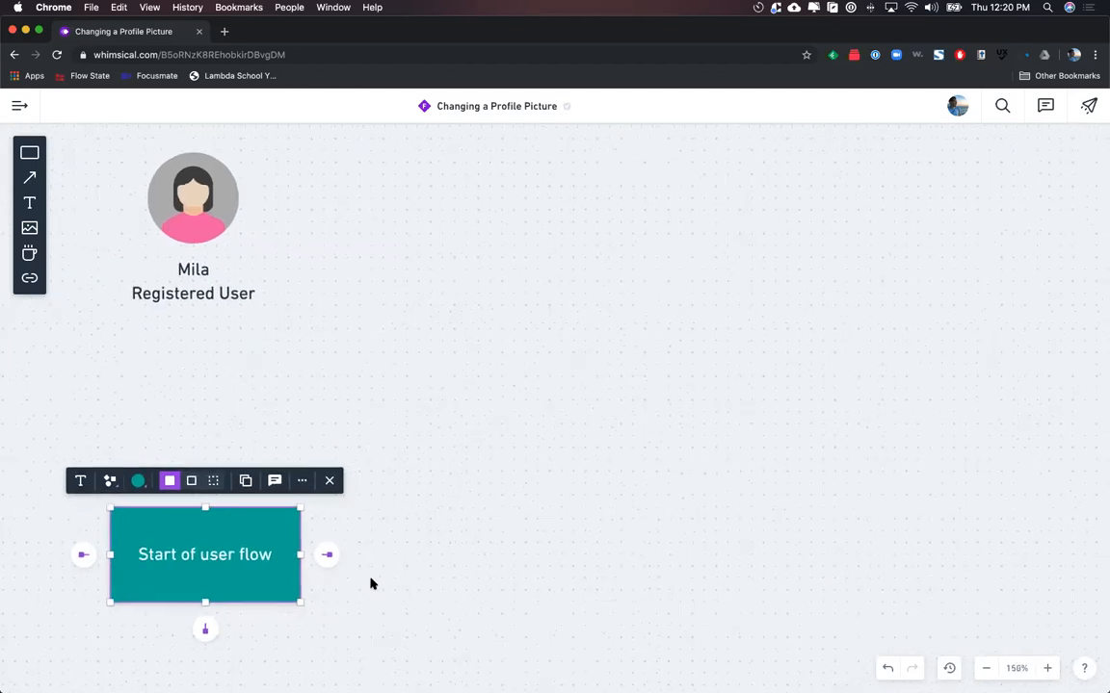
scroll(420, 580, left, 2)
scroll(466, 575, down, 2)
click(329, 444)
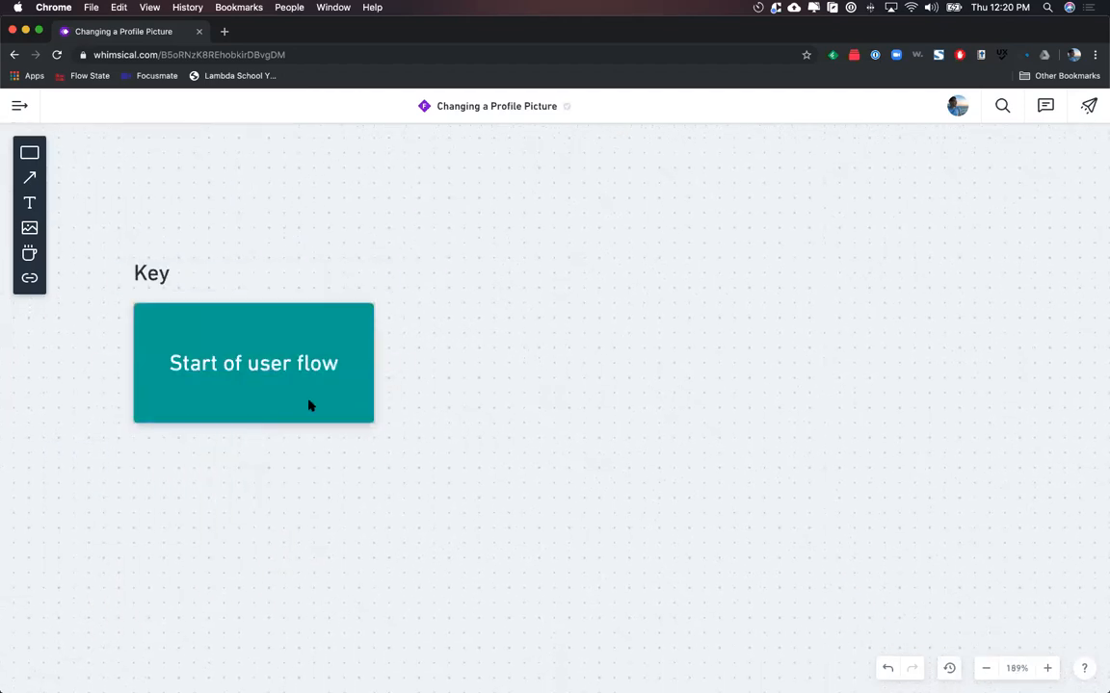
- Duplicate the "Start of user flow" box directly below itself and label the copy "End of user flow"
drag(289, 396, 302, 542)
double_click(303, 542)
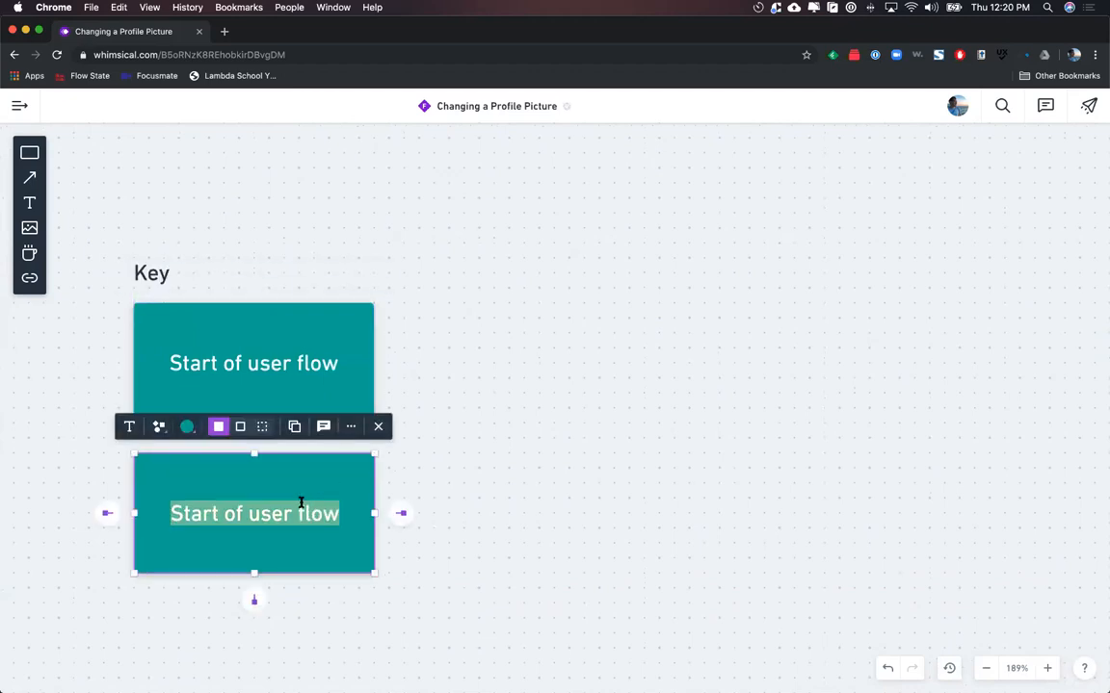
text(end)
key(BackSpace)
key(BackSpace)
key(BackSpace)
text(End of user flow)
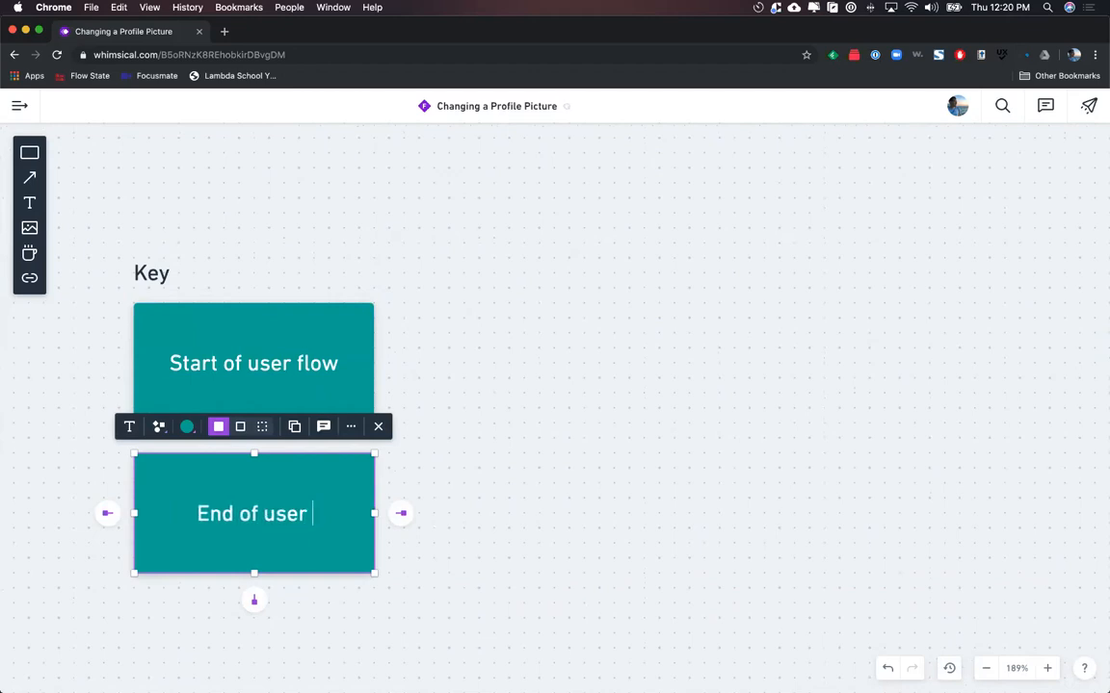
- Color the "End of user flow" box red
click(187, 427)
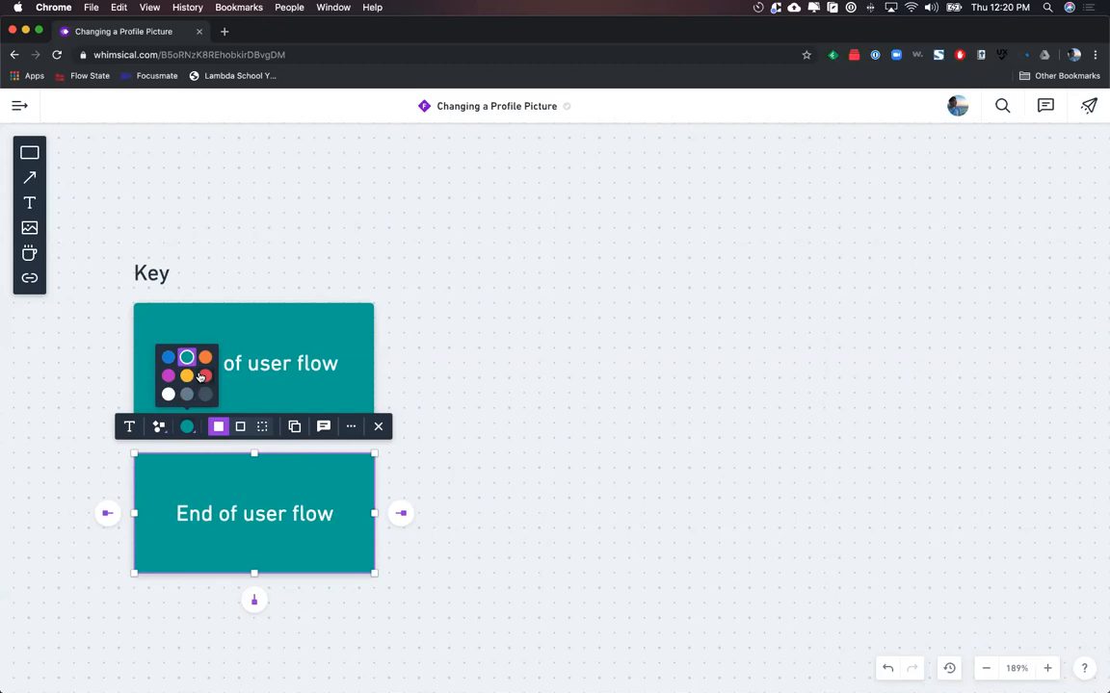
click(185, 339)
scroll(498, 574, down, 3)
key(Escape)
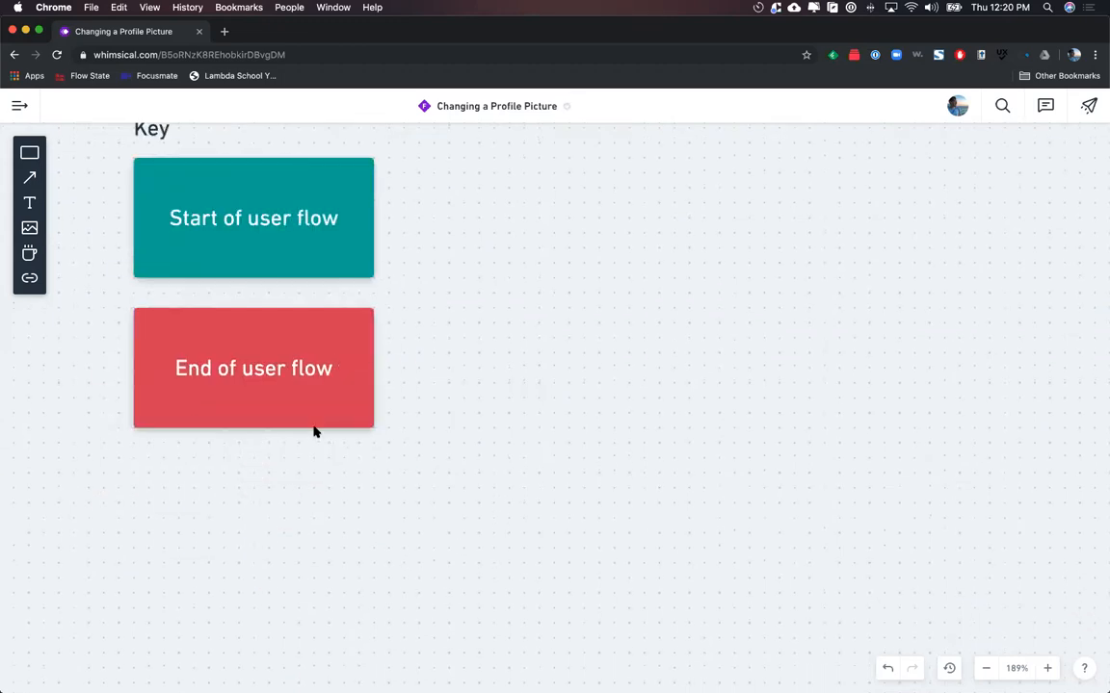
- Duplicate the "End of user flow" box directly below itself and label the copy "Page in experience"
drag(315, 452, 315, 562)
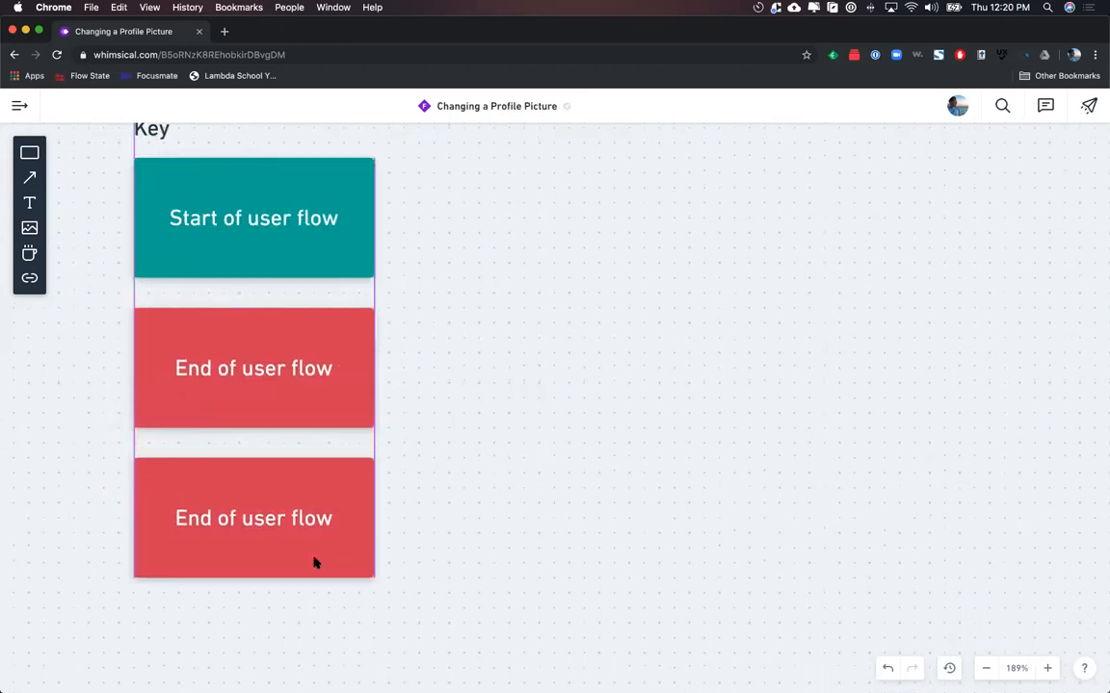
key(Return)
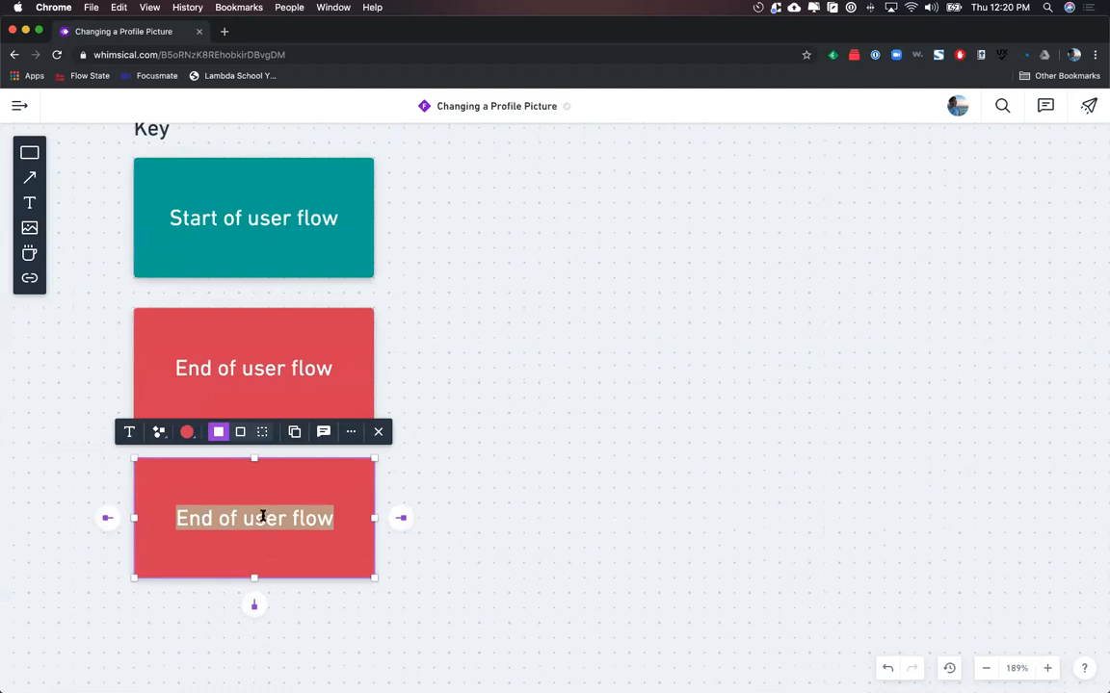
text(Page is)
key(BackSpace)
text(n experience)
- Color the "Page in experience" box white
click(188, 432)
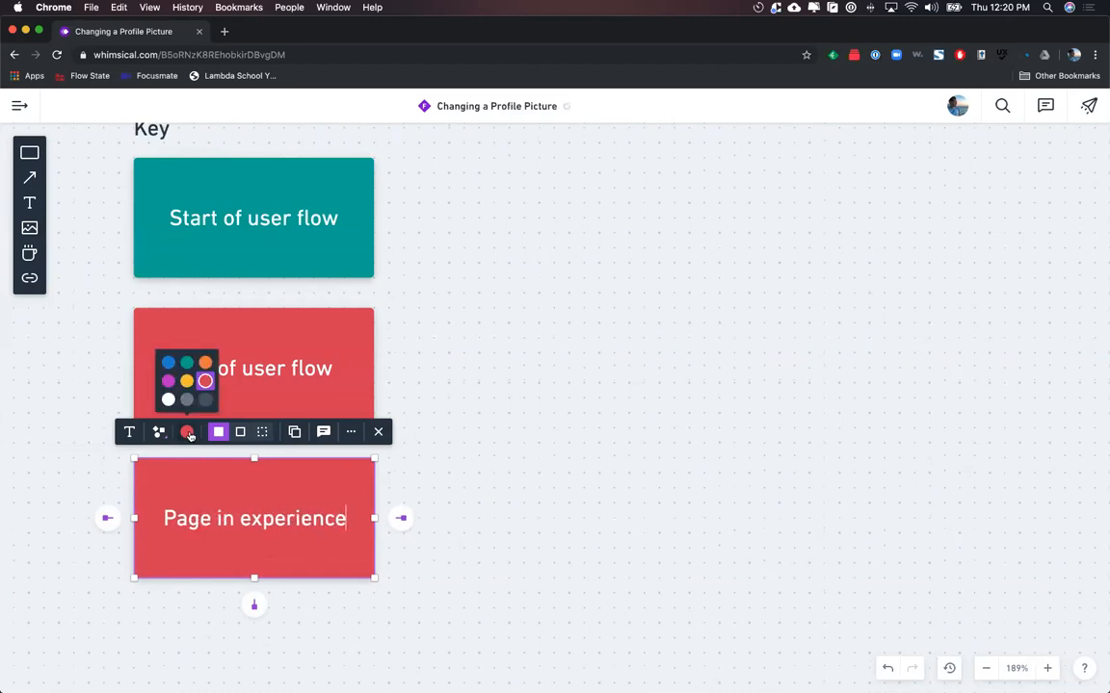
click(157, 370)
scroll(584, 560, down, 1)
drag(344, 537, 347, 546)
click(519, 566)
scroll(521, 572, down, 2)
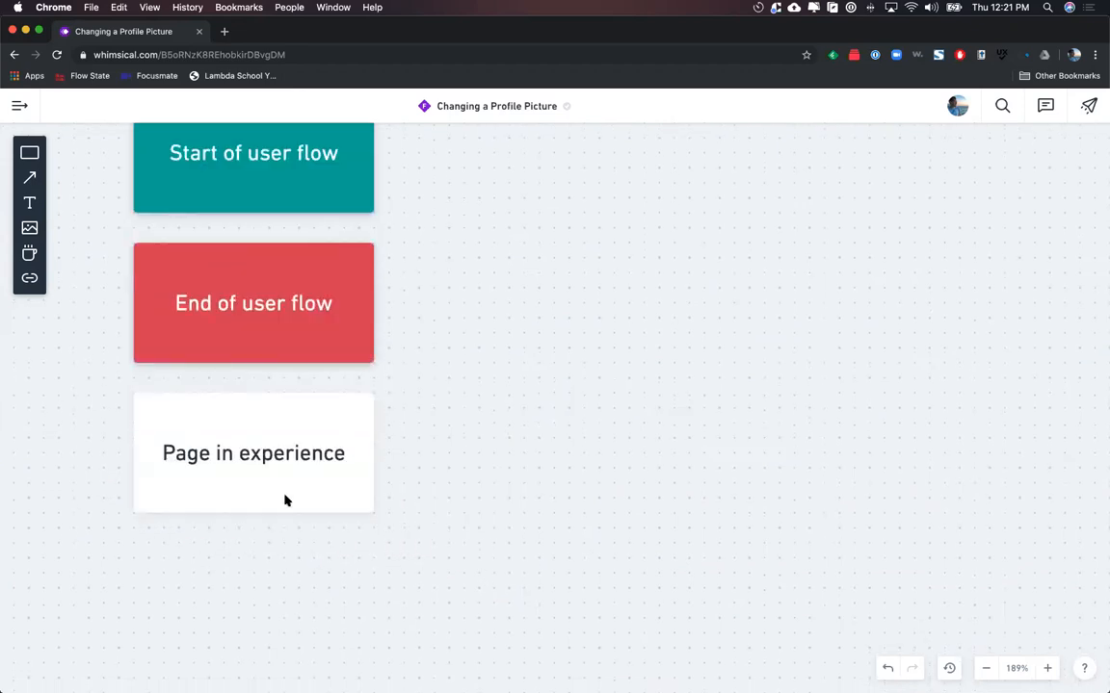
- Duplicate the "Page in experience" box directly below itself and label the copy "User action"
drag(284, 496, 274, 643)
text(user)
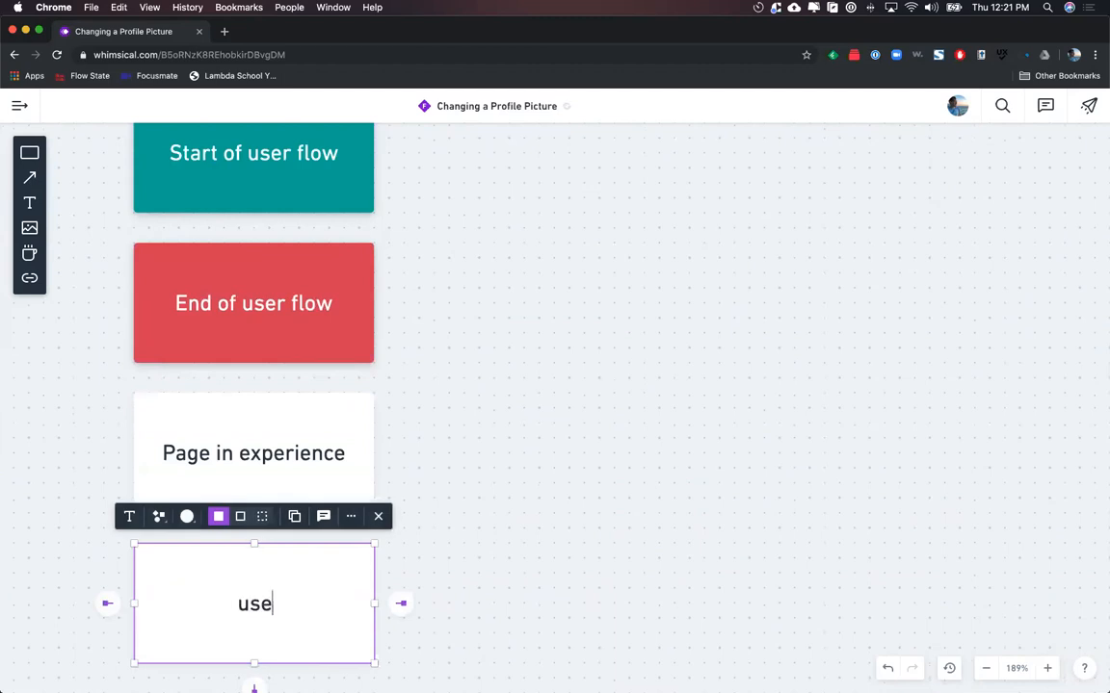
key(BackSpace)
key(BackSpace)
key(BackSpace)
key(BackSpace)
text(User action)
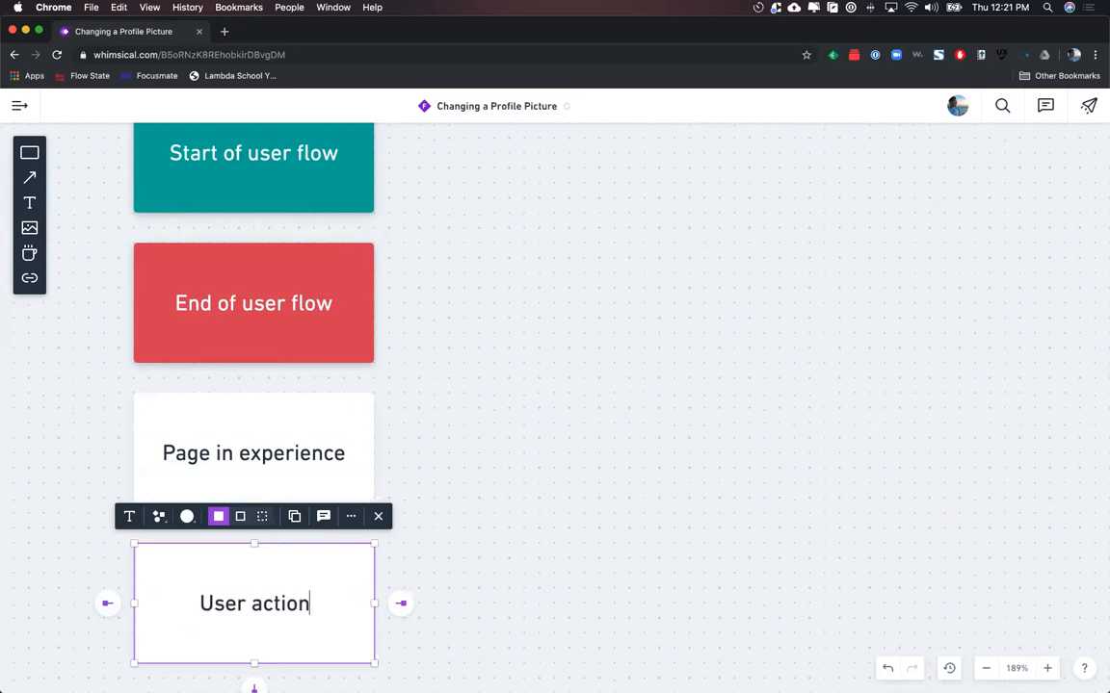
- Give the "User action" box a dashed outline and color it gray
click(263, 517)
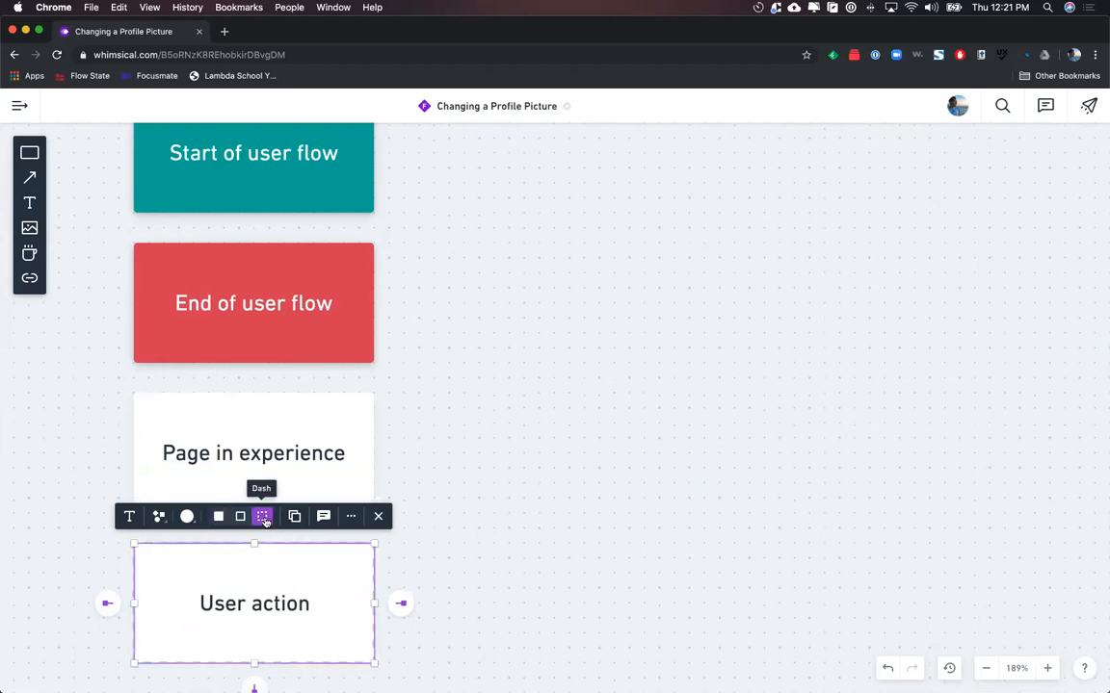
click(187, 516)
click(172, 447)
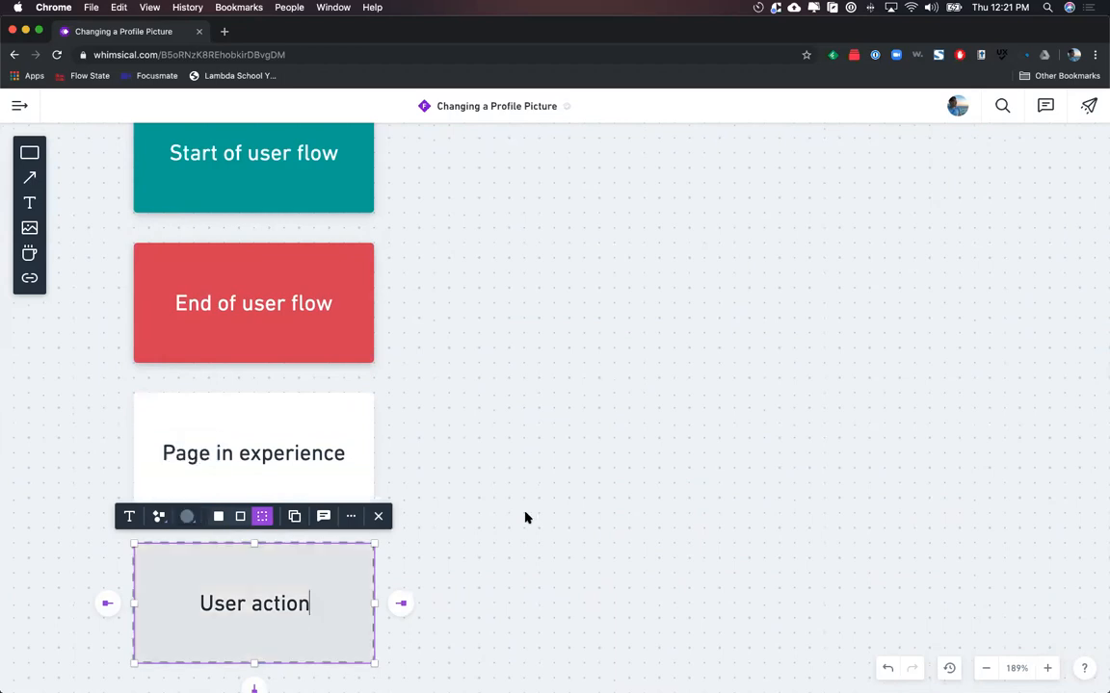
scroll(552, 564, down, 5)
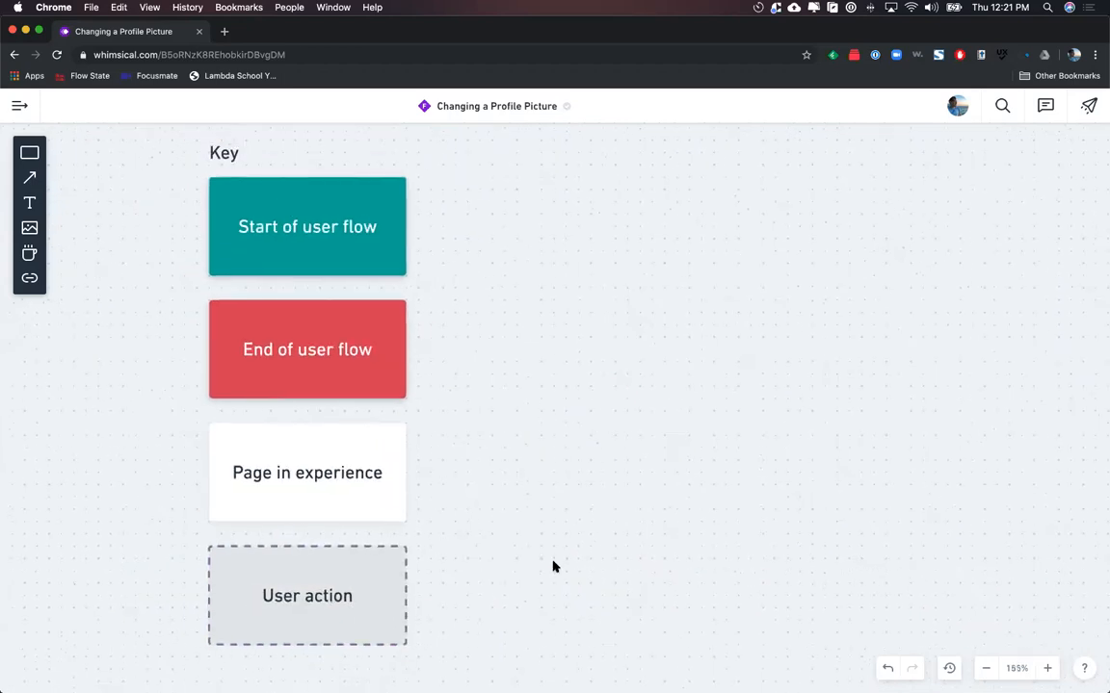
- Move the avatar and its persona label farther up, leaving more space above the Key heading
scroll(552, 571, right, 4)
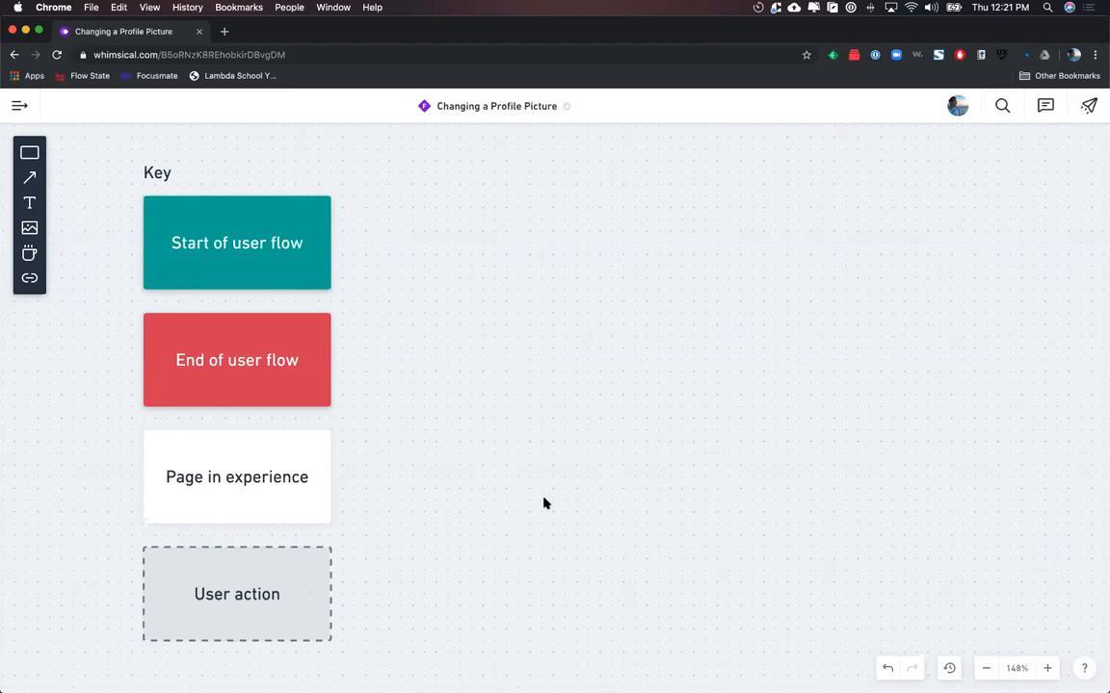
scroll(542, 516, down, 2)
scroll(542, 517, up, 5)
scroll(542, 515, up, 4)
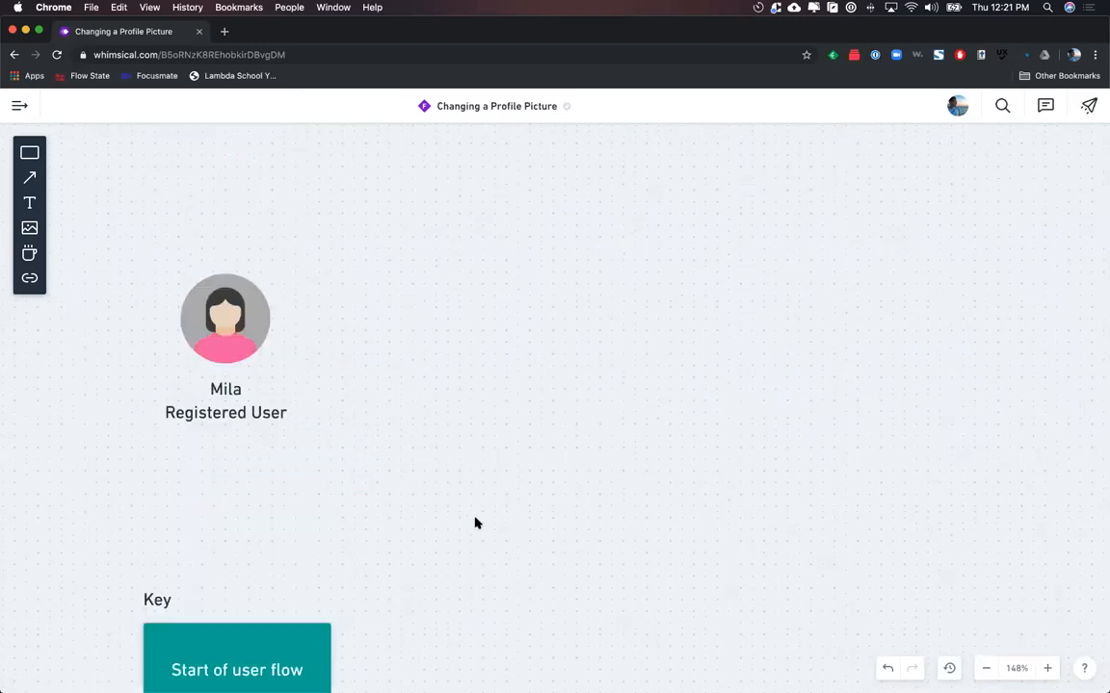
scroll(270, 398, down, 2)
click(269, 397)
drag(290, 384, 453, 338)
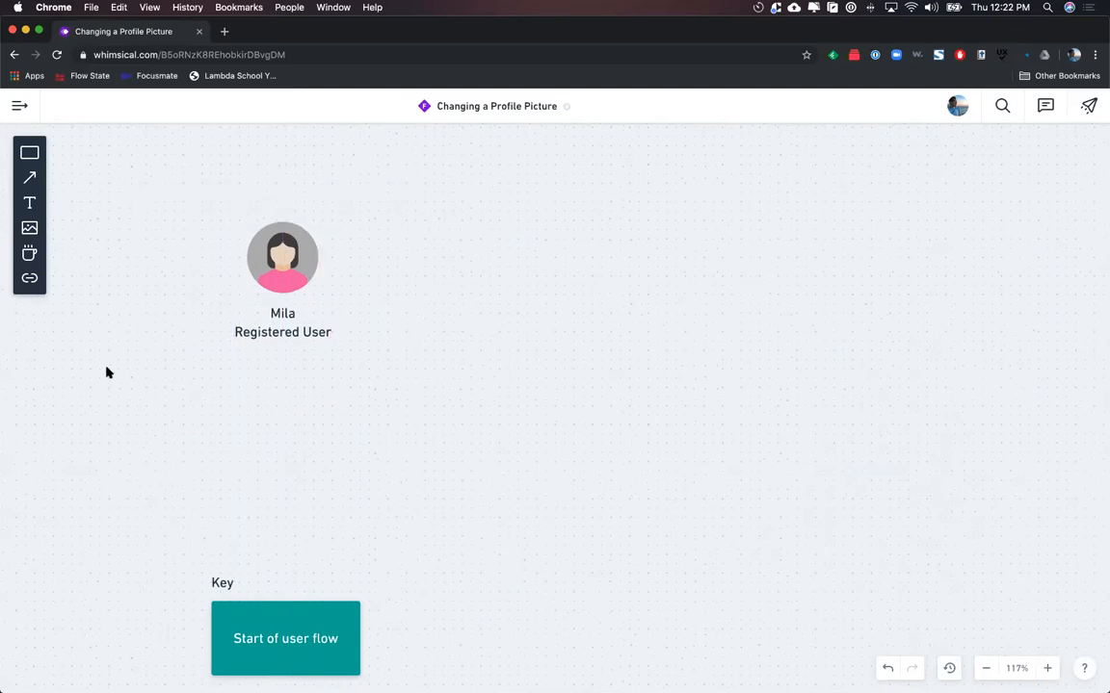
- Add a 16 x 8 rectangle to the right of the avatar, aligned with it, and color it teal
click(29, 152)
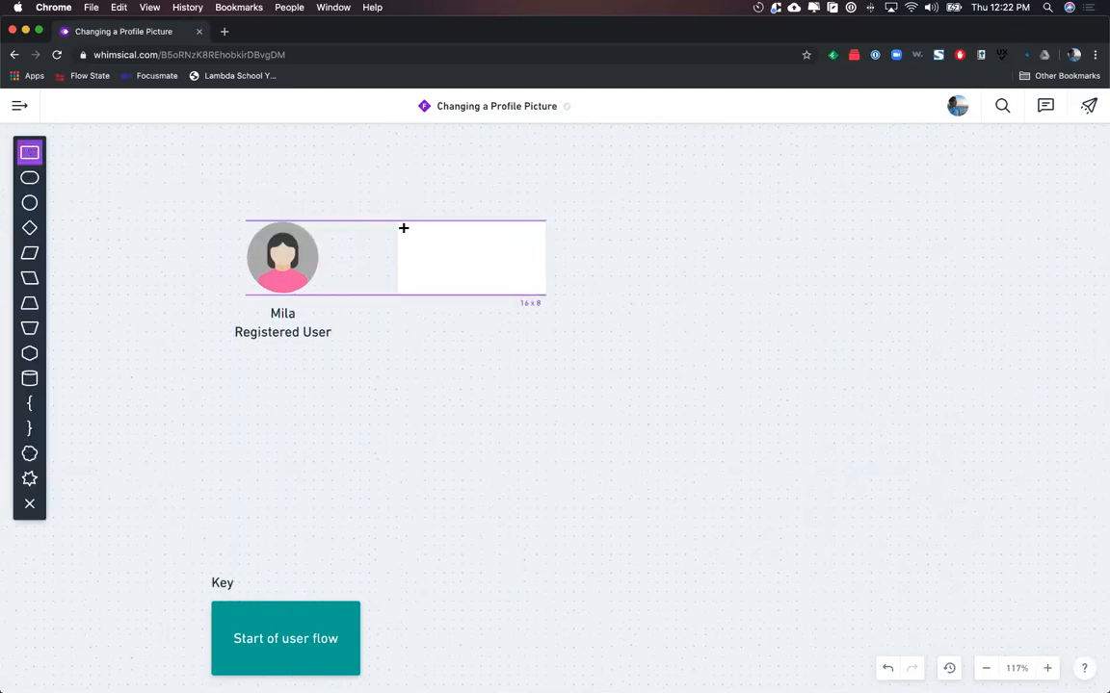
click(412, 225)
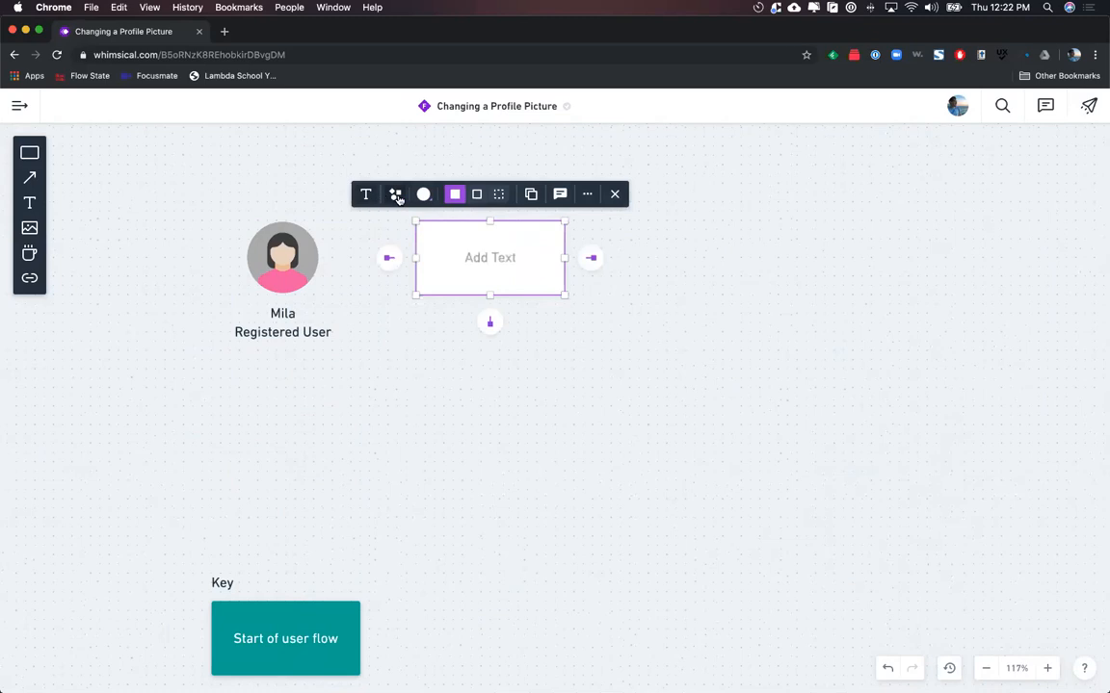
click(423, 194)
click(422, 227)
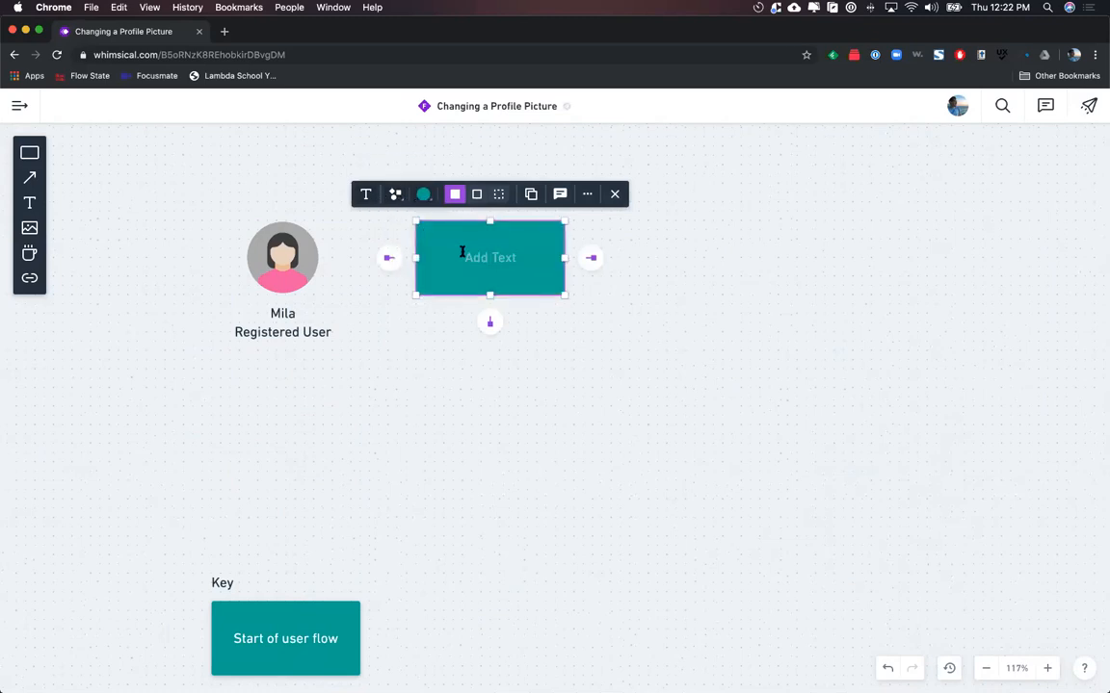
- Label the teal rectangle beside the avatar "Profile Page (with current picture)" on two lines
text(Profile Page)
key(Return)
text((with current)
text(picture))
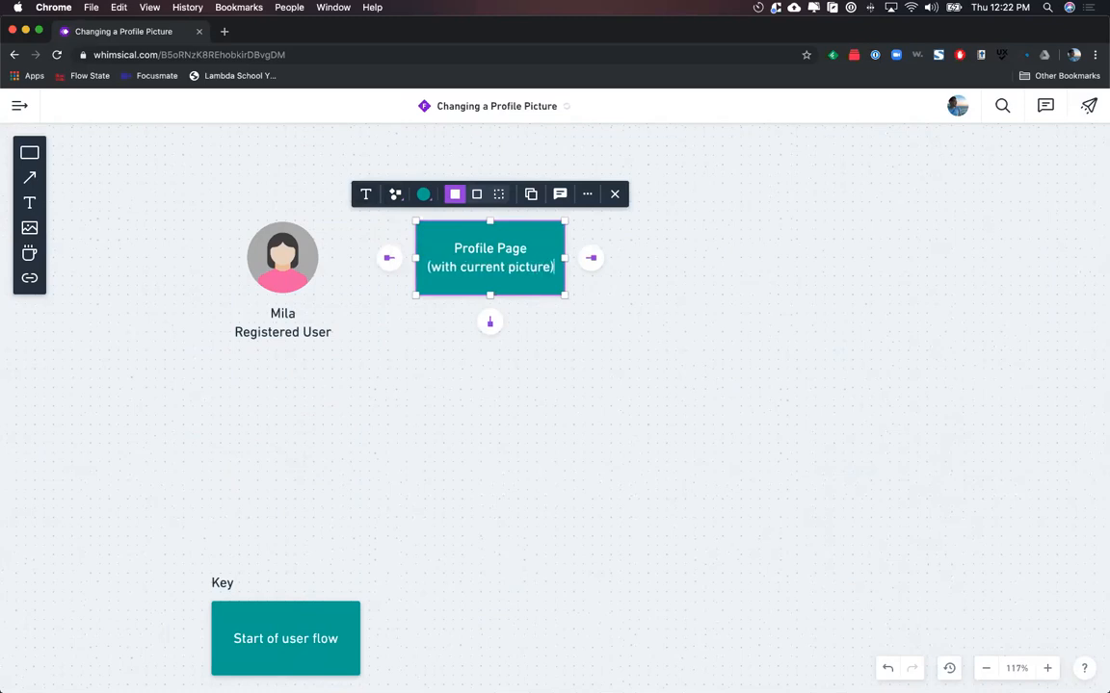
click(547, 416)
drag(547, 238, 550, 238)
click(358, 303)
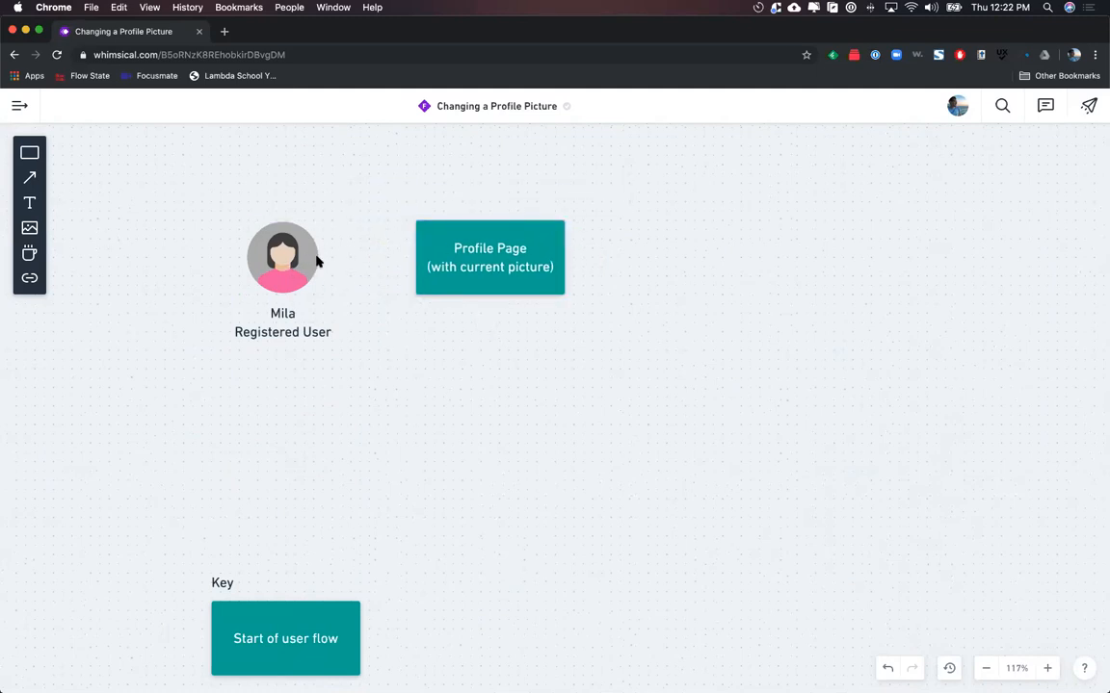
- Connect the avatar to the "Profile Page (with current picture)" box with an arrow
click(317, 261)
drag(346, 257, 414, 258)
click(403, 357)
- Add a connected box to the right of the Profile Page box and style it as dashed gray
click(547, 251)
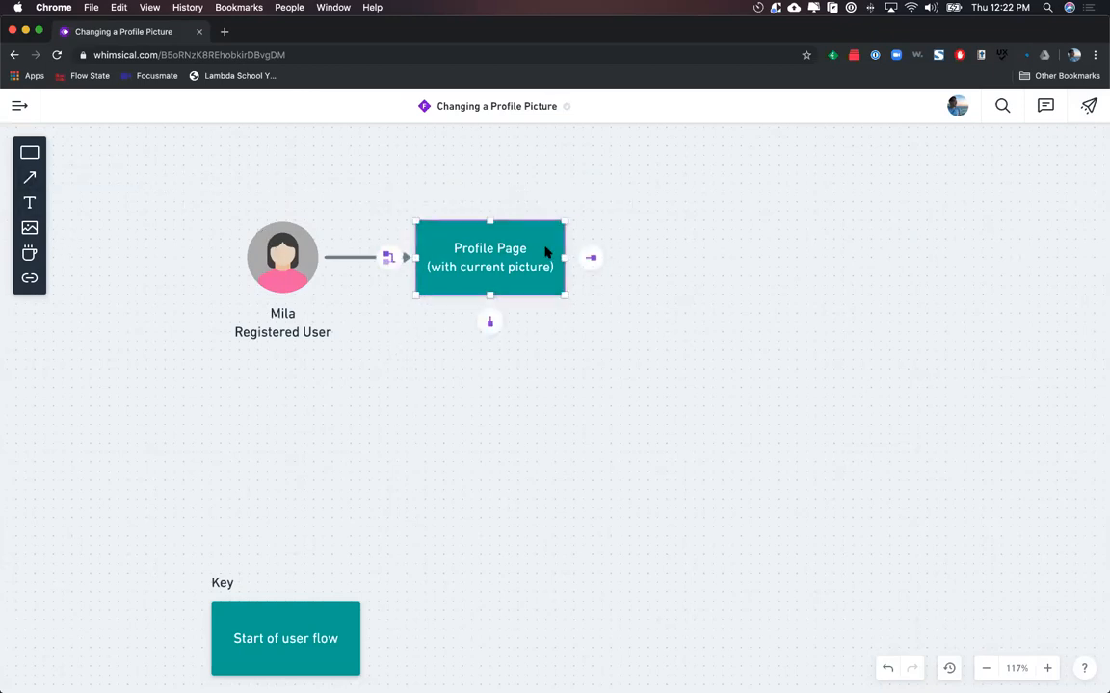
mouse_move(599, 258)
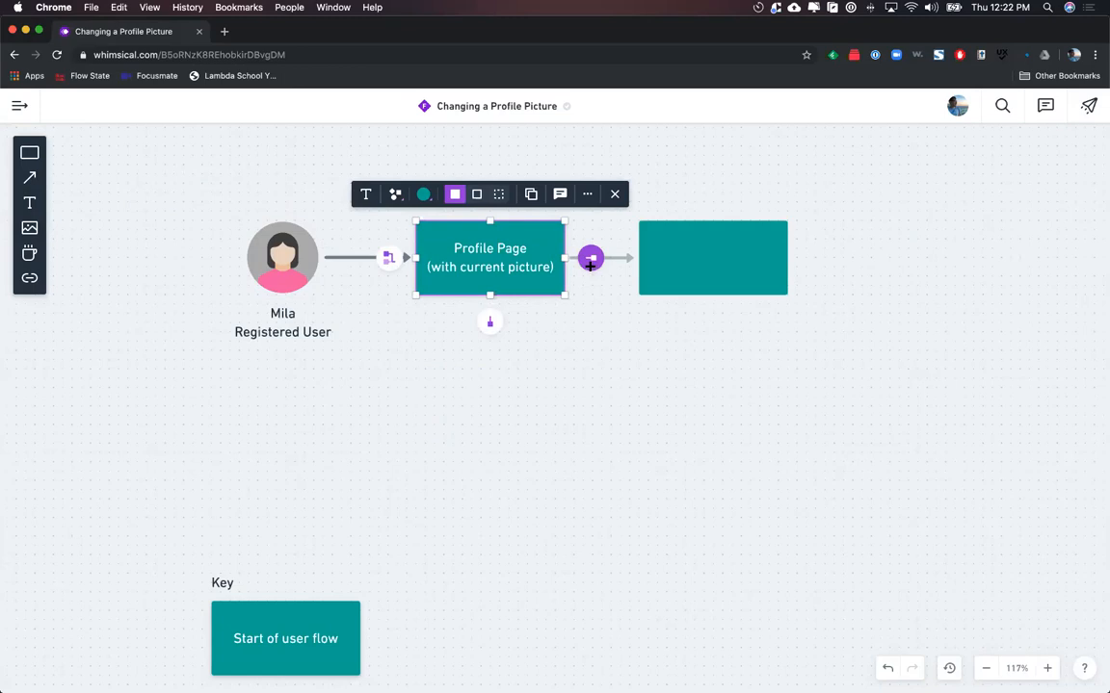
click(590, 260)
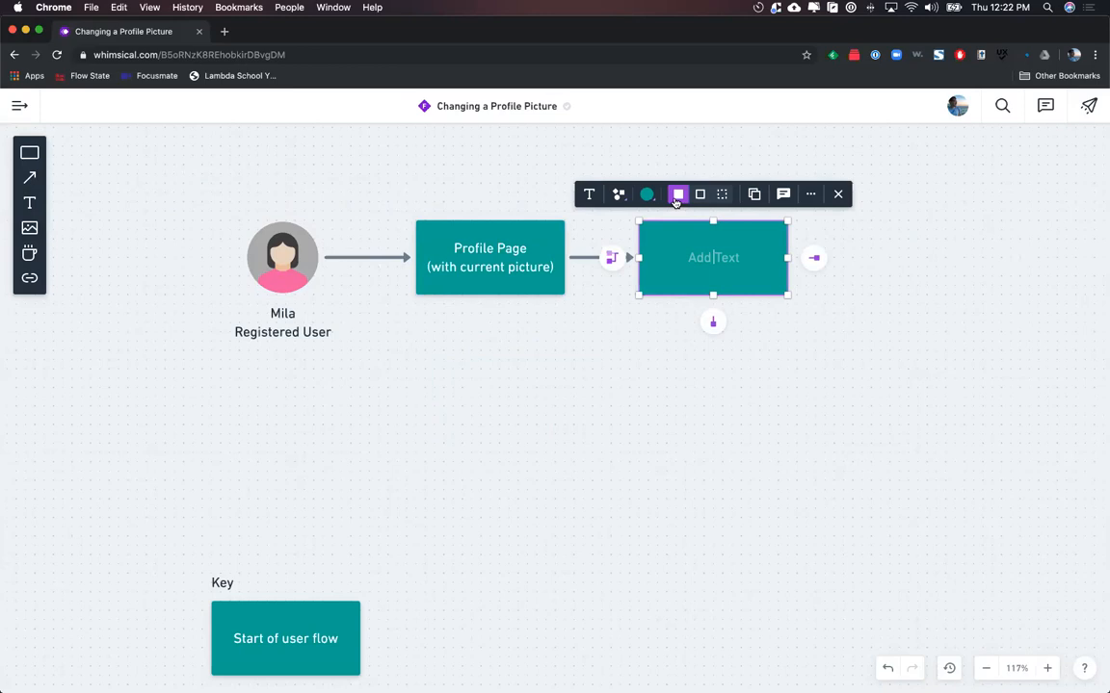
click(722, 194)
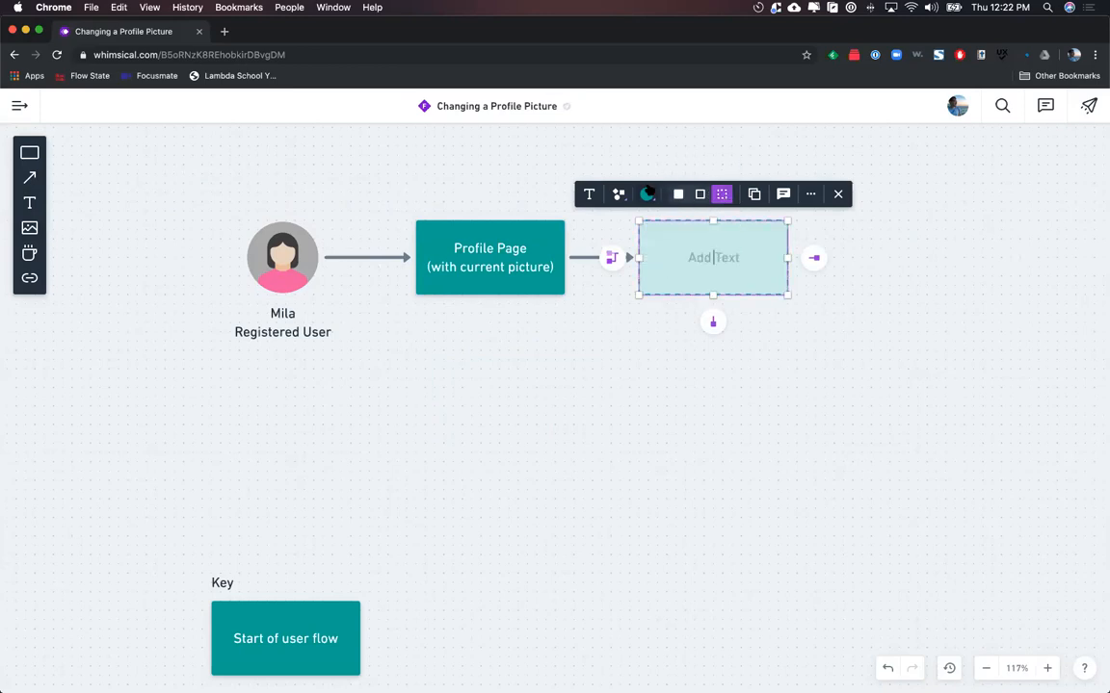
click(647, 193)
click(628, 227)
- Label the dashed gray box after the Profile Page "user taps 'change profile picture'"
click(805, 307)
click(723, 255)
click(717, 255)
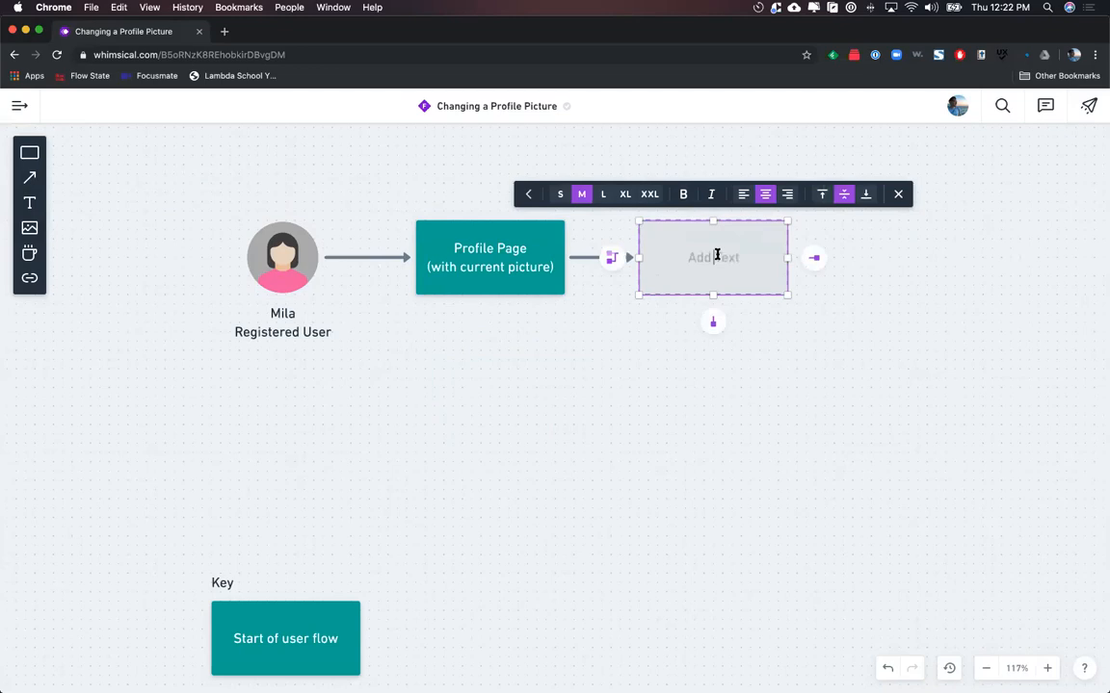
text(user taps 'chan)
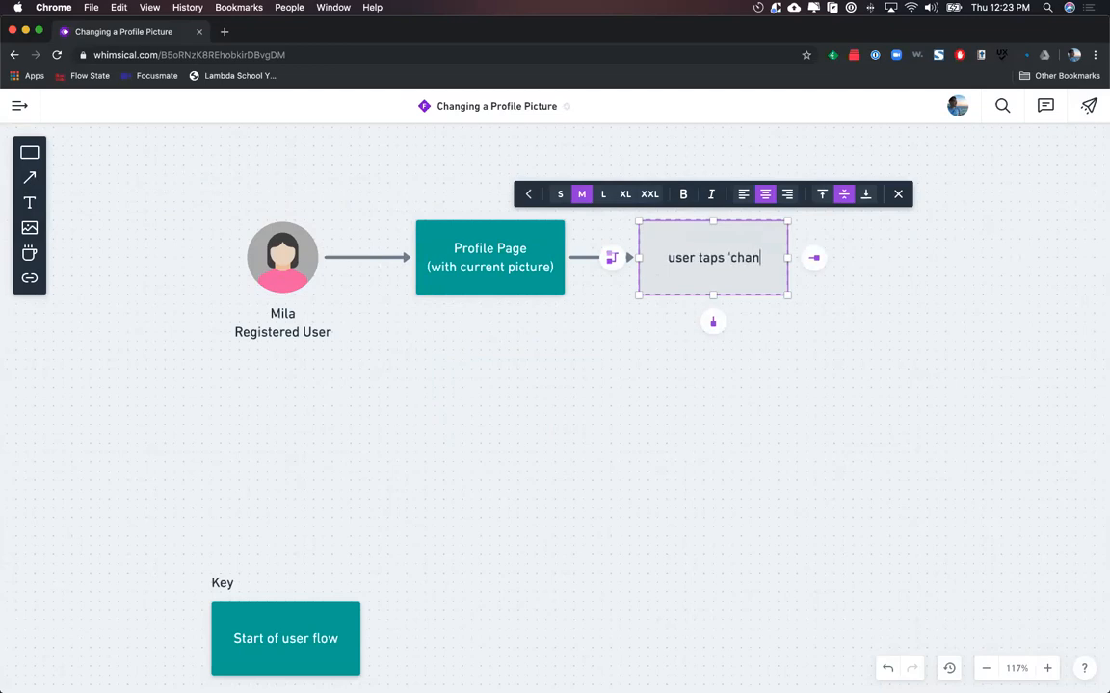
text(ge profile picture')
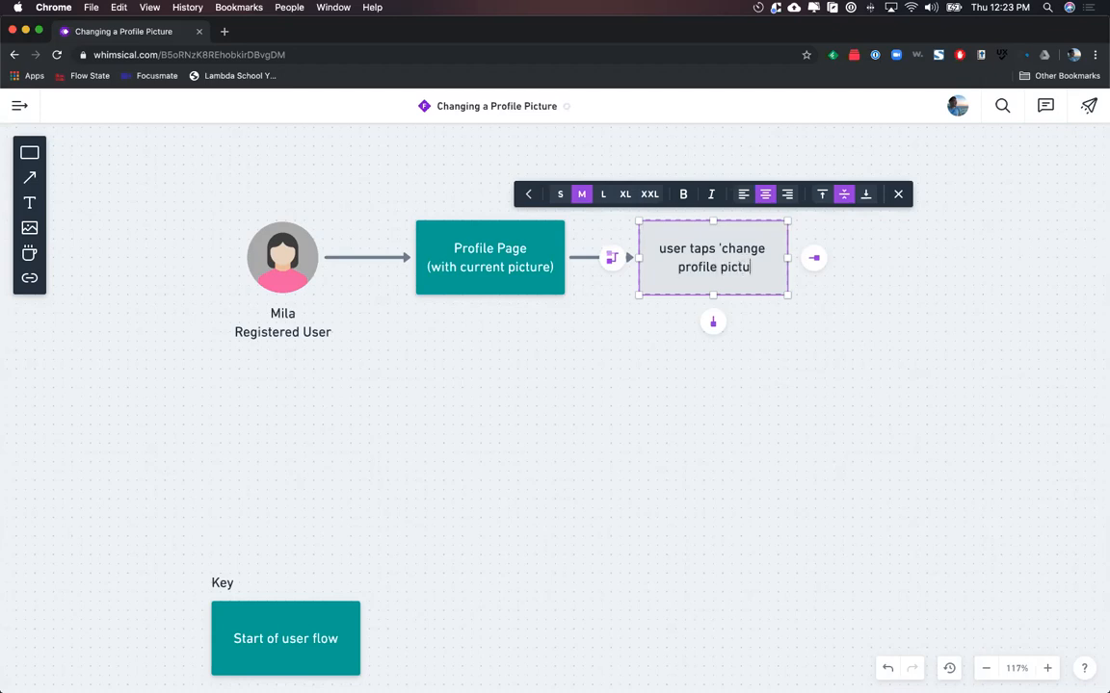
click(790, 383)
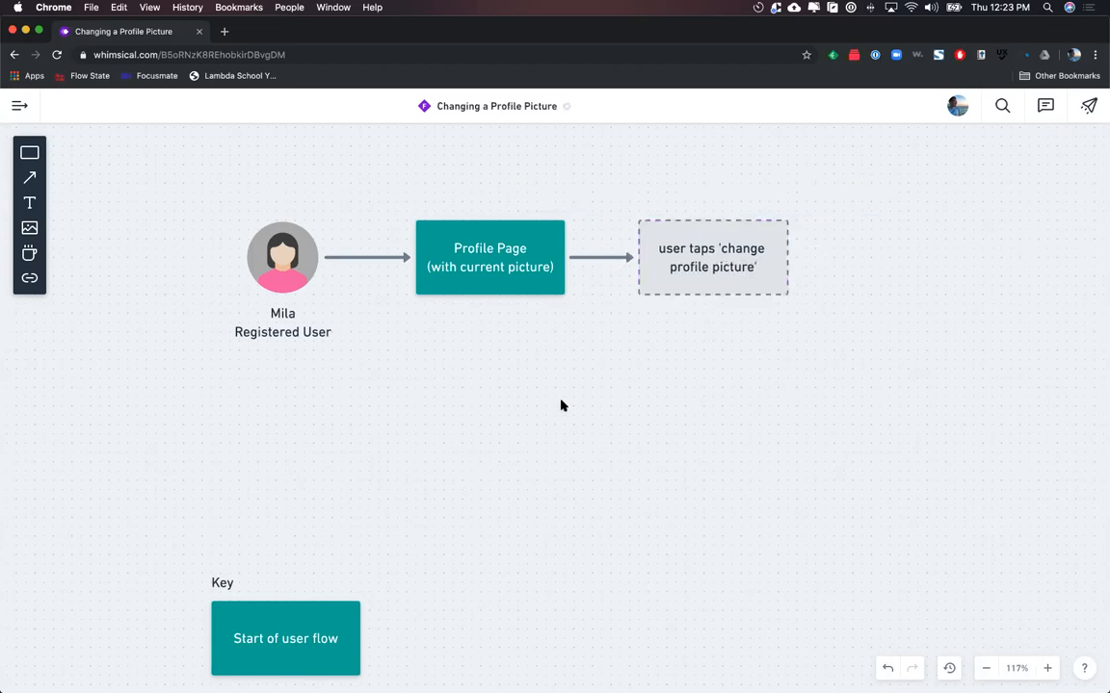
- Add another connected dashed box to the right of the "user taps 'change profile picture'" box
scroll(573, 395, left, 1)
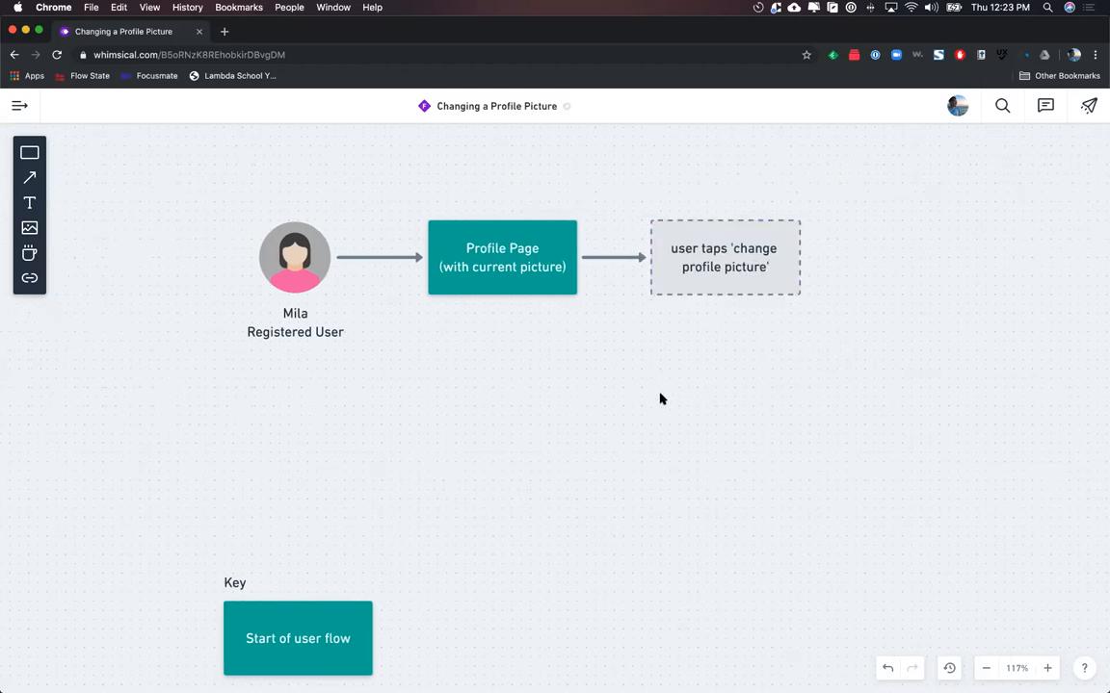
scroll(659, 400, right, 5)
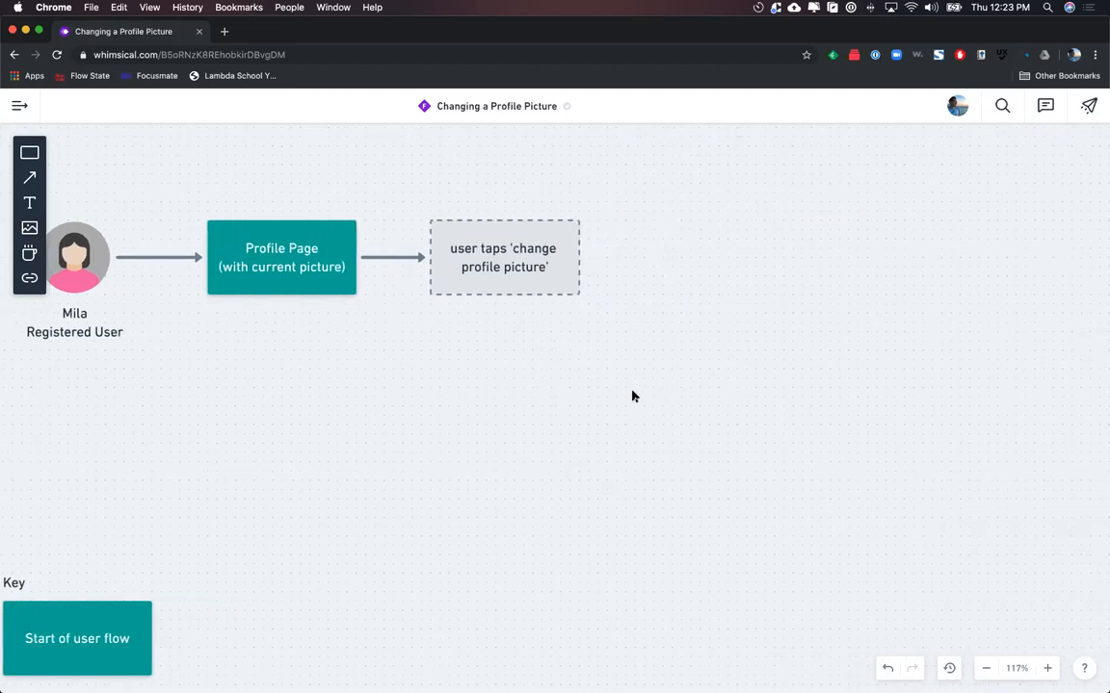
scroll(633, 398, up, 2)
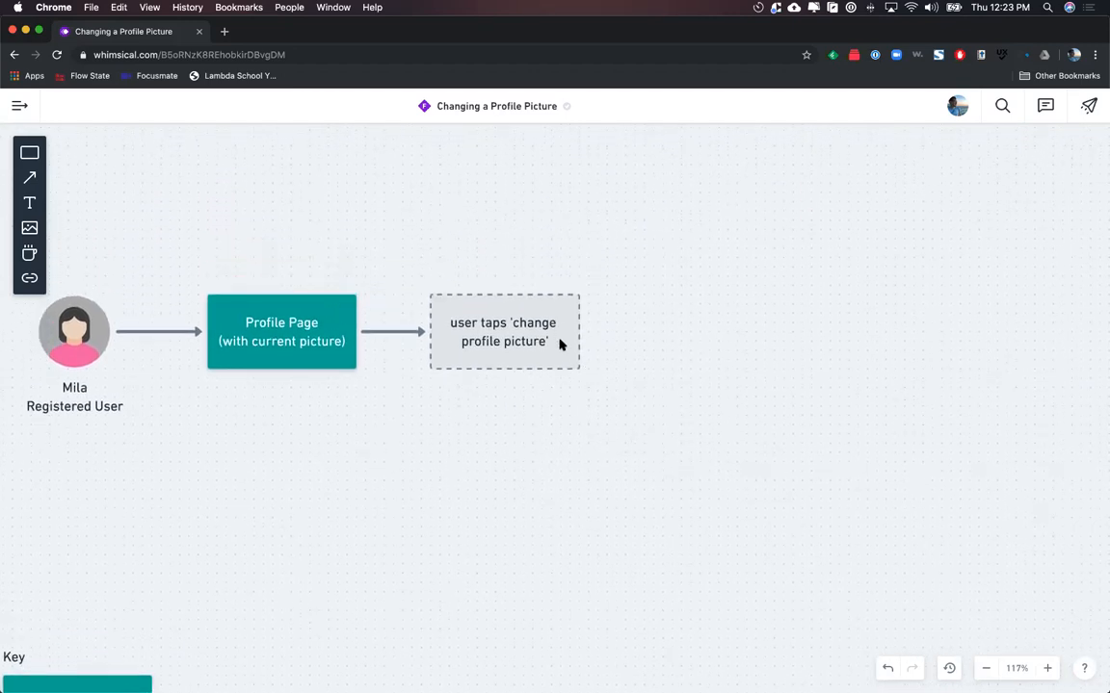
click(540, 337)
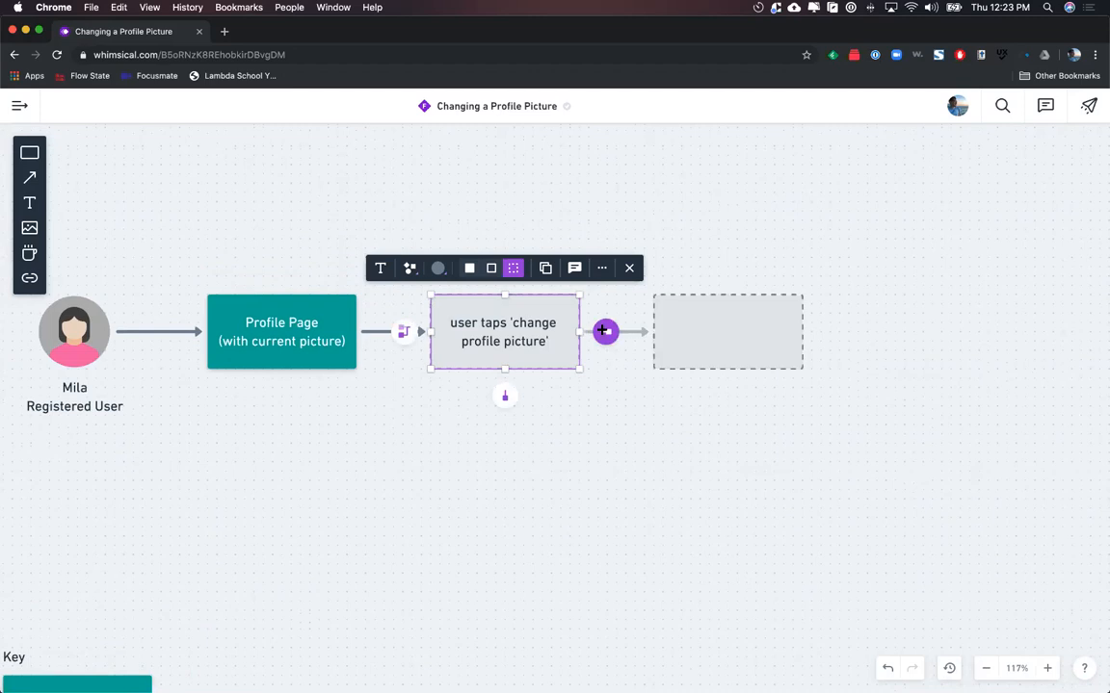
click(603, 330)
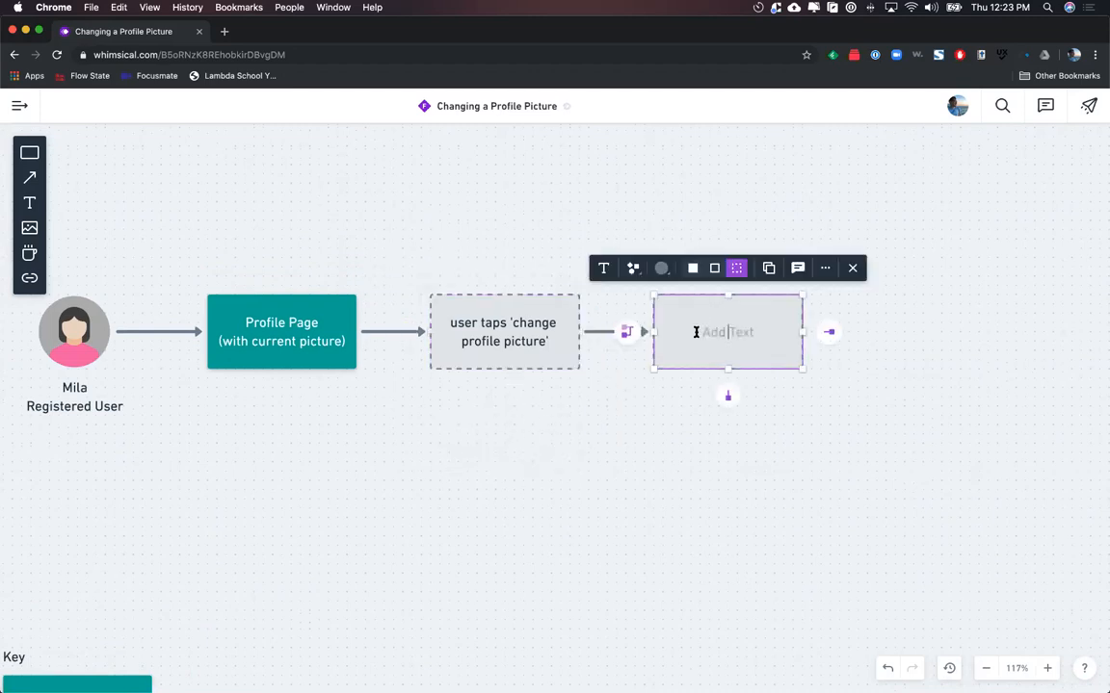
click(559, 340)
click(583, 412)
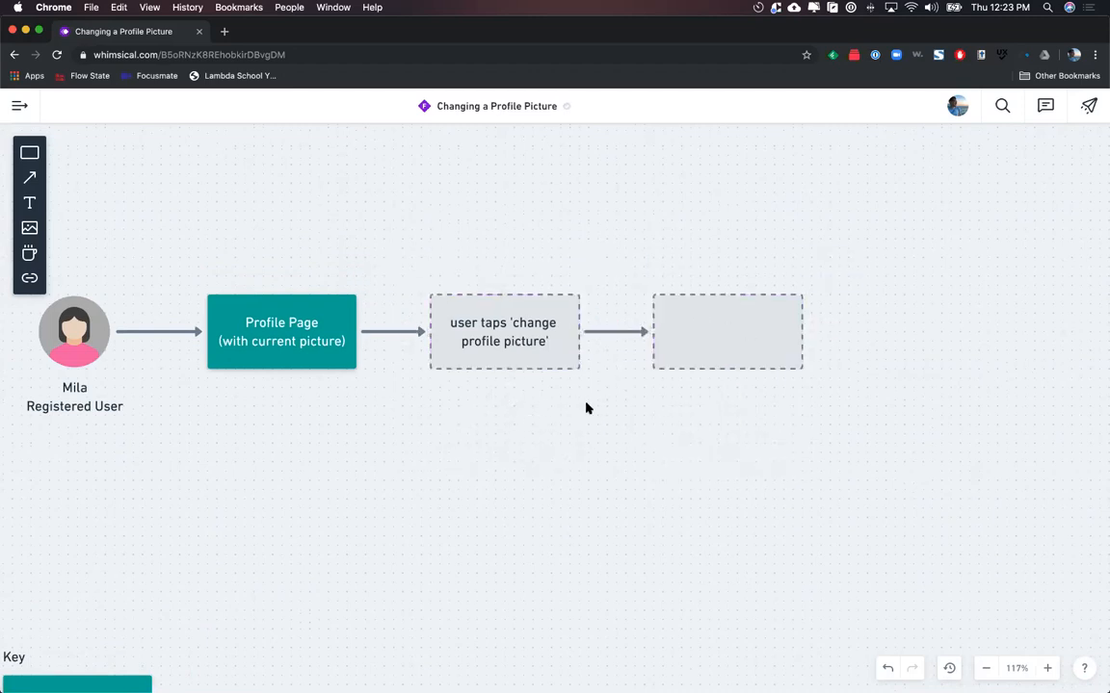
- Add a second dashed box branching from "user taps 'change profile picture'" and shift both branch boxes up, one above and one below its level
click(560, 344)
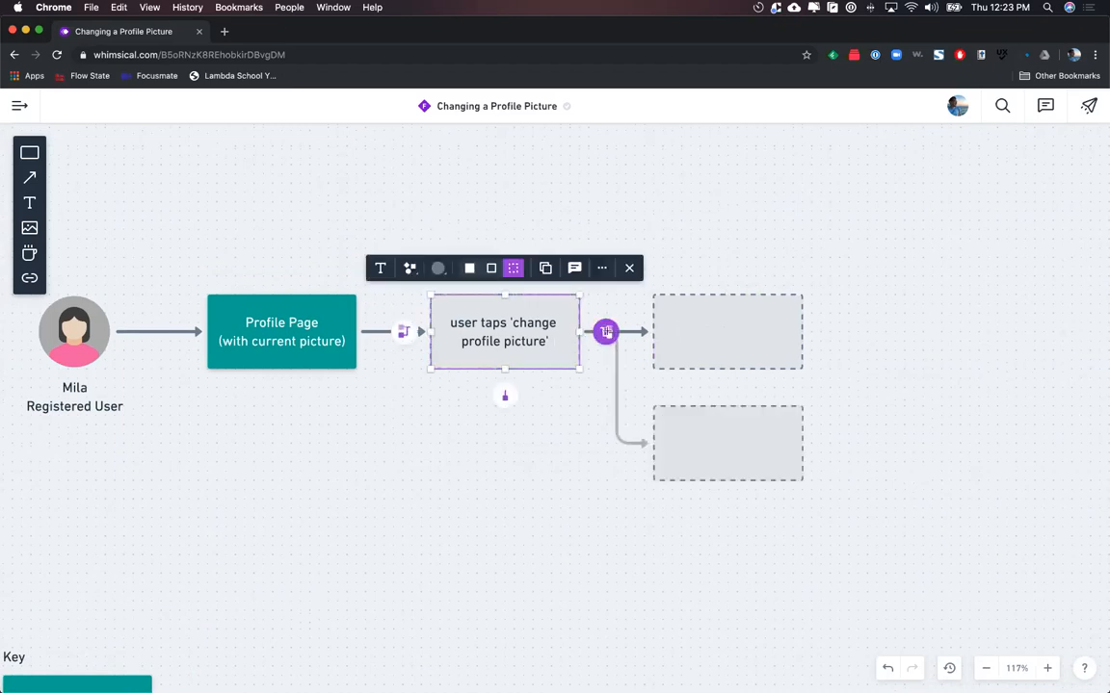
click(605, 332)
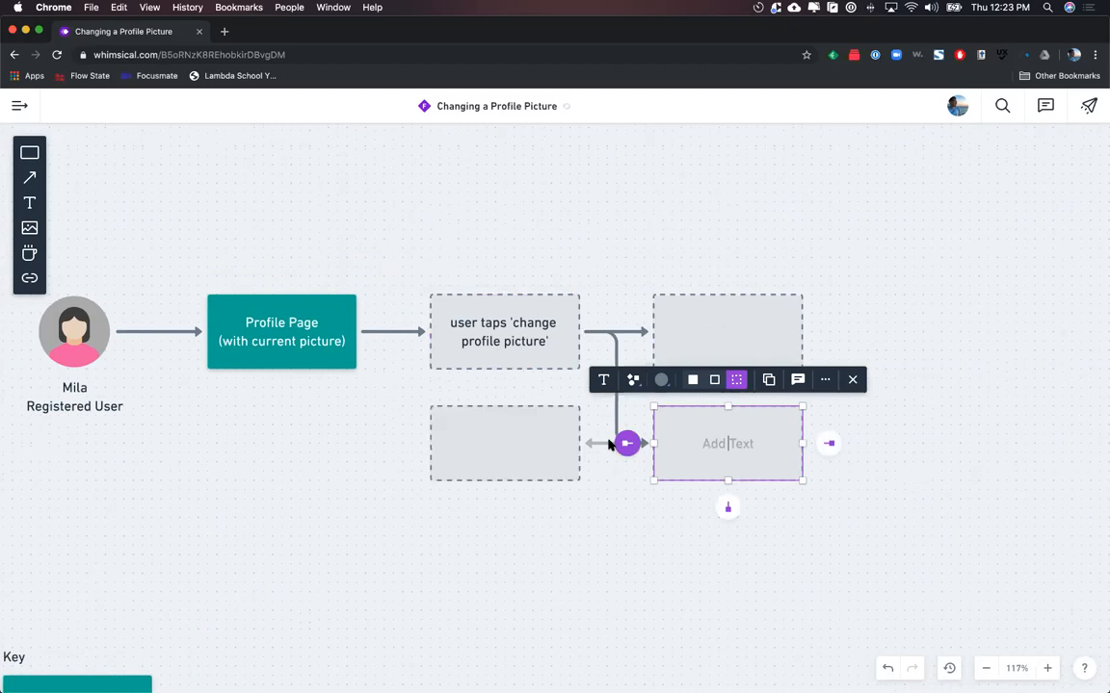
click(826, 537)
drag(826, 533, 671, 291)
drag(699, 337, 701, 284)
click(919, 351)
- Label the upper branch box "user taps 'take a new picture'"
click(758, 265)
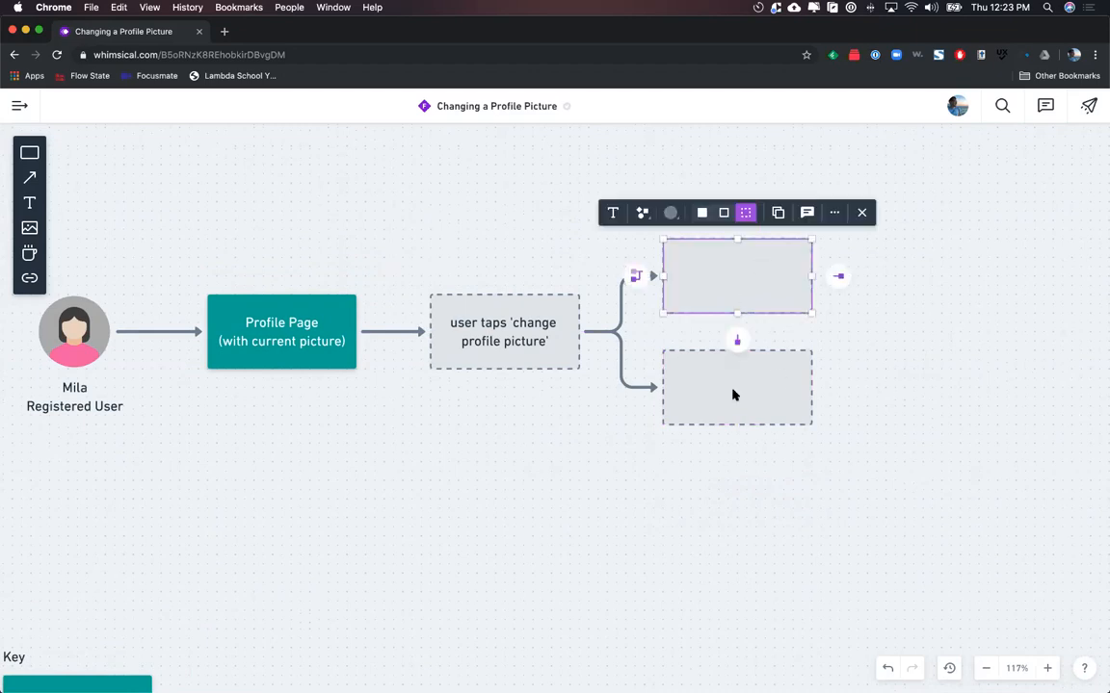
click(794, 381)
click(746, 289)
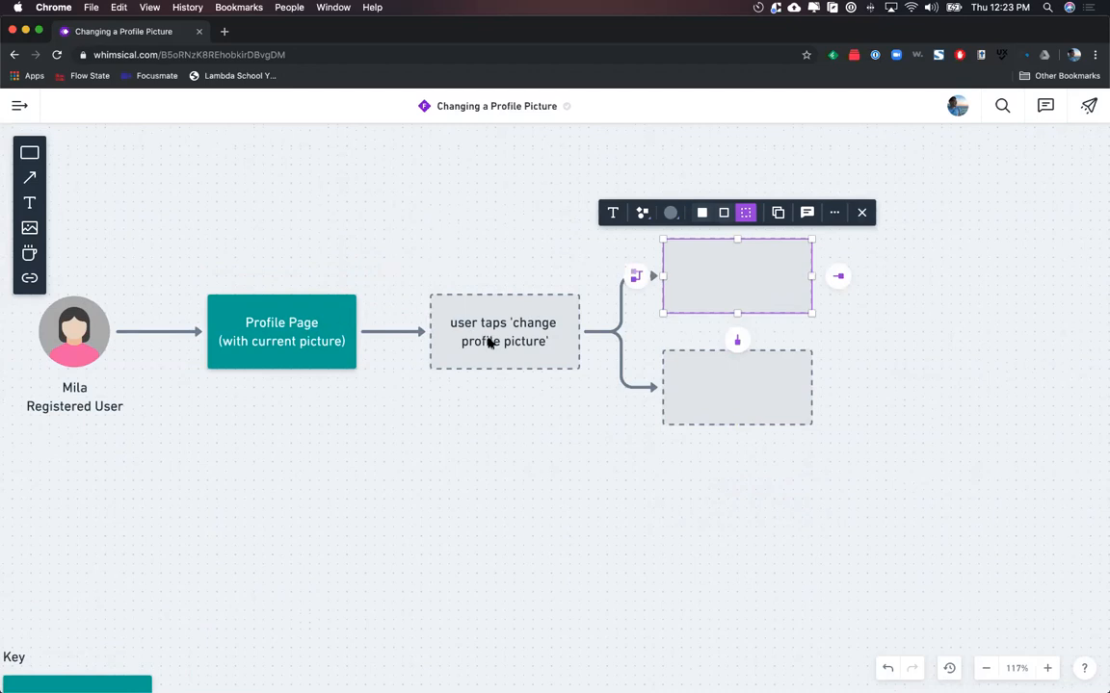
double_click(723, 281)
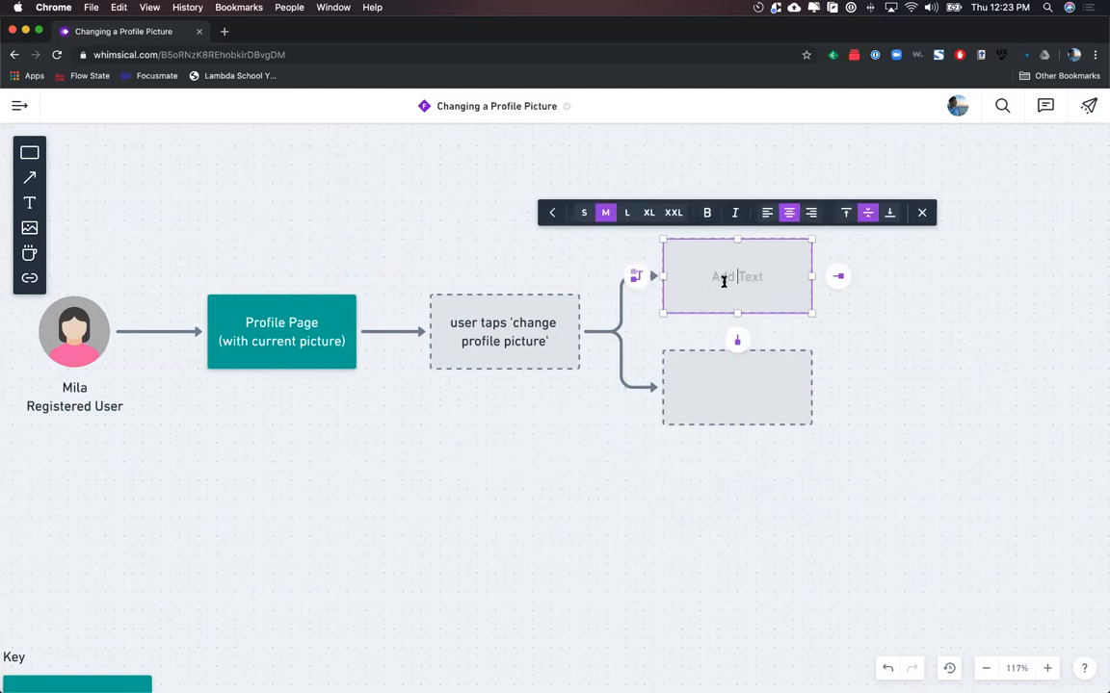
text(user taps 'take a new picture')
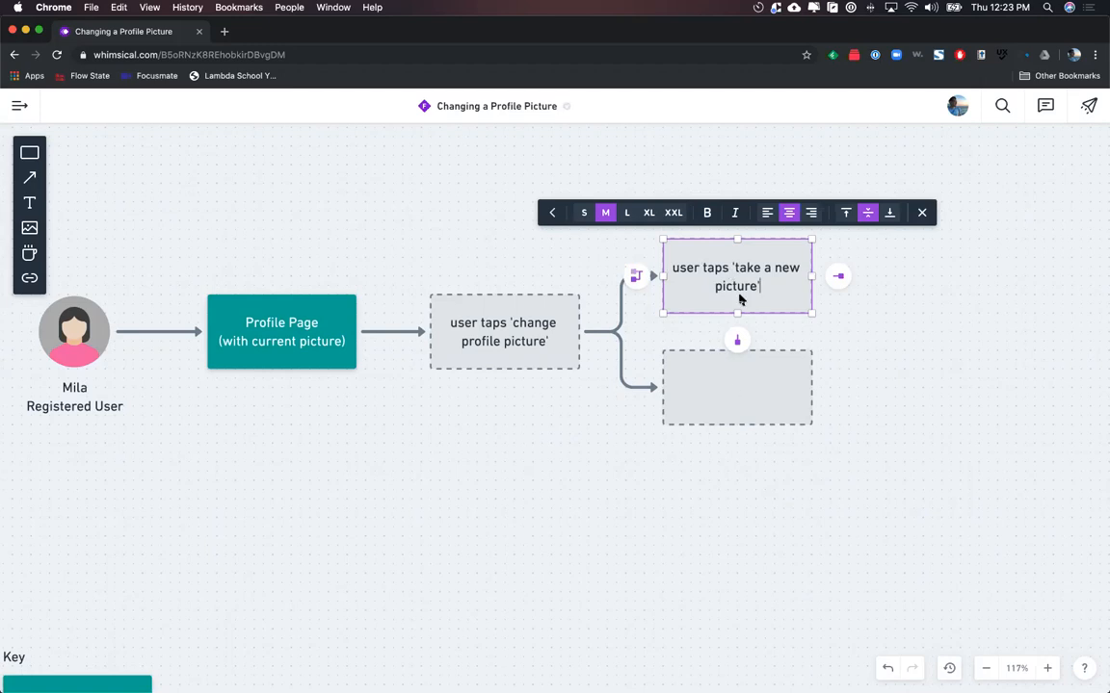
- Label the lower branch box "user taps 'upload a picture'"
click(732, 390)
click(732, 391)
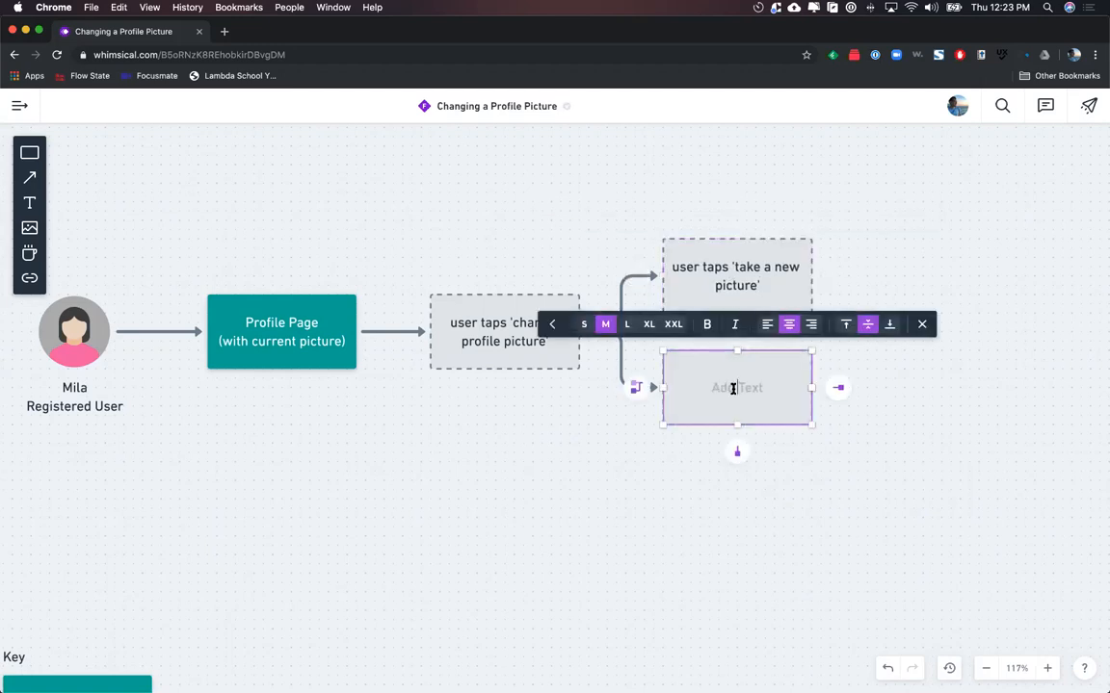
text(user taps 'uplo)
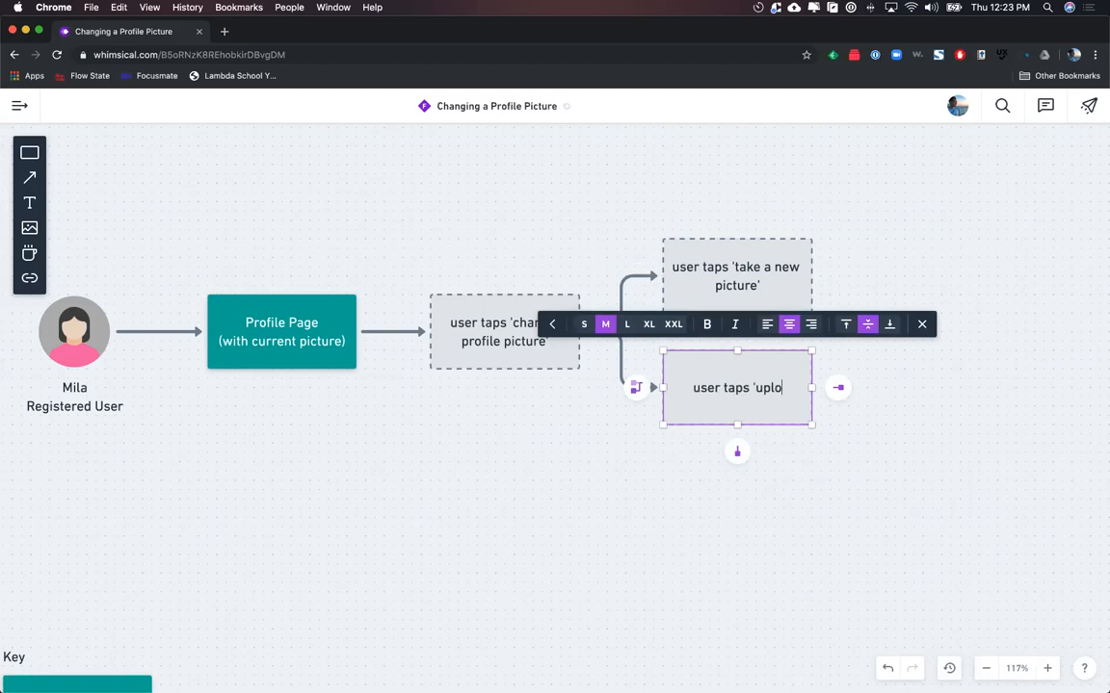
text(ad a picture')
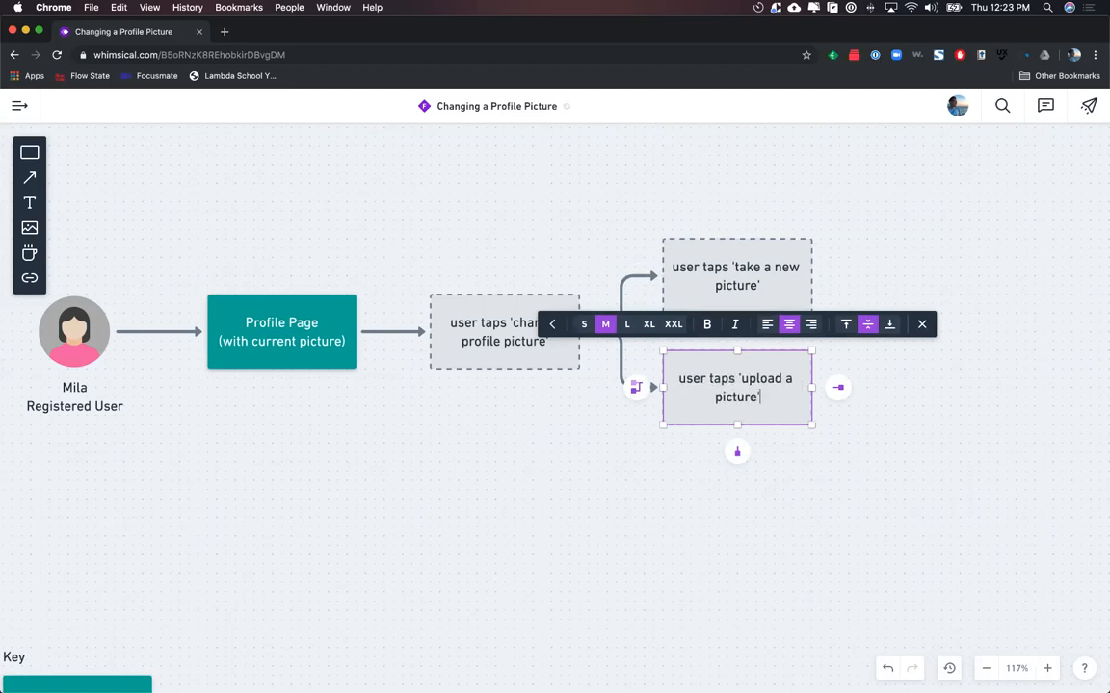
click(867, 429)
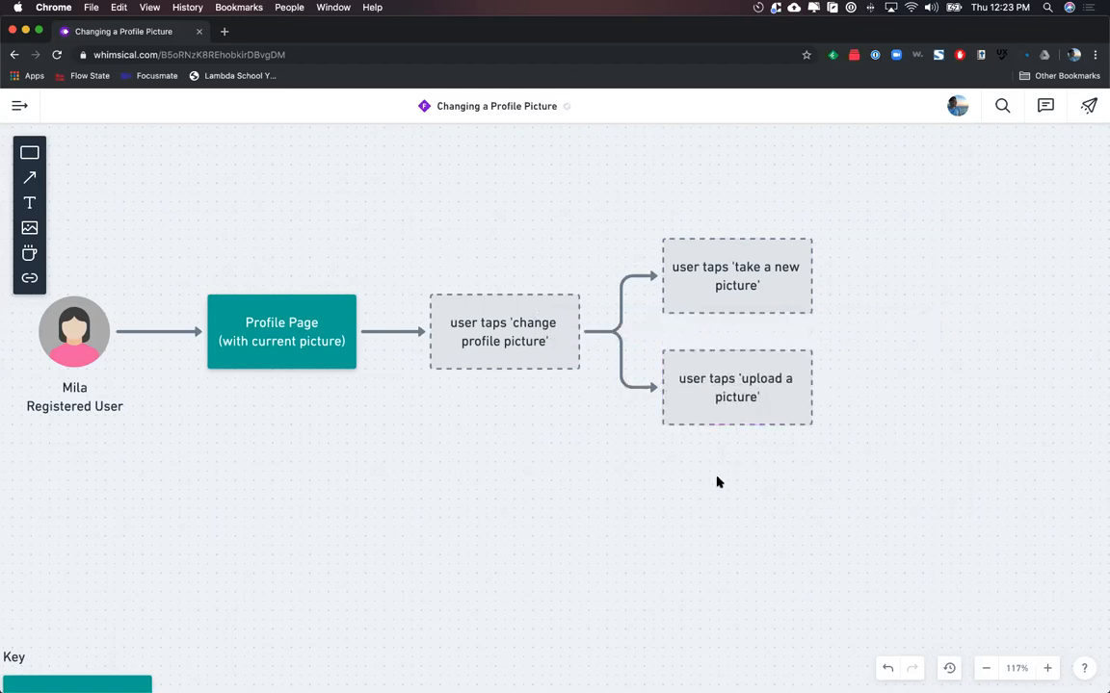
- Add a connected box to the right of "user taps 'take a new picture'" and style it as solid white
scroll(729, 498, right, 3)
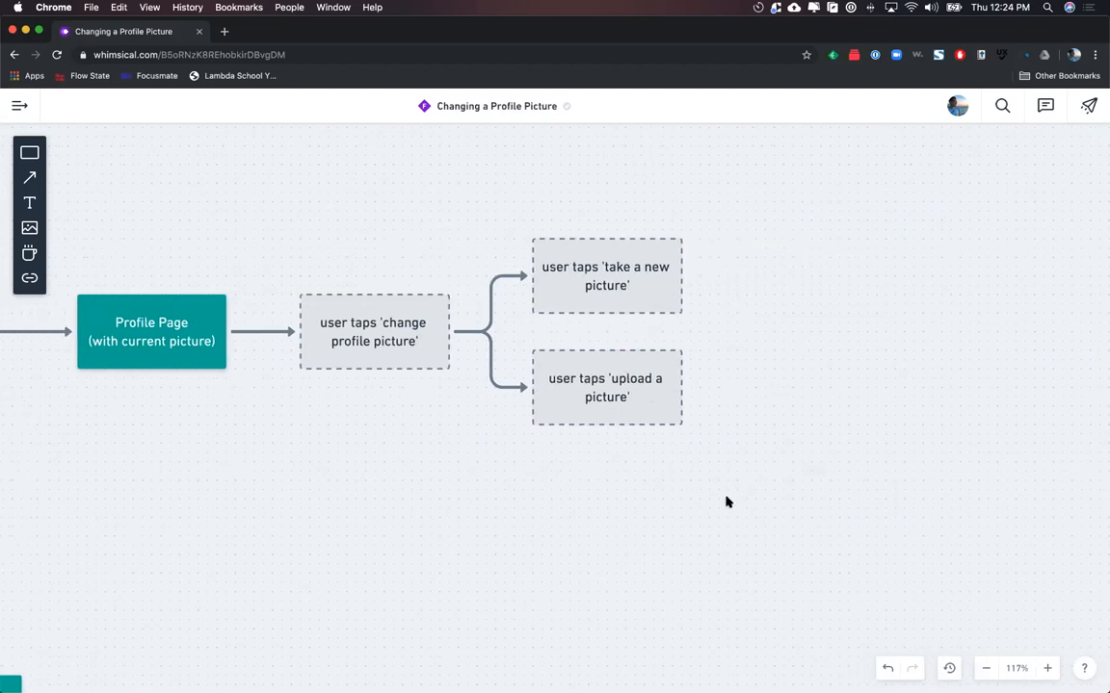
scroll(630, 458, left, 1)
scroll(629, 459, right, 1)
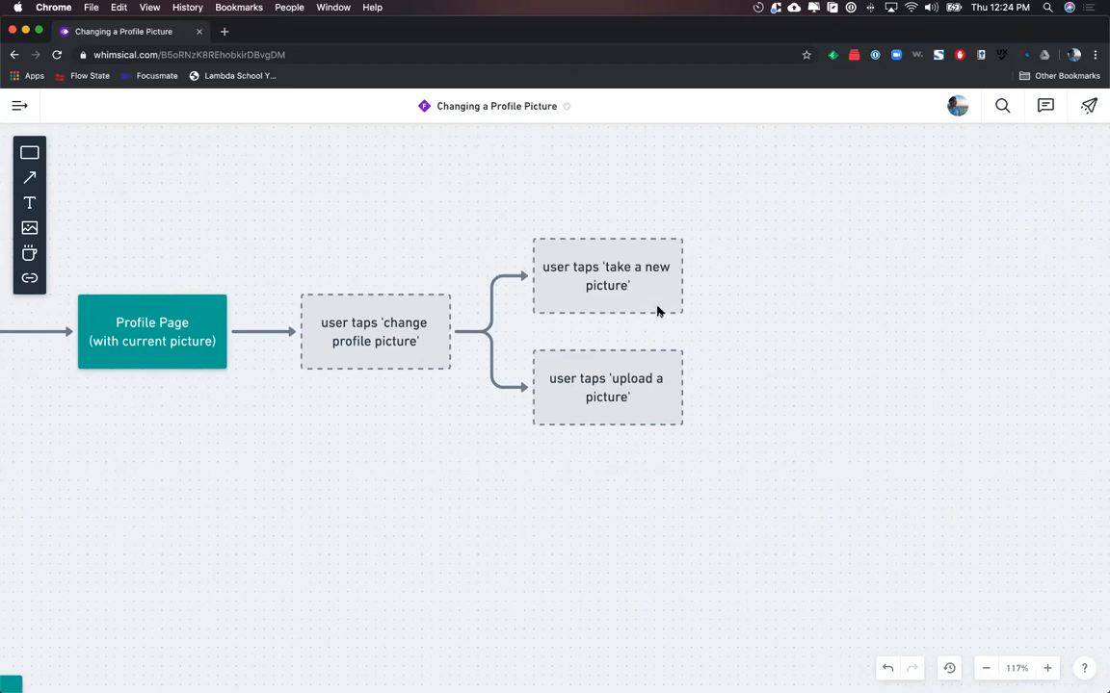
drag(728, 452, 540, 231)
click(824, 424)
click(662, 302)
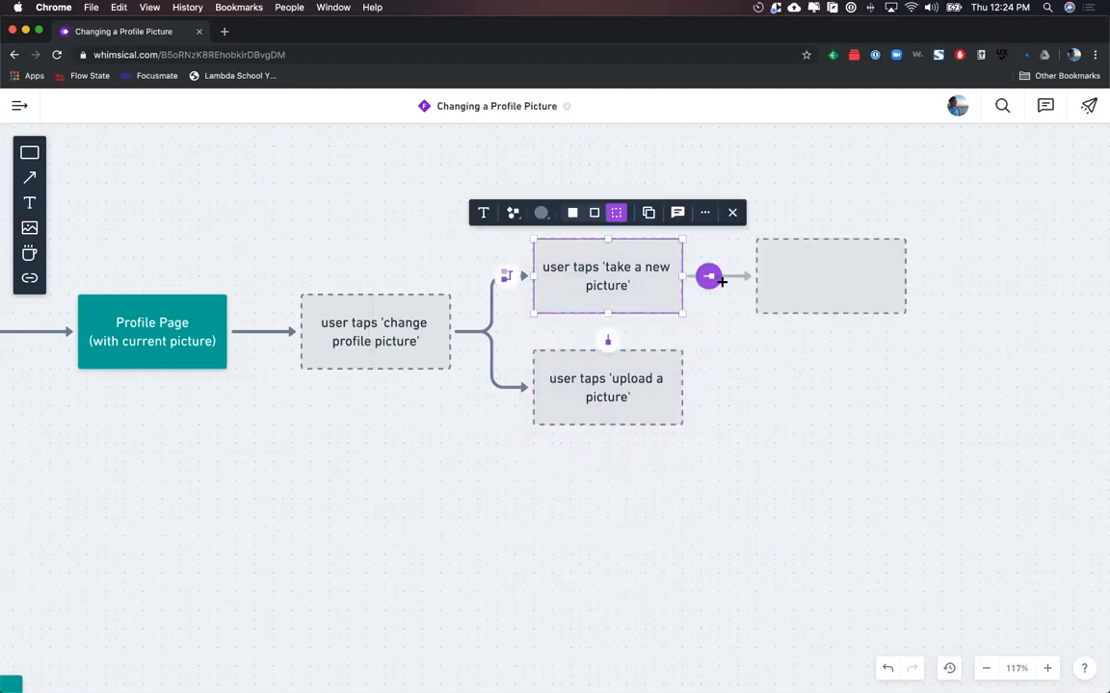
click(708, 274)
click(796, 213)
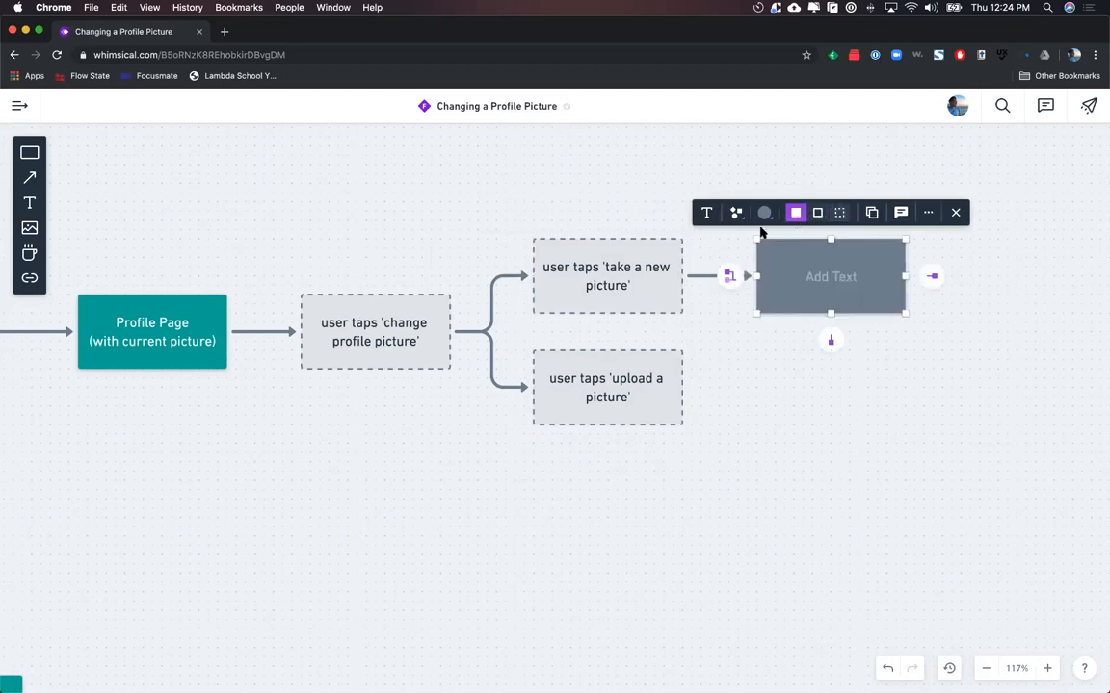
click(763, 213)
click(746, 281)
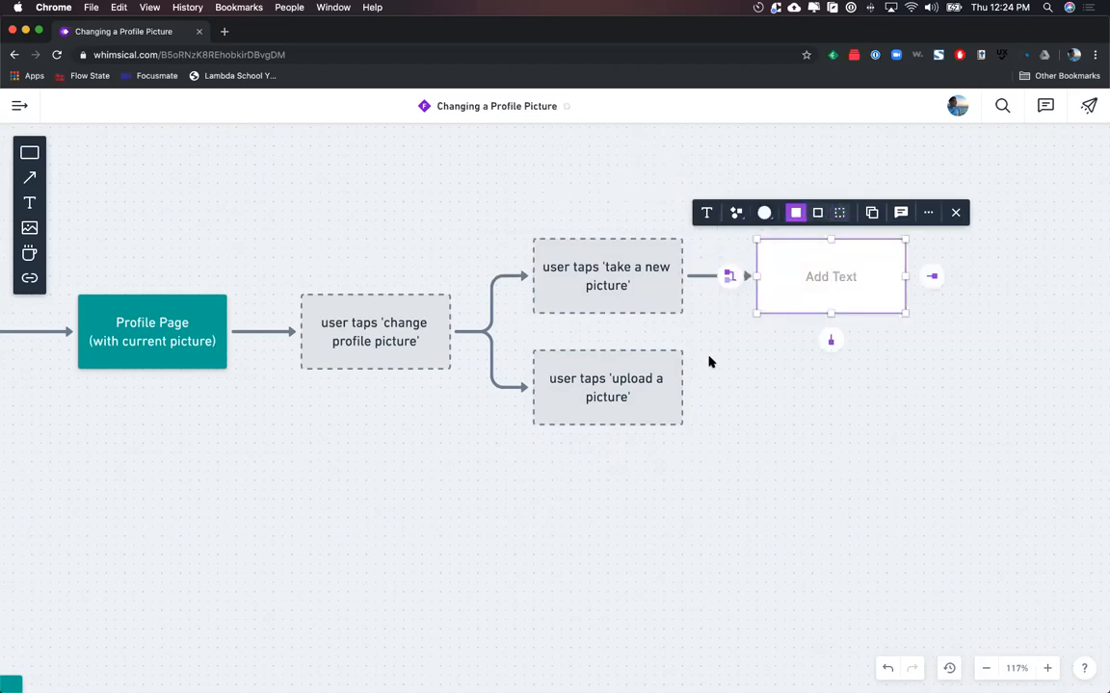
- Label the upper white box "Camera" with "(default camera app is activated)" on a new line
scroll(708, 362, right, 5)
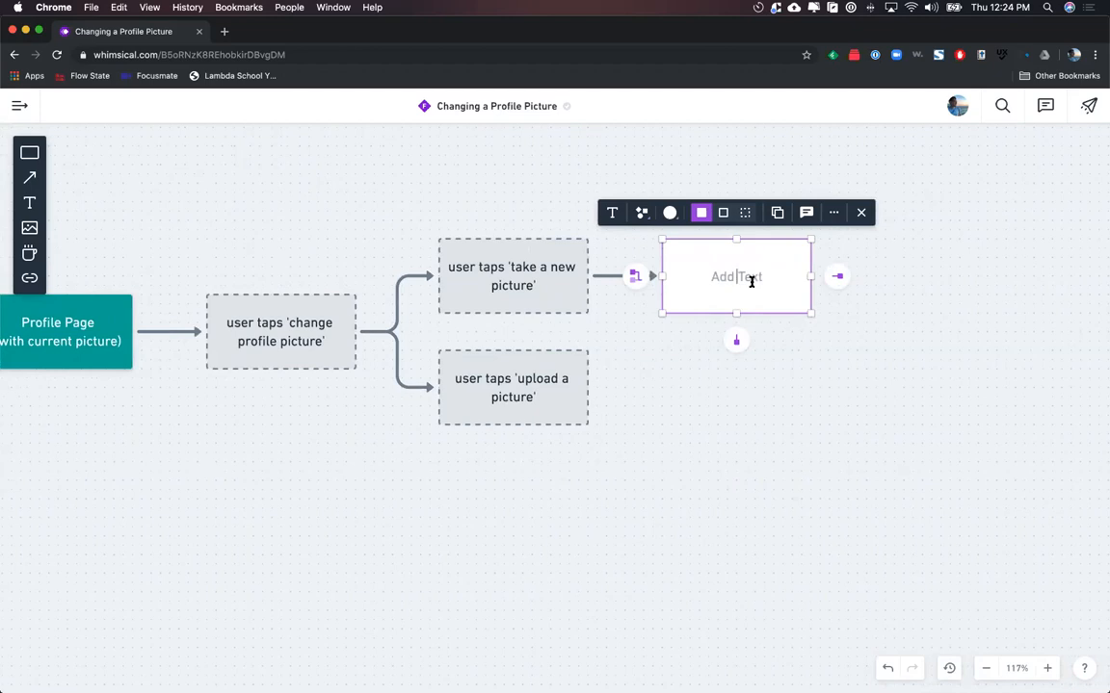
text(Camera)
key(Return)
text((default camera app is activated))
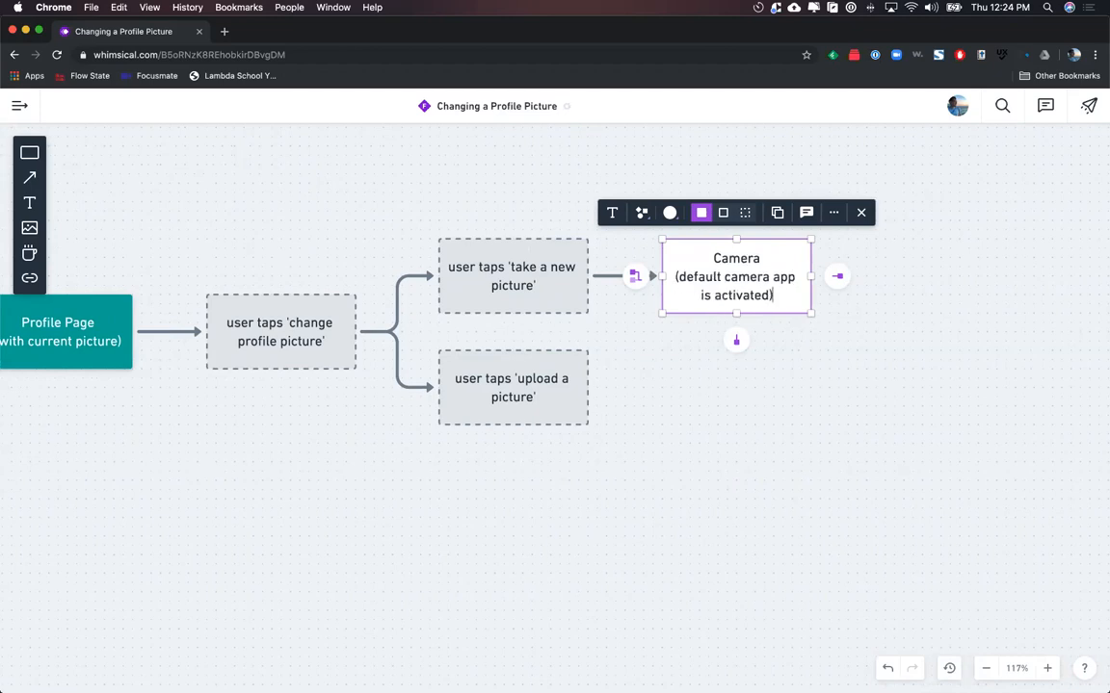
click(770, 400)
- Add a connected box to the right of "user taps 'upload a picture'" and style it as solid white
click(578, 379)
click(614, 387)
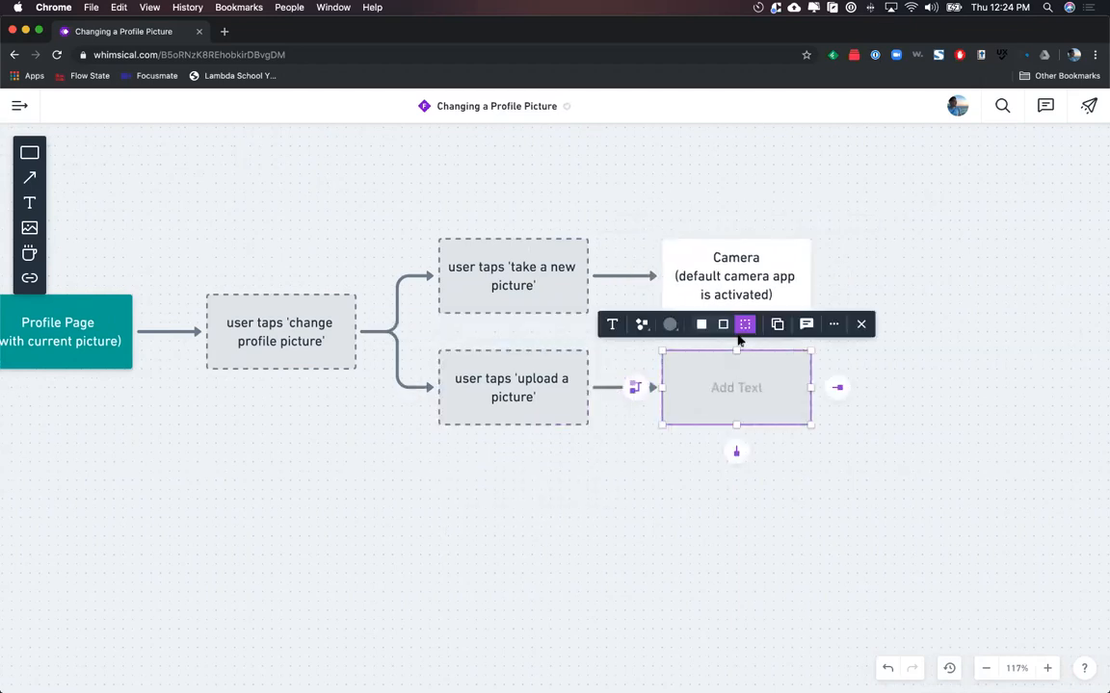
click(702, 325)
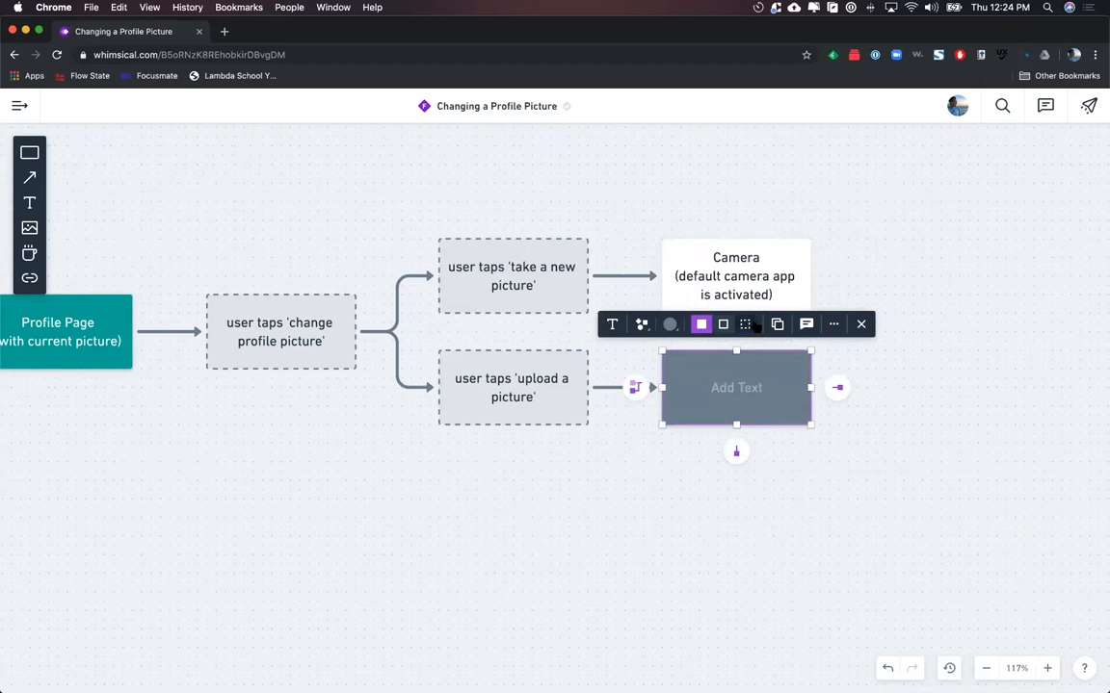
click(671, 324)
click(648, 290)
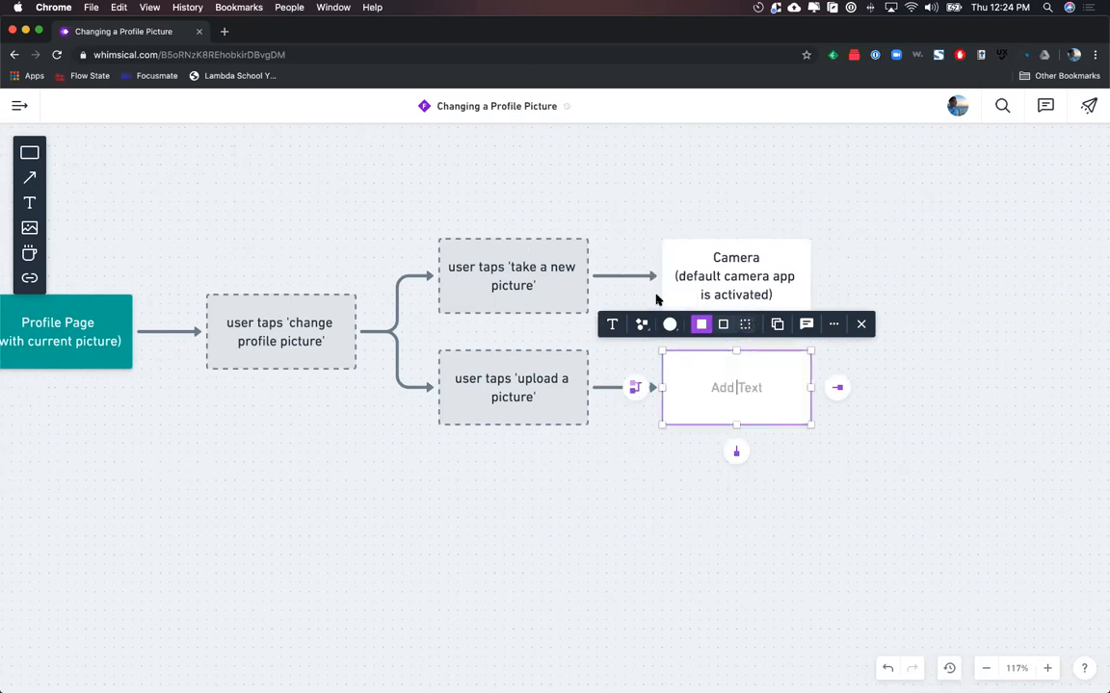
- Label the lower white box "Photo Library" with "(default photo library opens)" on a new line
click(718, 387)
text(Photo Library)
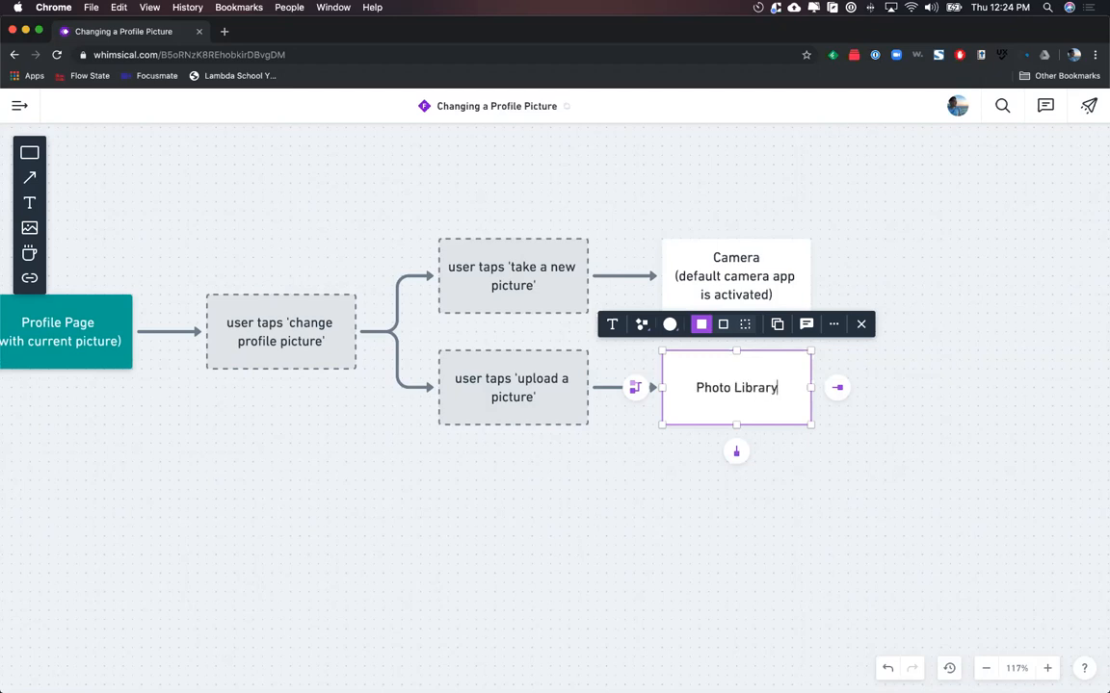
key(Return)
text((defaul)
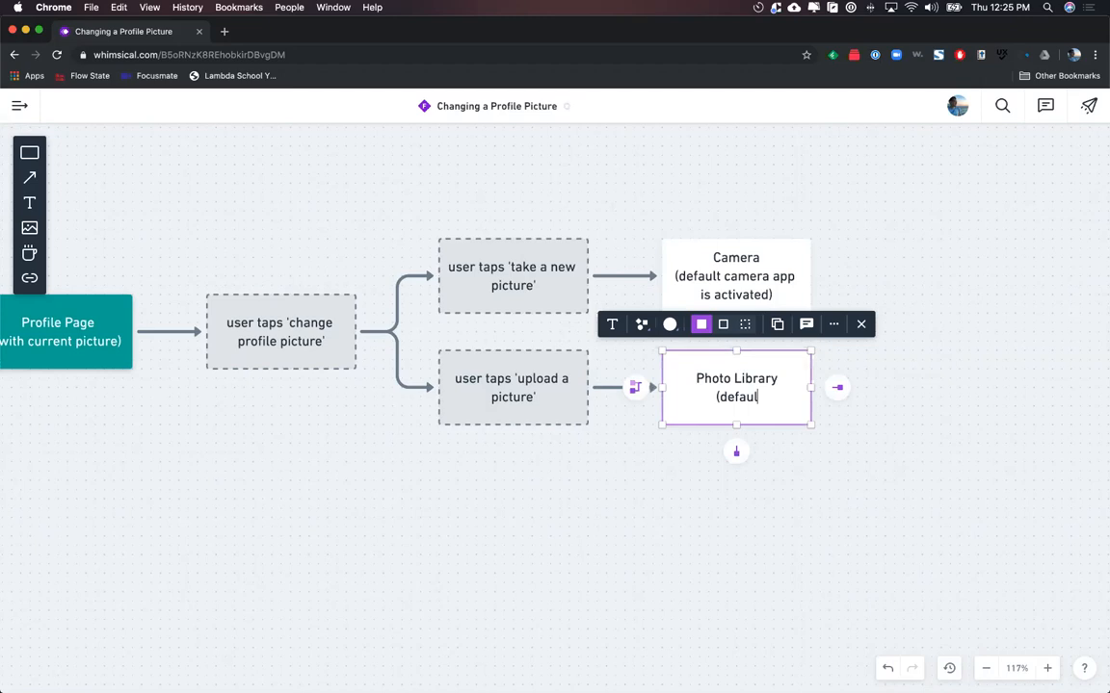
text(t photo library )
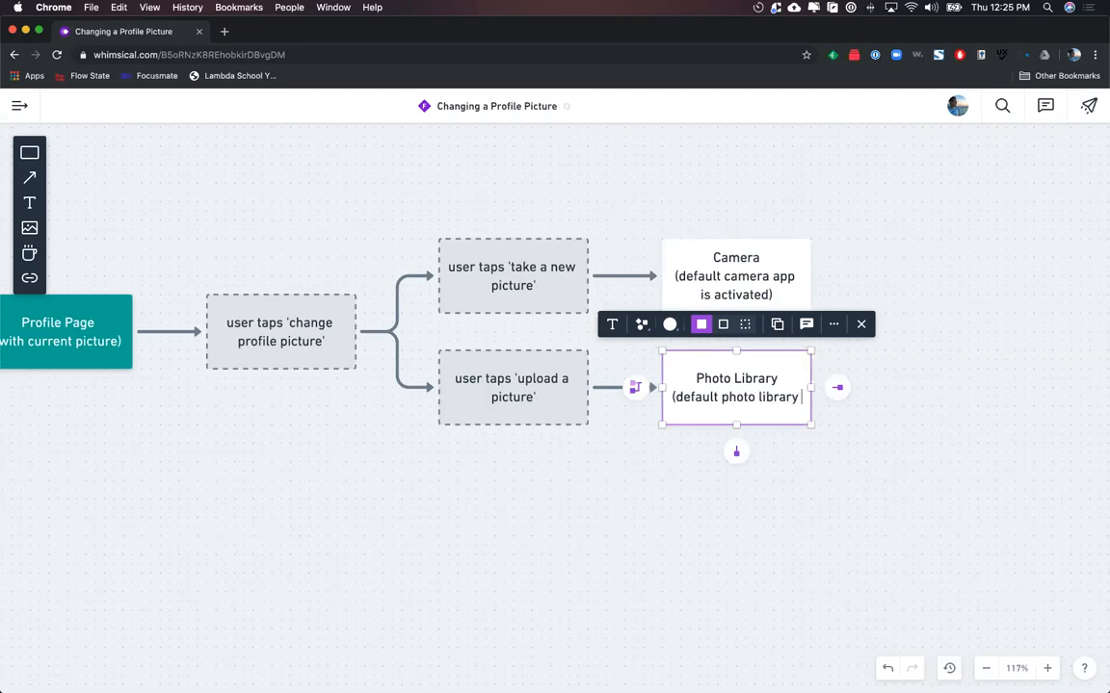
text(opens))
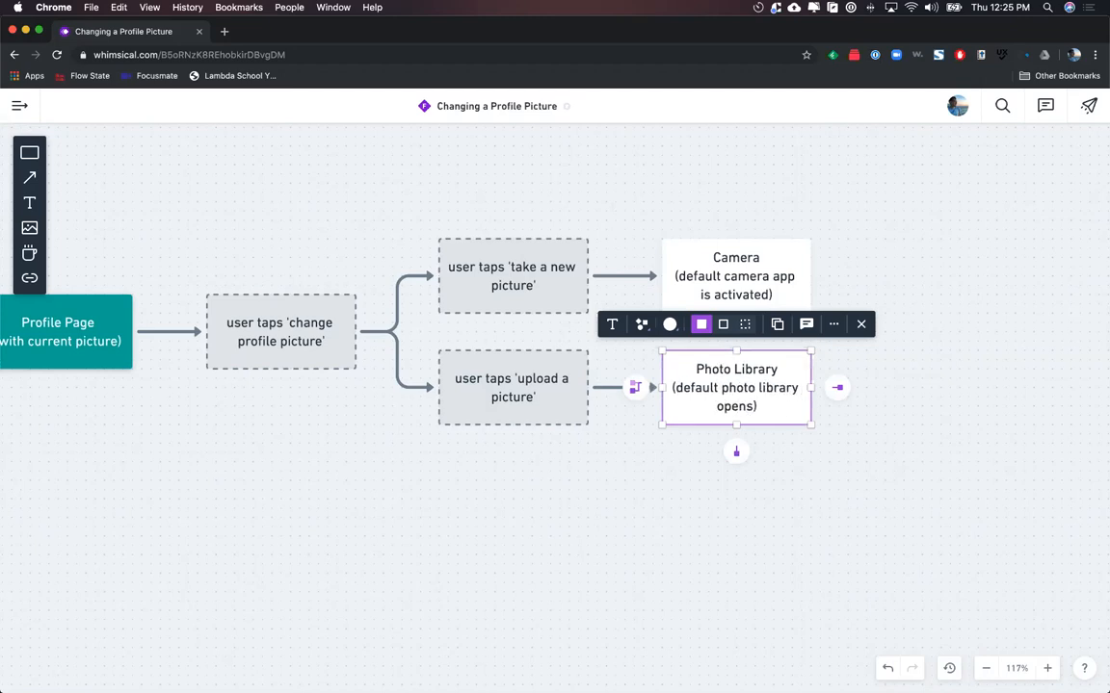
click(818, 523)
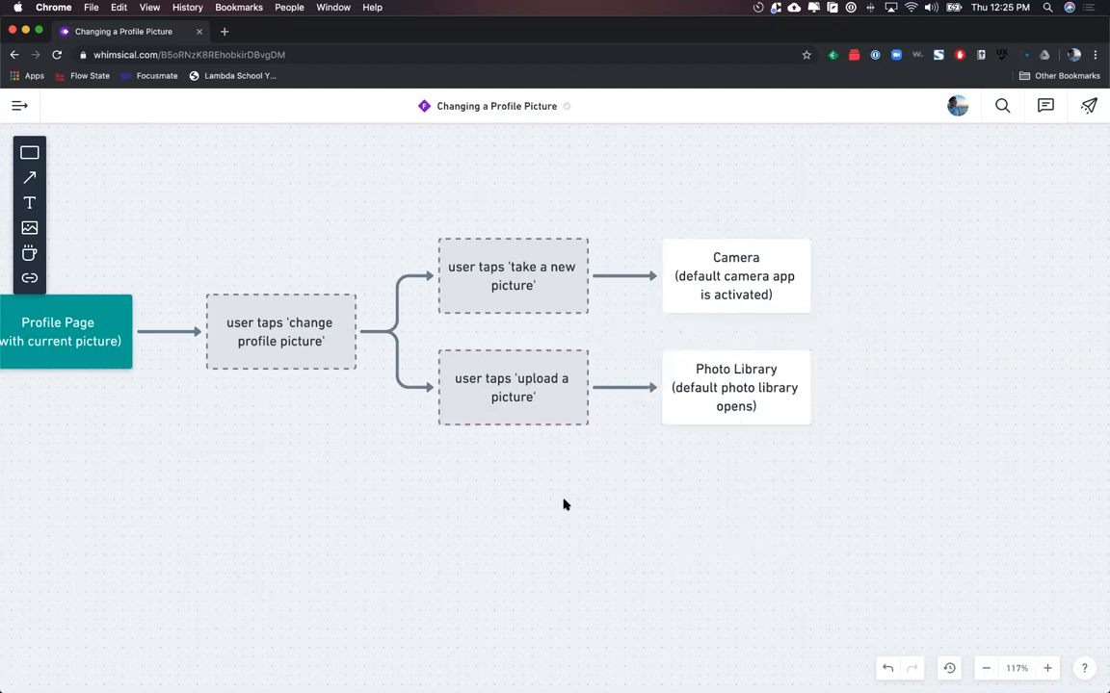
- Add the placeholder label "dsadasdf" to the arrow between the Profile Page box and the "user taps 'change profile picture'" box
scroll(565, 505, left, 3)
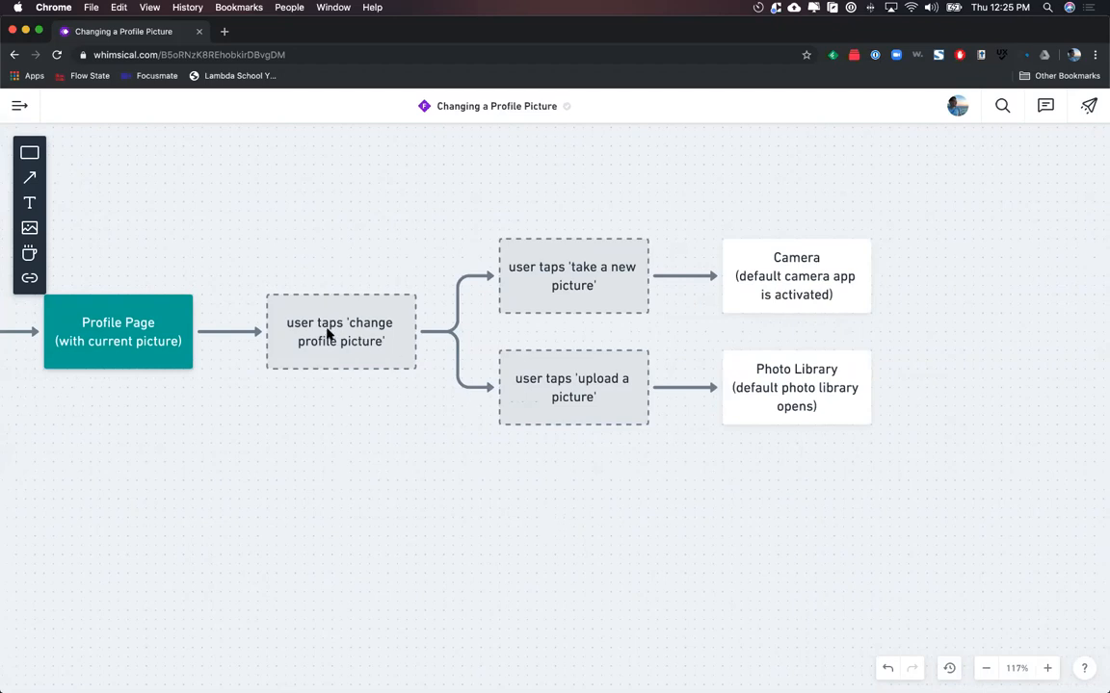
double_click(223, 331)
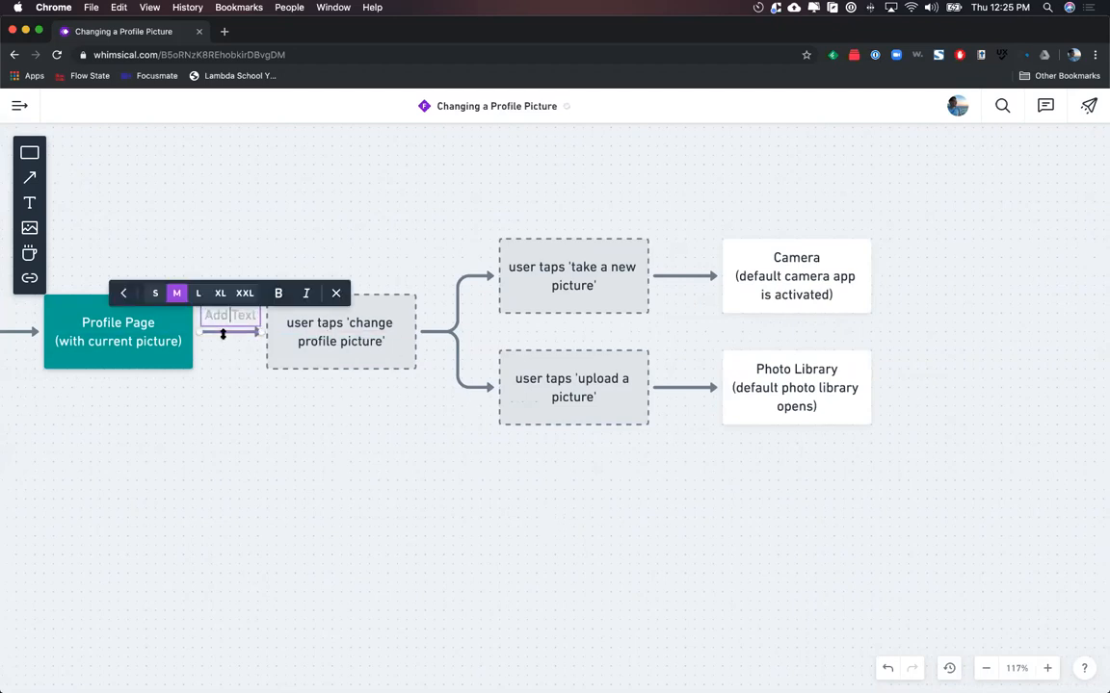
text(dsadasdf)
click(254, 393)
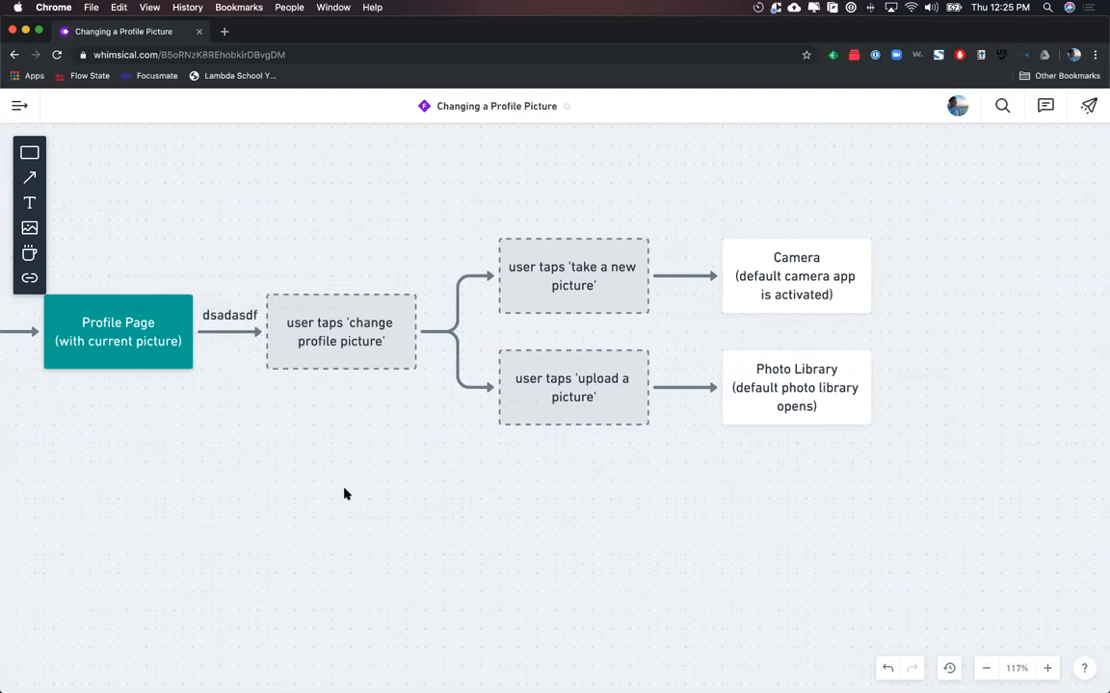
- Try to delete the placeholder label on the arrow after the Profile Page box, and undo the deletion
click(231, 314)
key(BackSpace)
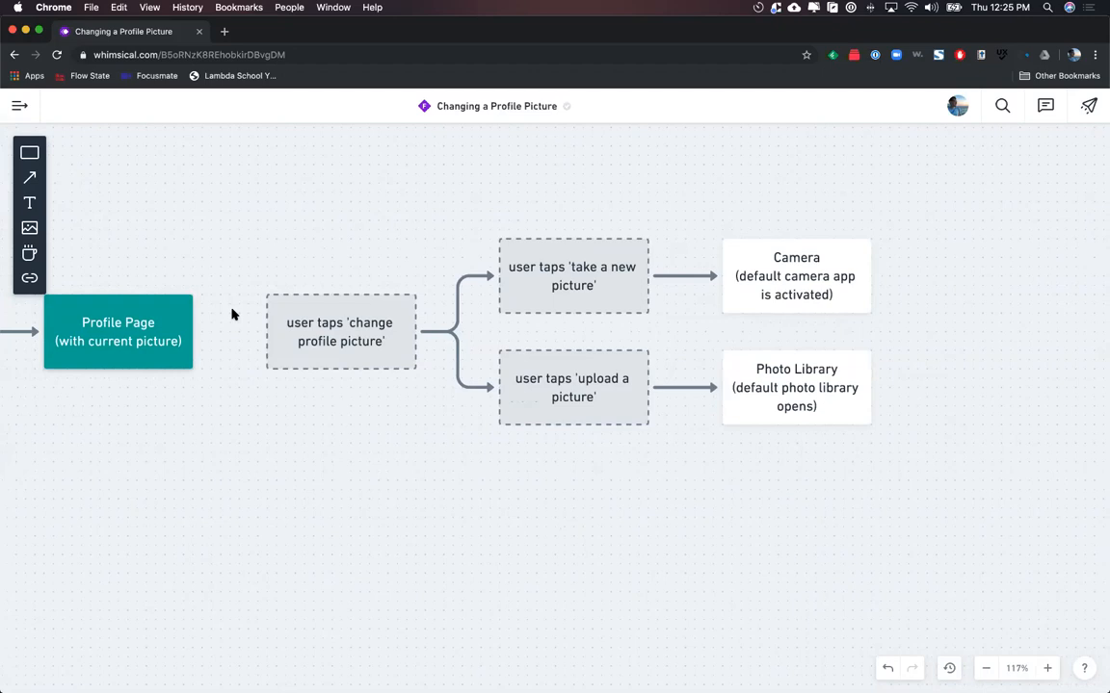
key(super+z)
- Clear the placeholder text from the arrow after the Profile Page box while keeping the arrow
double_click(241, 315)
click(240, 382)
click(237, 314)
double_click(237, 314)
key(BackSpace)
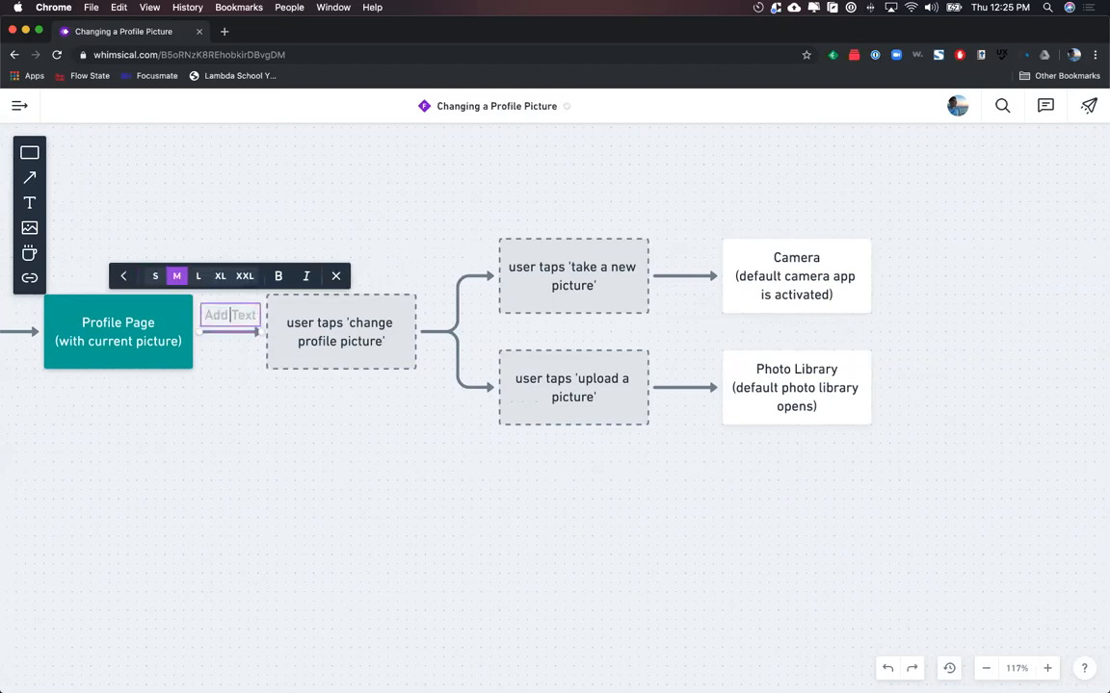
click(241, 401)
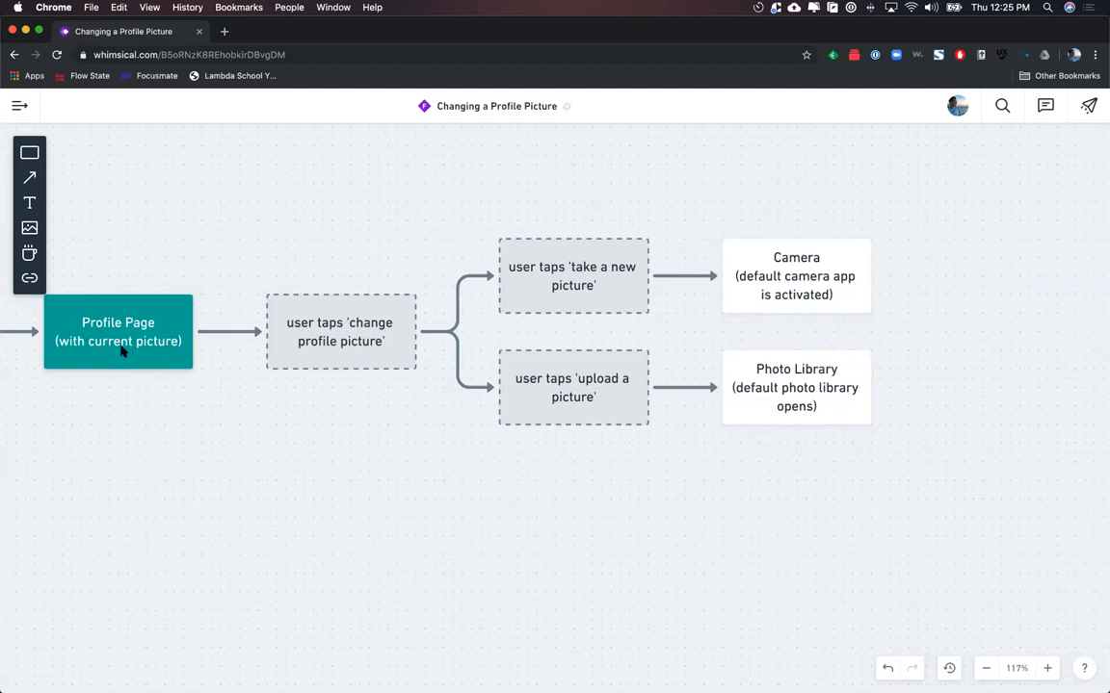
- Place a white diamond shape above the "user taps 'change profile picture'" box, and delete it again
scroll(135, 356, left, 3)
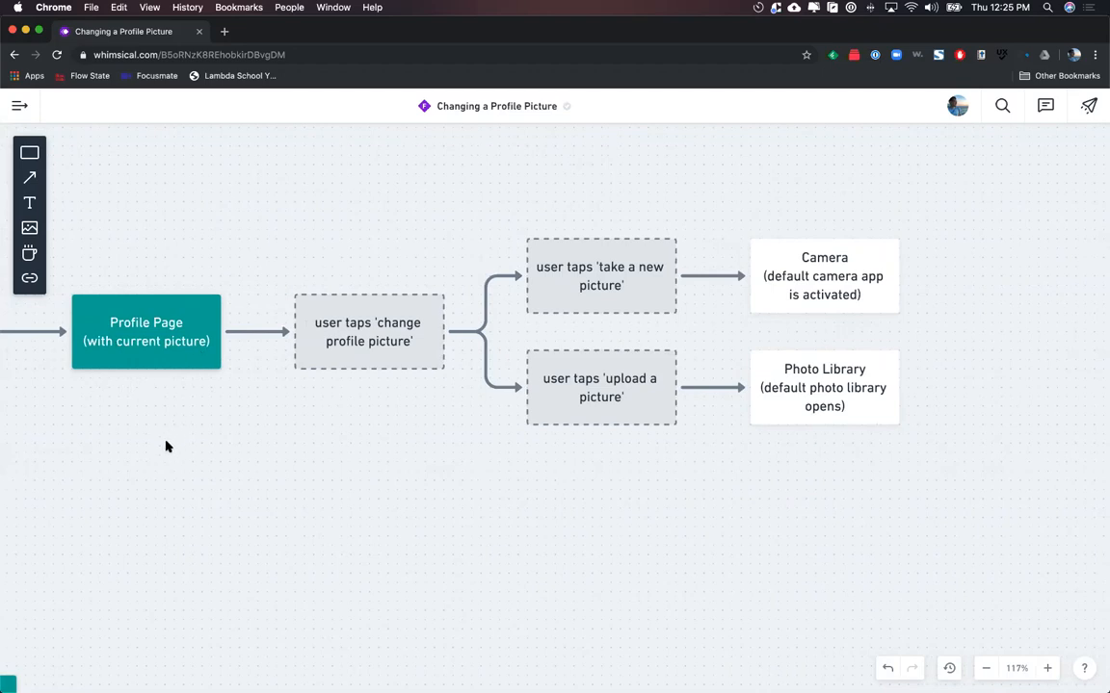
scroll(257, 430, right, 5)
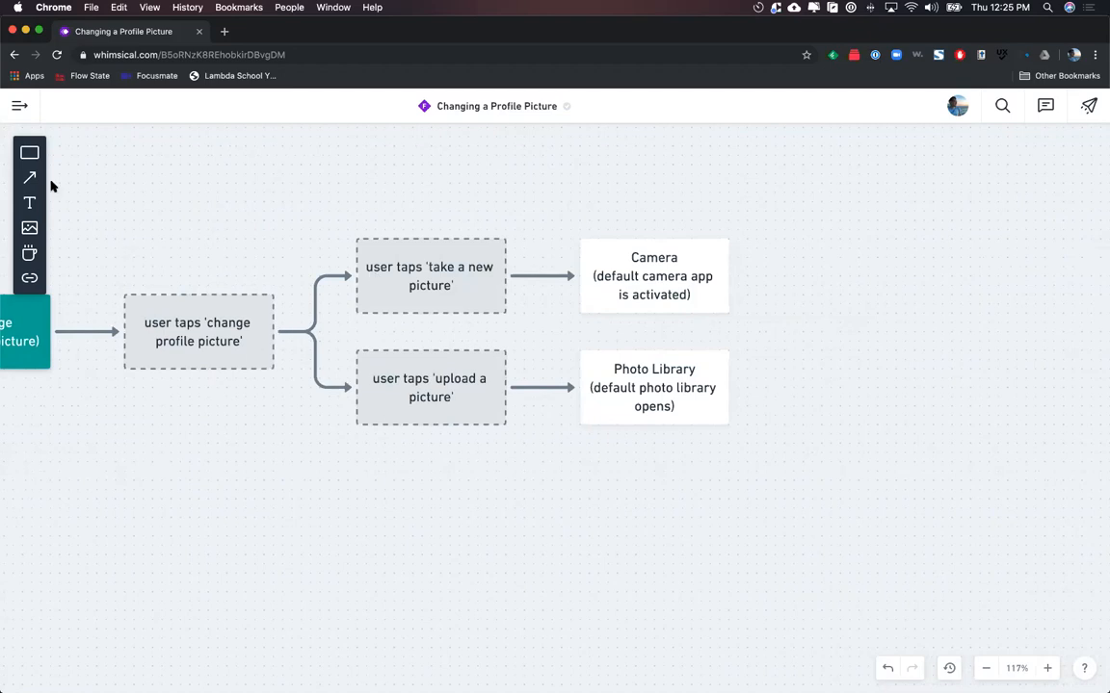
click(30, 152)
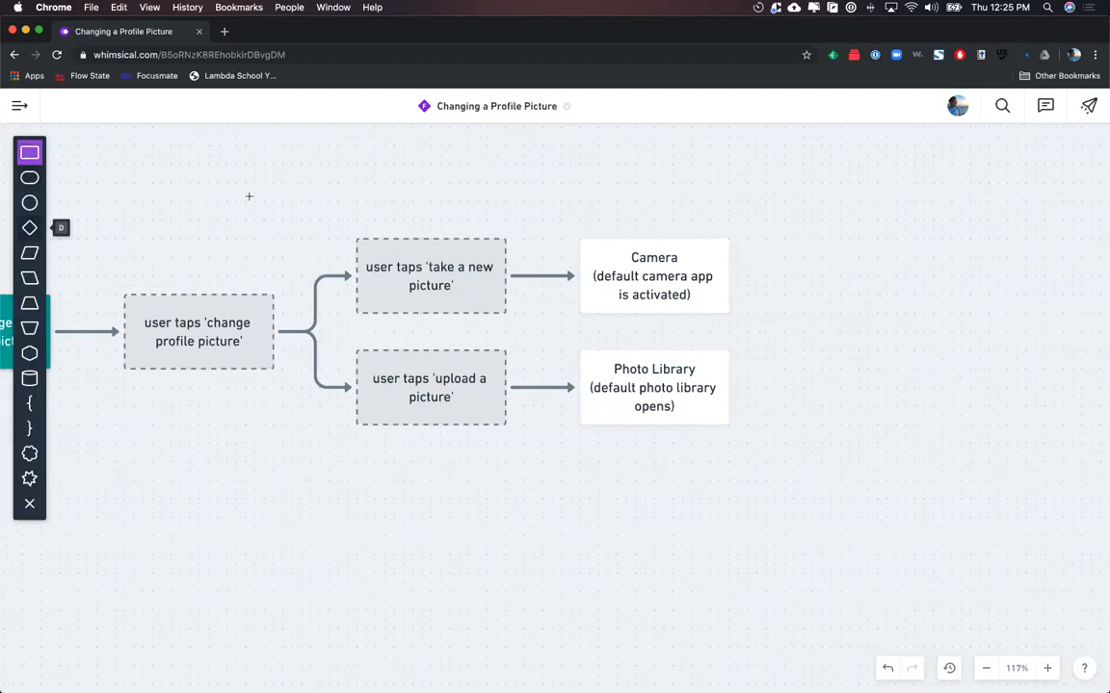
click(41, 221)
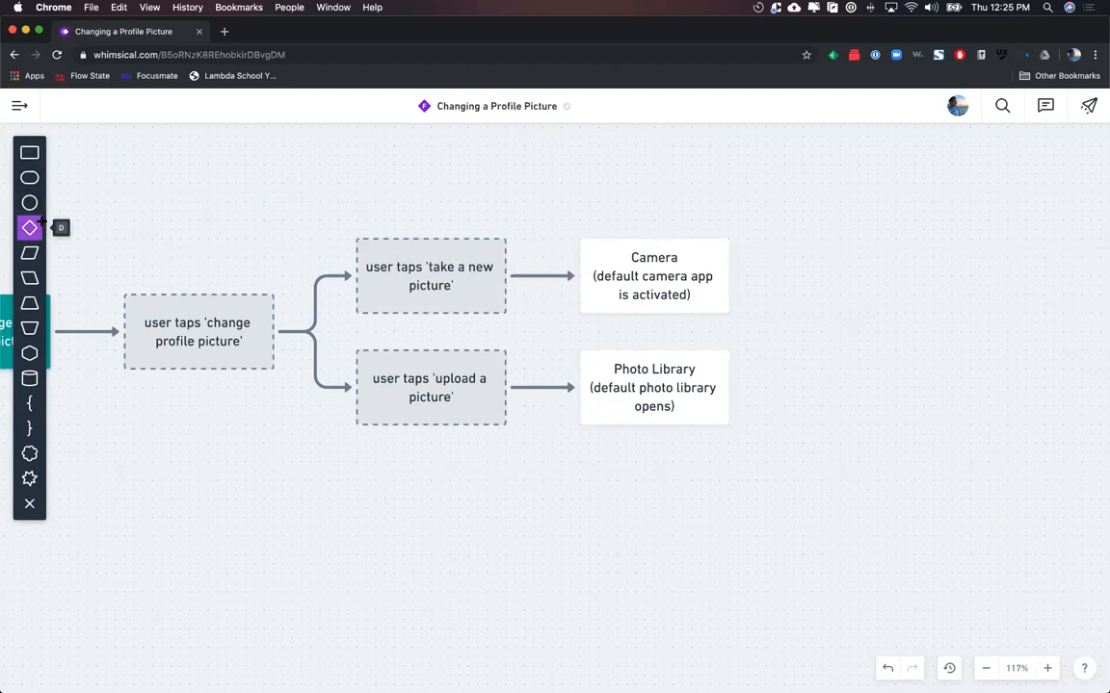
click(173, 155)
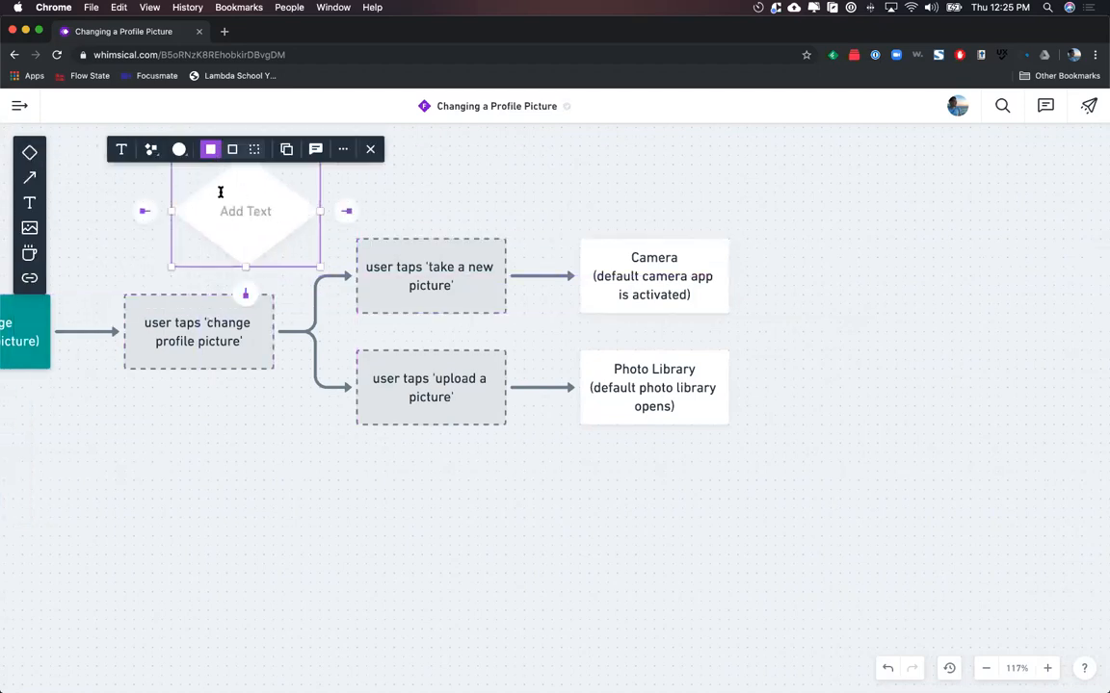
click(320, 213)
click(299, 214)
key(BackSpace)
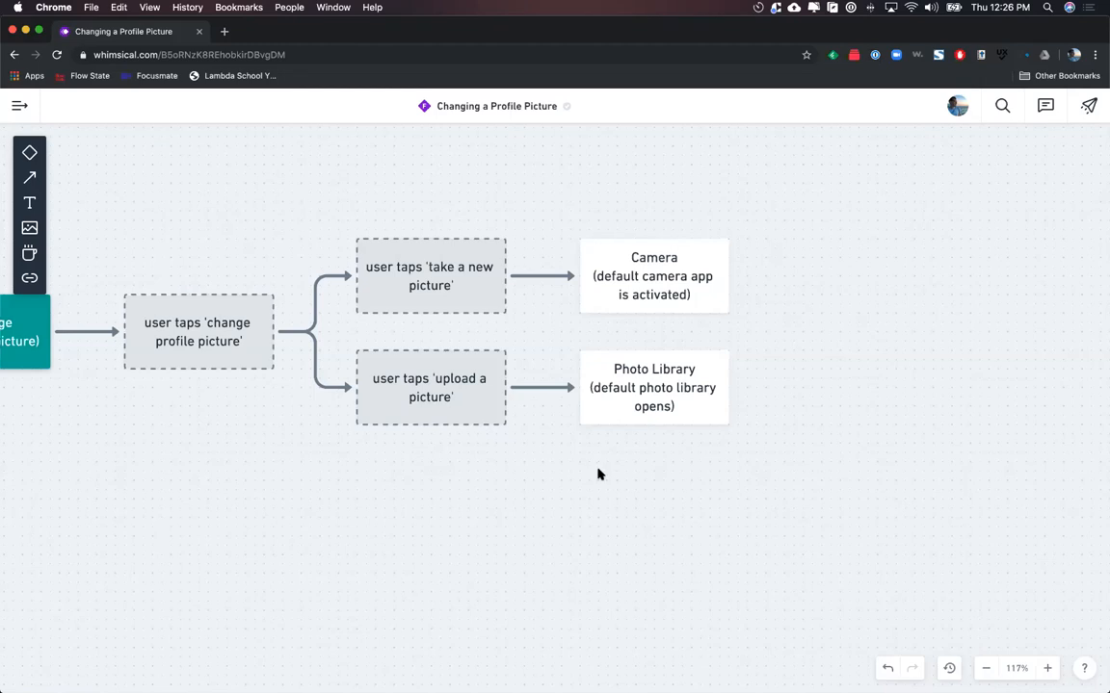
- Add a connected box after both the Camera and Photo Library boxes, and give the upper new box a dashed style
scroll(600, 469, left, 5)
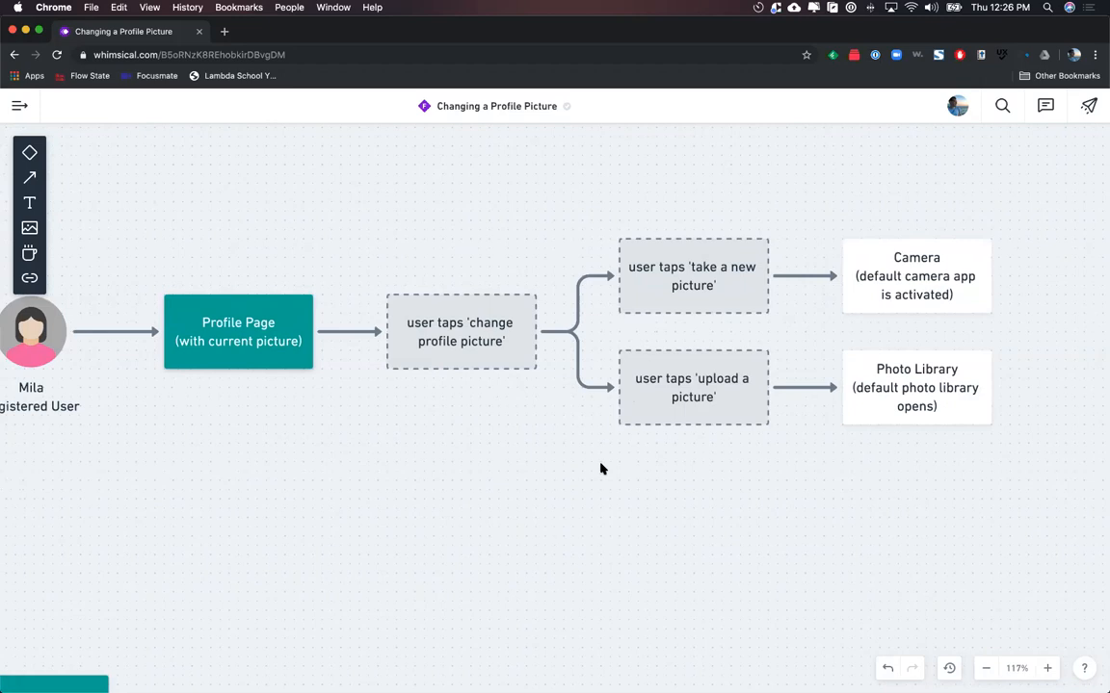
scroll(775, 478, right, 6)
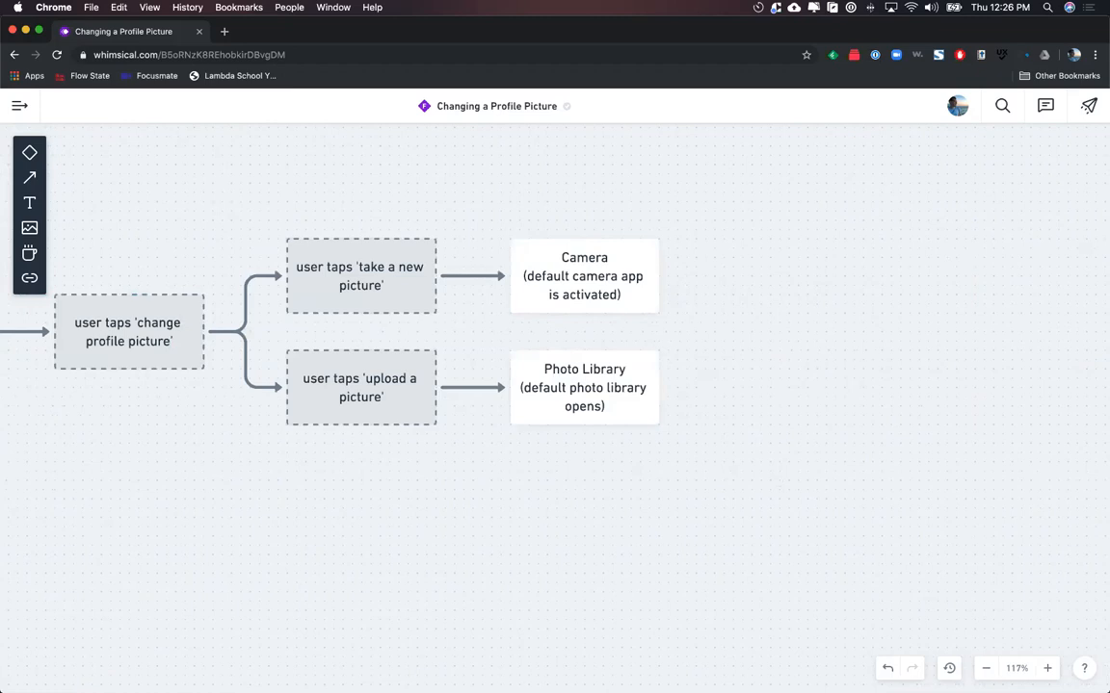
click(638, 289)
click(686, 275)
click(647, 412)
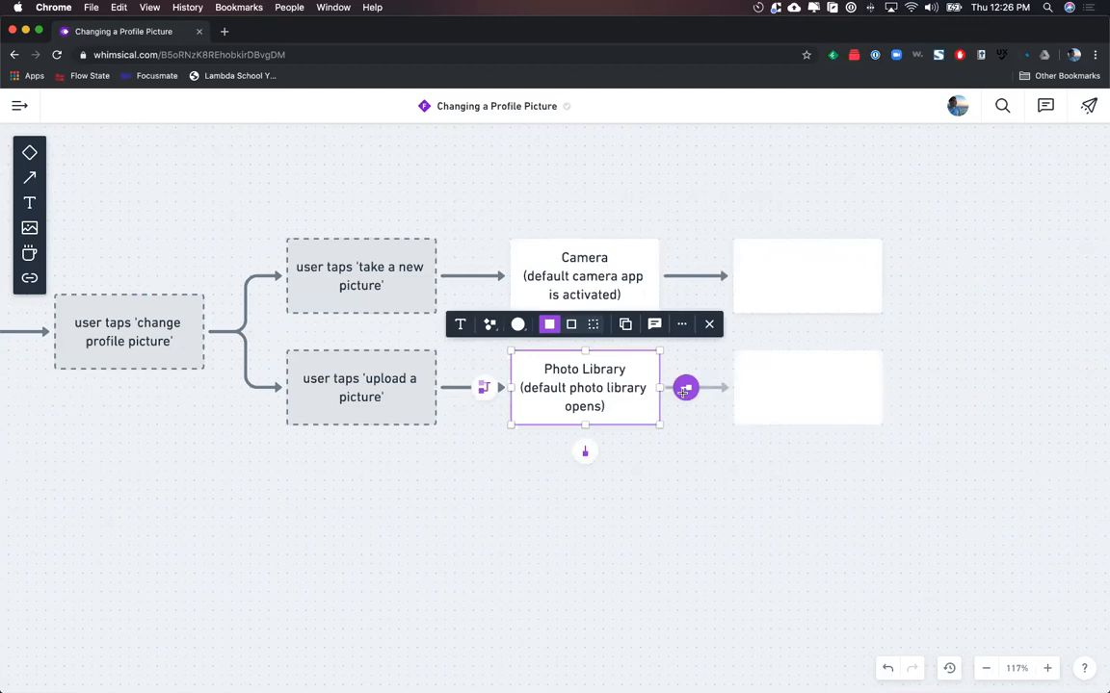
click(684, 388)
click(851, 274)
click(816, 212)
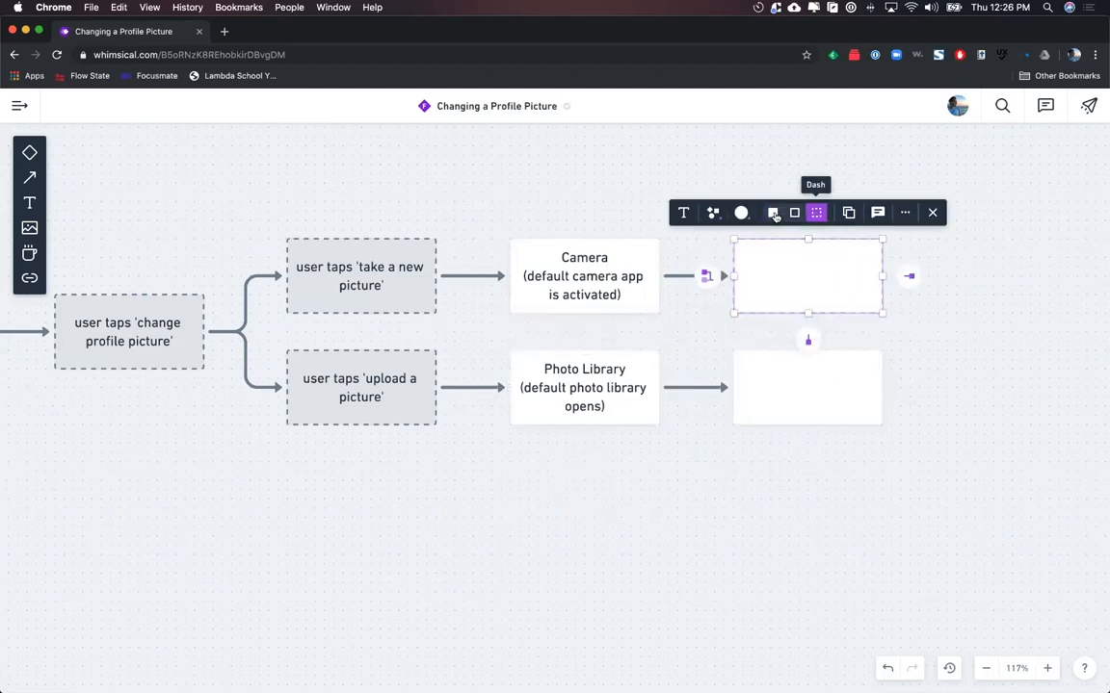
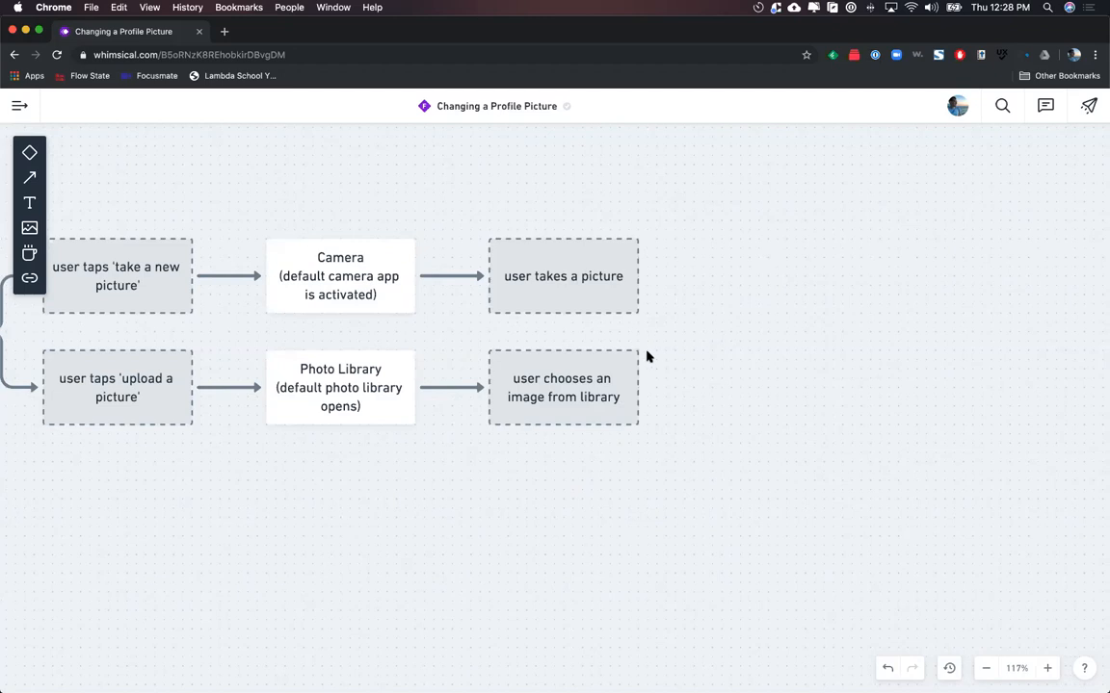
- Add a white rectangle beyond the two last action boxes, labeled "Preview" with "(user previews picture in context)" on a new line
click(29, 152)
click(29, 152)
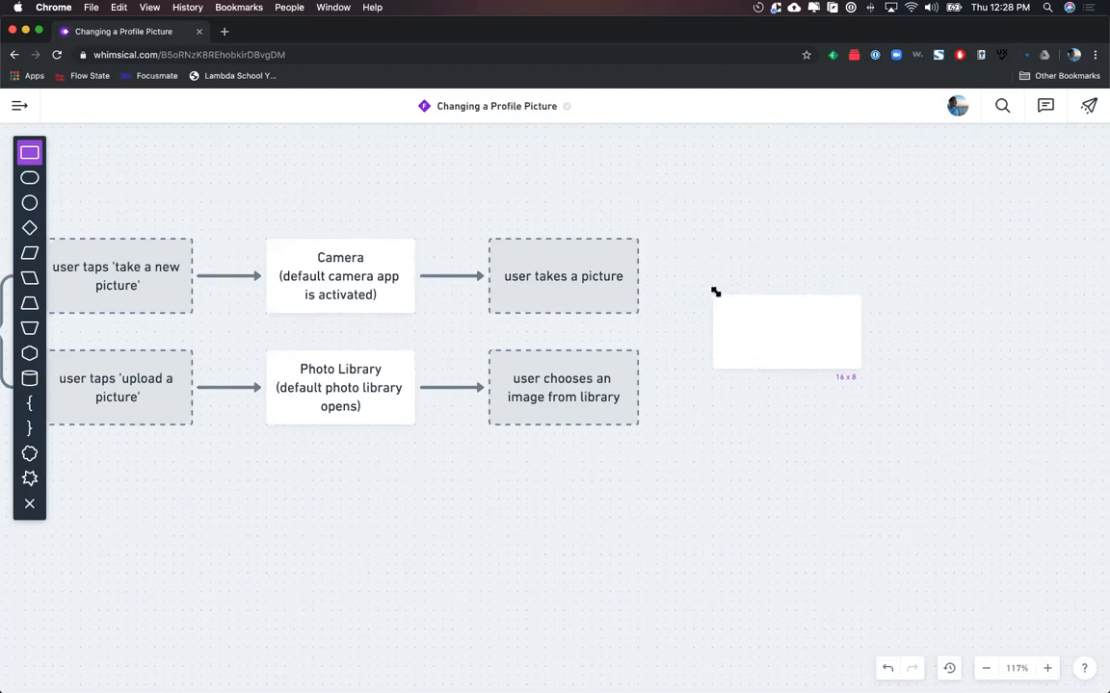
click(714, 291)
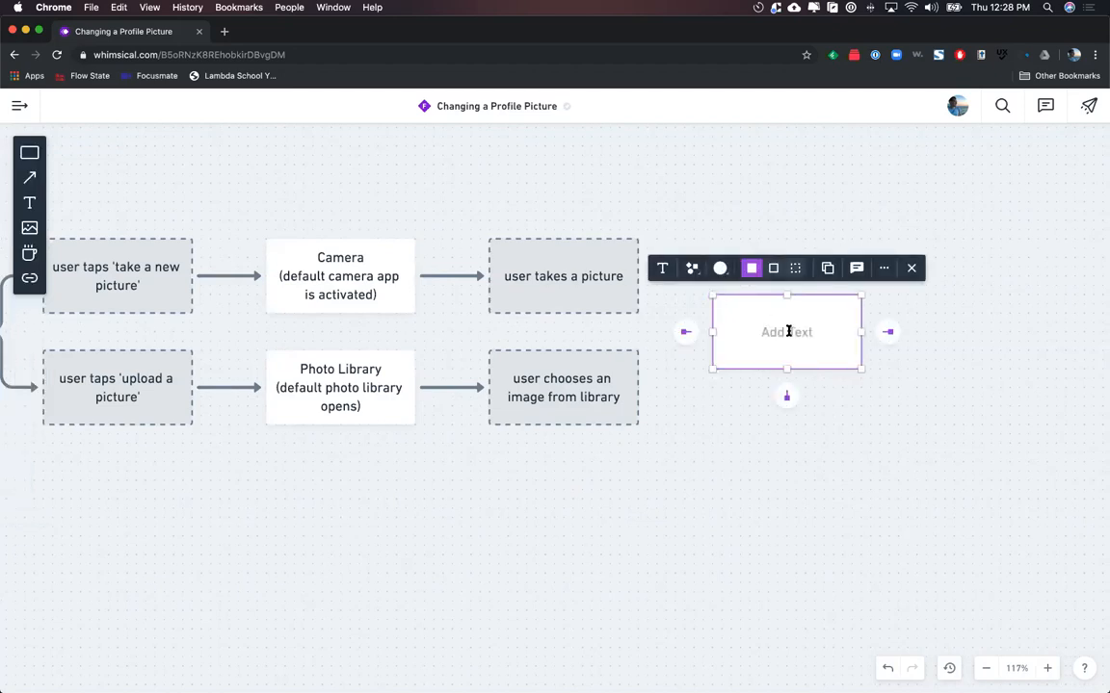
text(Preview)
key(Return)
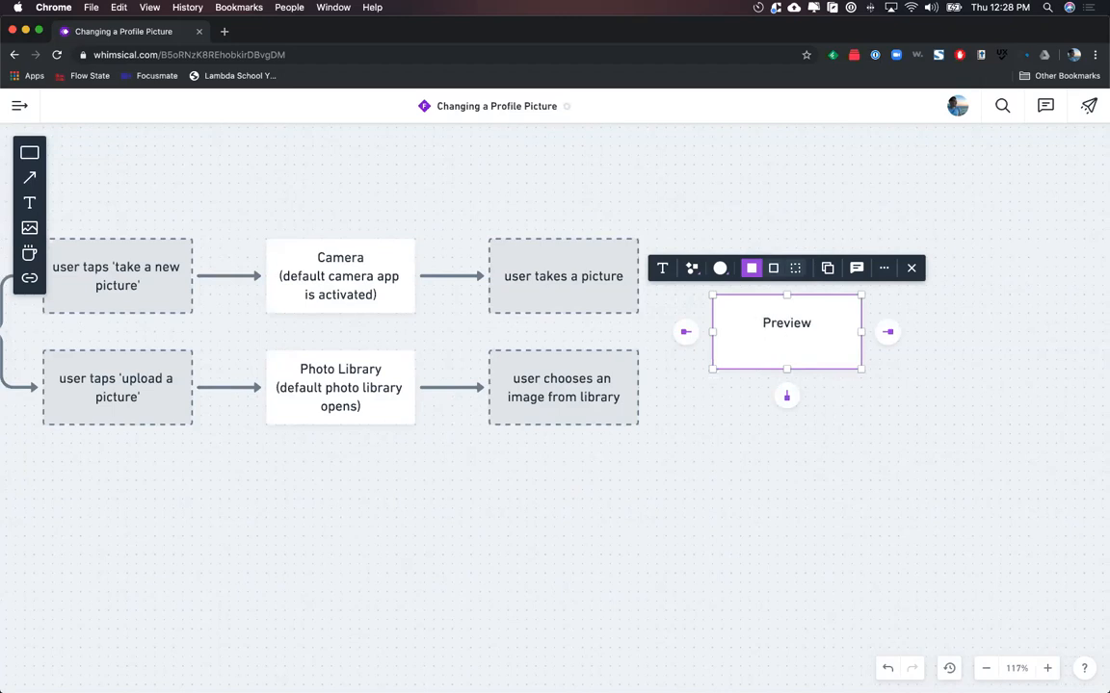
text((user previews pi)
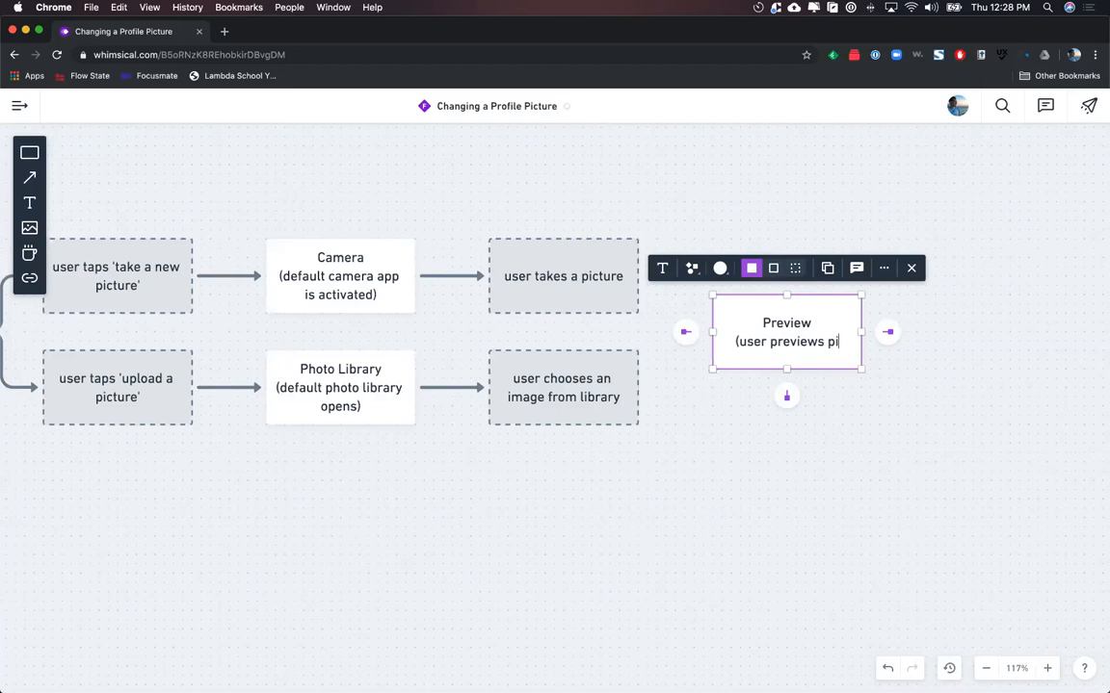
text(cture in context()
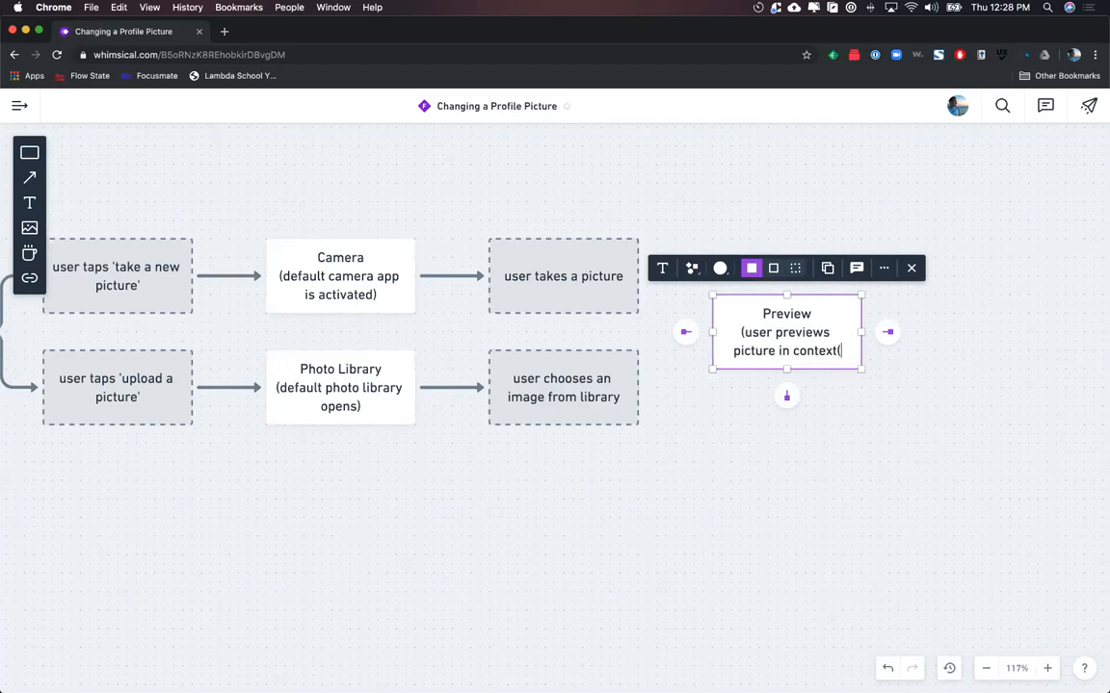
key(BackSpace)
text())
click(838, 393)
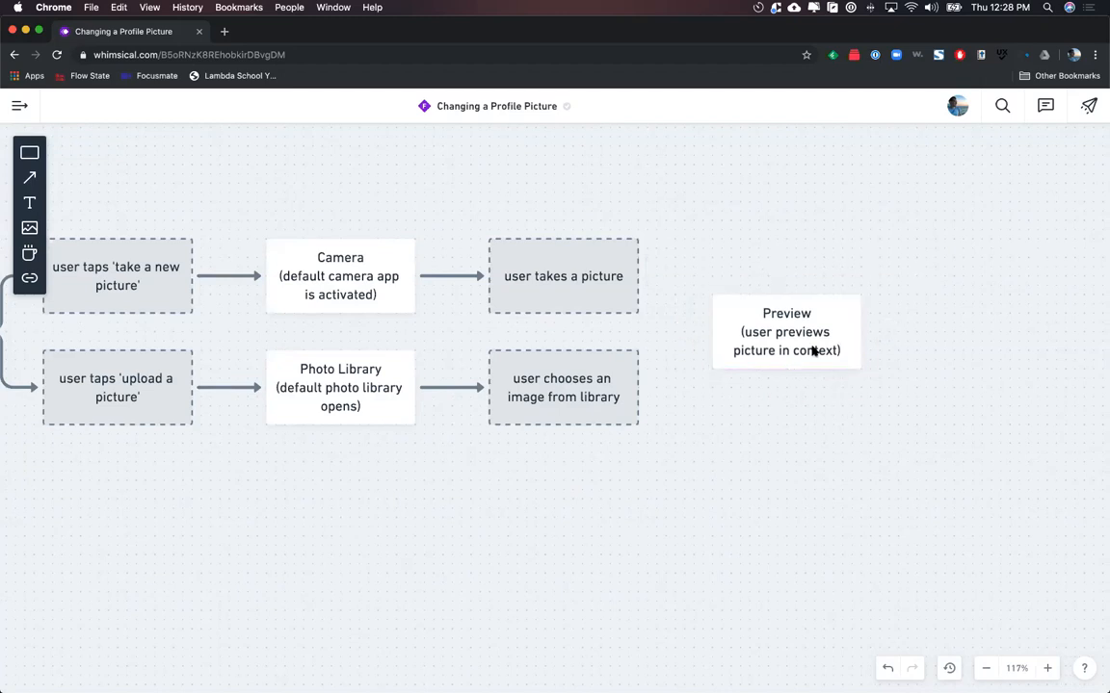
- Draw an arrow from the "user takes a picture" box to the Preview box
click(731, 329)
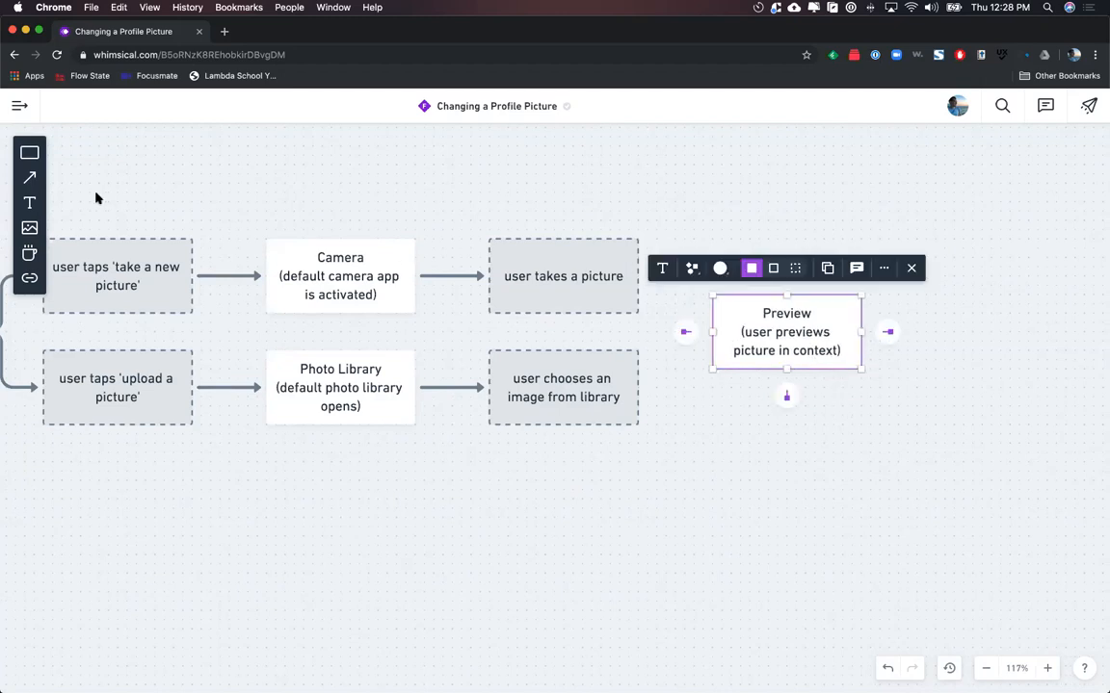
click(29, 178)
mouse_move(632, 270)
mouse_down()
mouse_move(683, 298)
mouse_move(689, 334)
mouse_move(710, 337)
mouse_move(663, 324)
mouse_up()
click(677, 324)
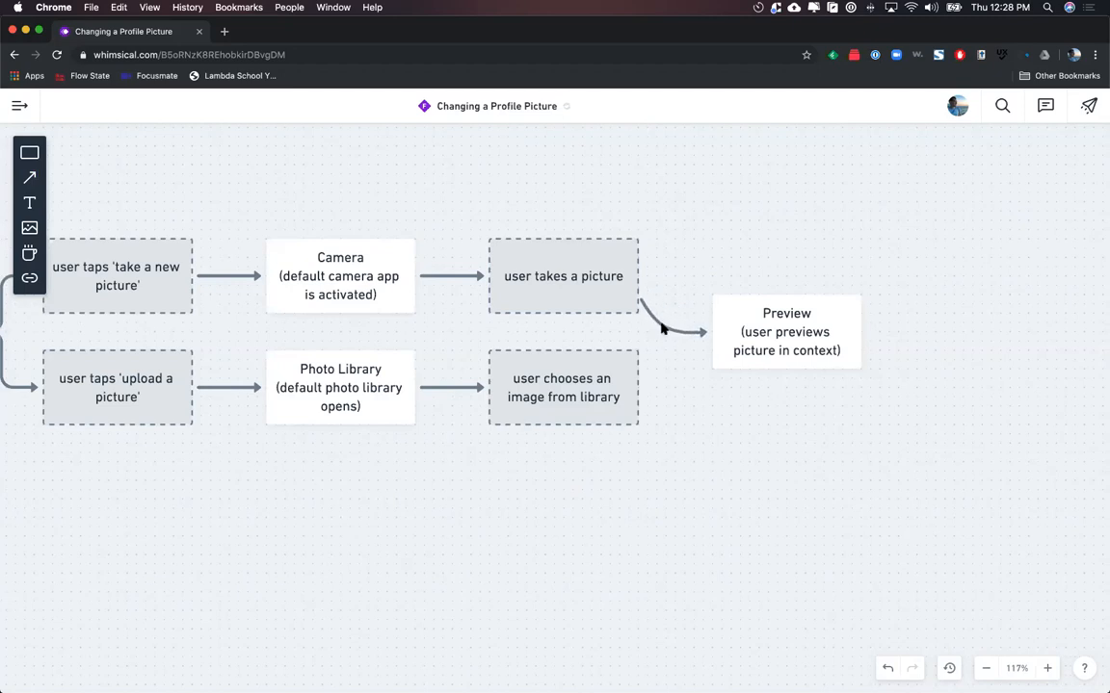
- Draw an arrow from the "user chooses an image from library" box to the Preview box
click(29, 178)
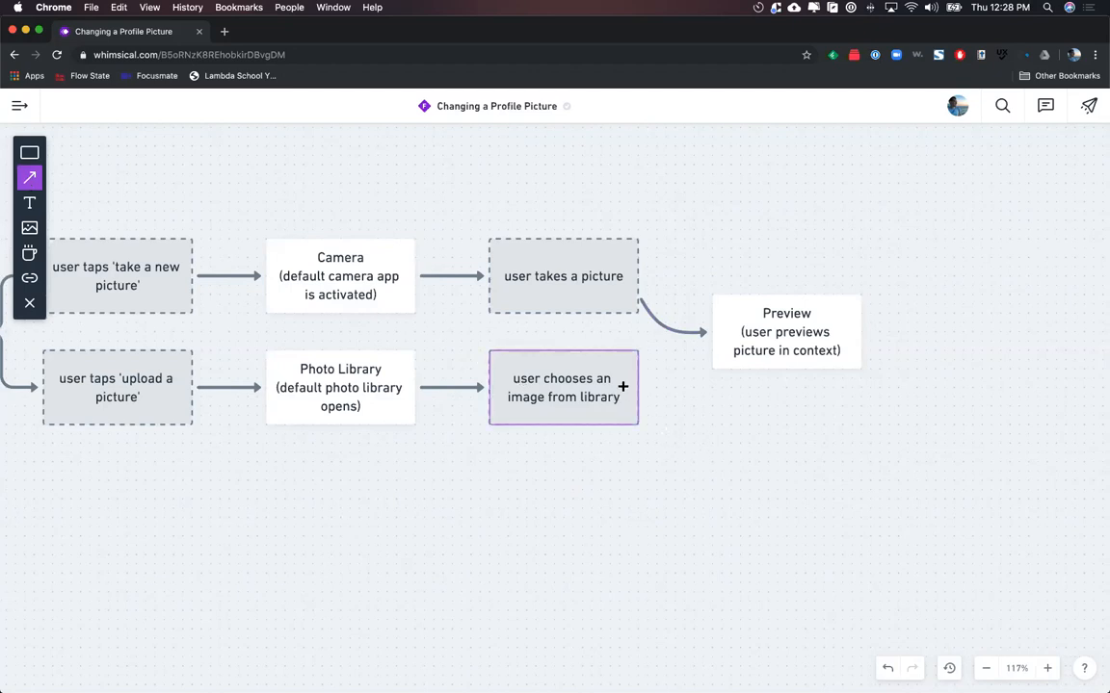
drag(622, 387, 659, 340)
click(701, 401)
click(672, 354)
- Add a connected box after the Preview box
scroll(681, 453, left, 3)
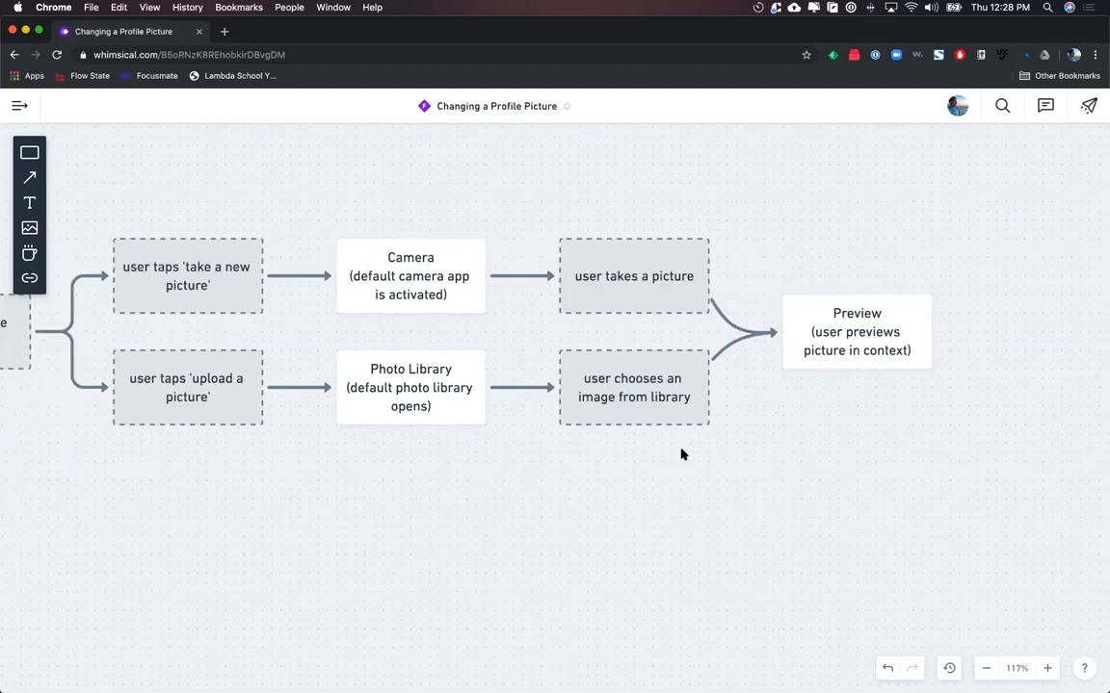
scroll(681, 454, left, 5)
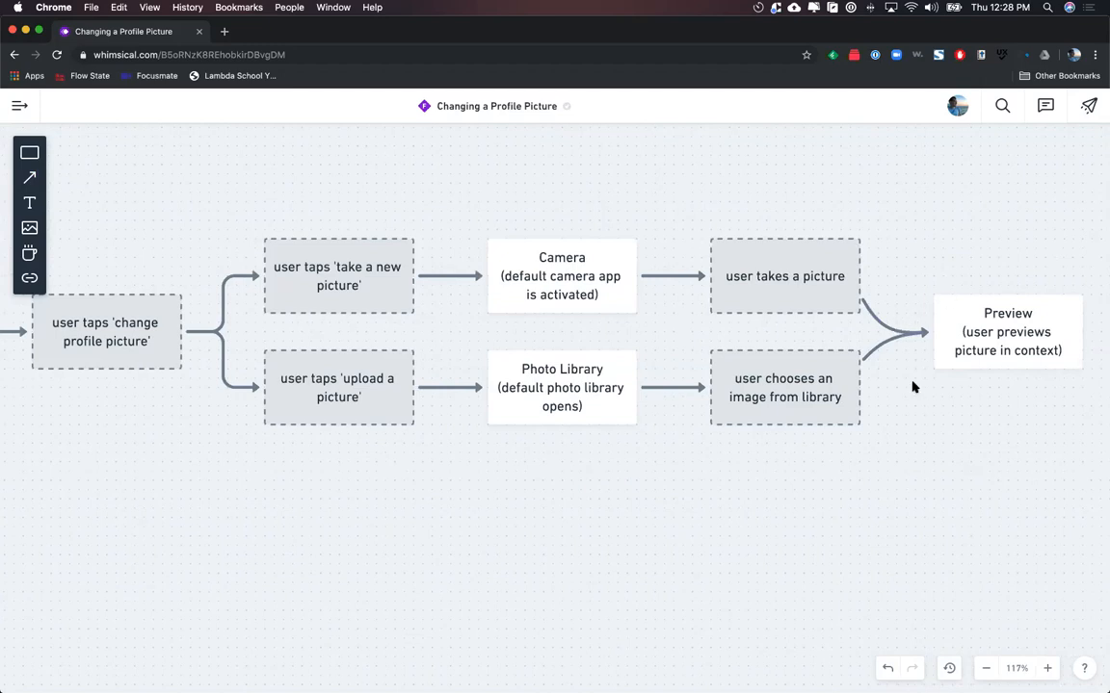
scroll(913, 387, right, 2)
scroll(915, 386, right, 10)
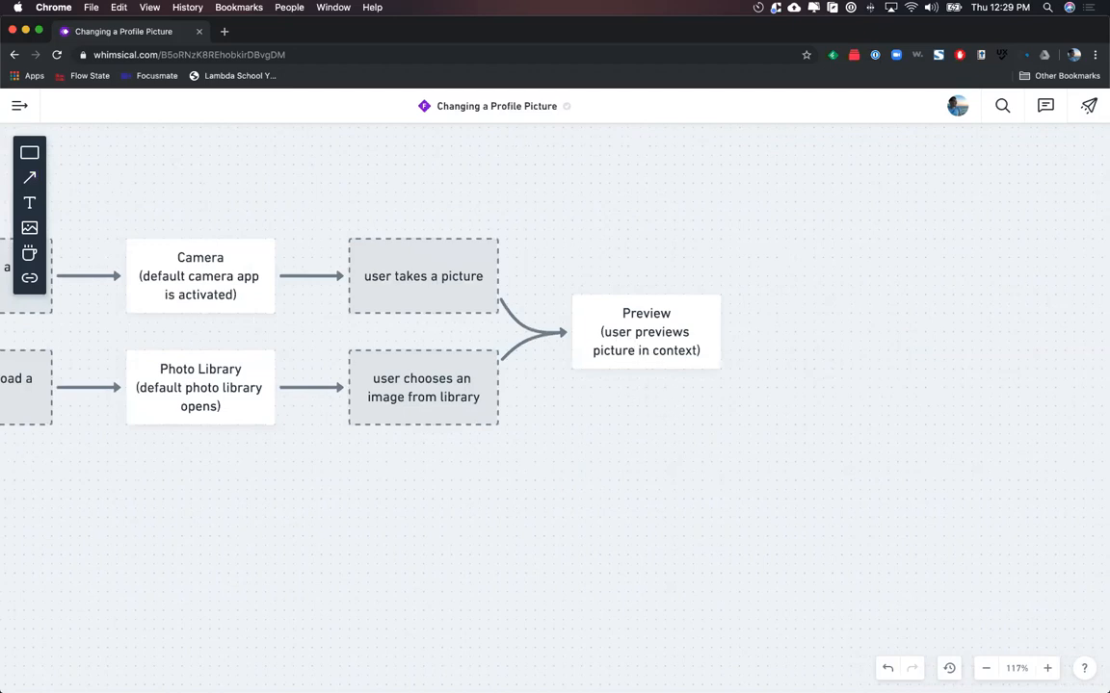
scroll(415, 330, right, 7)
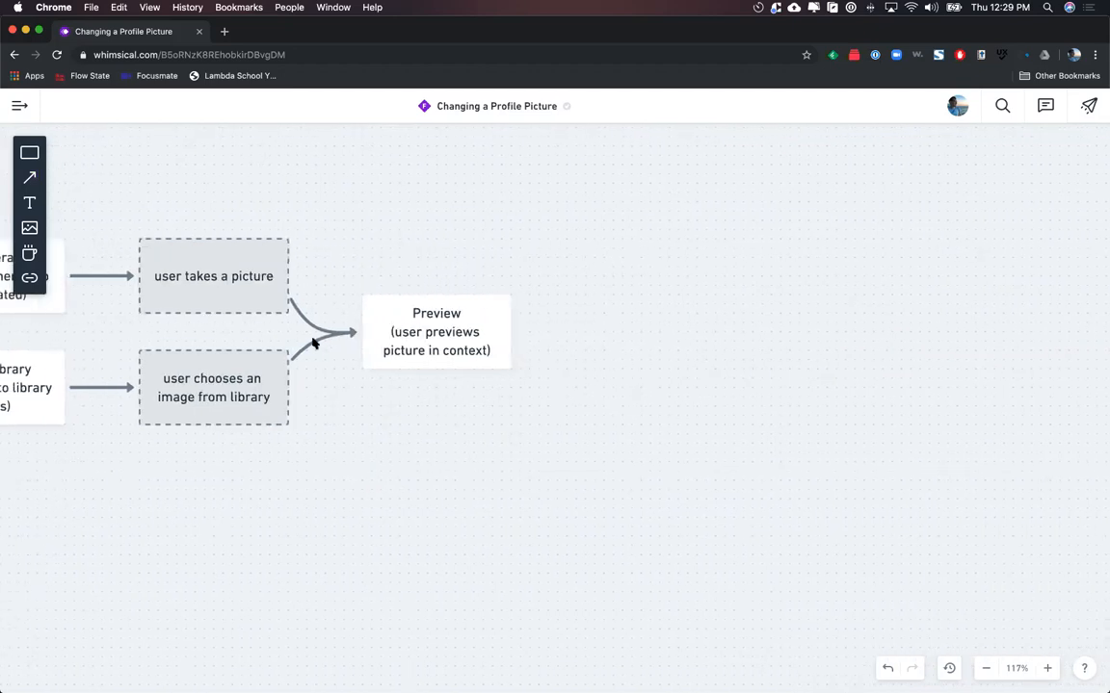
click(518, 328)
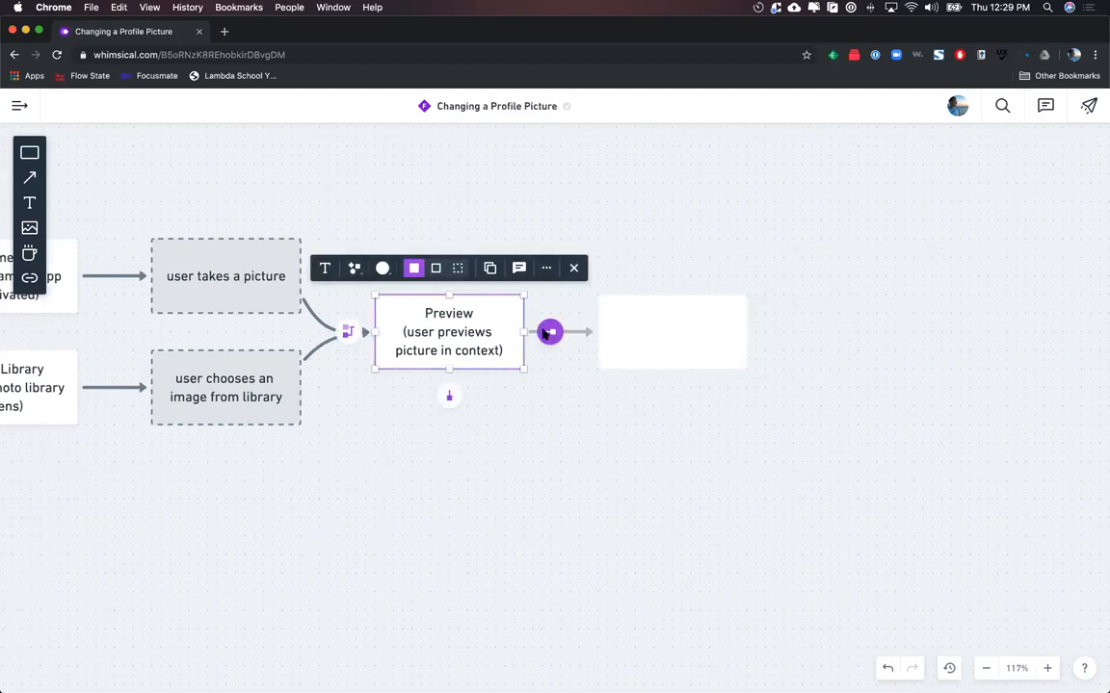
click(548, 332)
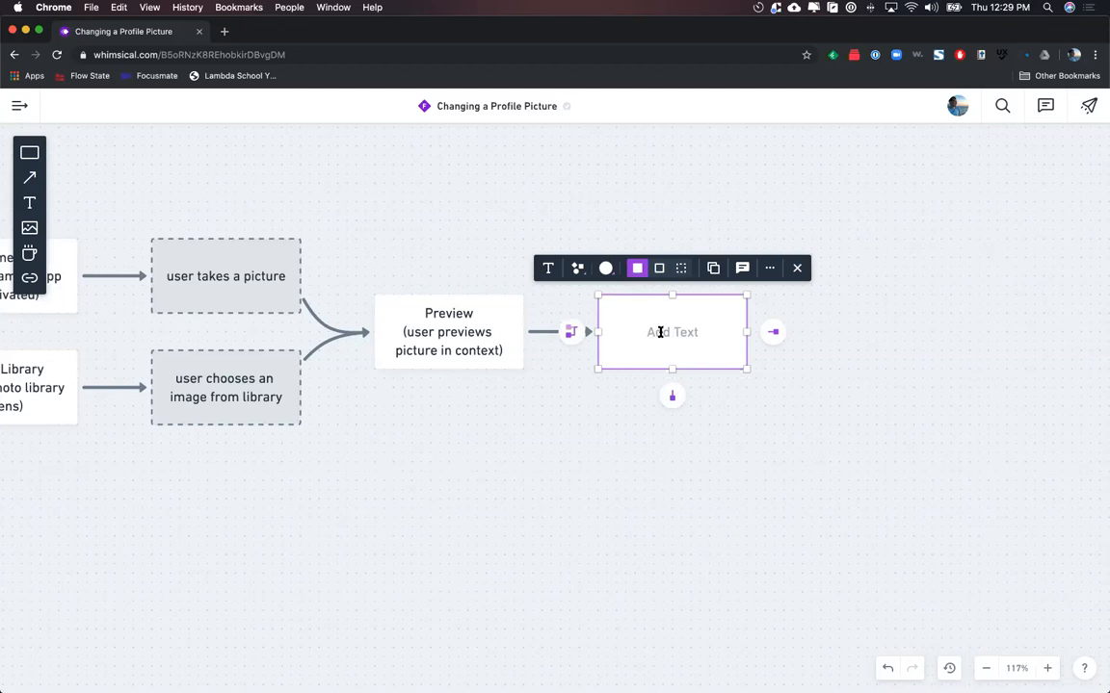
- Make the box after Preview dashed and gray, and label it "user confirms new profile picture"
click(681, 268)
click(605, 268)
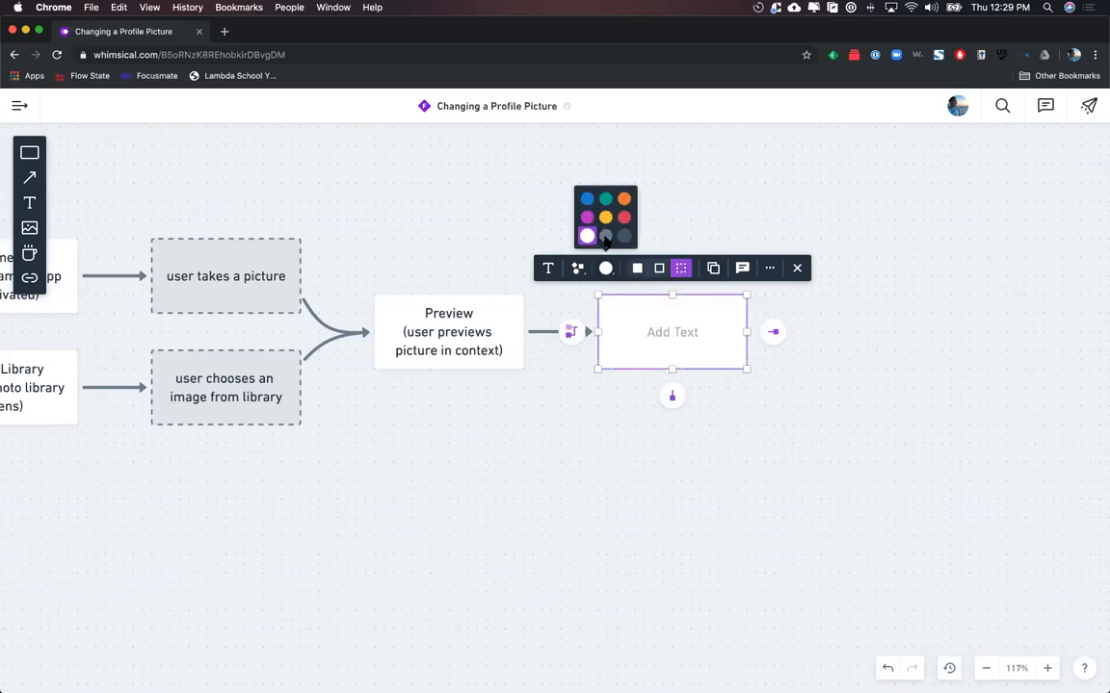
click(603, 236)
text(us)
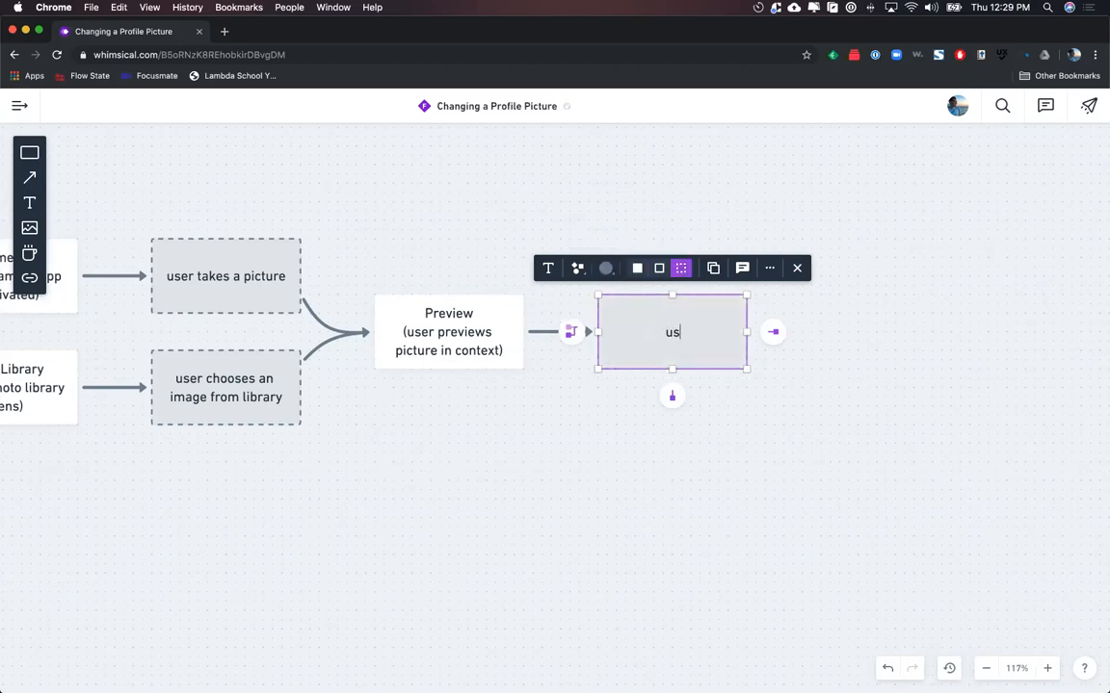
text(er confirms new profile picture)
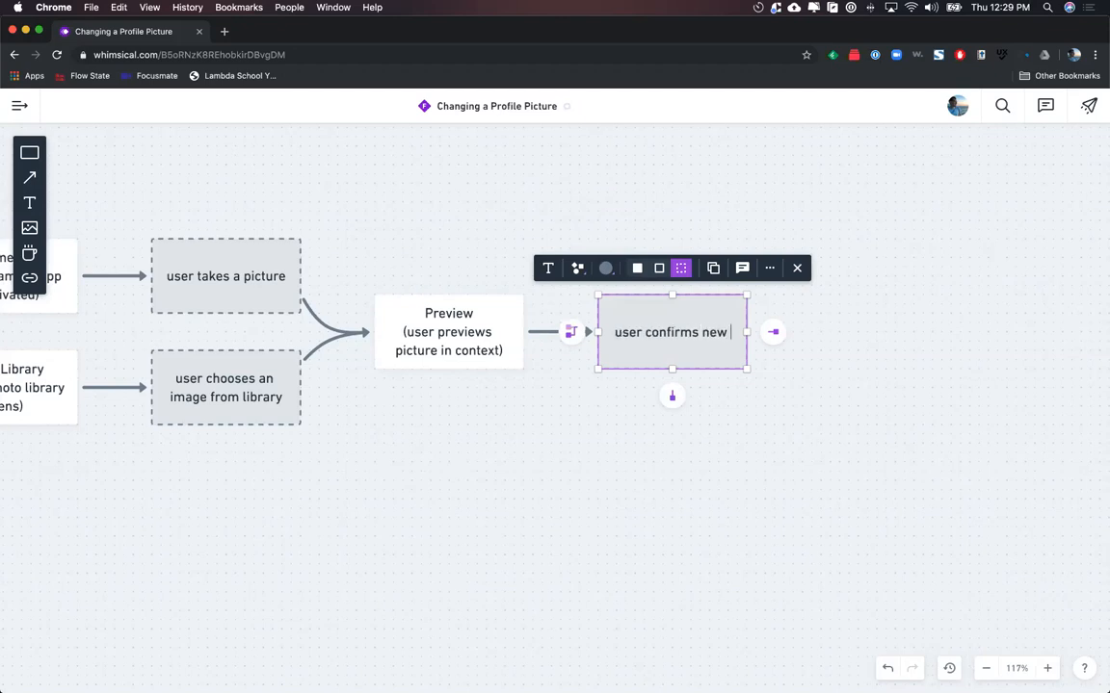
click(563, 422)
- Branch a second connected box from the Preview box and label it "user declines new profile picture"
click(507, 342)
click(550, 335)
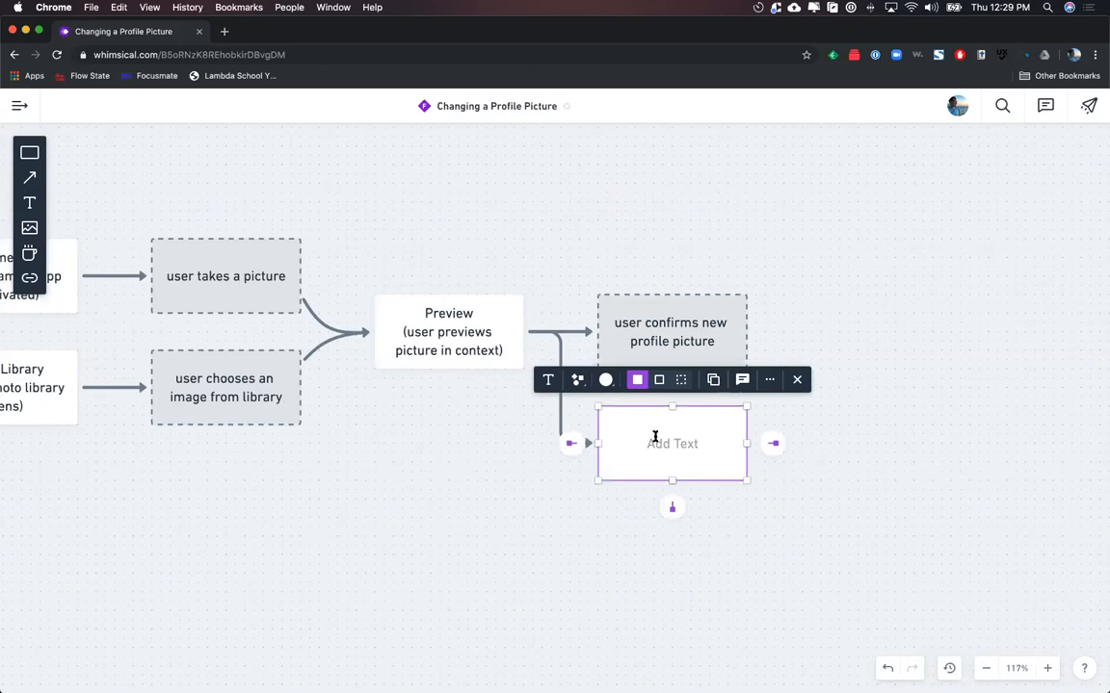
text(user declines new profile p)
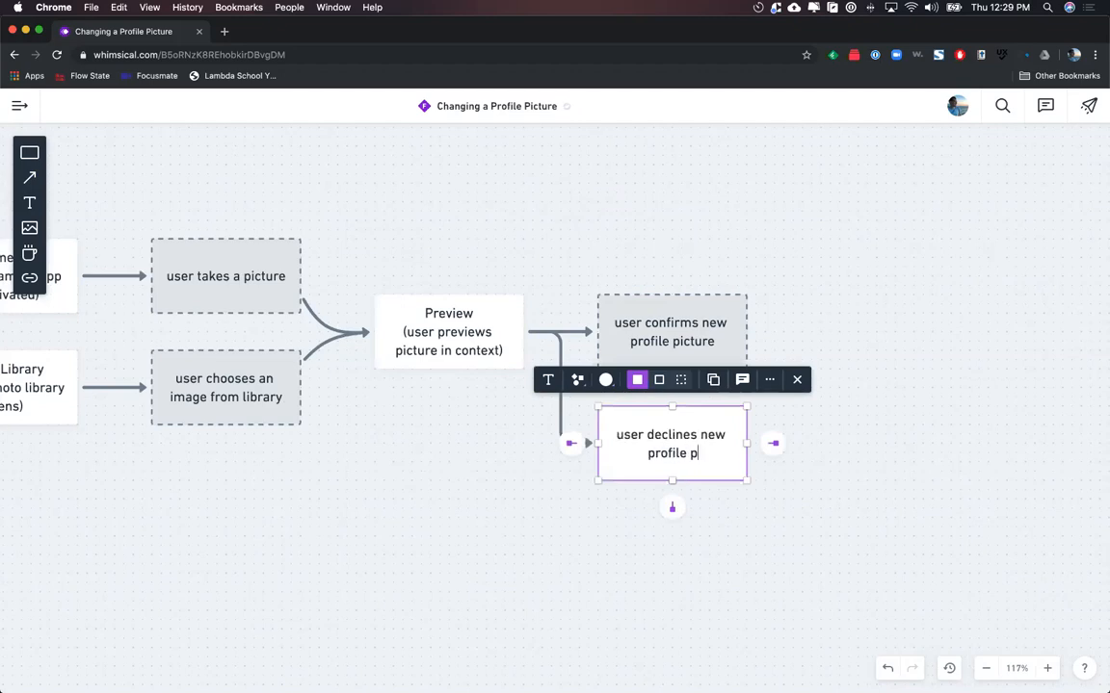
text(icture)
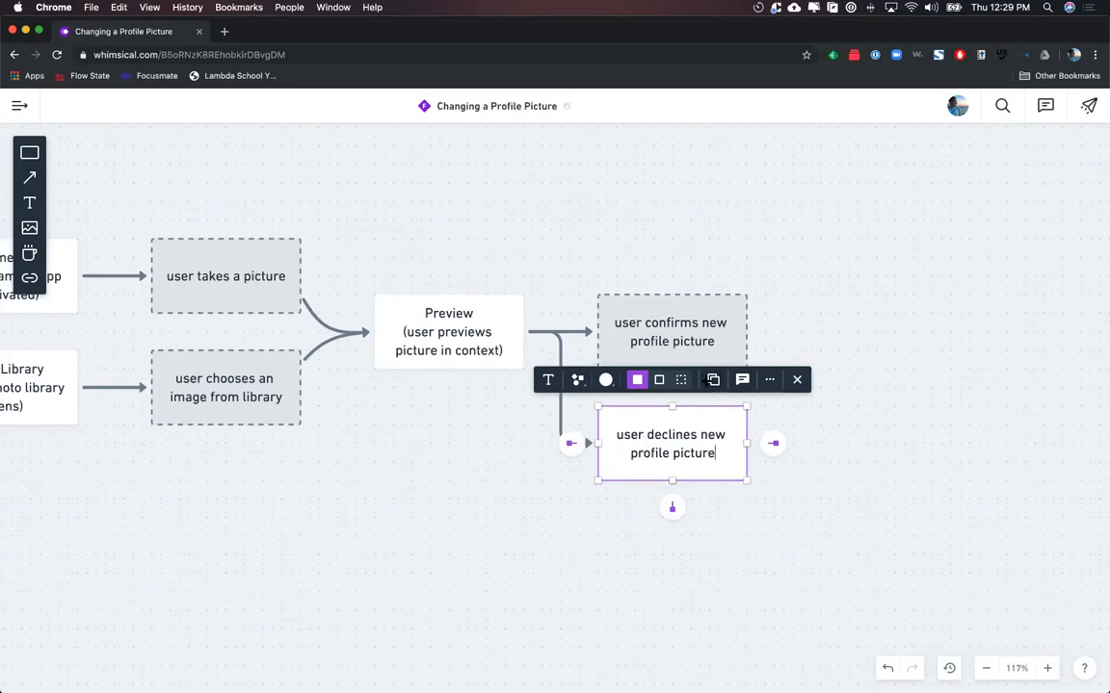
click(765, 493)
- Apply the dashed gray style to the confirm and decline boxes together
drag(765, 493, 593, 295)
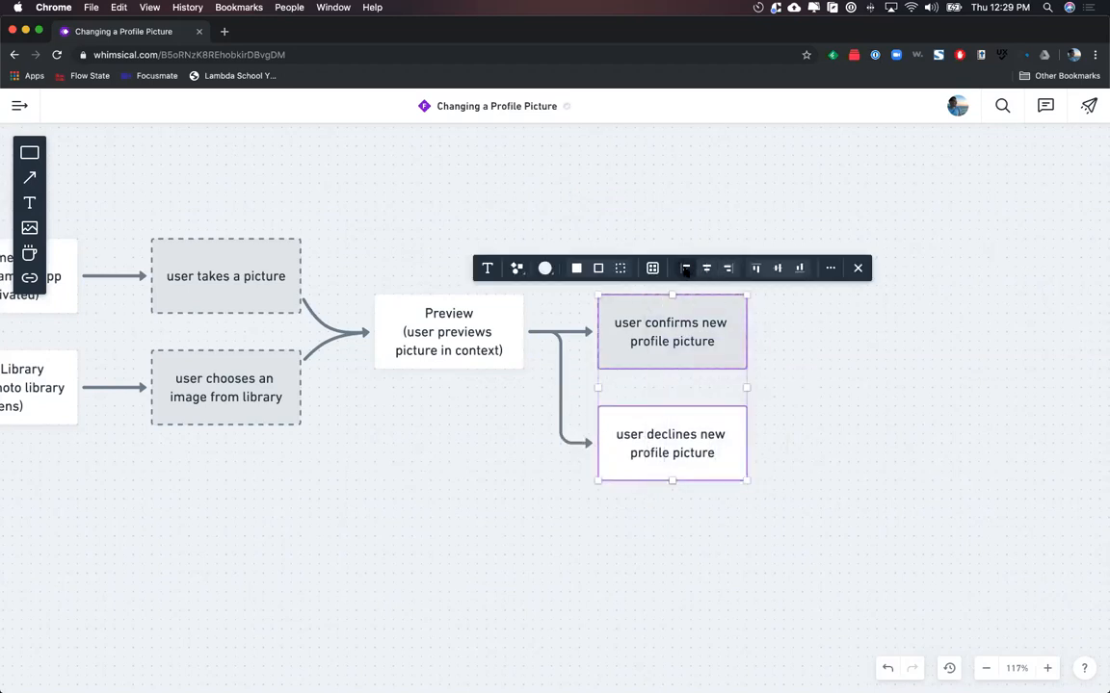
click(622, 271)
click(545, 267)
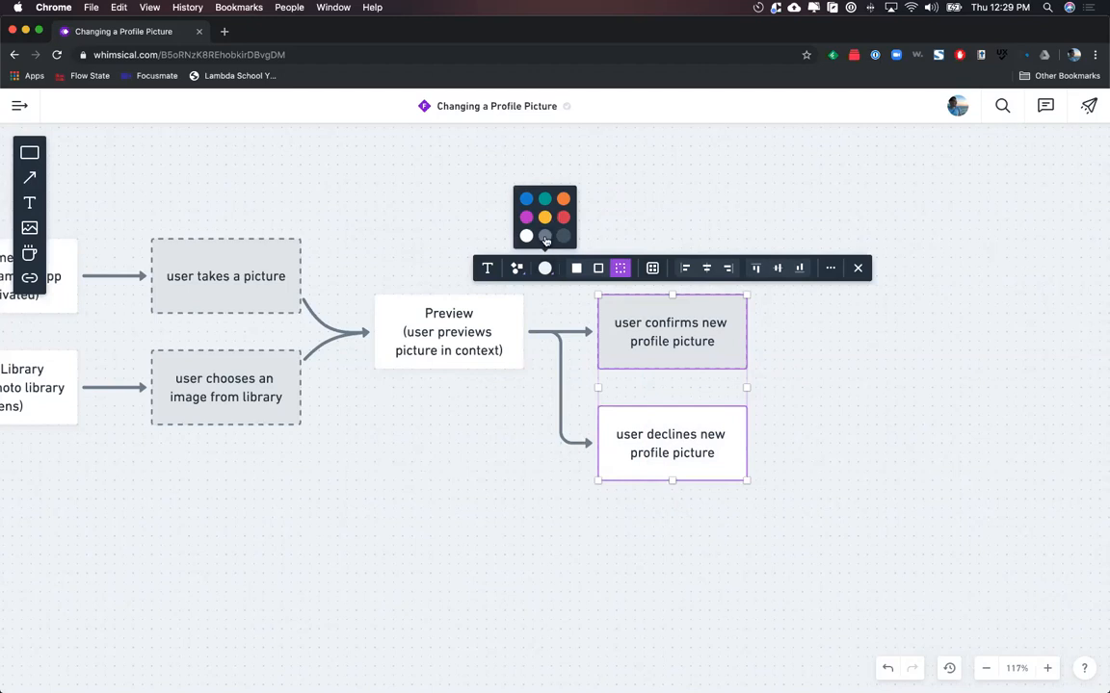
click(525, 238)
- Move the confirm and decline boxes up together so they branch evenly above and below the Preview box
click(506, 588)
drag(769, 563, 661, 298)
click(820, 480)
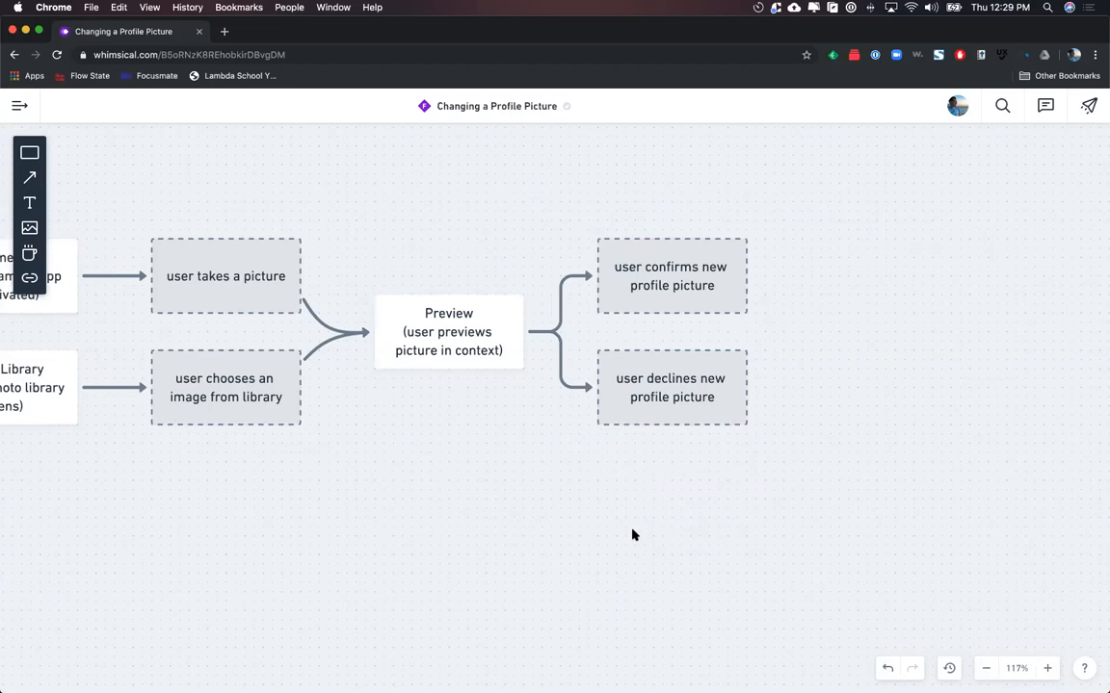
- Review the profile picture flow from the registered user and Profile Page through both branches to the confirm and decline boxes
scroll(629, 533, right, 5)
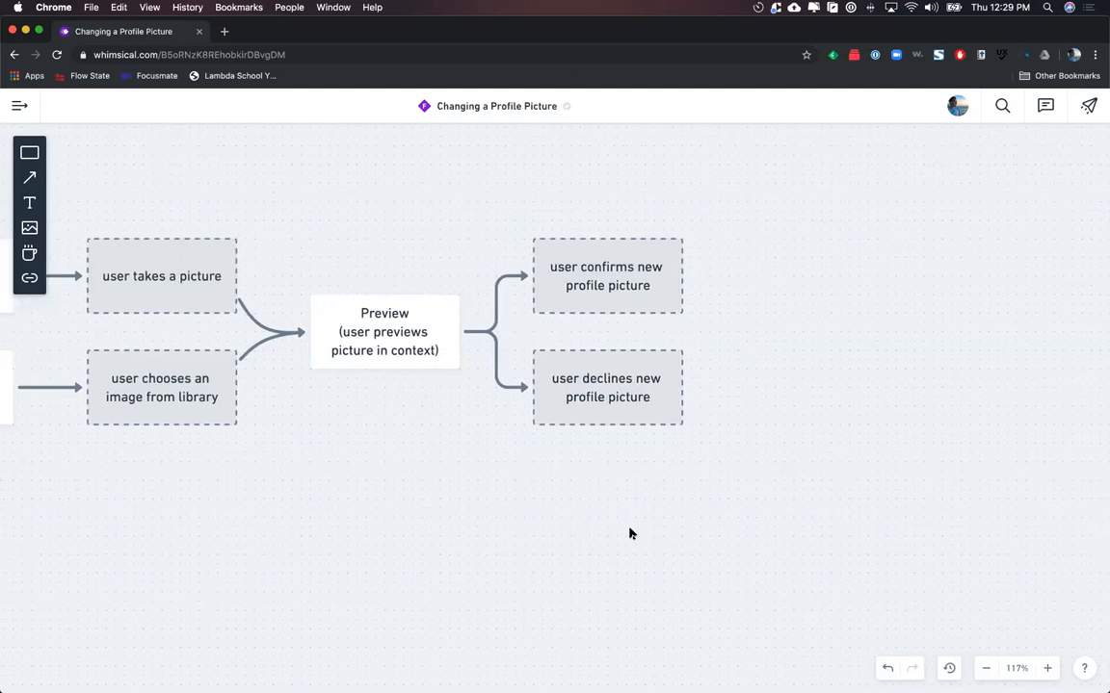
scroll(629, 533, right, 6)
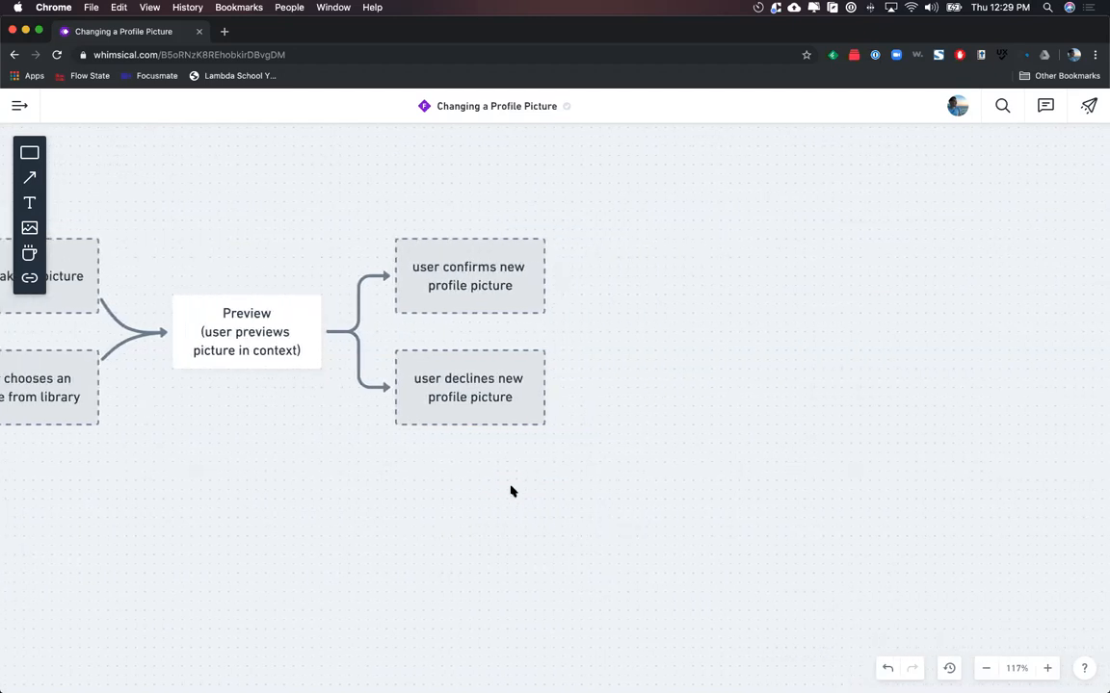
scroll(512, 498, down, 2)
scroll(511, 498, down, 2)
scroll(511, 498, left, 15)
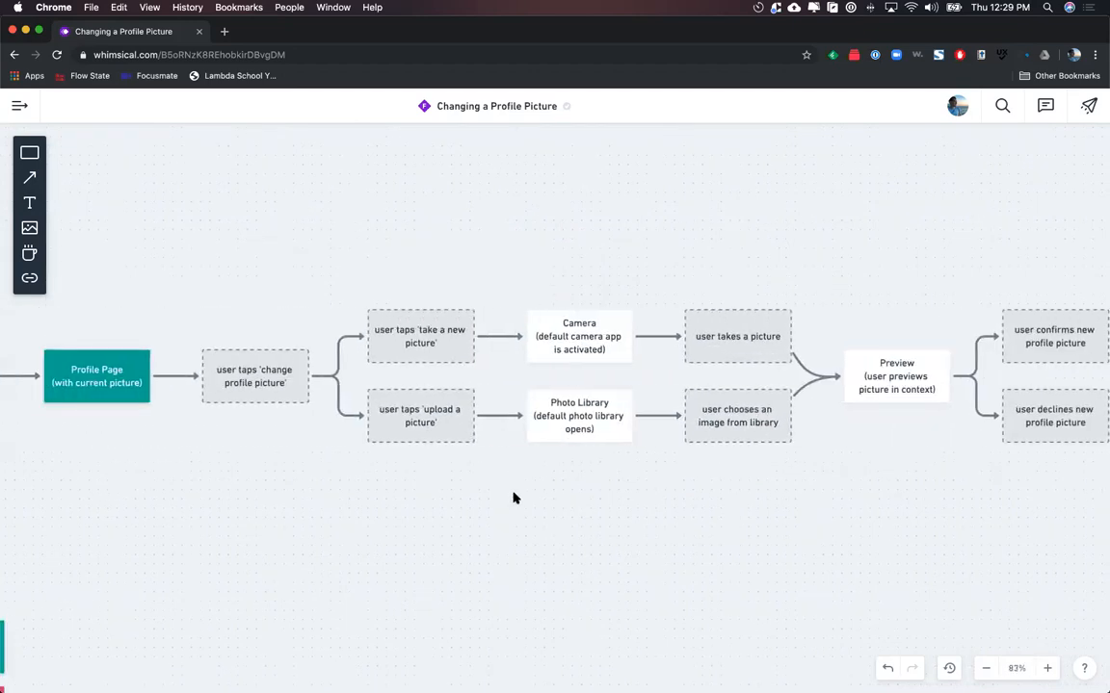
scroll(513, 498, left, 8)
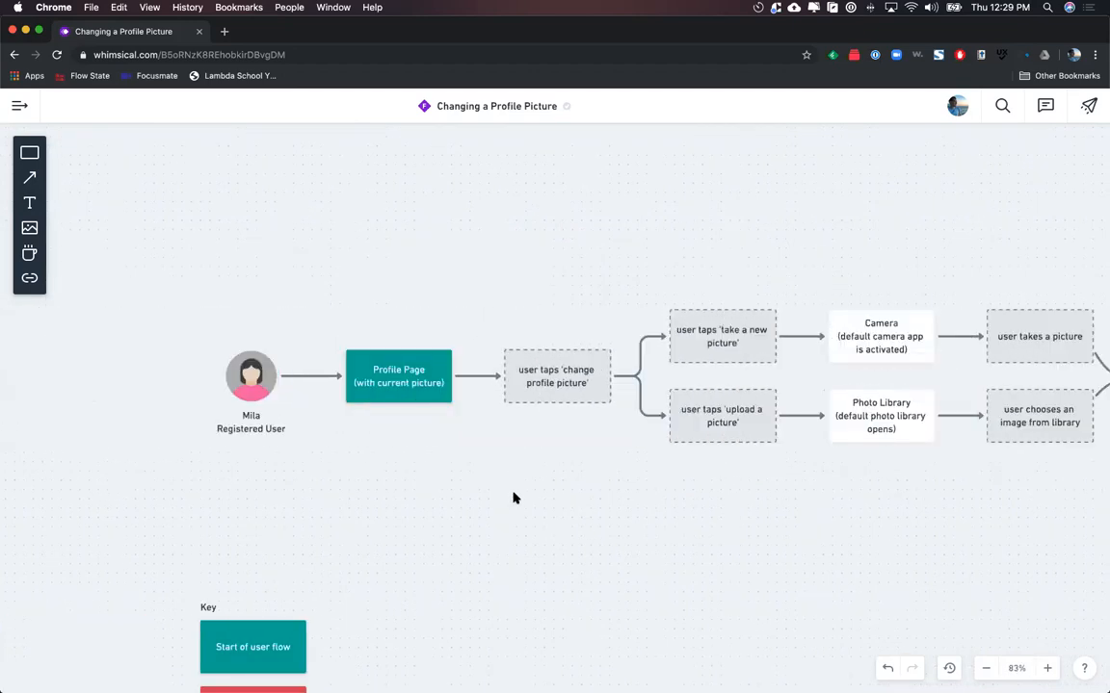
scroll(513, 498, up, 4)
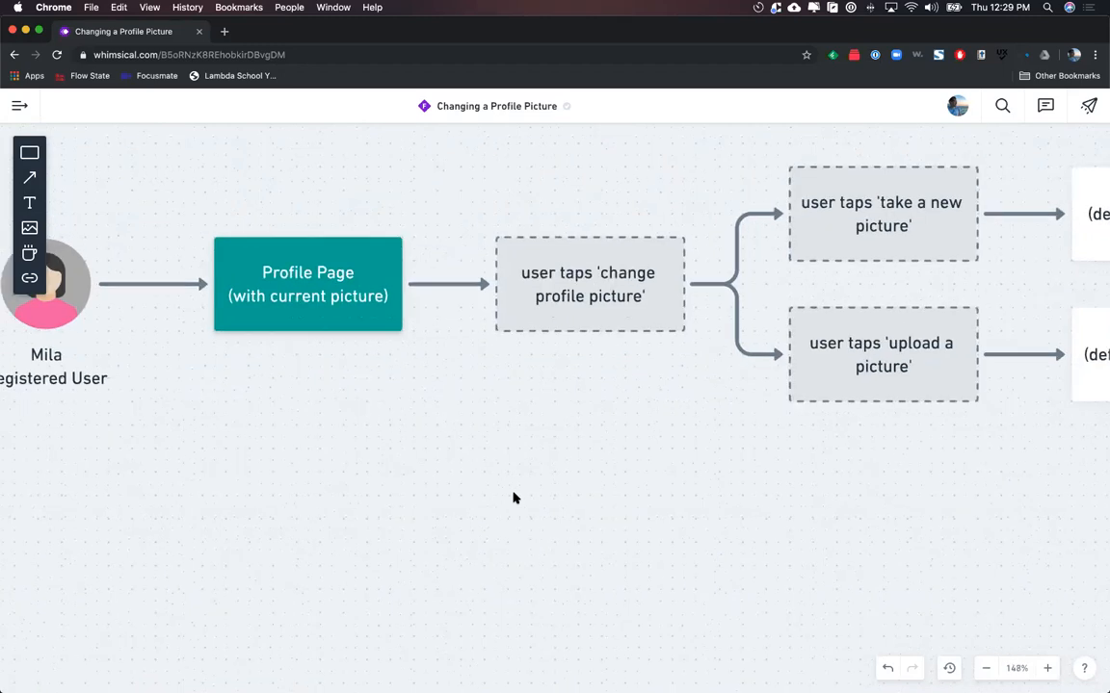
scroll(514, 498, down, 2)
scroll(513, 499, right, 8)
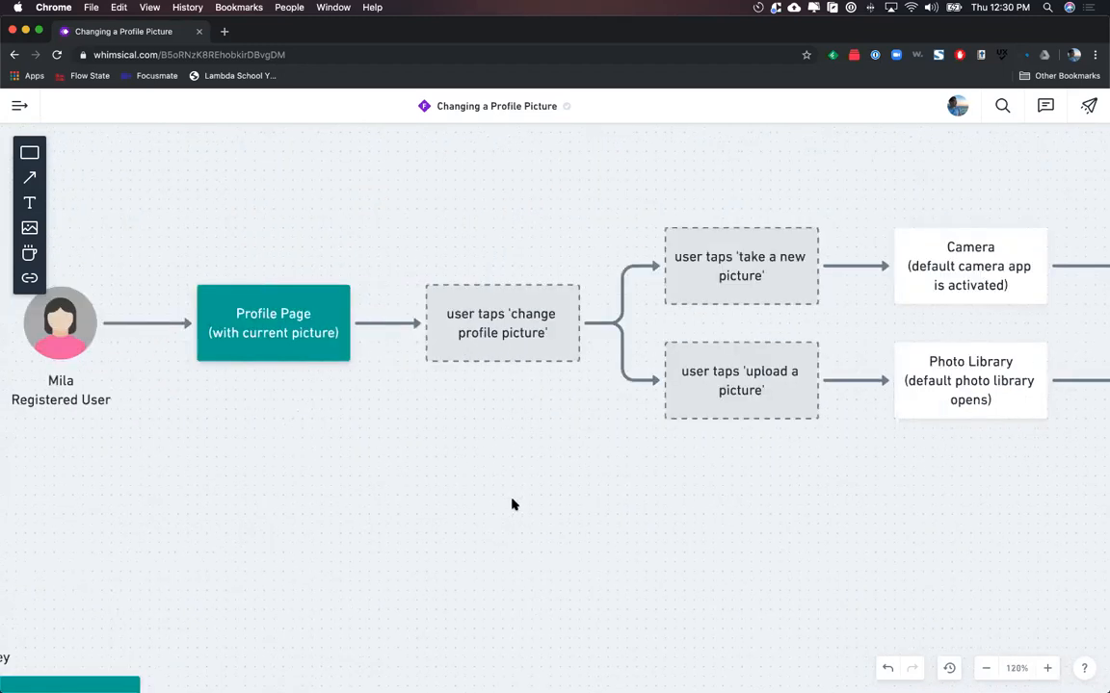
scroll(512, 505, right, 4)
scroll(513, 505, left, 4)
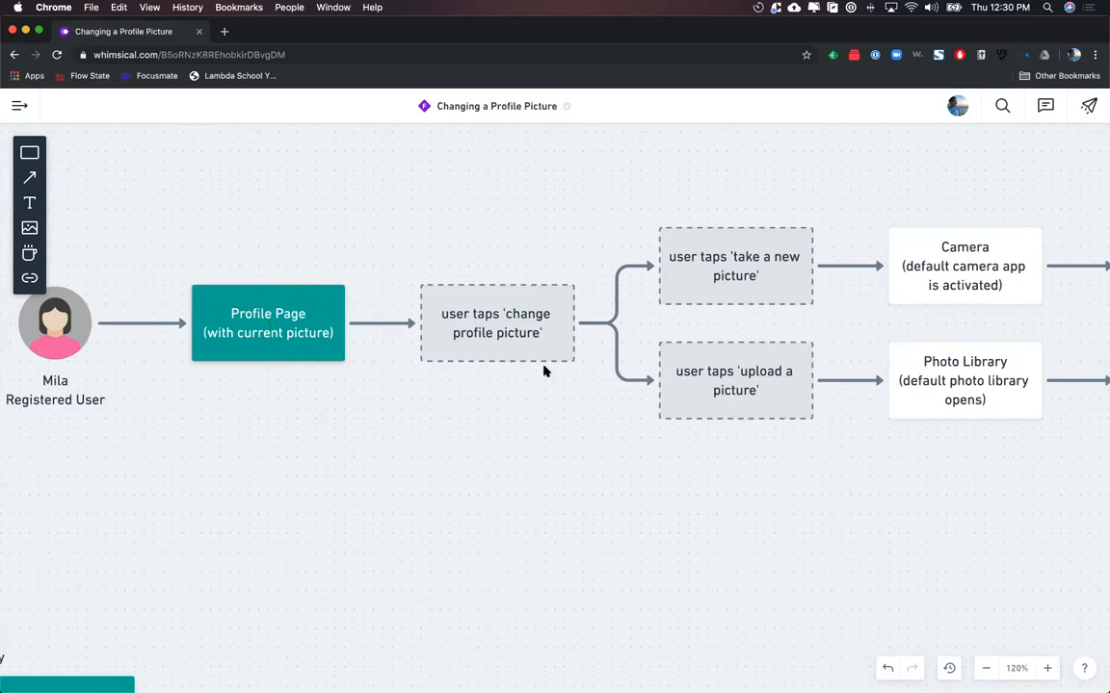
scroll(503, 498, right, 15)
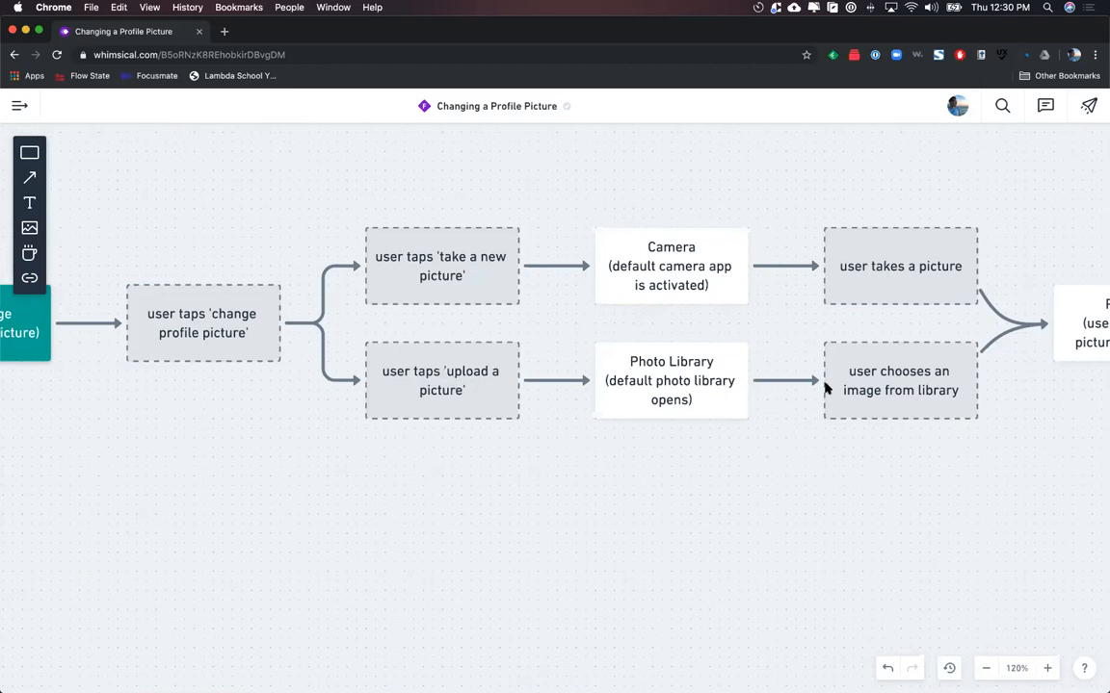
scroll(555, 520, right, 10)
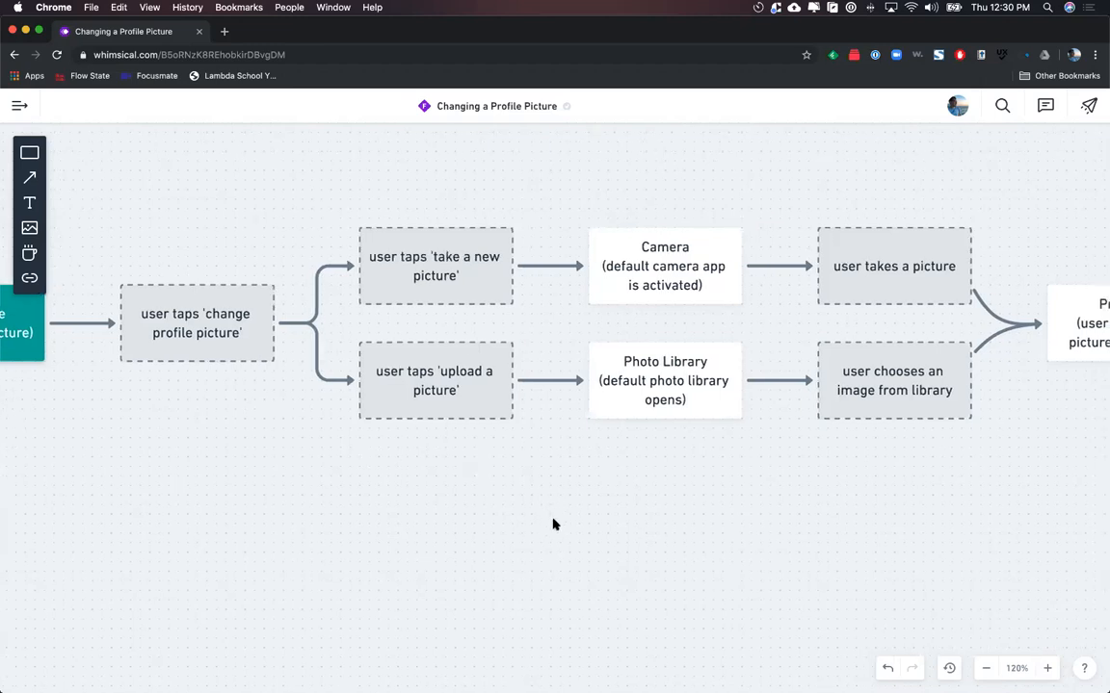
scroll(549, 515, right, 3)
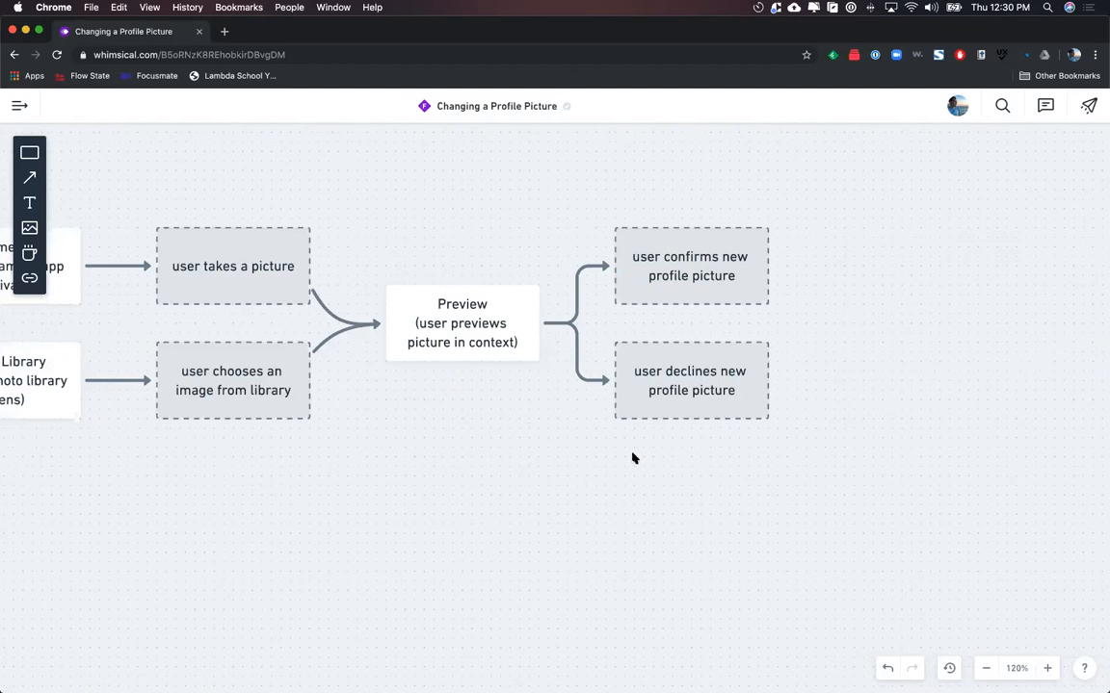
- Replace the two curved connectors at the Preview box with right-angled ones joining it to "user takes a picture" and "user chooses an image from library"
drag(344, 374, 313, 252)
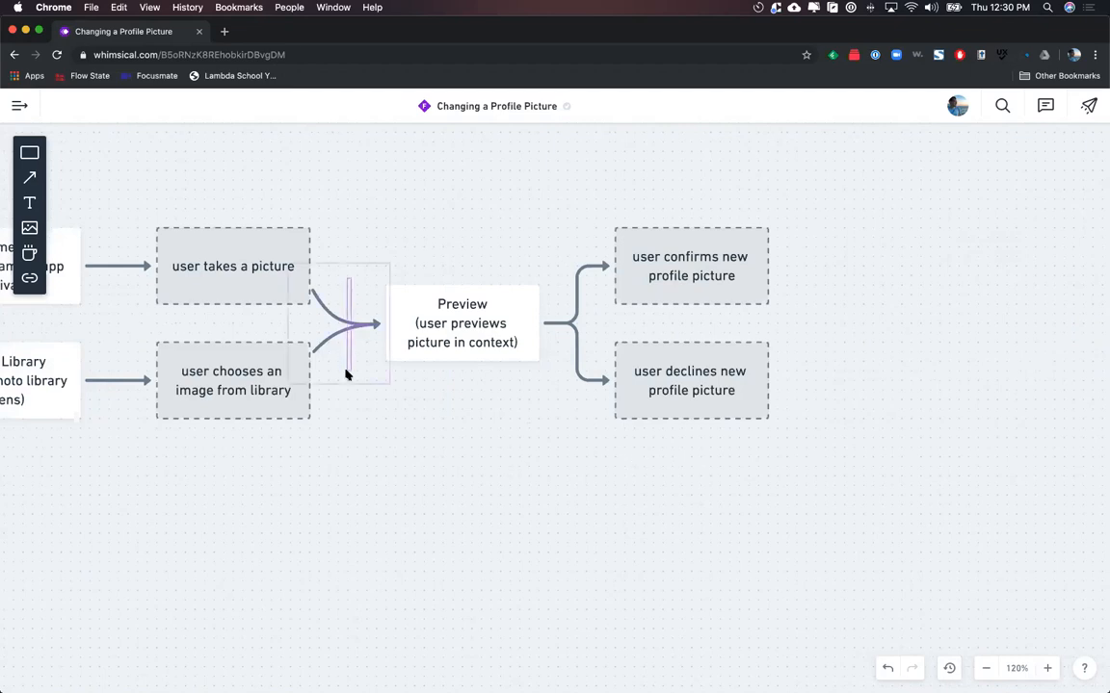
key(BackSpace)
click(426, 315)
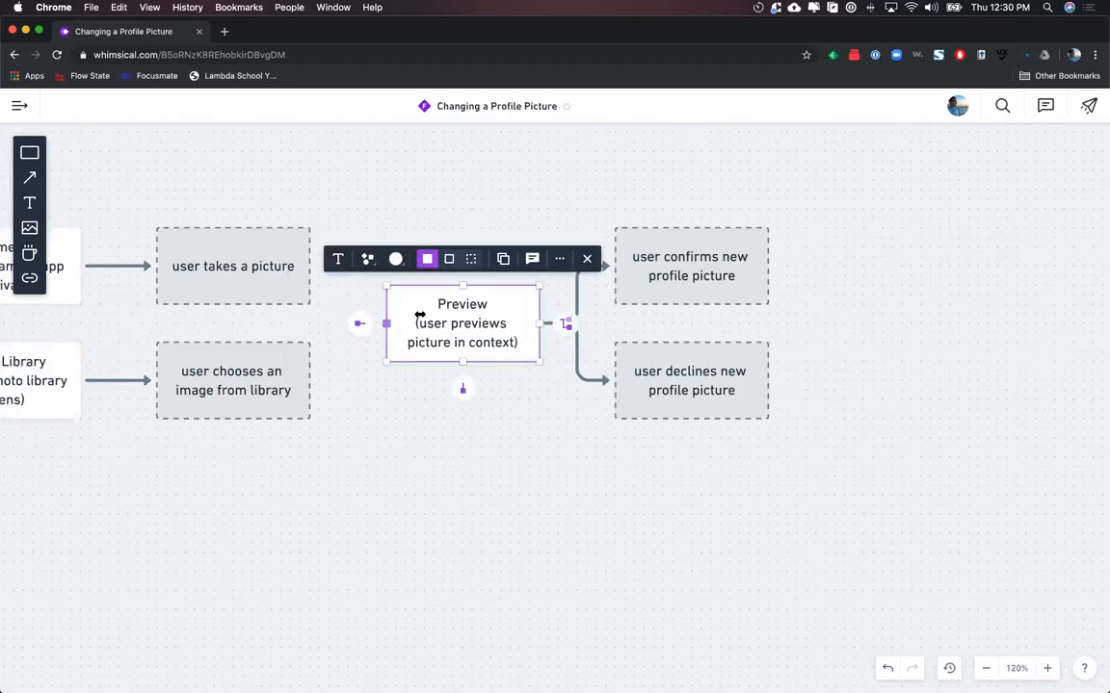
click(361, 323)
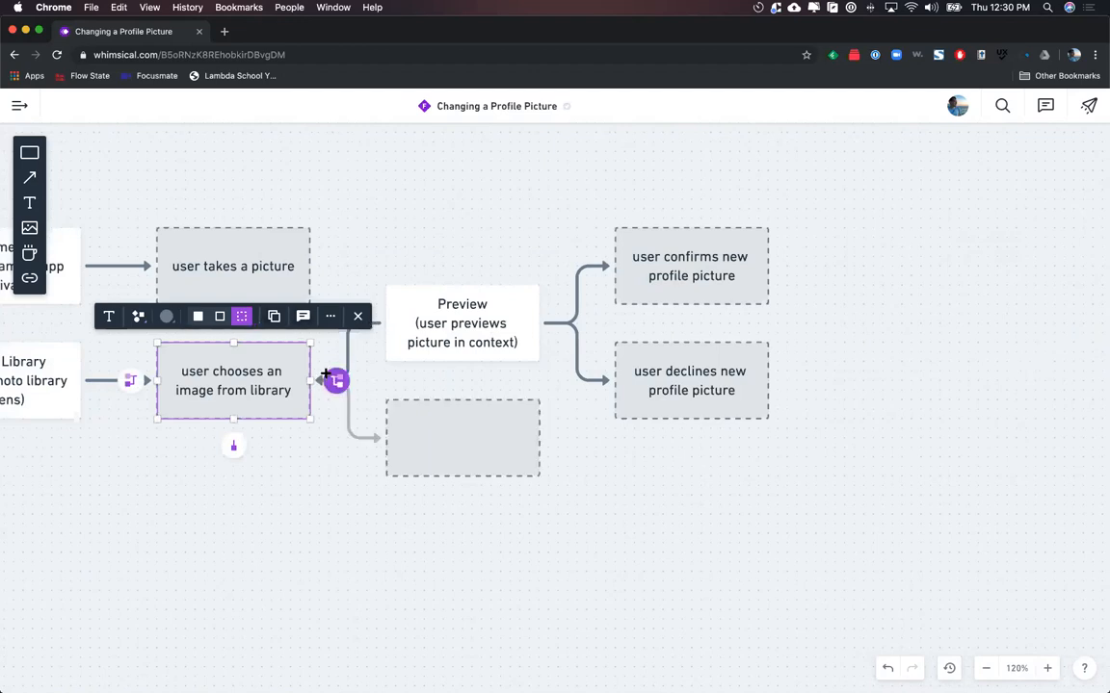
click(366, 268)
click(382, 304)
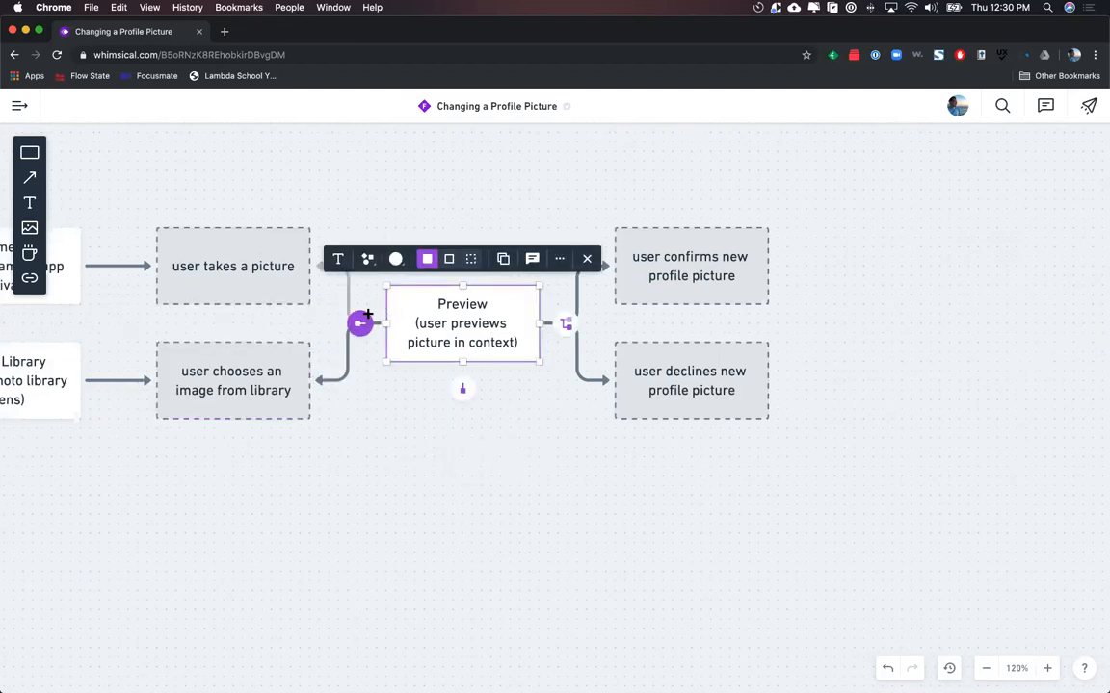
click(359, 323)
click(322, 348)
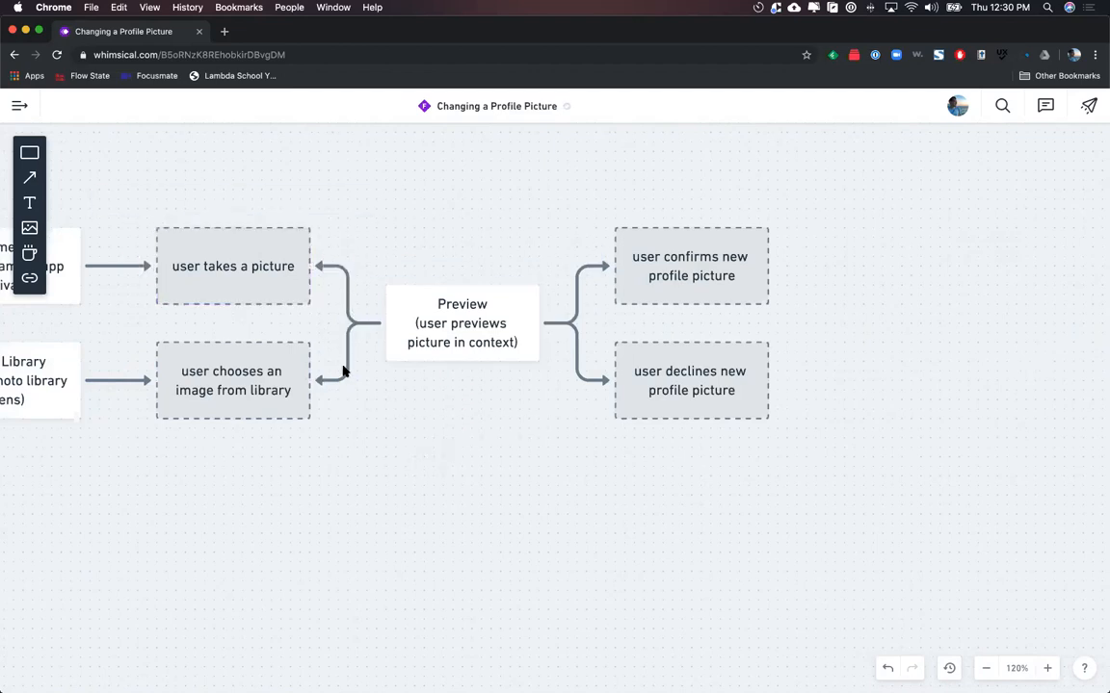
- Switch the arrowheads on the two new connectors so that both paths point into the Preview box
click(347, 360)
click(316, 290)
click(344, 290)
click(342, 280)
click(345, 275)
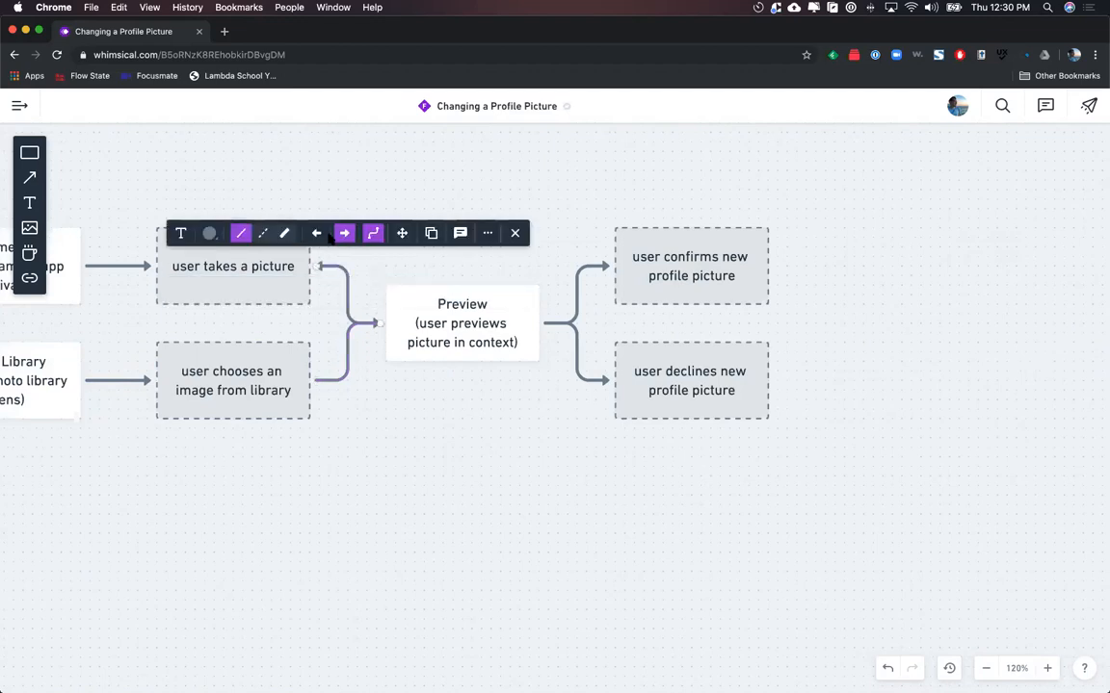
click(316, 233)
click(344, 234)
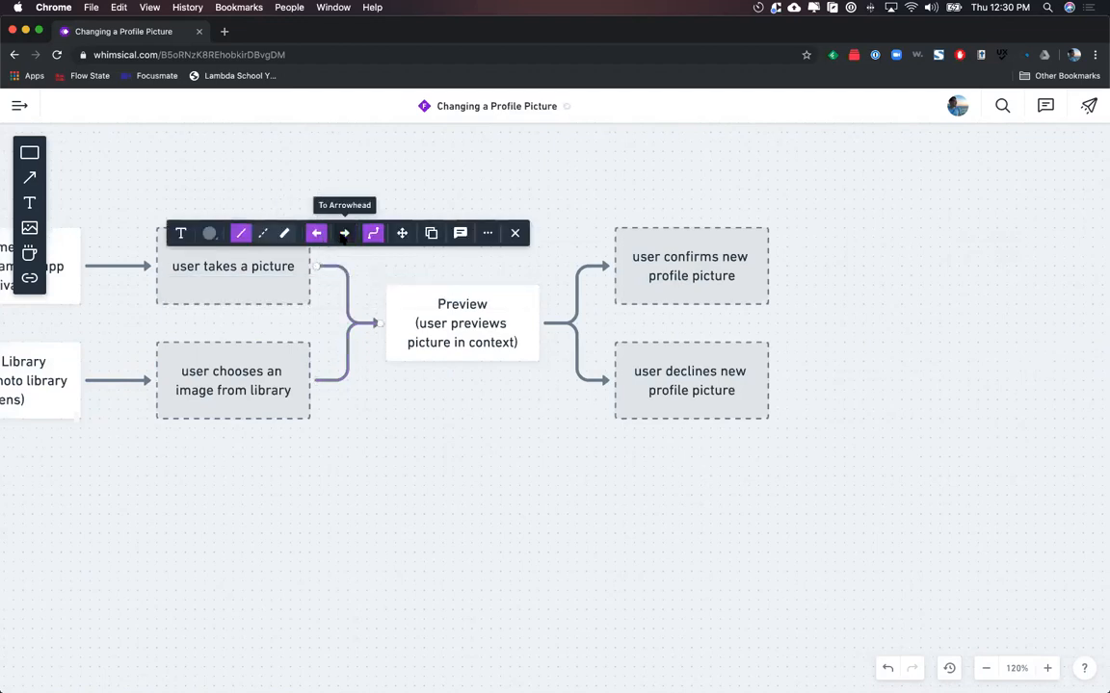
click(380, 432)
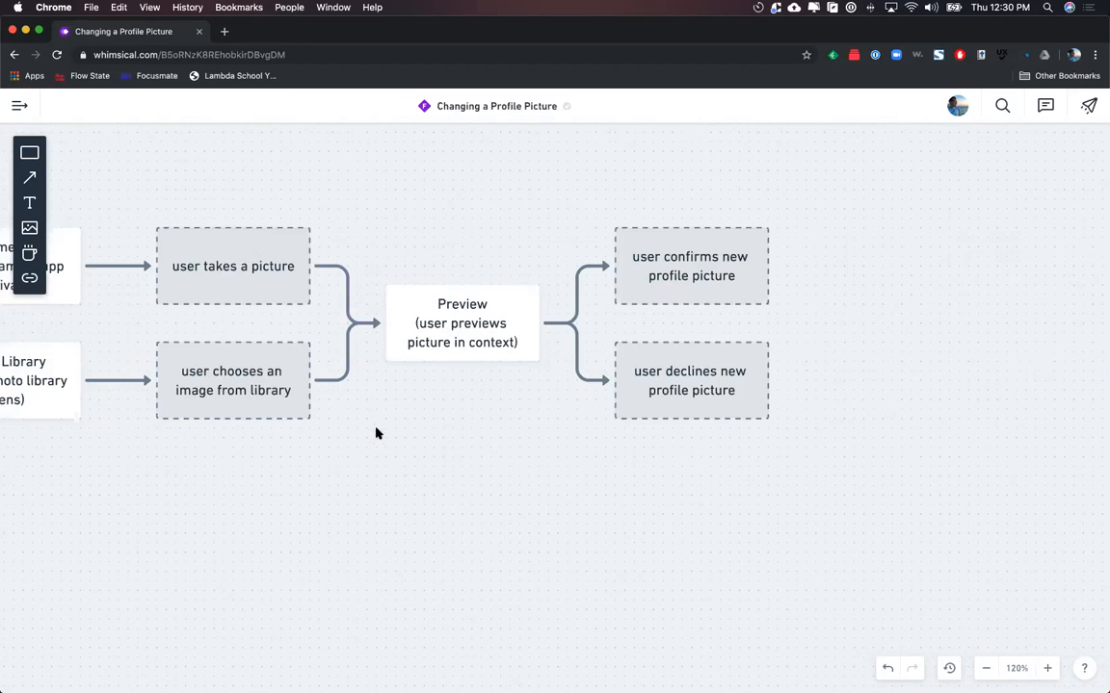
- Examine how the take and upload branches run from the Profile Page and merge at the Preview box
scroll(555, 480, left, 3)
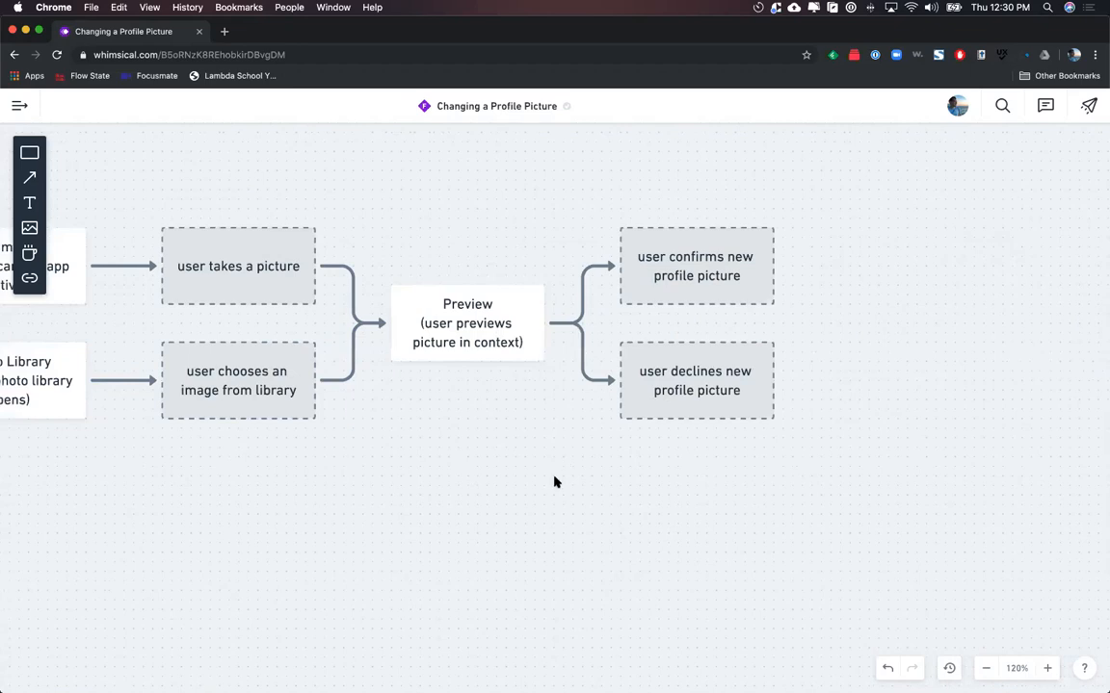
scroll(555, 480, left, 10)
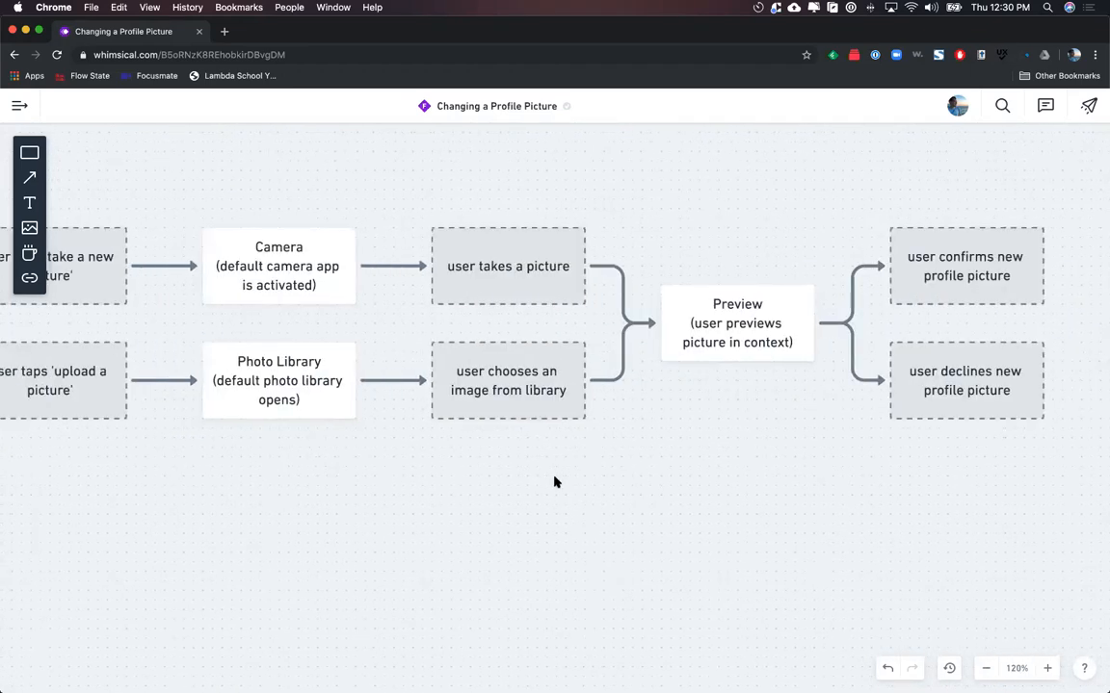
scroll(555, 481, left, 7)
scroll(555, 480, right, 8)
scroll(555, 482, left, 1)
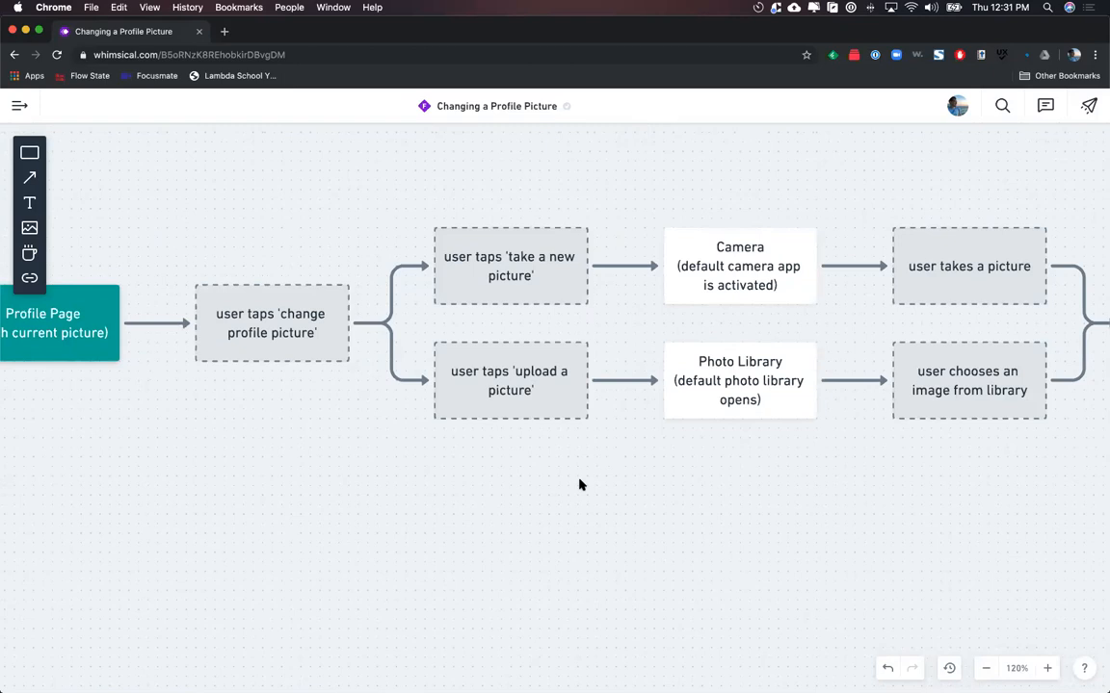
scroll(579, 483, down, 5)
scroll(621, 458, right, 6)
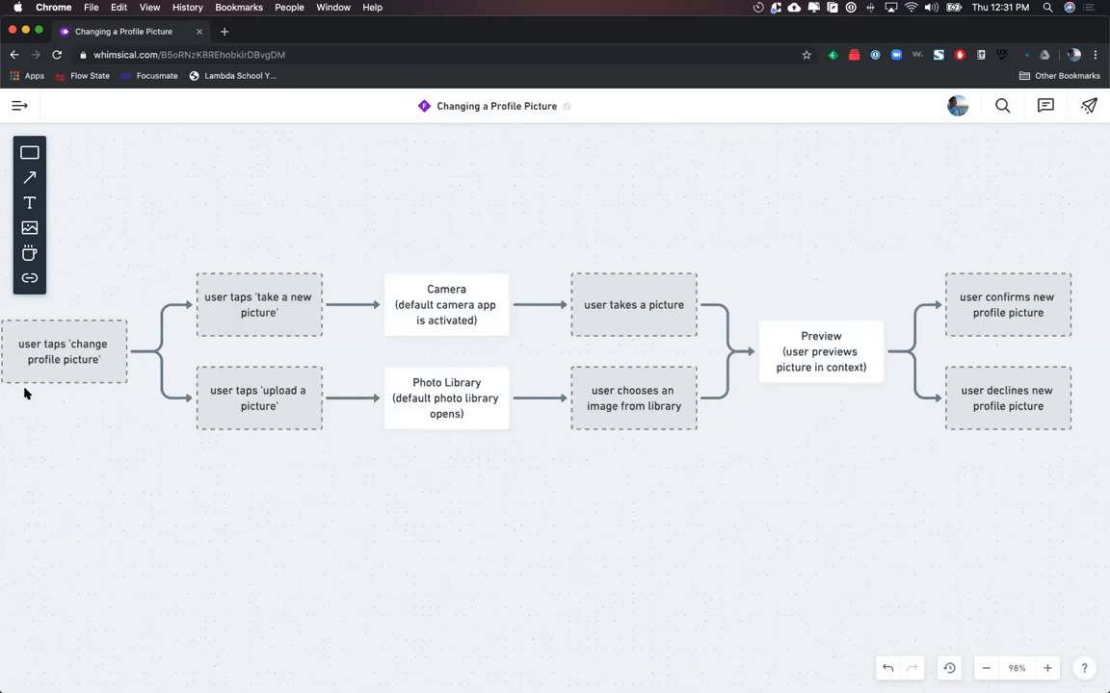
key(super+Tab)
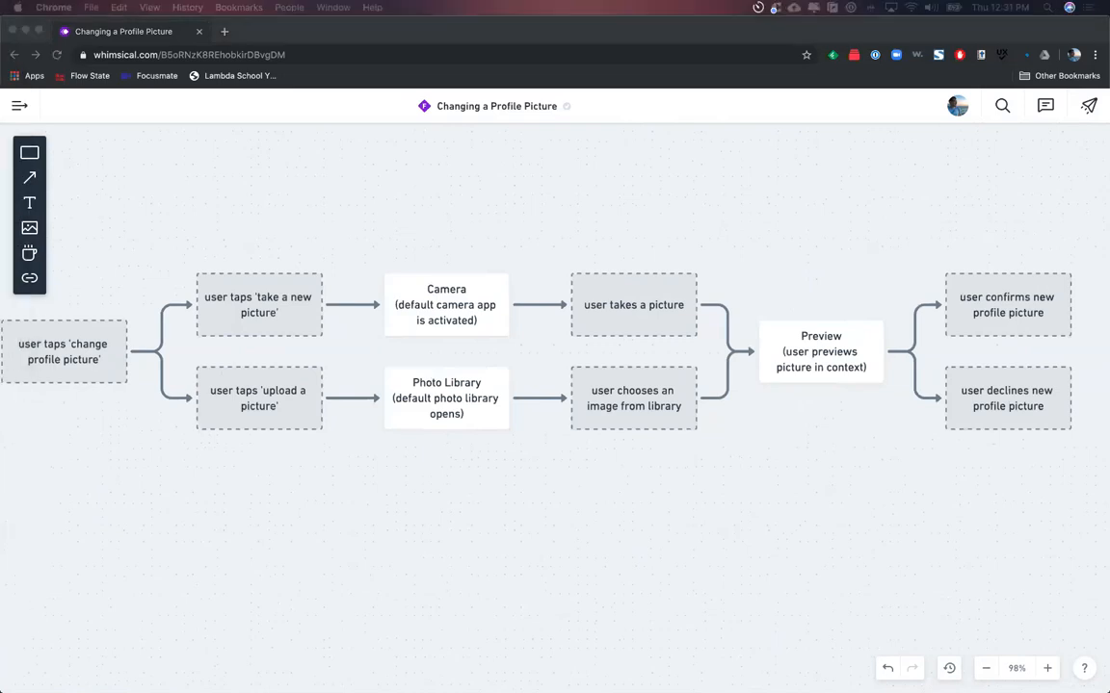
scroll(433, 489, left, 5)
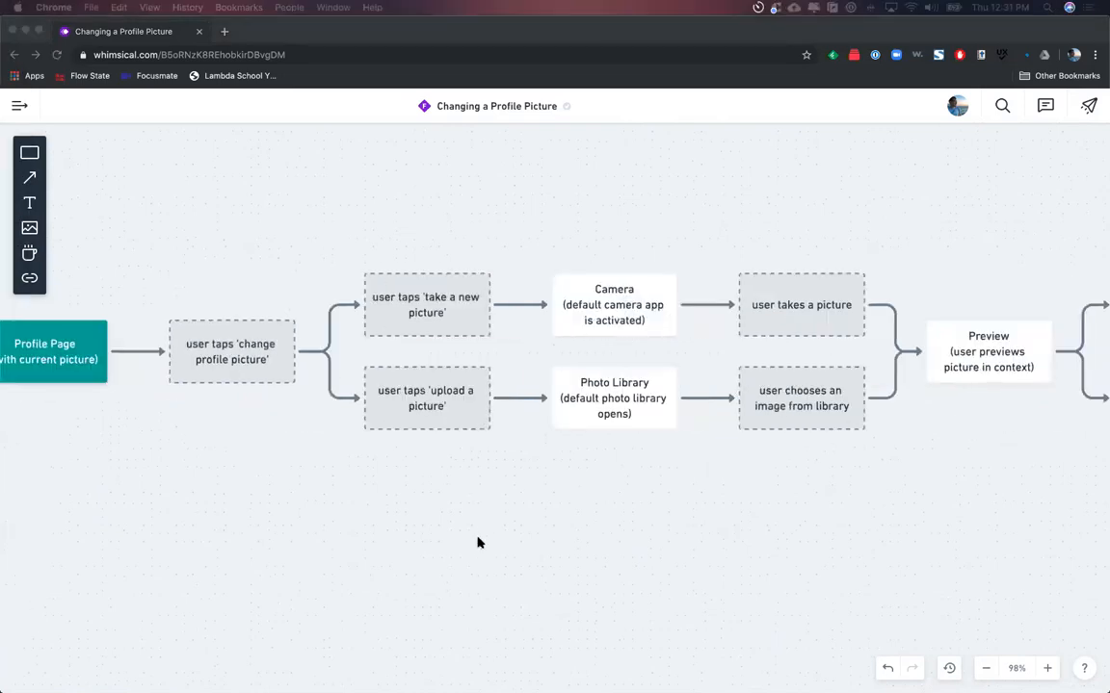
scroll(452, 550, right, 3)
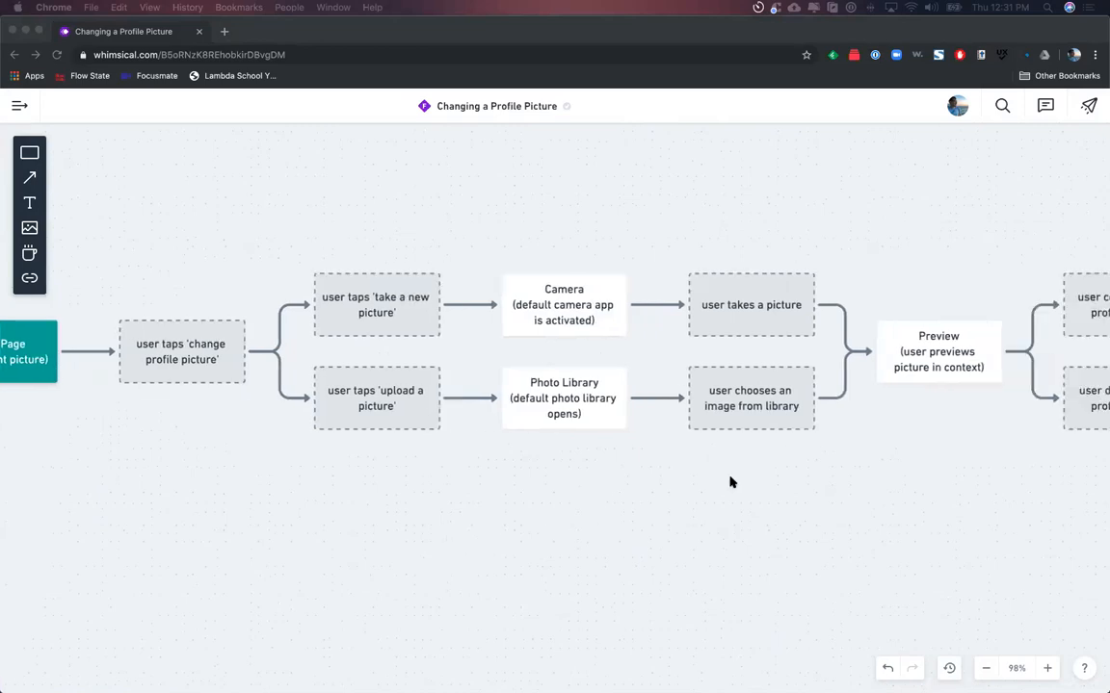
scroll(660, 567, left, 3)
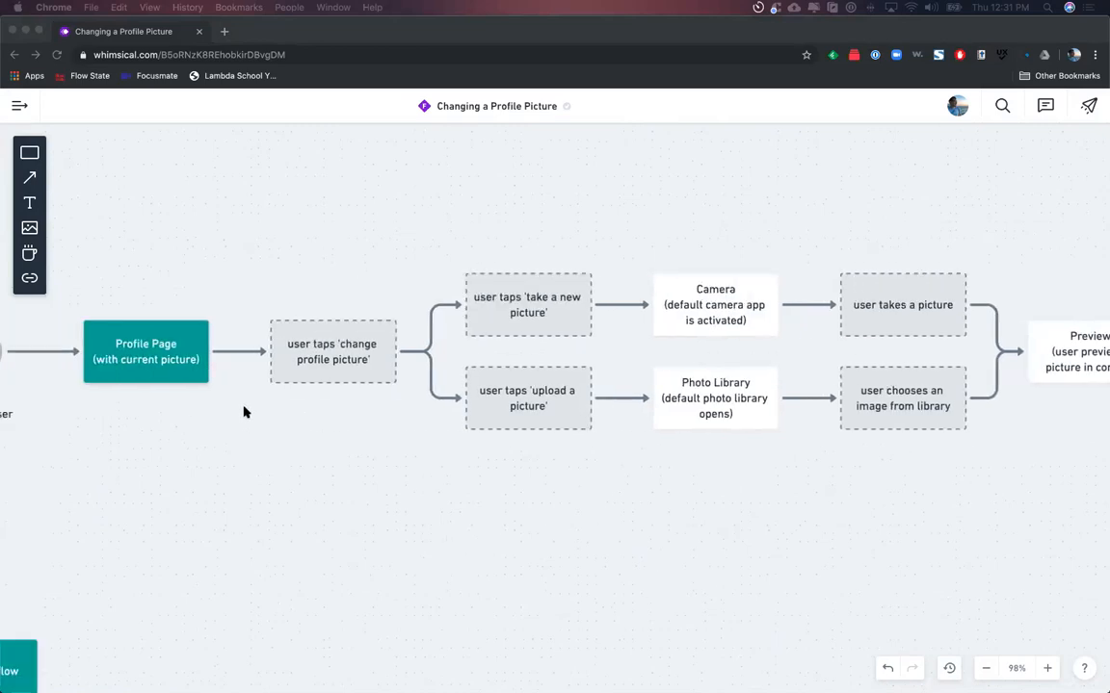
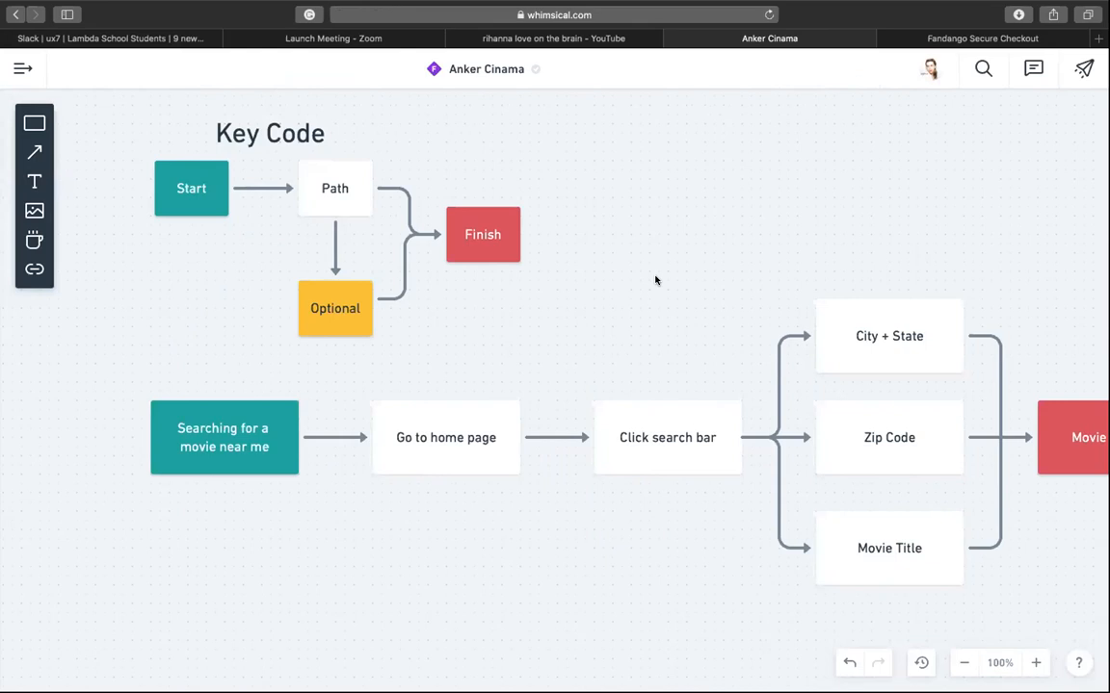
- Examine the Anker Cinama flowchart's key code and its flows for searching for a movie, purchasing a ticket and finding a showtime
scroll(655, 281, right, 5)
scroll(654, 280, down, 2)
scroll(655, 280, right, 2)
scroll(655, 280, up, 1)
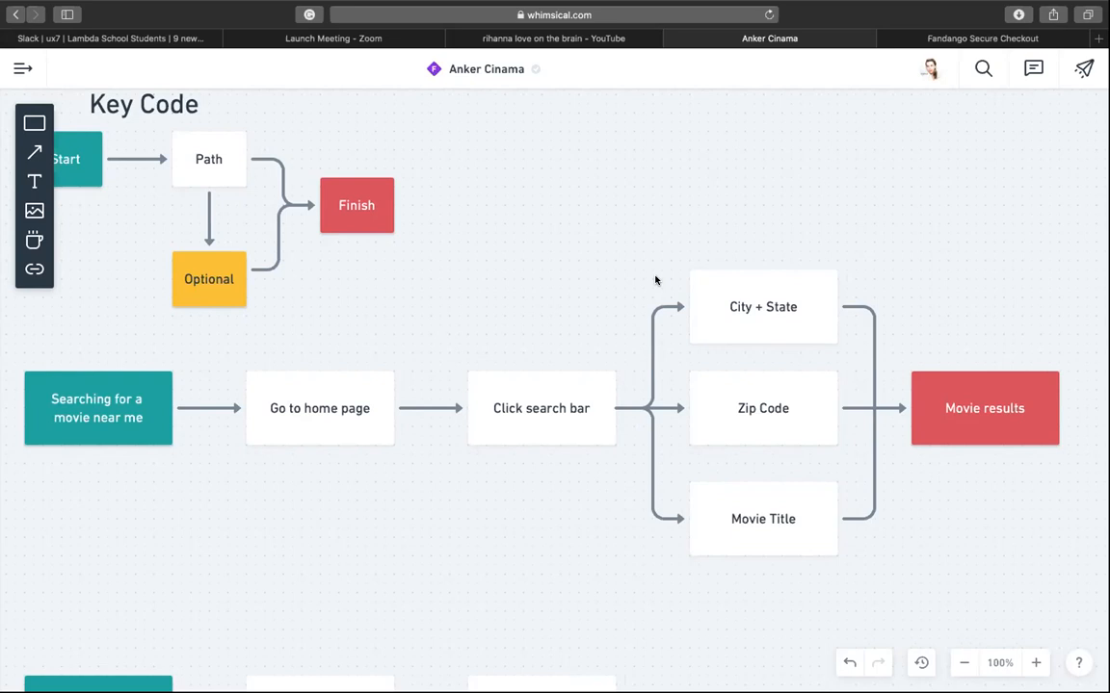
scroll(655, 280, down, 6)
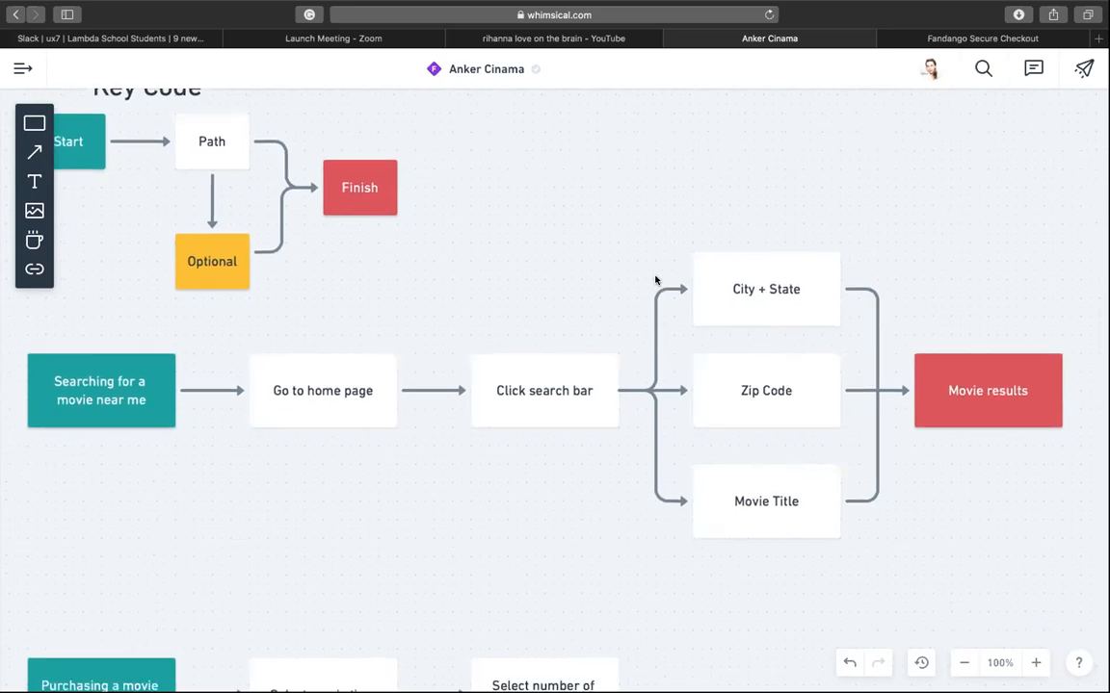
scroll(655, 280, down, 1)
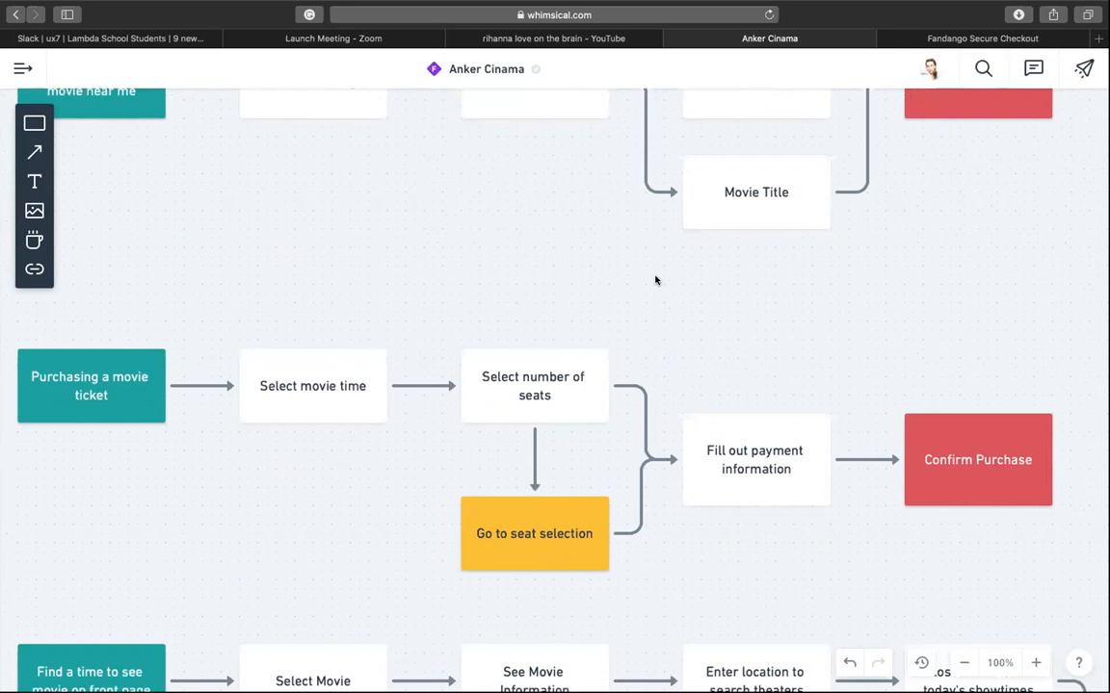
scroll(655, 281, down, 5)
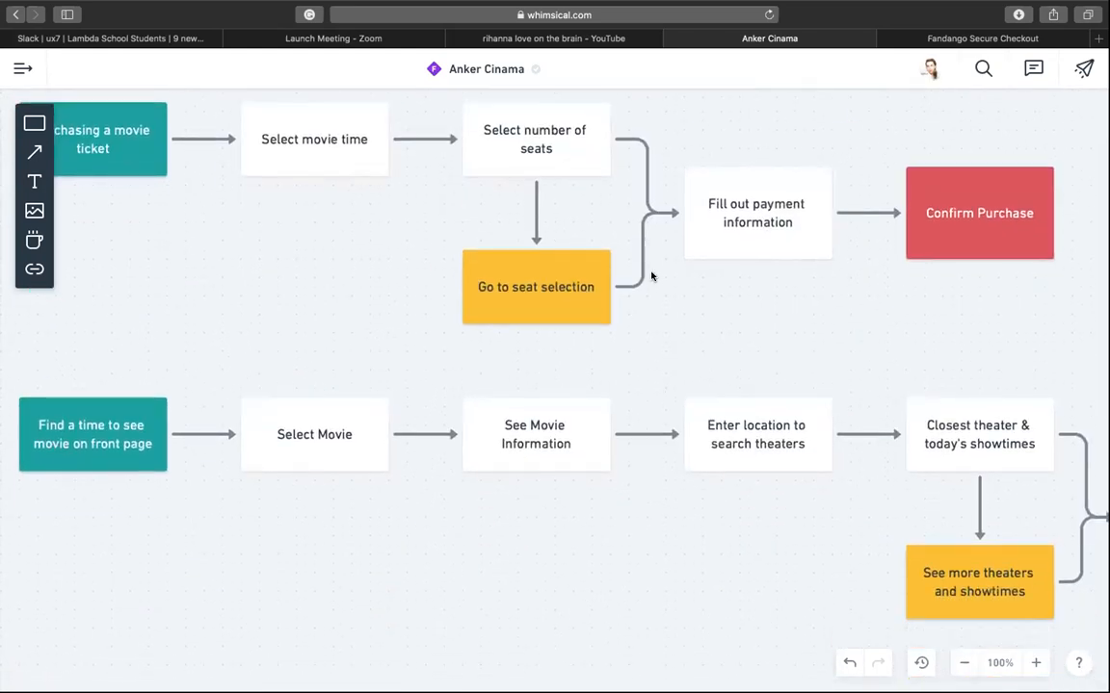
scroll(651, 277, down, 1)
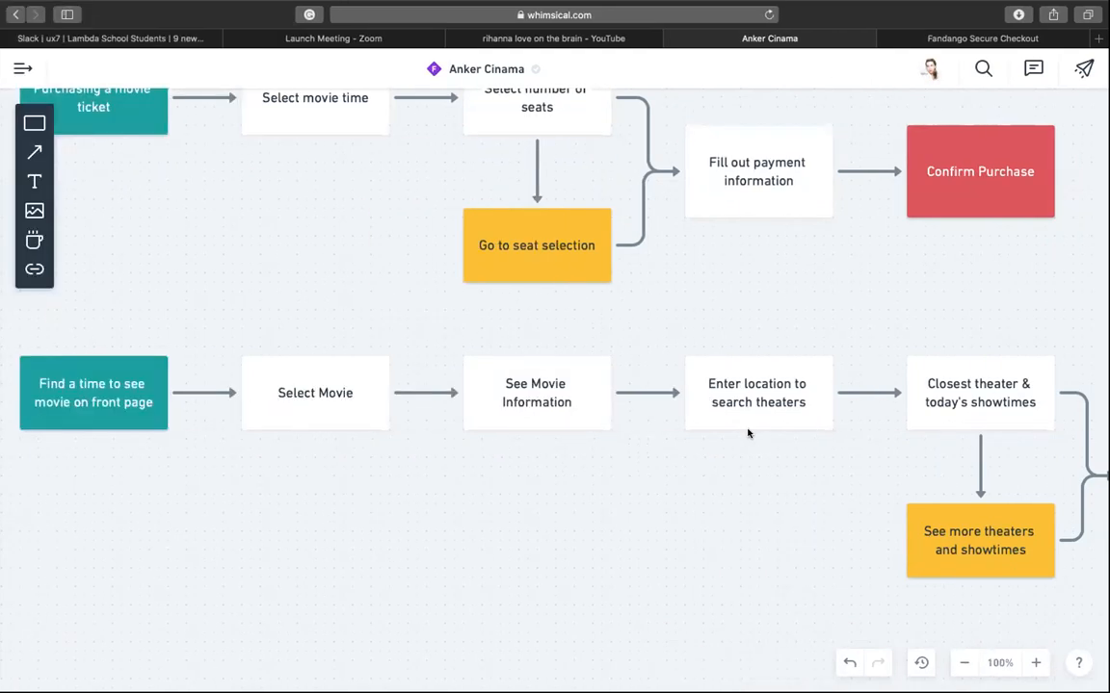
scroll(748, 433, right, 1)
scroll(747, 433, right, 5)
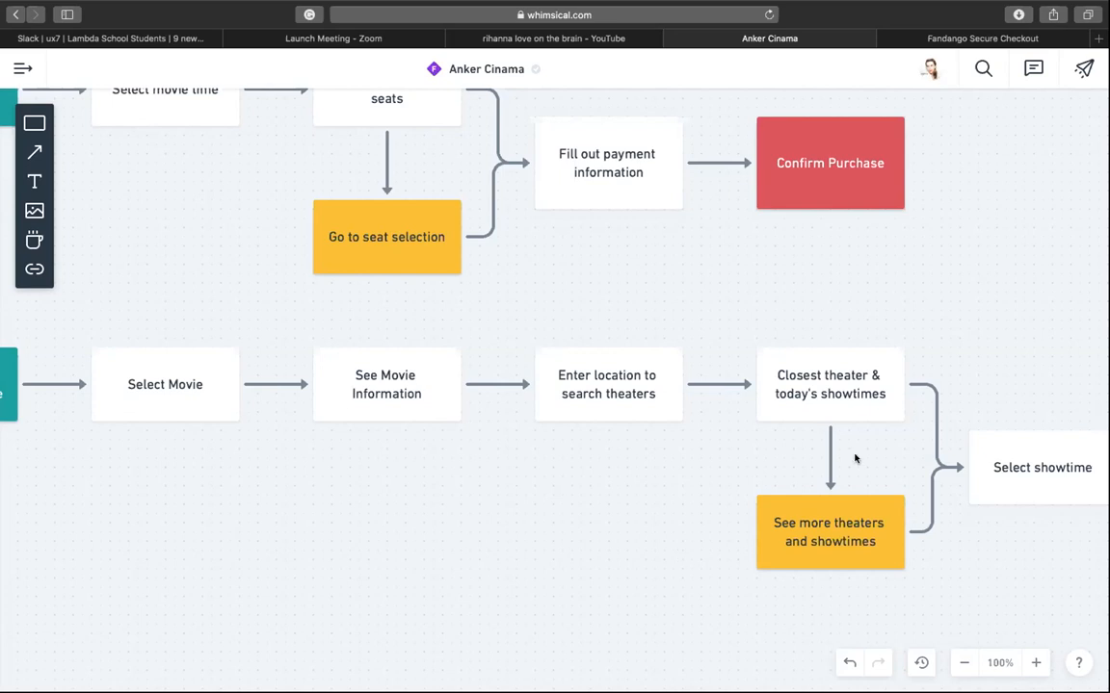
scroll(862, 460, right, 3)
scroll(860, 460, right, 6)
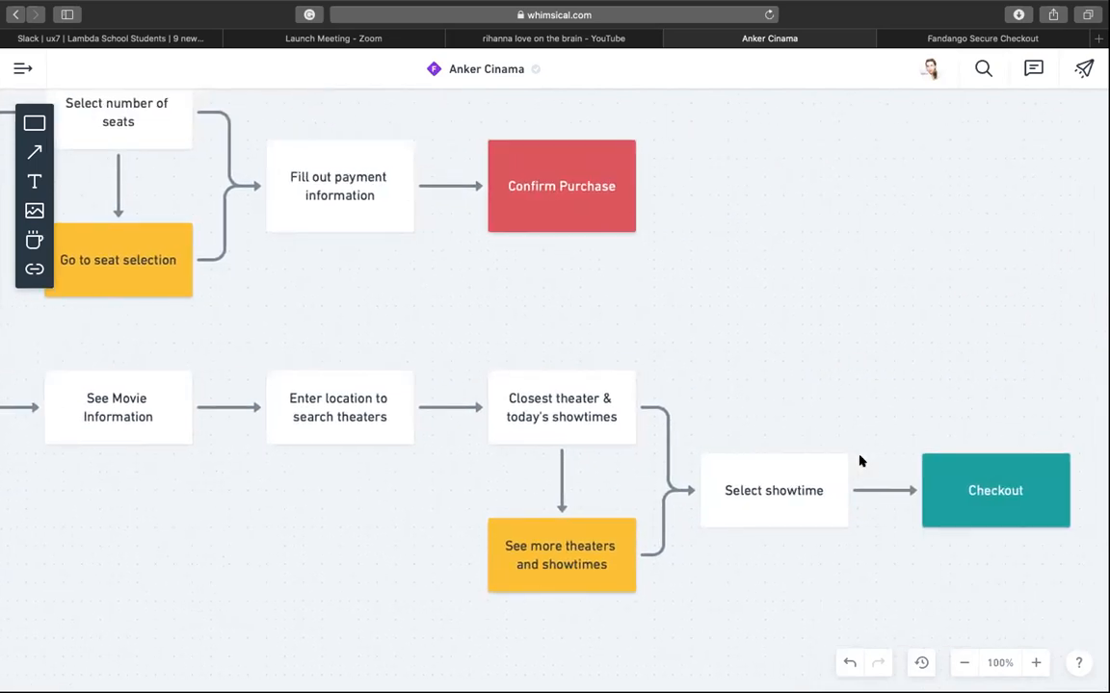
scroll(860, 461, left, 14)
scroll(860, 460, up, 8)
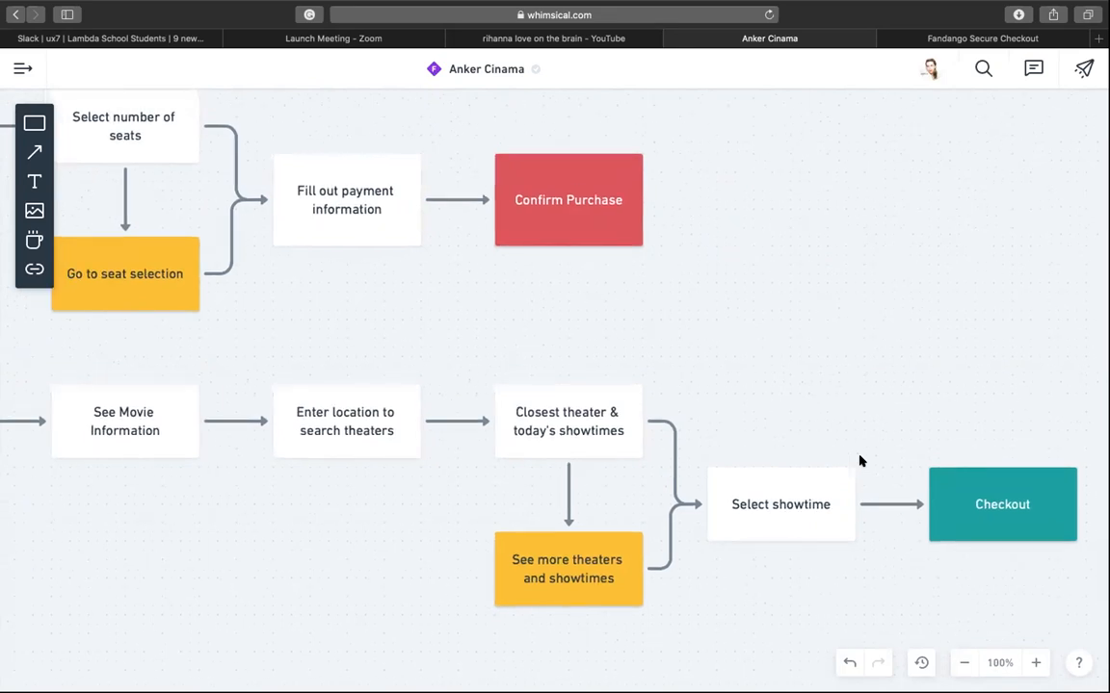
- Delete the three connectors that lead from the City + State, Zip Code and Movie Title boxes into Movie results
scroll(860, 460, up, 10)
scroll(861, 460, left, 3)
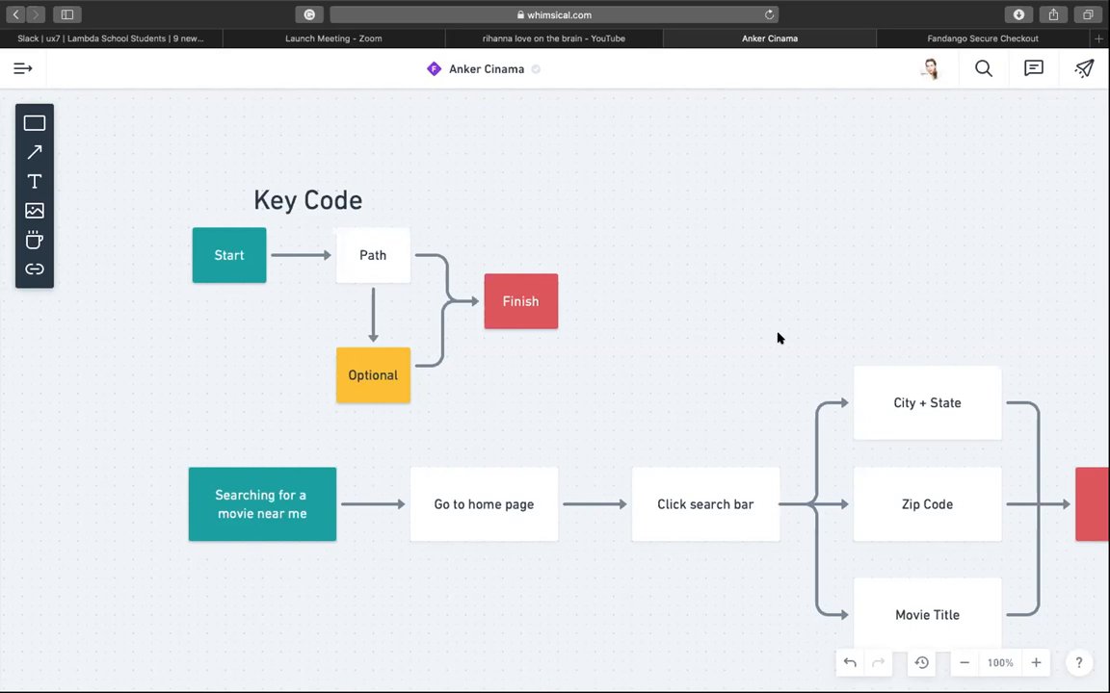
scroll(779, 338, right, 5)
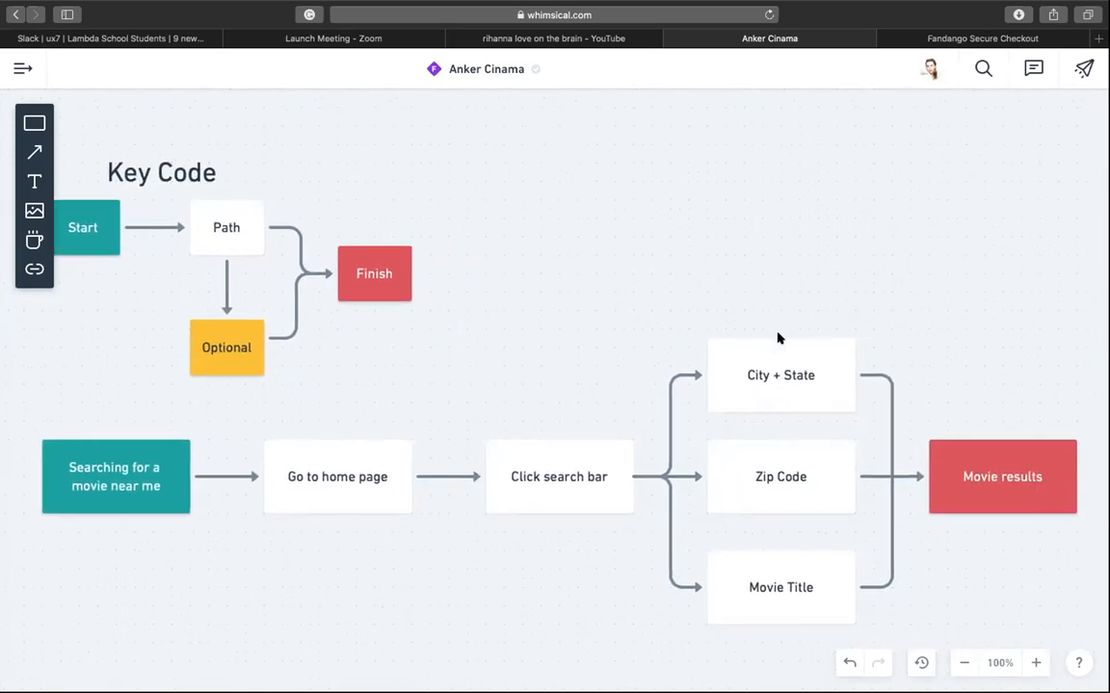
scroll(778, 338, right, 1)
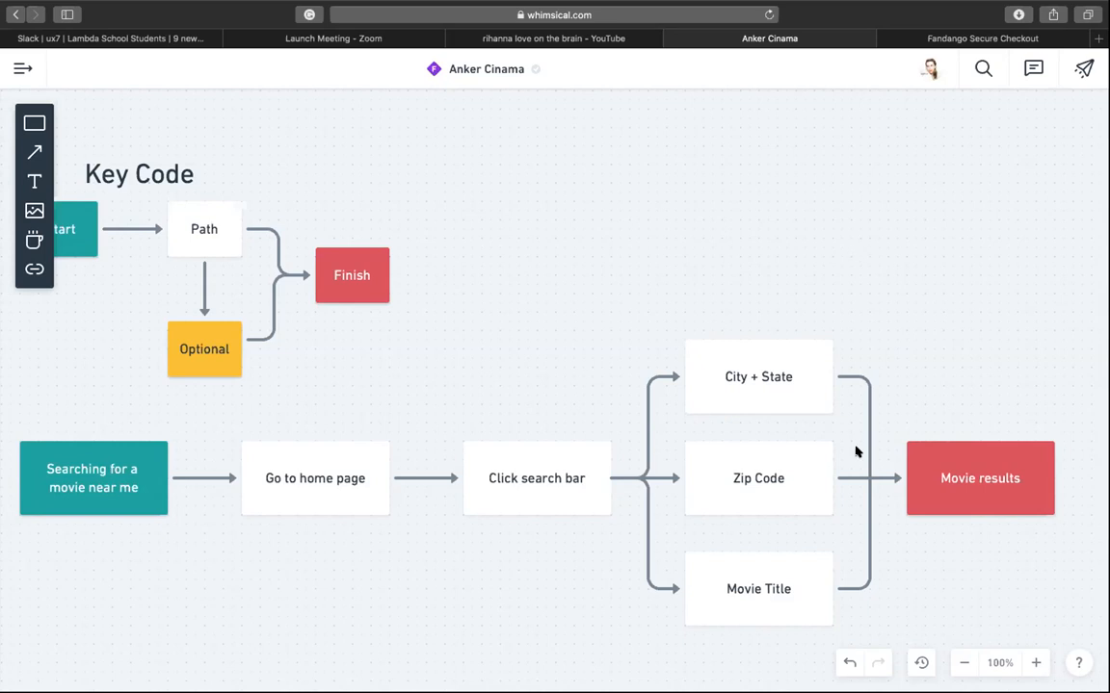
click(868, 494)
click(868, 494)
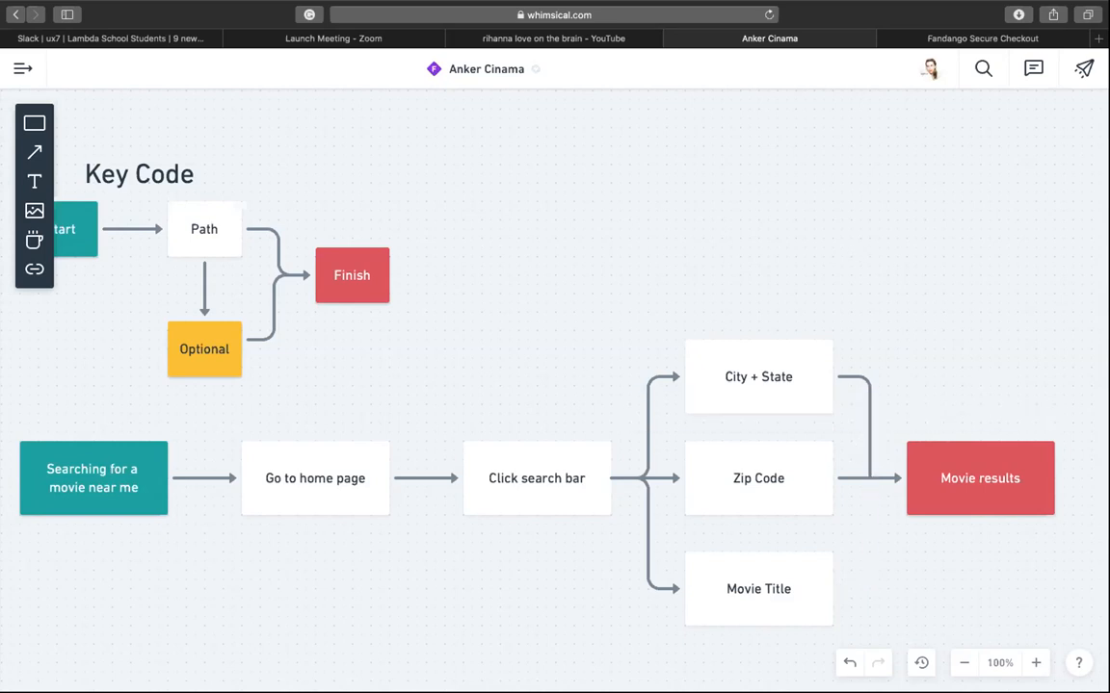
click(866, 451)
key(BackSpace)
click(859, 478)
key(BackSpace)
- Draw connectors from Movie results to Zip Code and Movie Title, and delete the empty red box added along the way
click(920, 471)
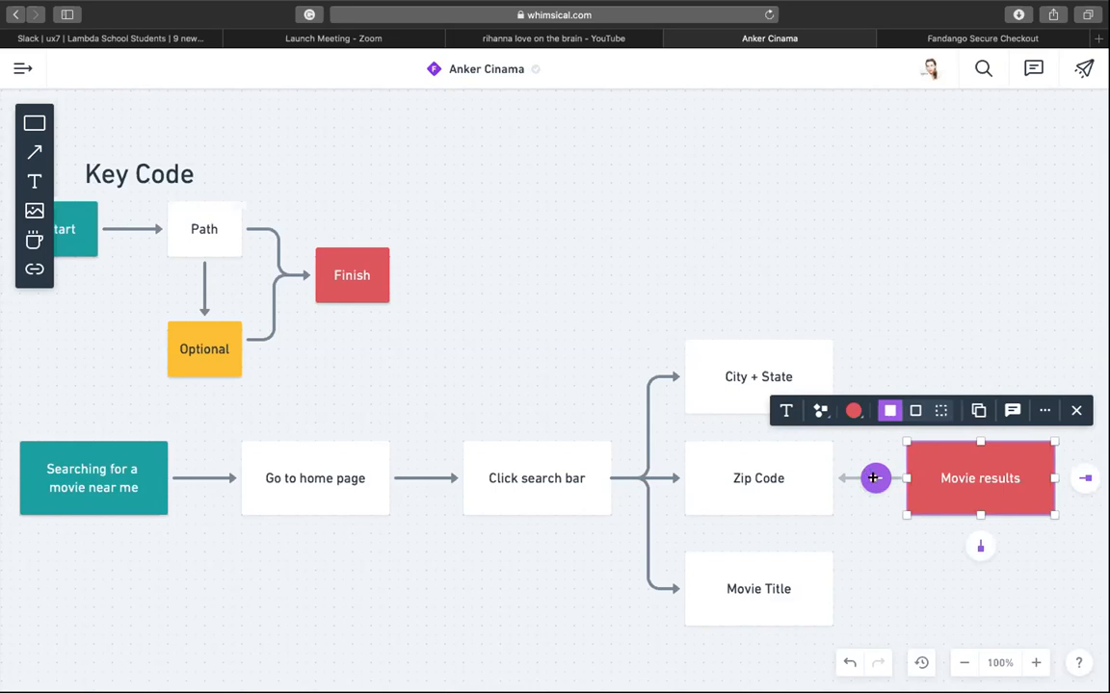
click(874, 477)
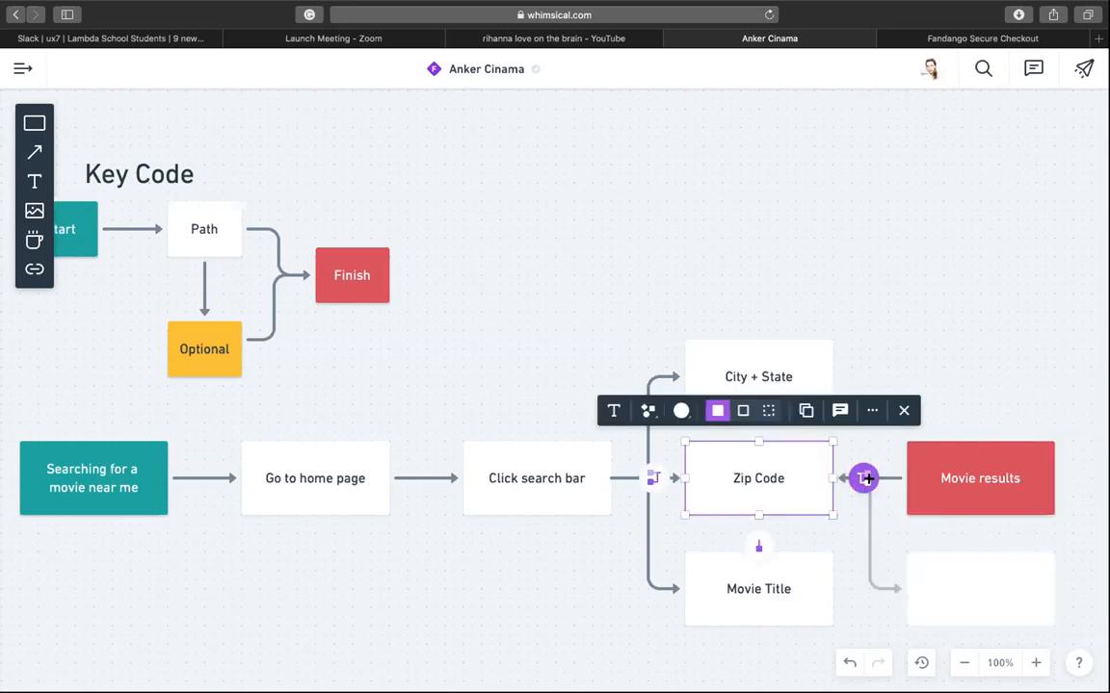
click(920, 478)
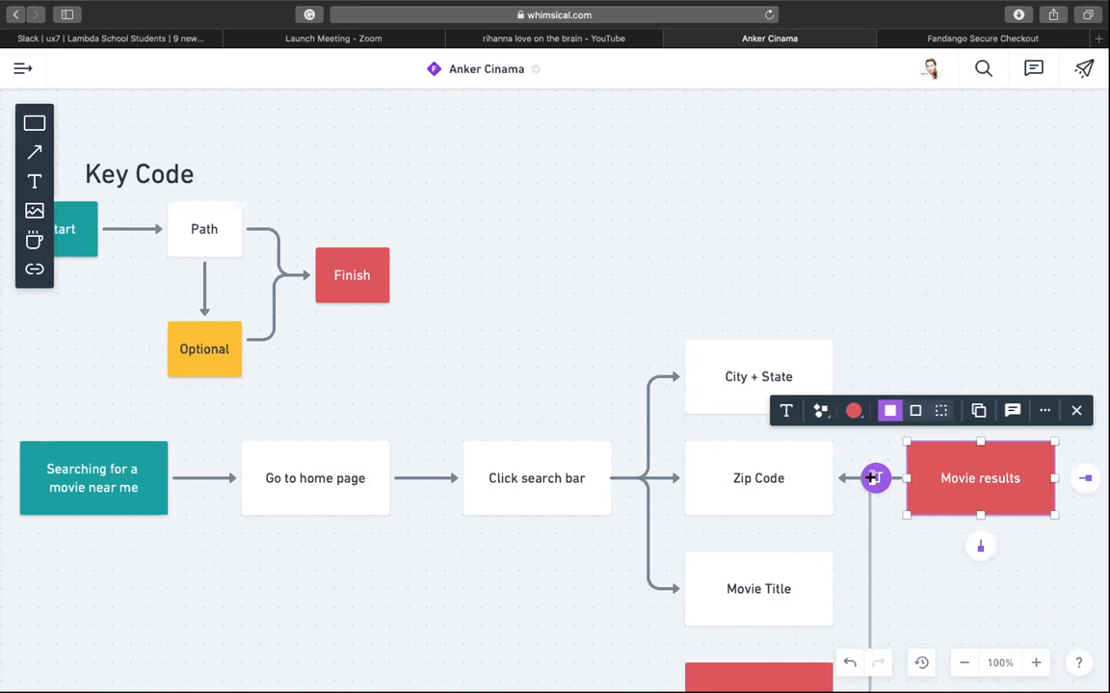
click(873, 477)
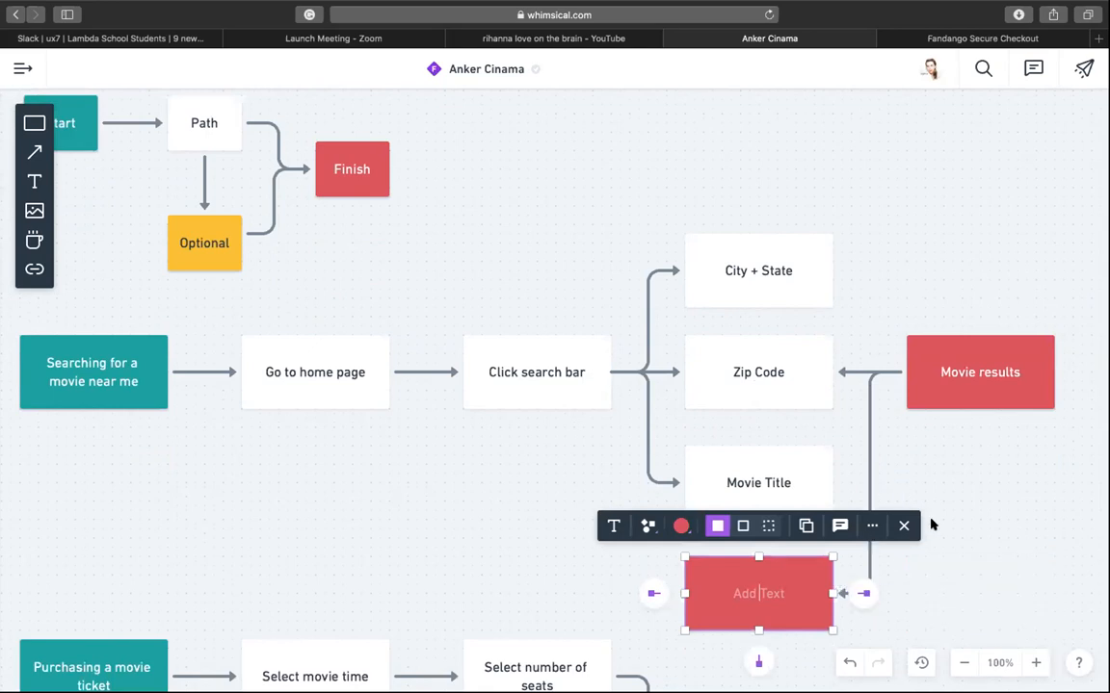
click(931, 522)
click(842, 595)
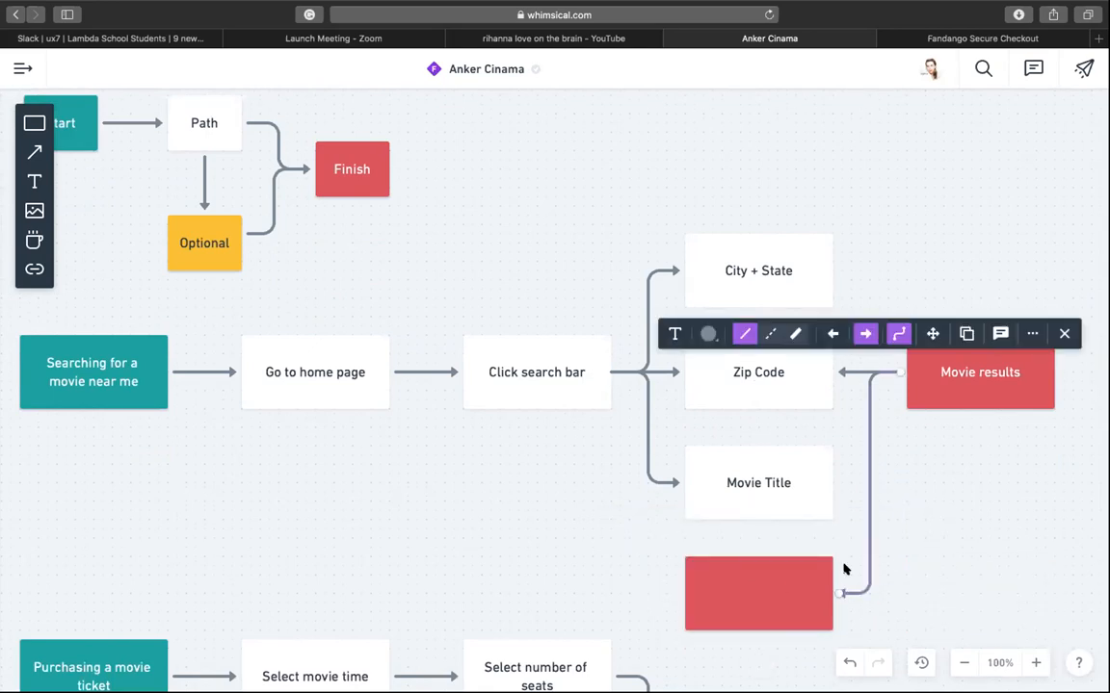
drag(840, 590, 841, 482)
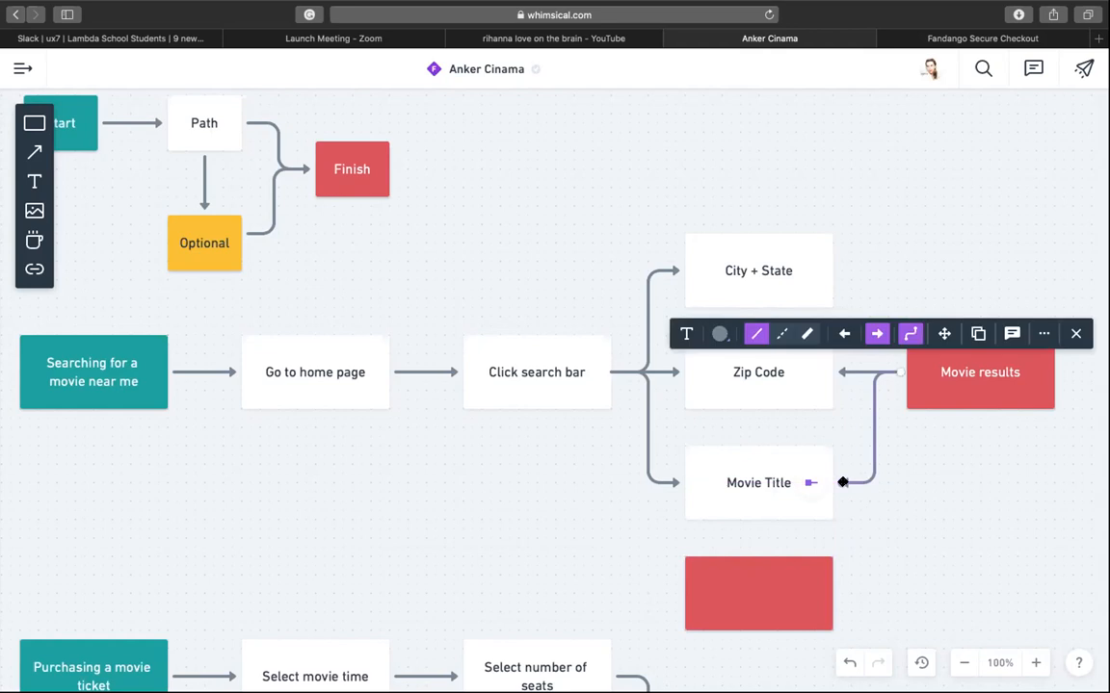
click(782, 601)
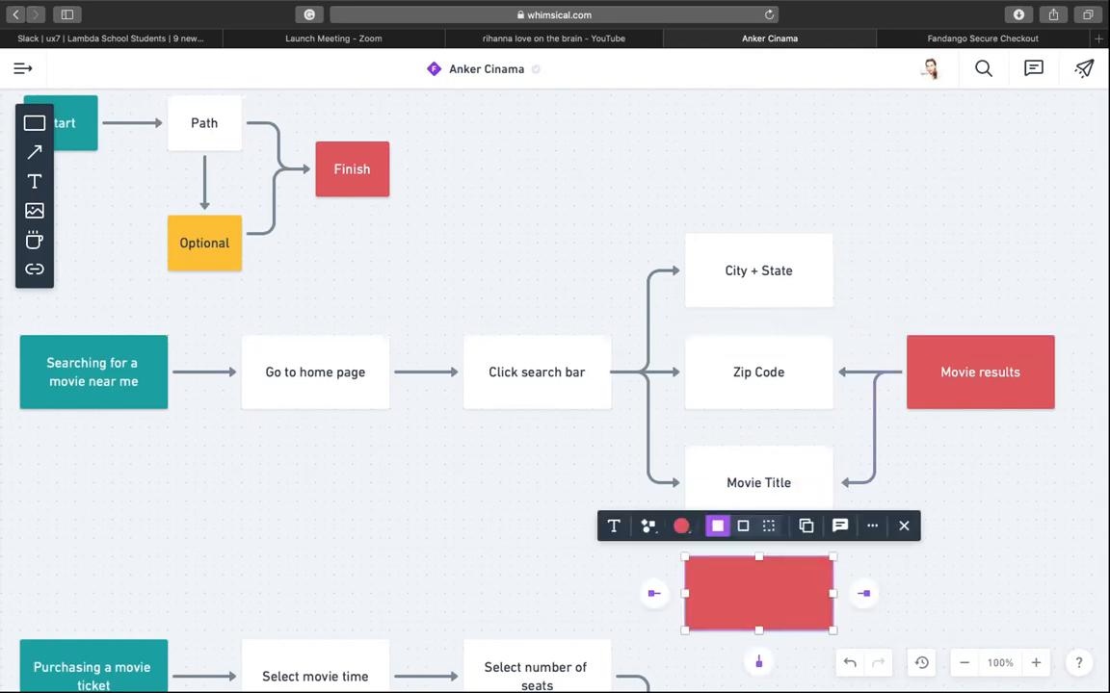
key(BackSpace)
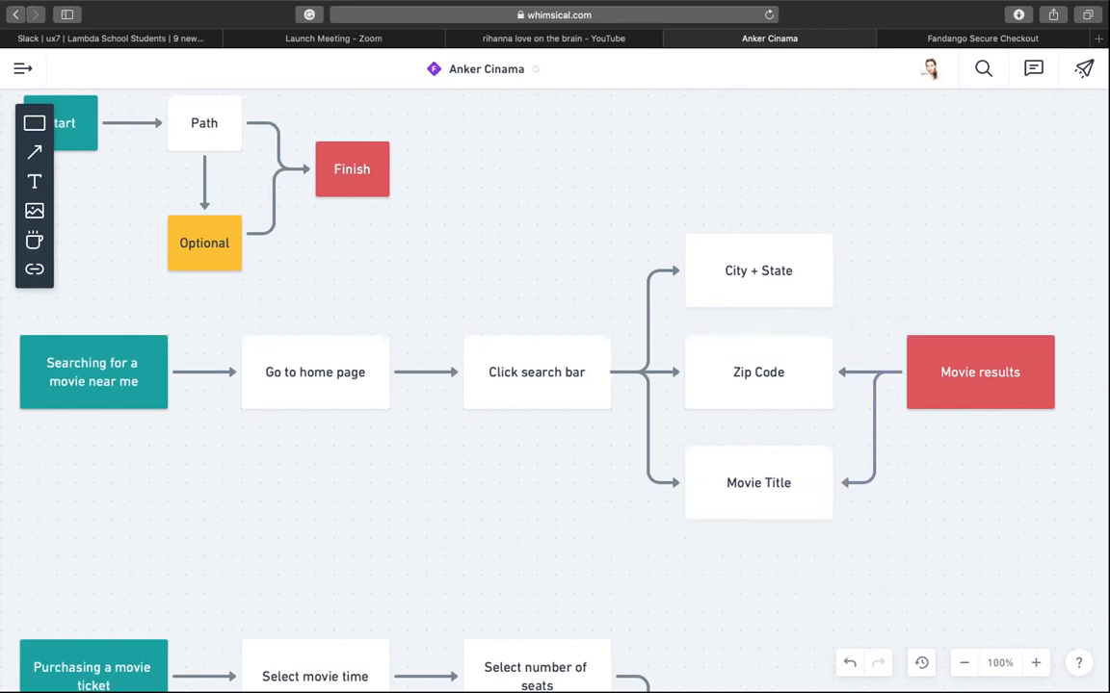
- Add a third connector branching from Movie results to the City + State box
click(942, 363)
mouse_move(873, 372)
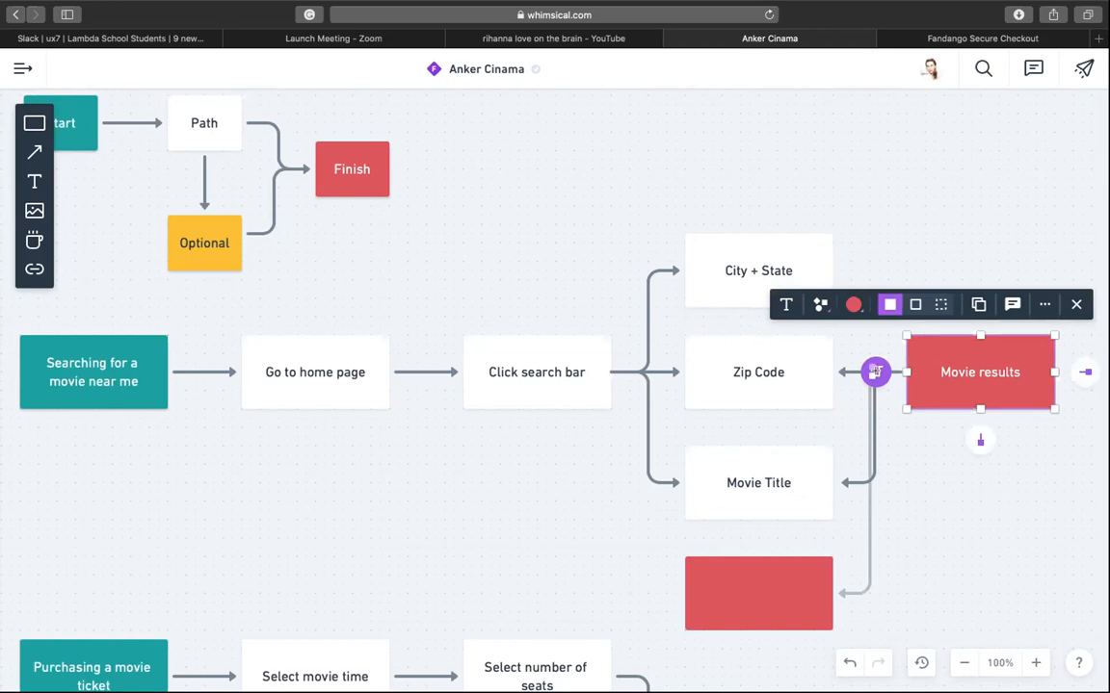
drag(875, 372, 827, 270)
click(855, 433)
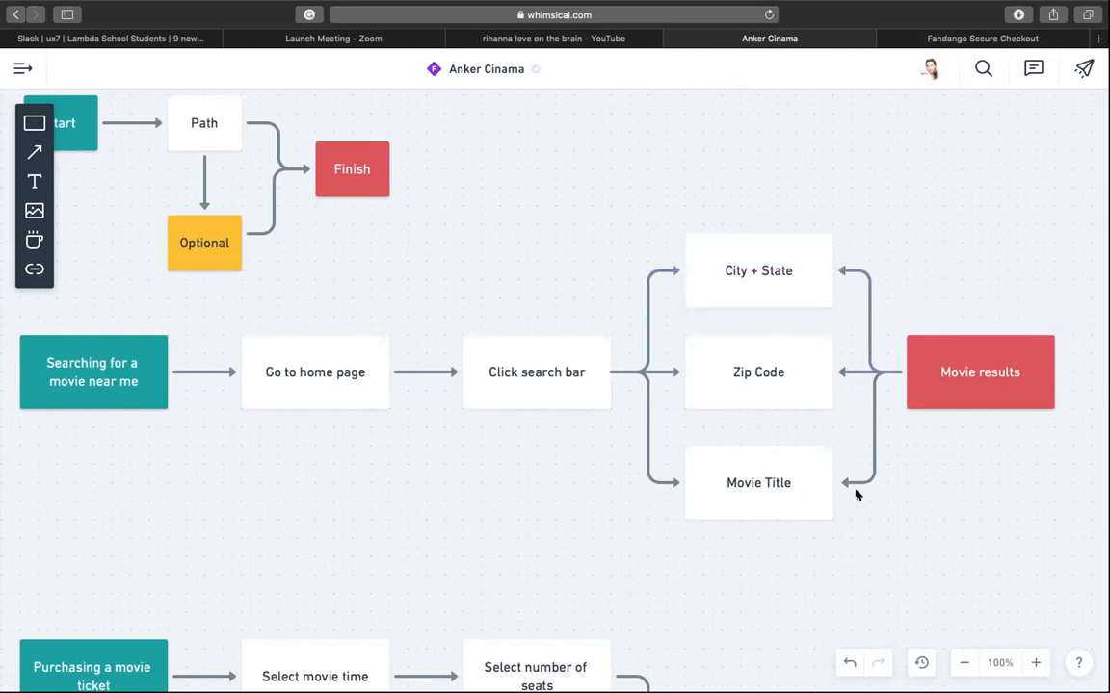
- Reverse the arrowheads on the Movie Title, Zip Code and City + State connectors so that all three point into Movie results
click(843, 480)
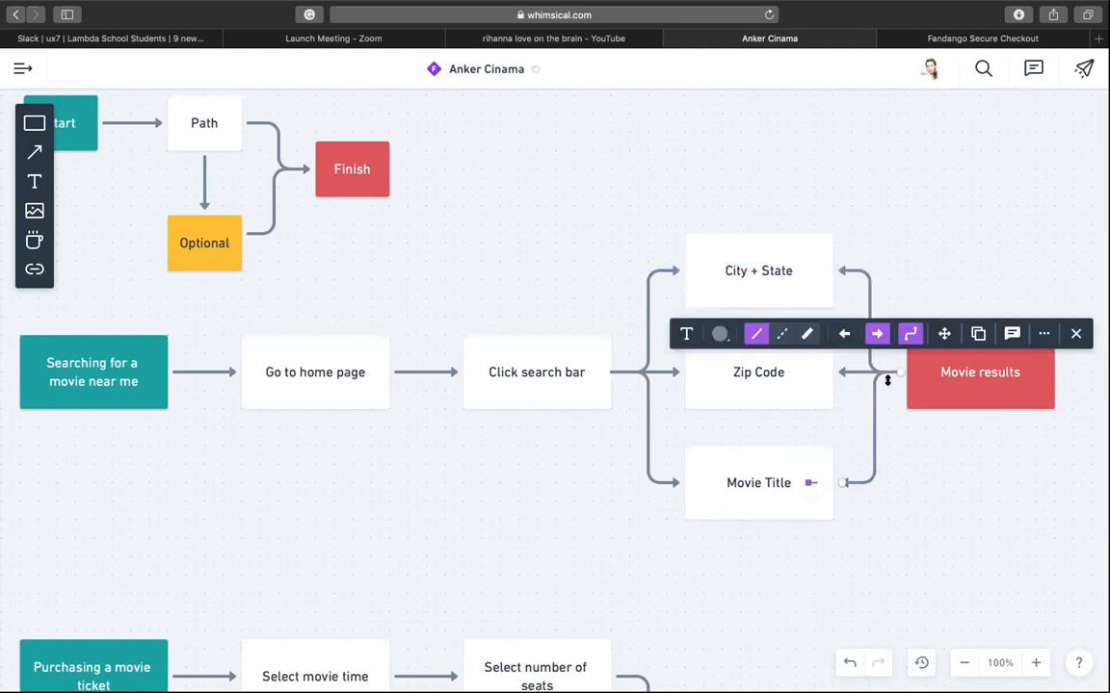
click(846, 334)
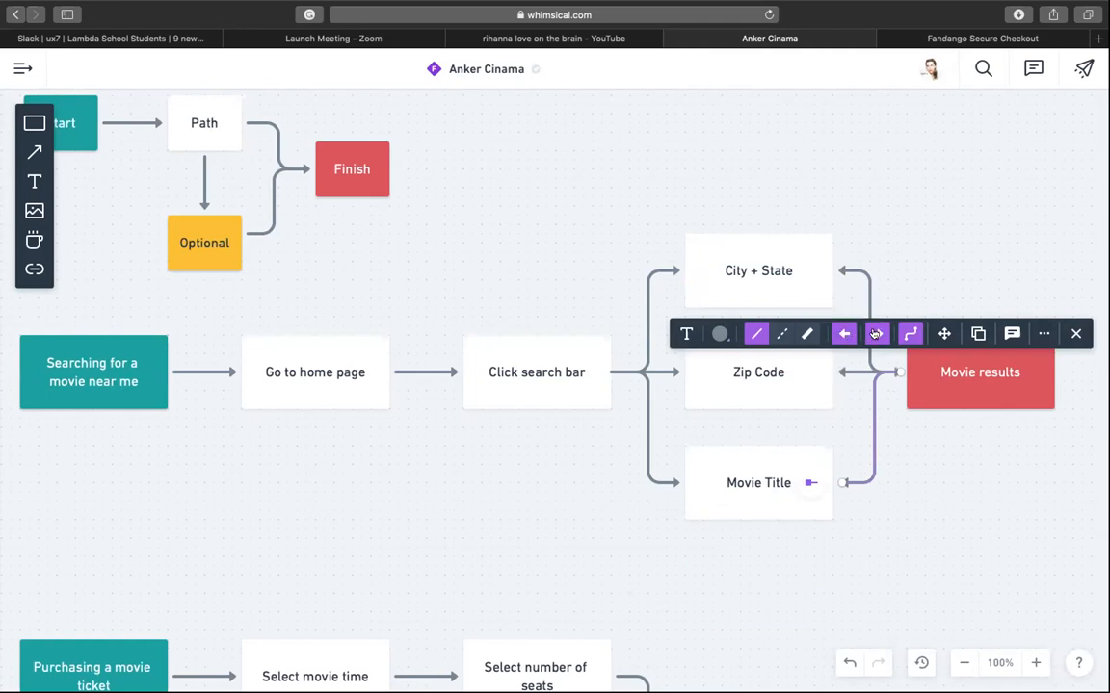
click(843, 372)
click(832, 329)
click(865, 330)
click(848, 271)
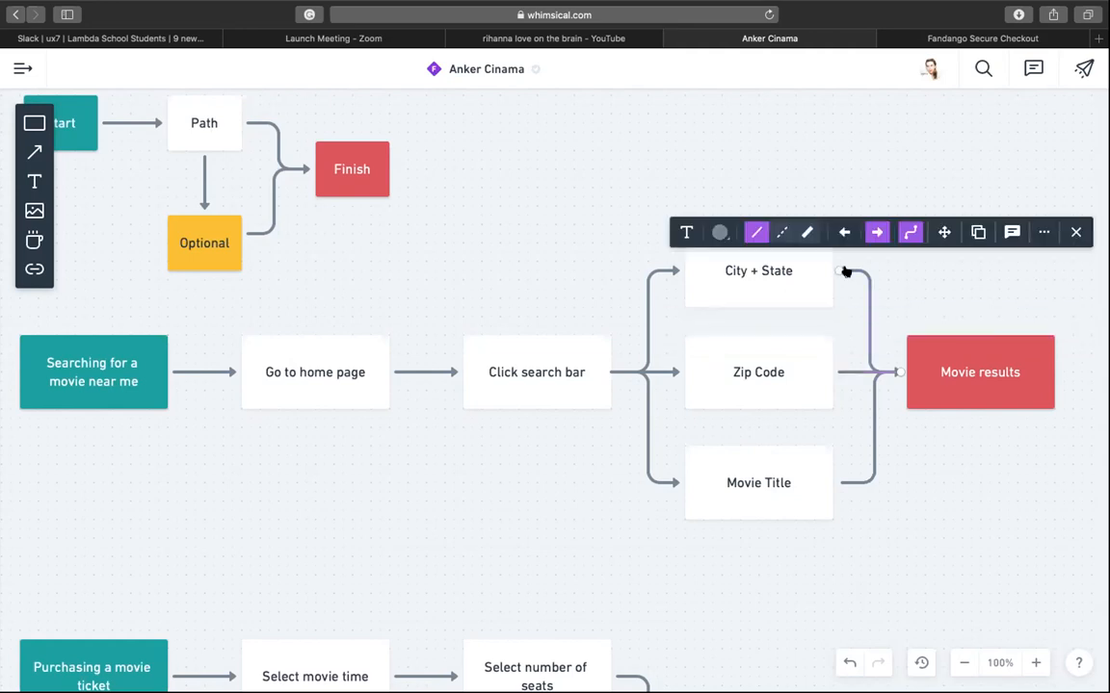
click(844, 232)
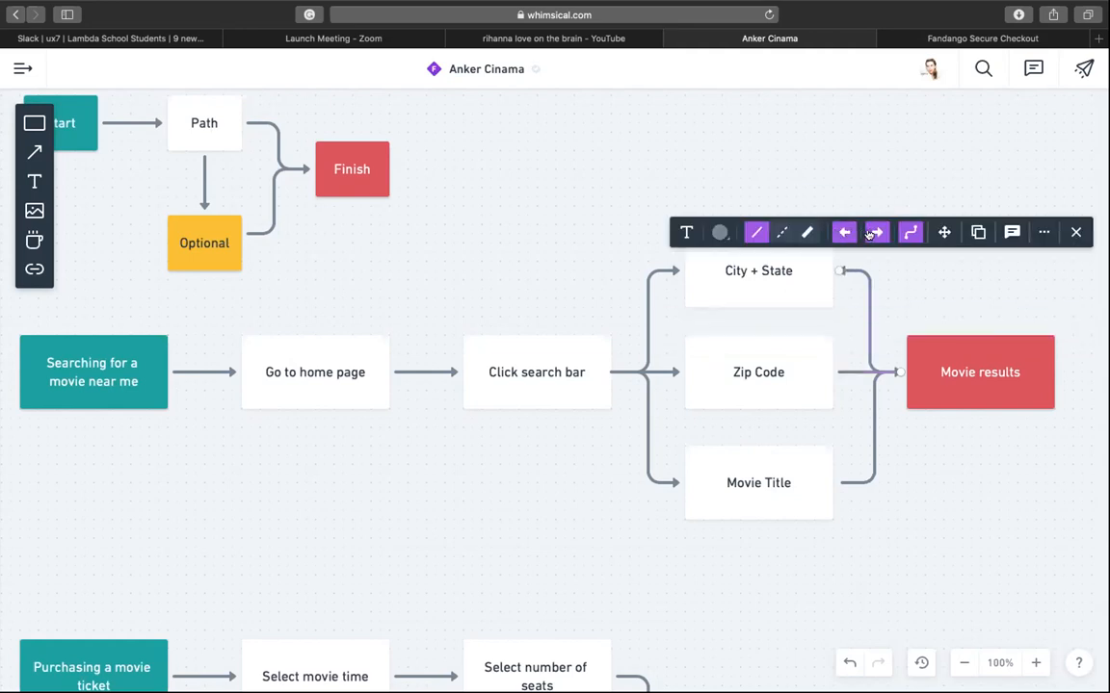
click(875, 232)
click(879, 277)
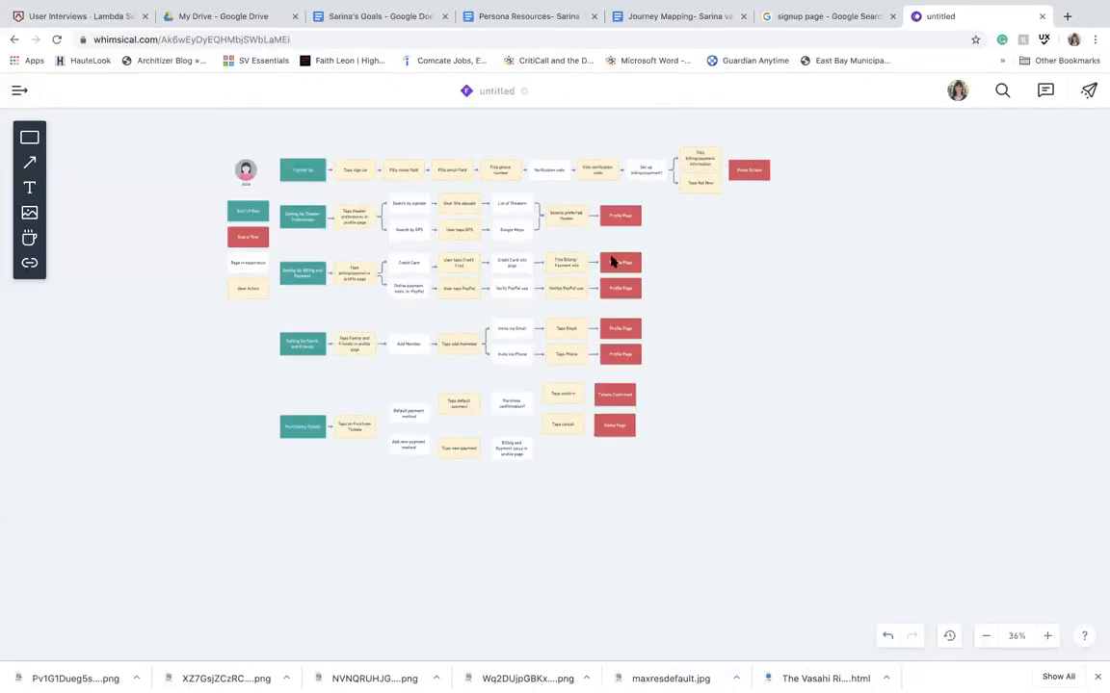
- Examine the untitled flowchart's sign-up flow, from Signing Up through the verification and billing boxes to Home Screen, along with its color key
scroll(682, 281, up, 1)
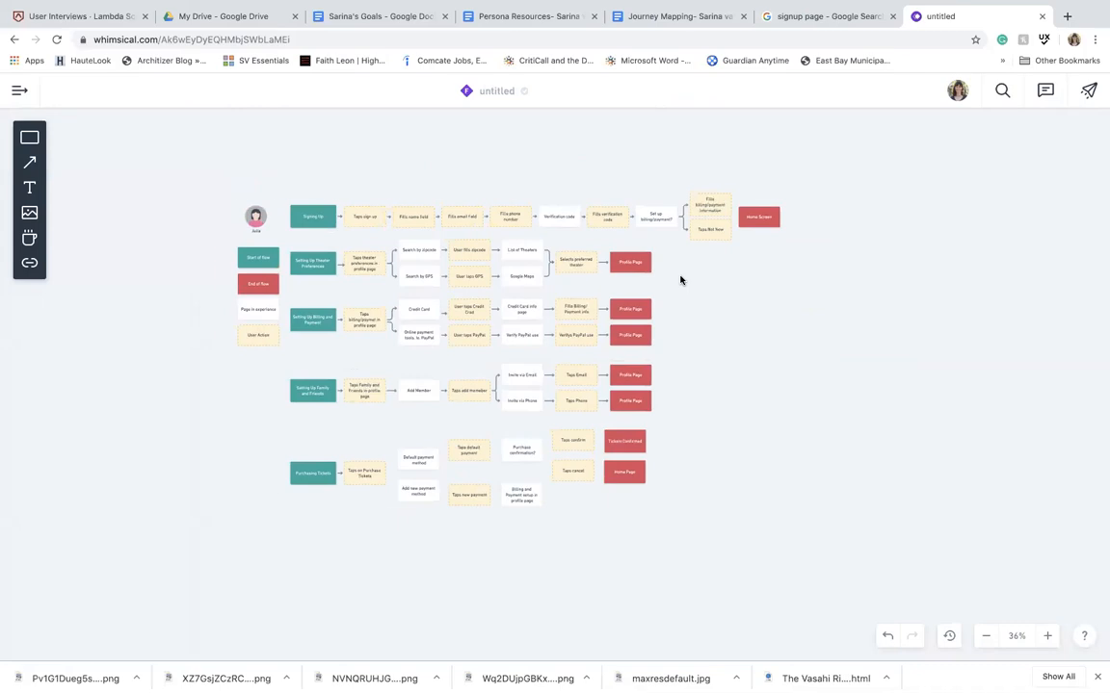
scroll(680, 280, up, 2)
scroll(680, 280, up, 5)
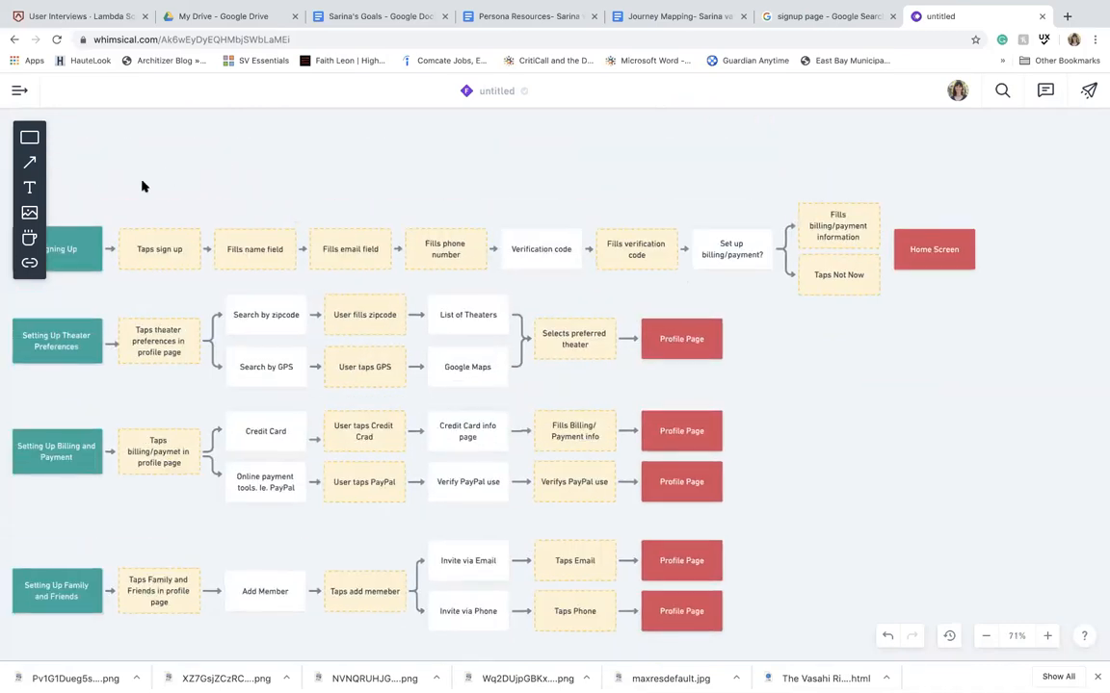
scroll(195, 188, left, 5)
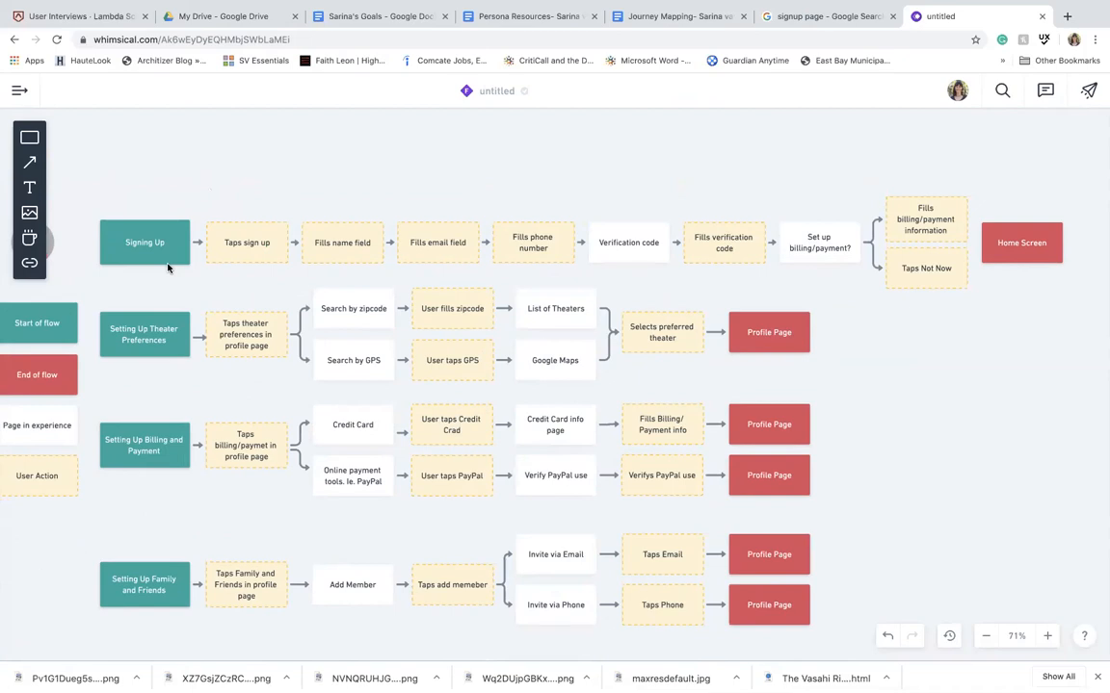
scroll(256, 274, right, 2)
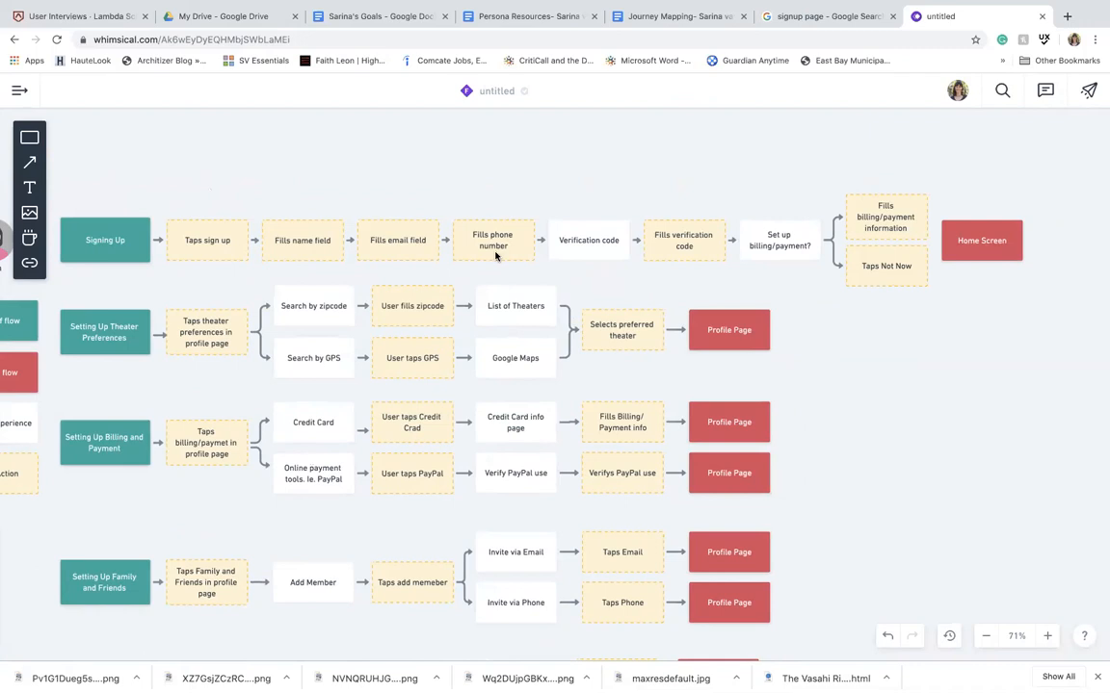
scroll(495, 255, right, 5)
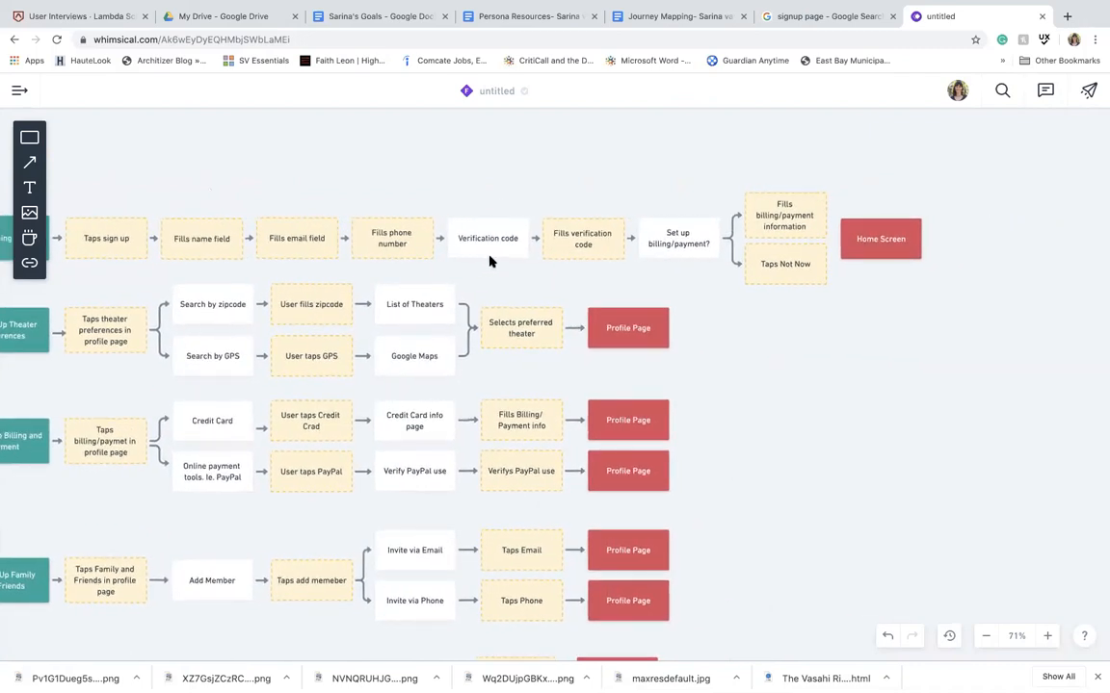
scroll(489, 261, right, 3)
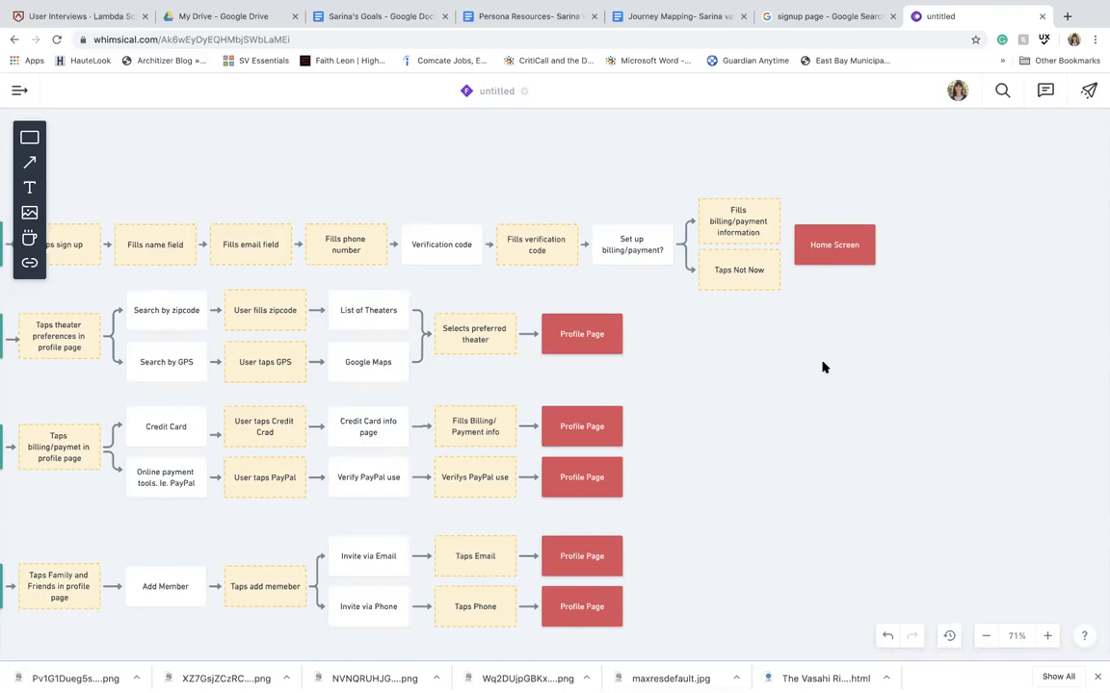
scroll(823, 367, down, 3)
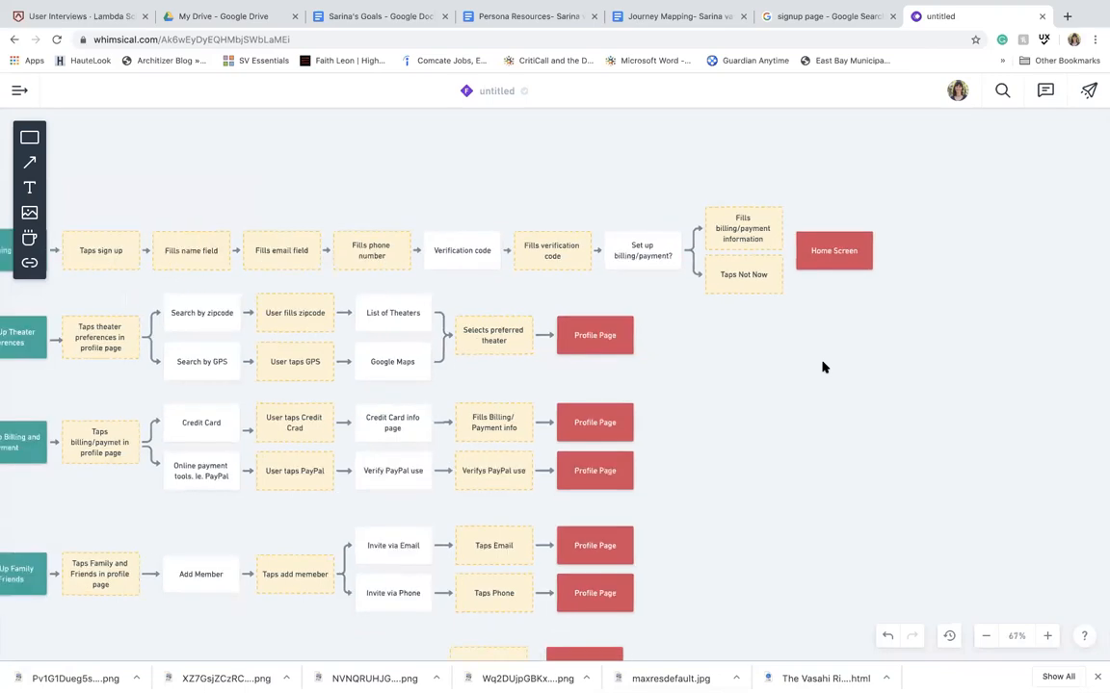
scroll(823, 367, left, 2)
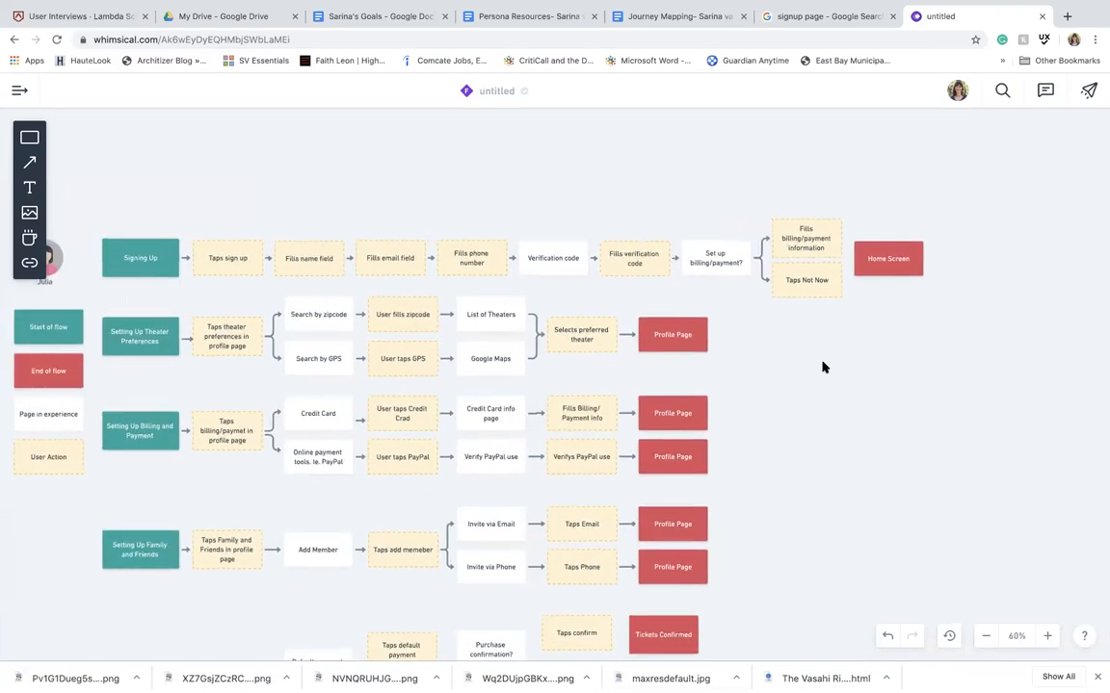
scroll(824, 367, up, 1)
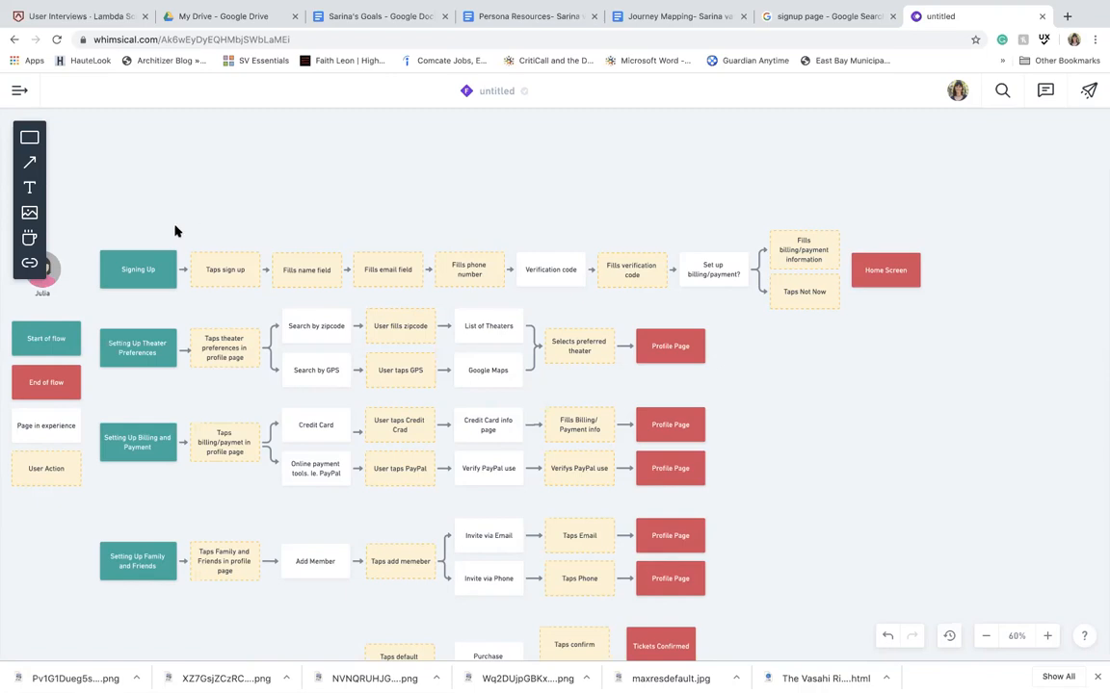
- Rename the Signing Up start box of the first flow as "Splash"
click(136, 274)
click(136, 273)
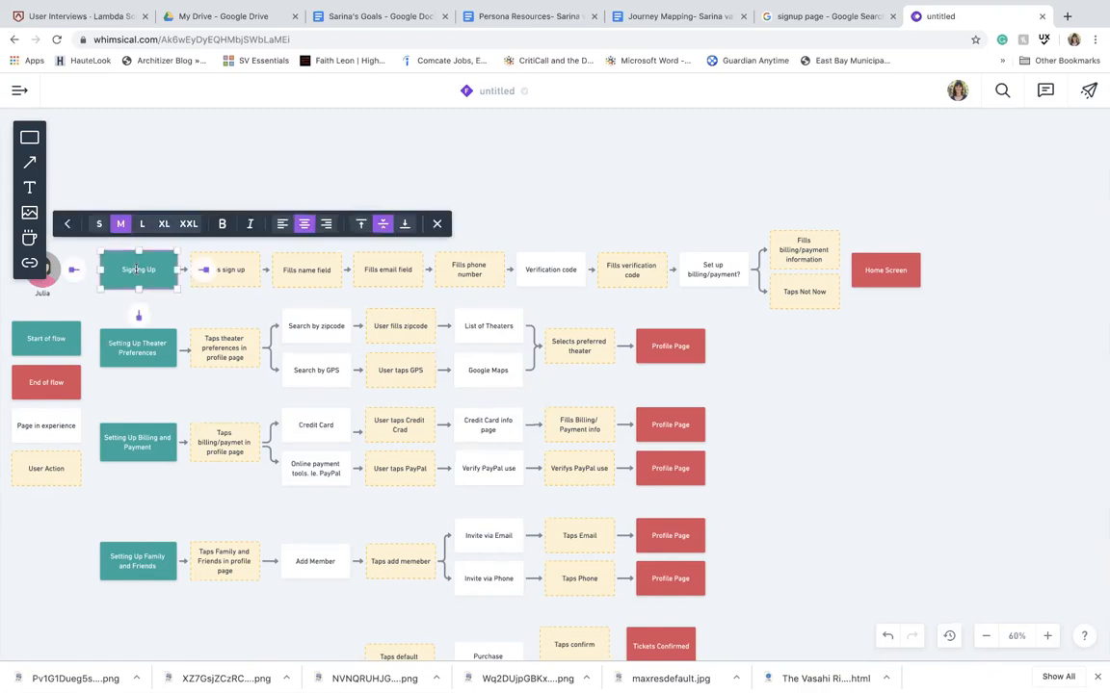
triple_click(136, 270)
text(Si)
key(BackSpace)
text(plash)
key(Escape)
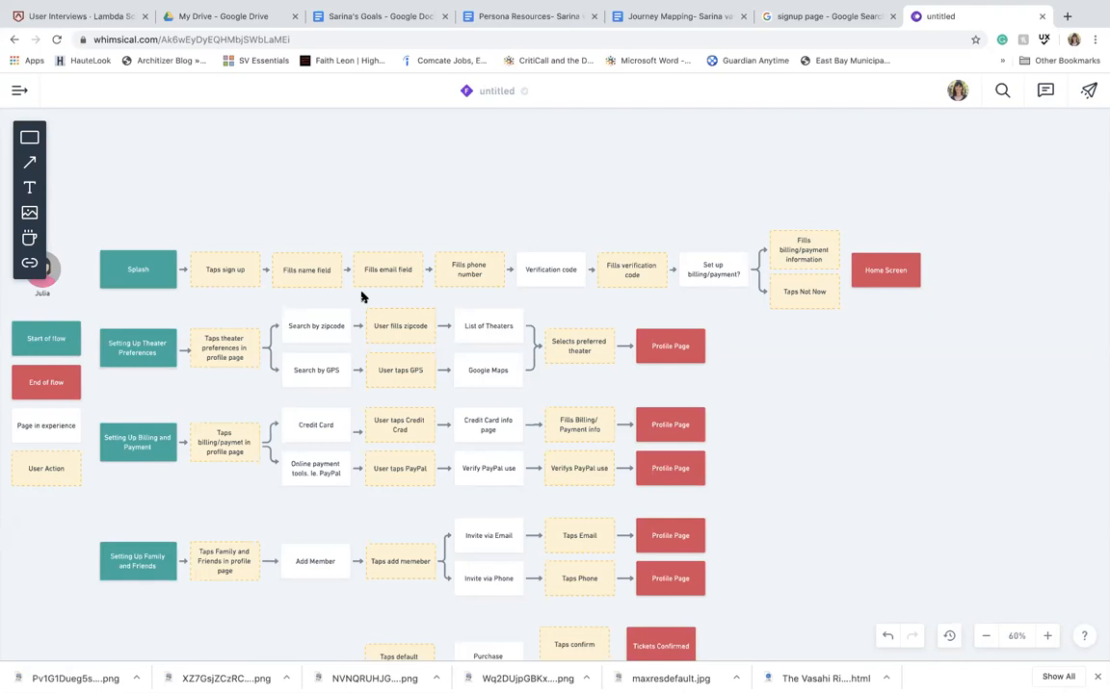
- Examine the flows for theater preferences, billing and payment, family and friends, and purchasing tickets
scroll(362, 296, down, 2)
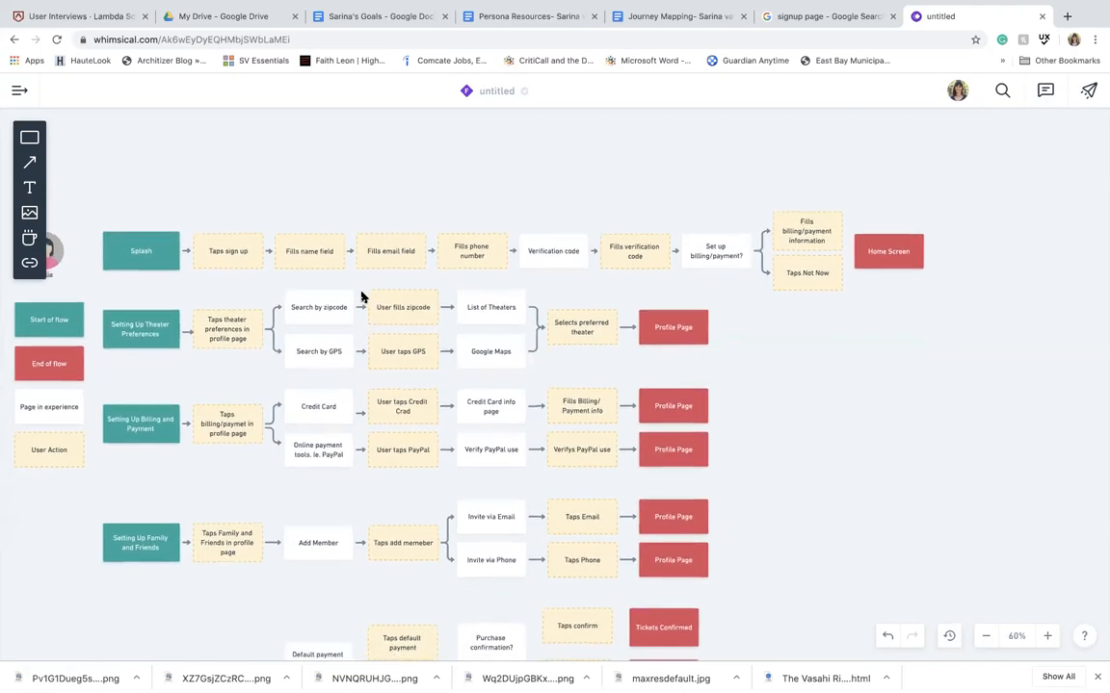
scroll(363, 297, down, 4)
scroll(363, 296, left, 4)
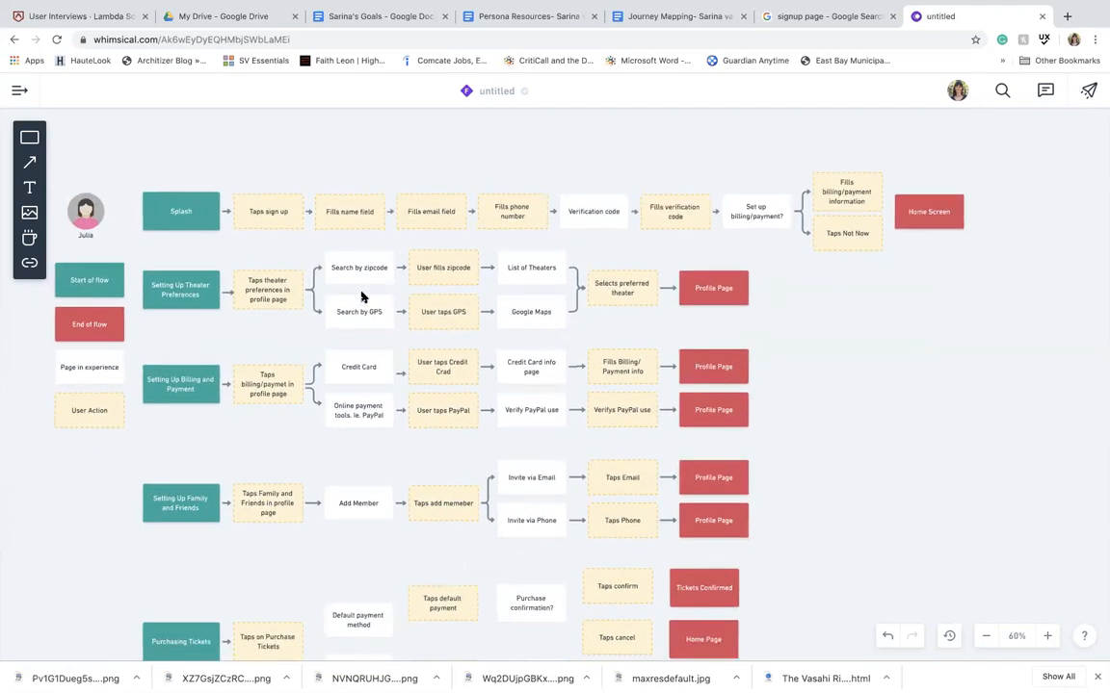
scroll(363, 297, down, 2)
scroll(362, 297, left, 2)
scroll(362, 297, down, 1)
scroll(362, 296, left, 1)
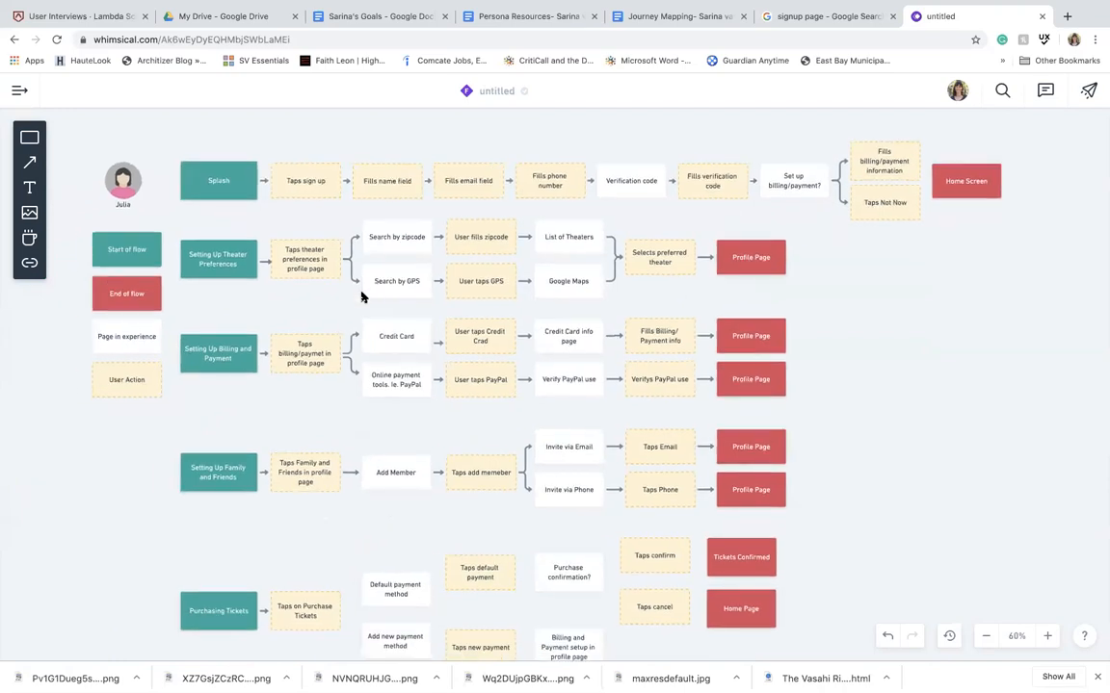
scroll(362, 297, down, 1)
scroll(362, 297, left, 1)
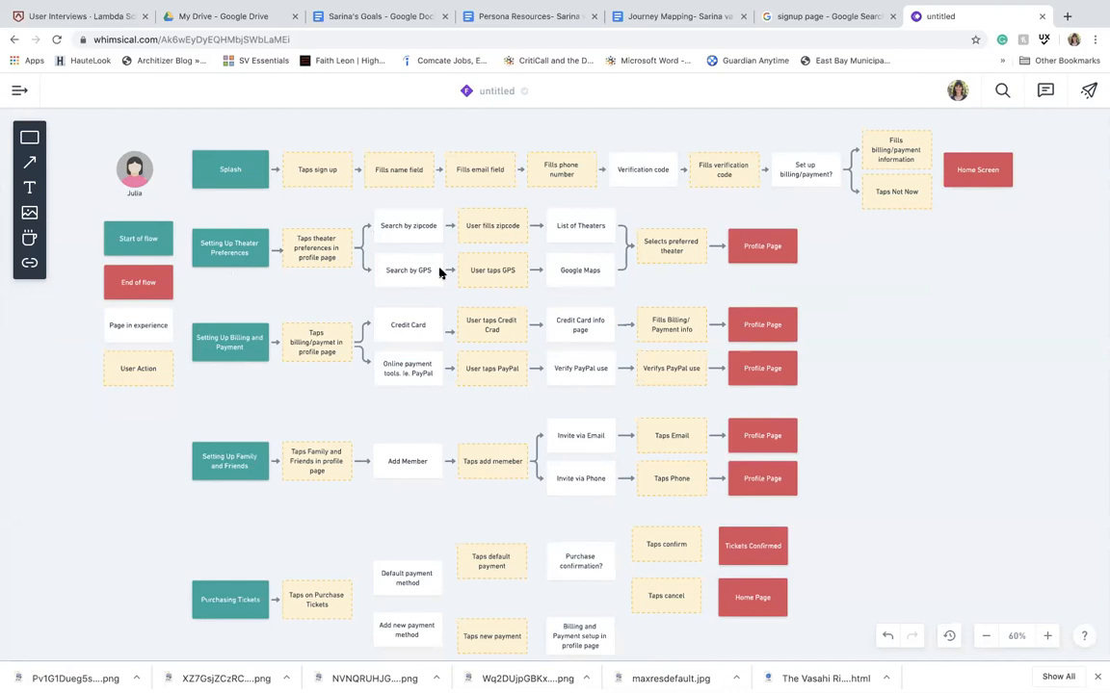
scroll(440, 270, right, 3)
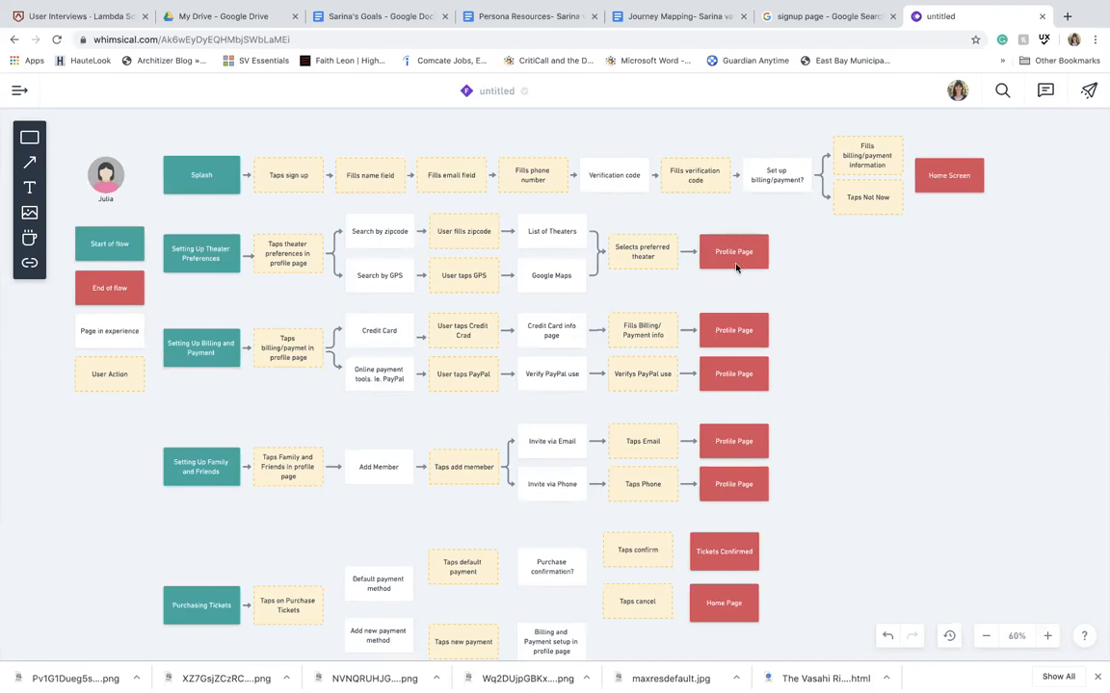
- Duplicate the Online payment tools box just below the original and label the copy "Payment Page"
scroll(274, 308, down, 1)
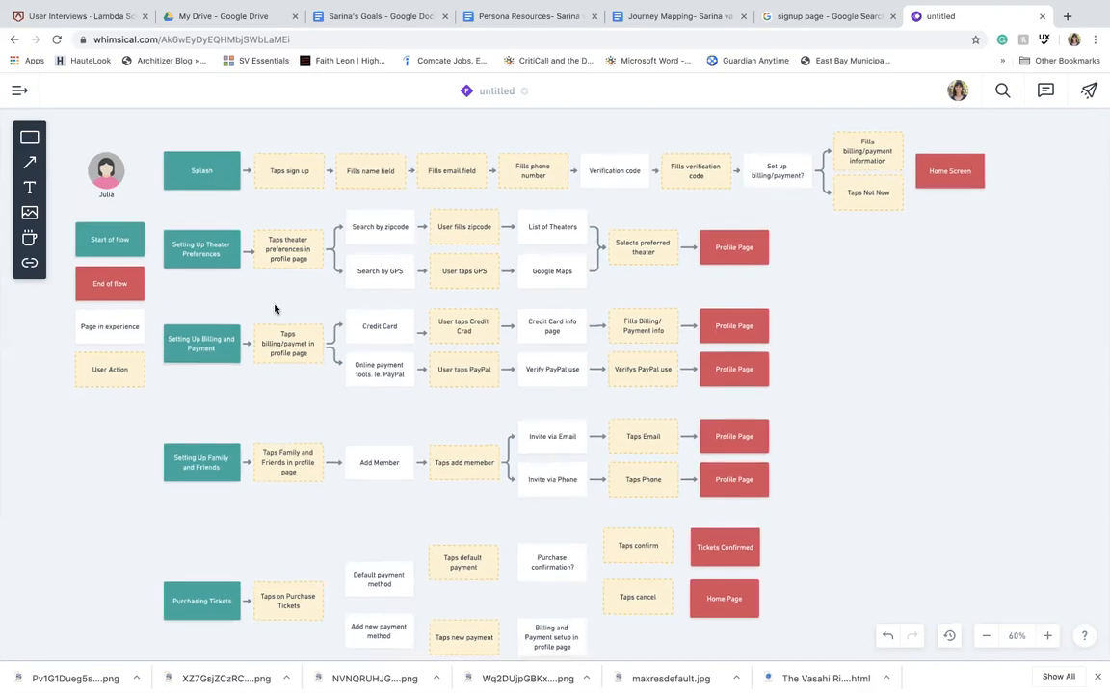
scroll(275, 308, down, 1)
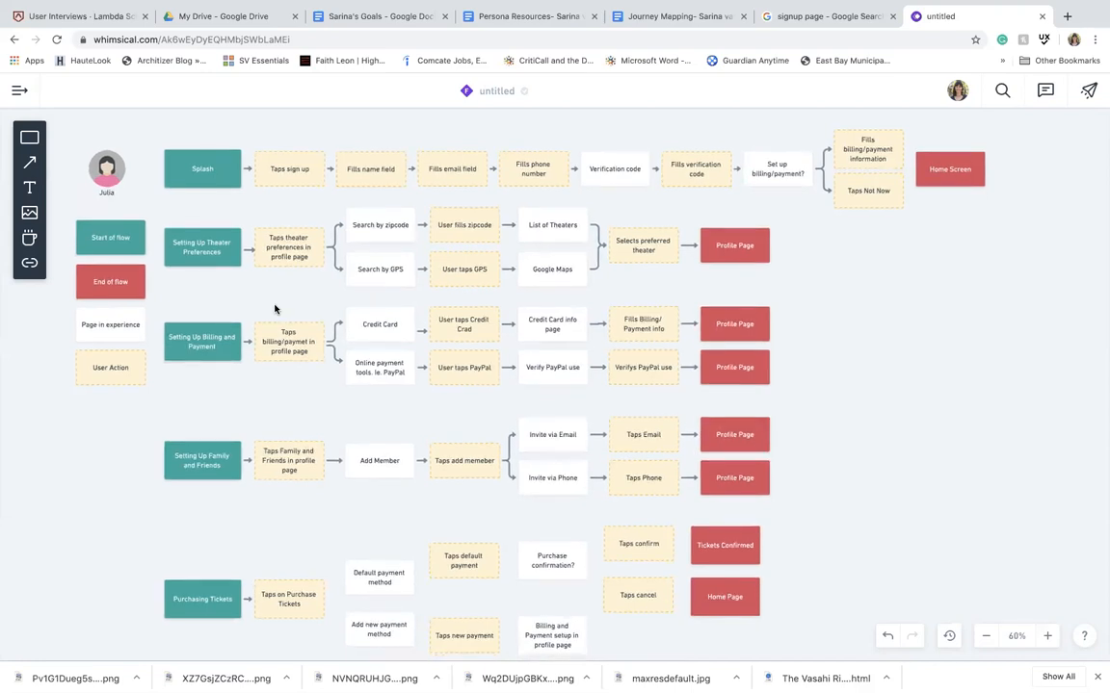
scroll(277, 306, down, 3)
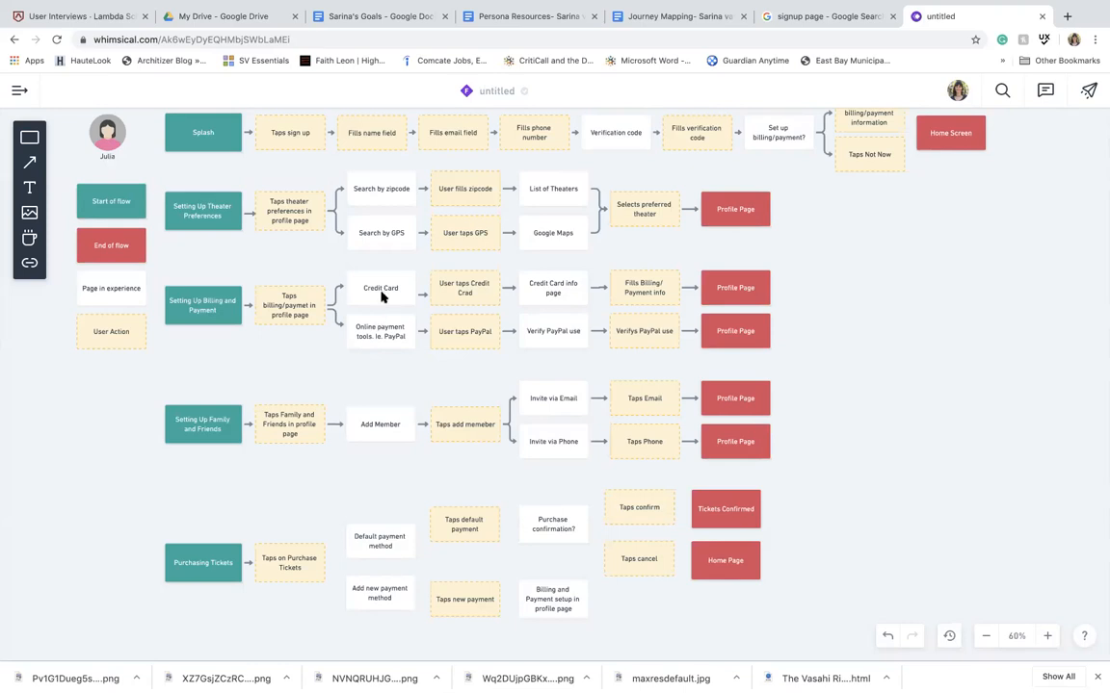
click(372, 344)
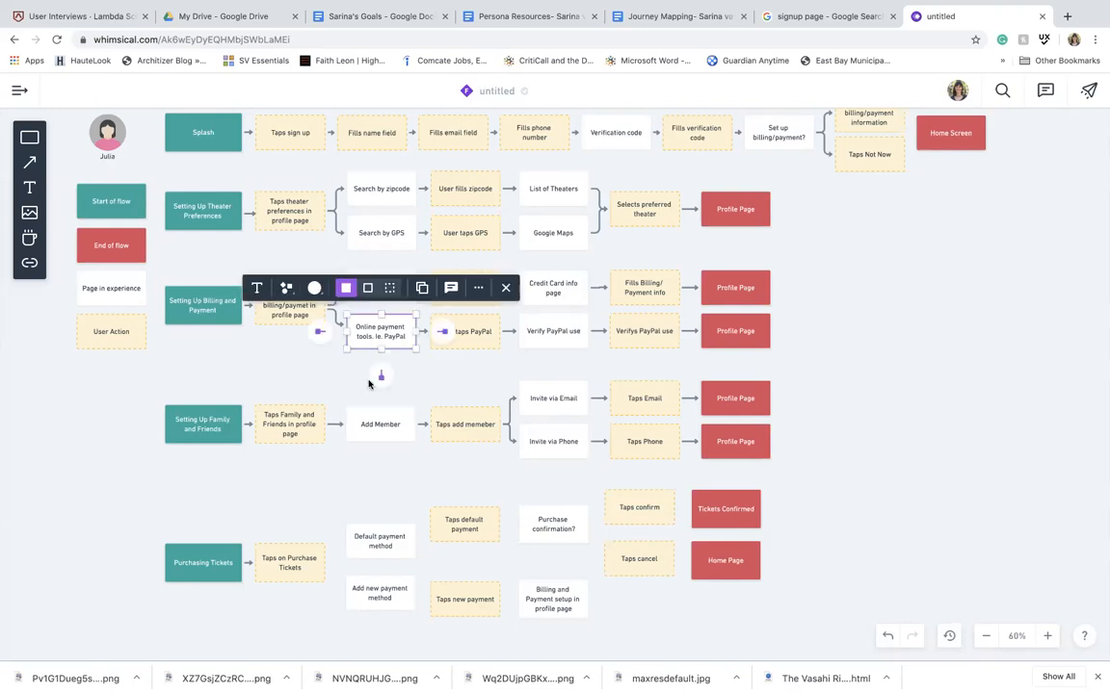
drag(370, 336, 370, 385)
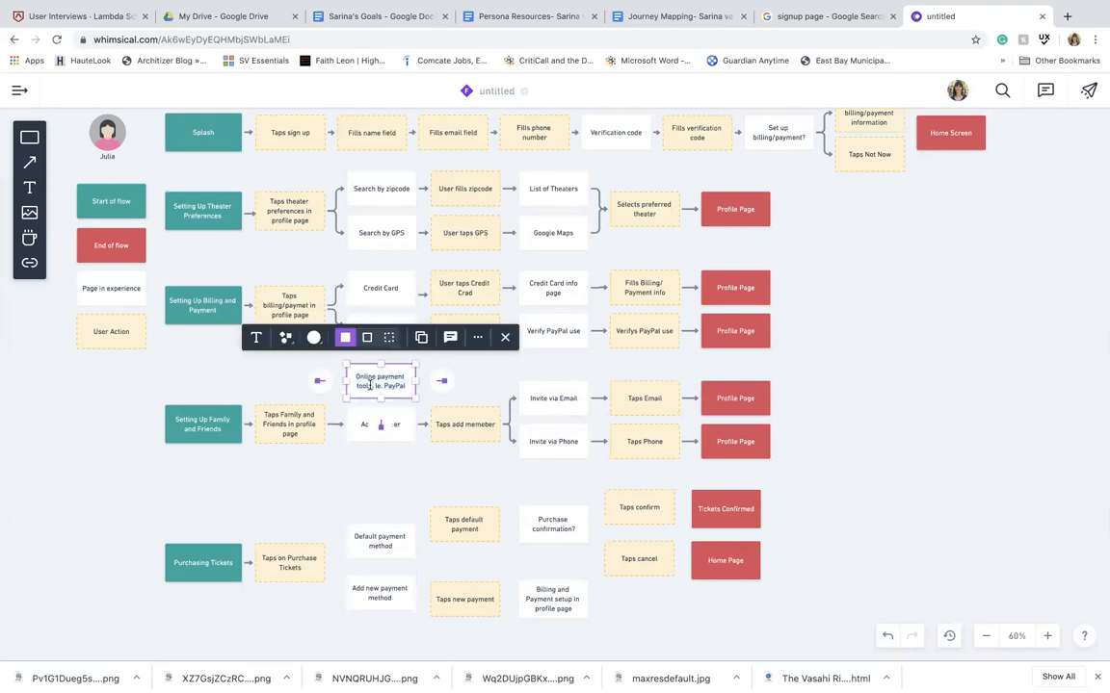
text(Payment Page)
click(241, 332)
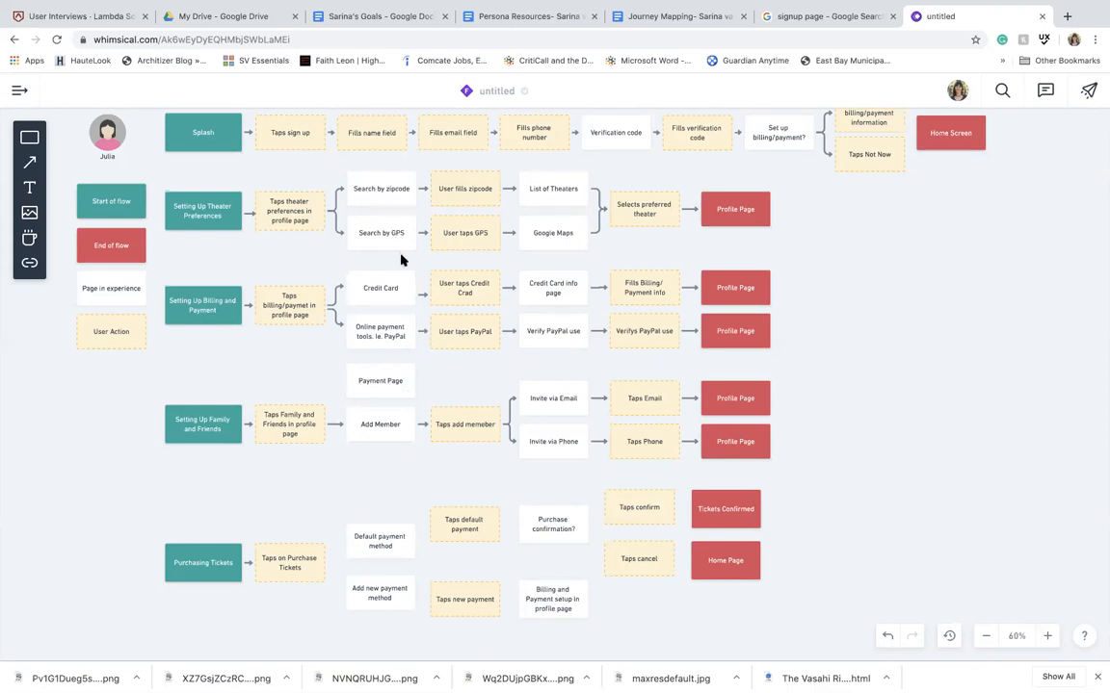
- Delete the Search by zipcode box and move Search by GPS up in line with the theater preferences action
click(383, 196)
key(Delete)
drag(390, 236, 391, 216)
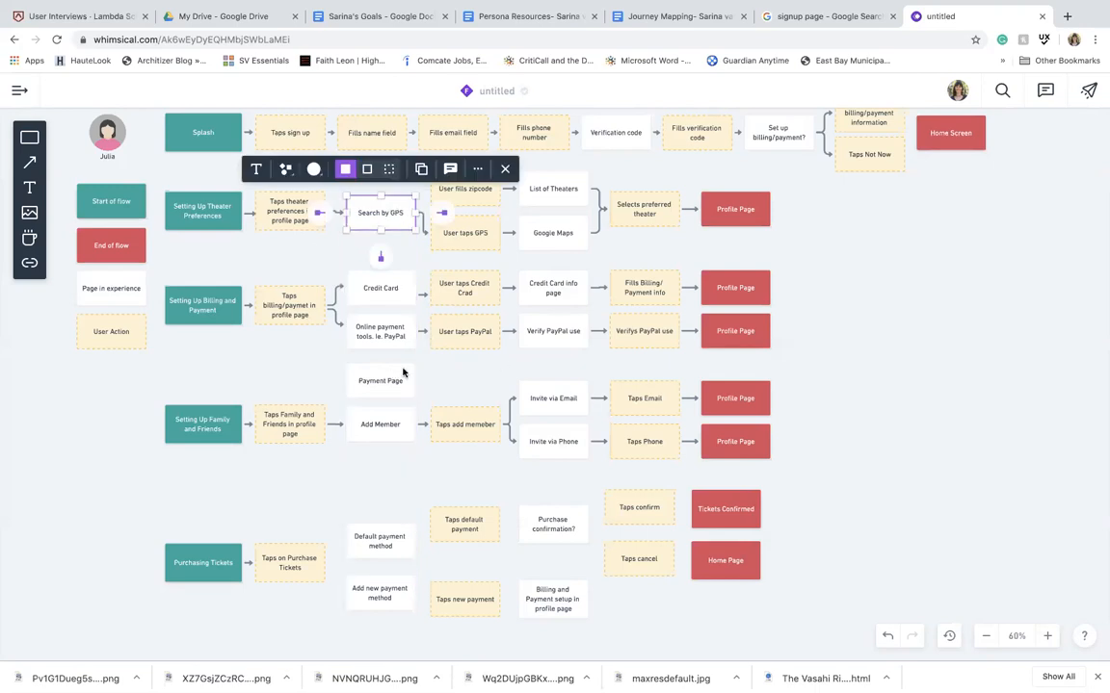
- Delete the Profile Page end boxes that follow Verifys PayPal use and Taps Email
scroll(463, 373, down, 1)
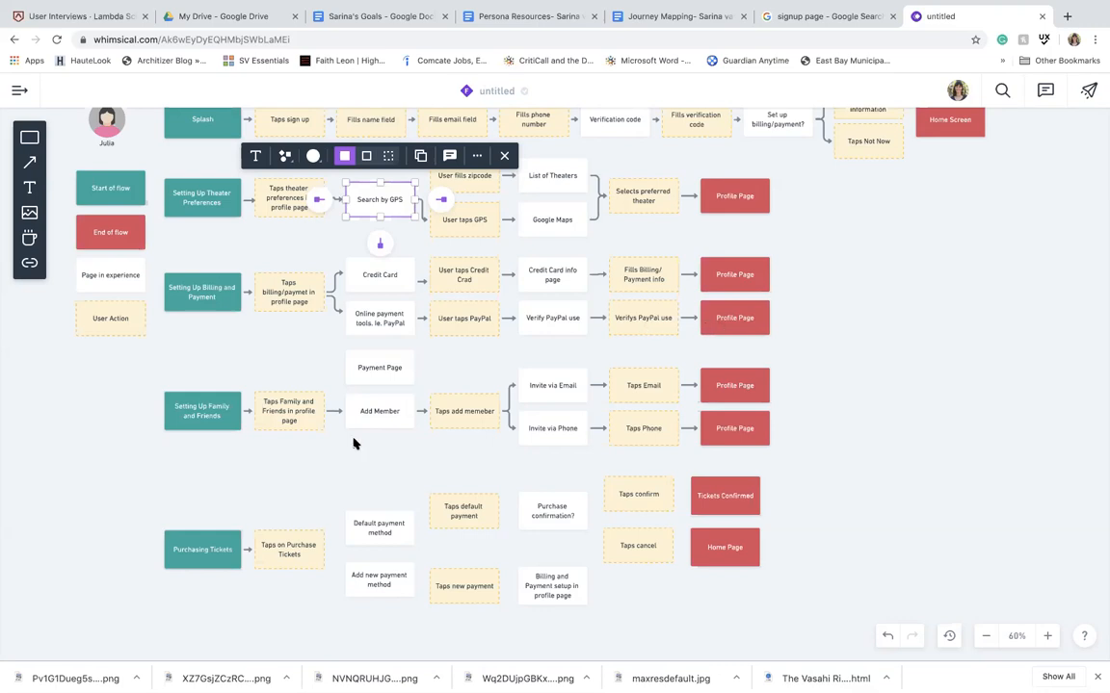
scroll(353, 443, down, 2)
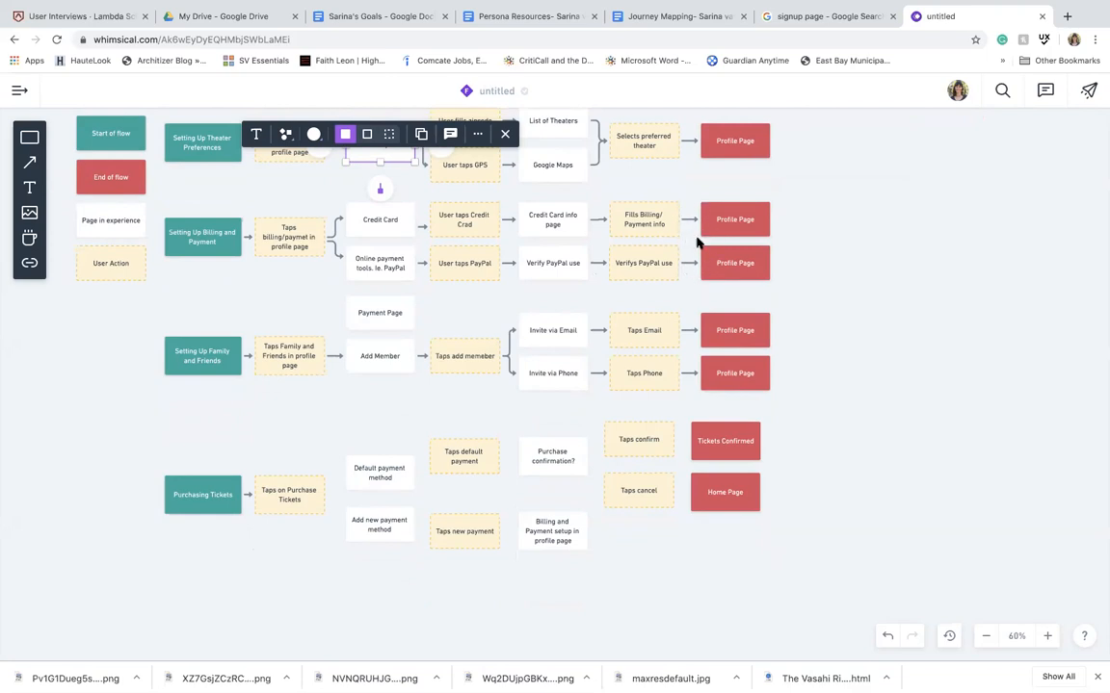
click(756, 266)
key(Delete)
click(755, 330)
key(Delete)
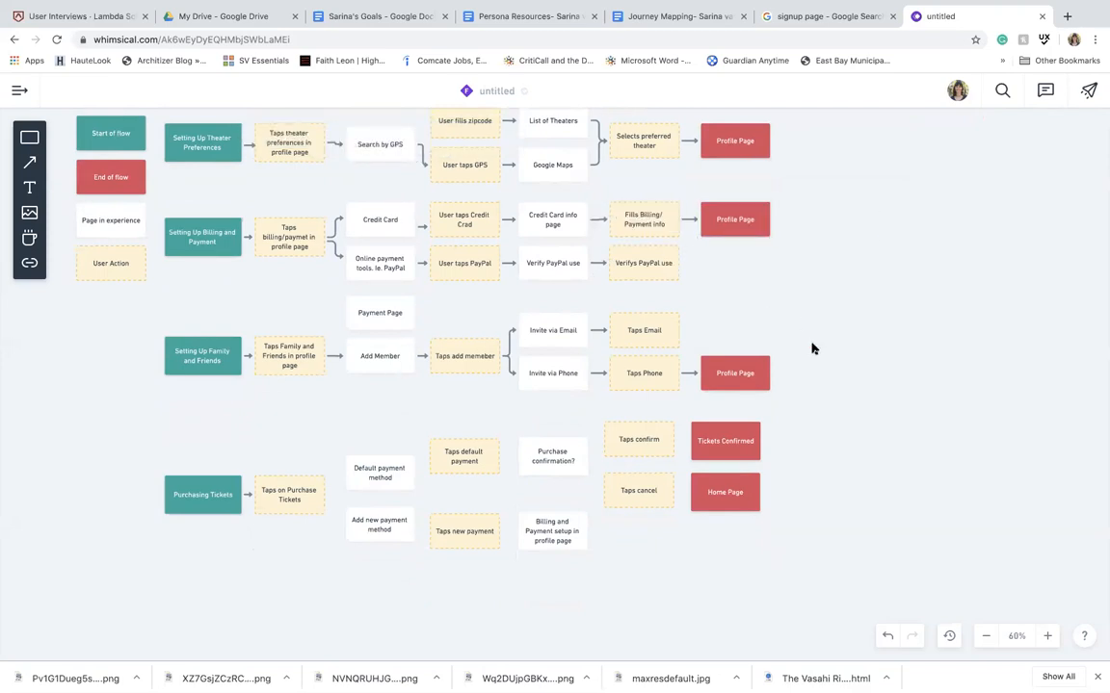
- Examine the Purchasing Tickets flow with its payment, confirm and cancel boxes, then review the whole flowchart from Splash onward
scroll(482, 401, down, 2)
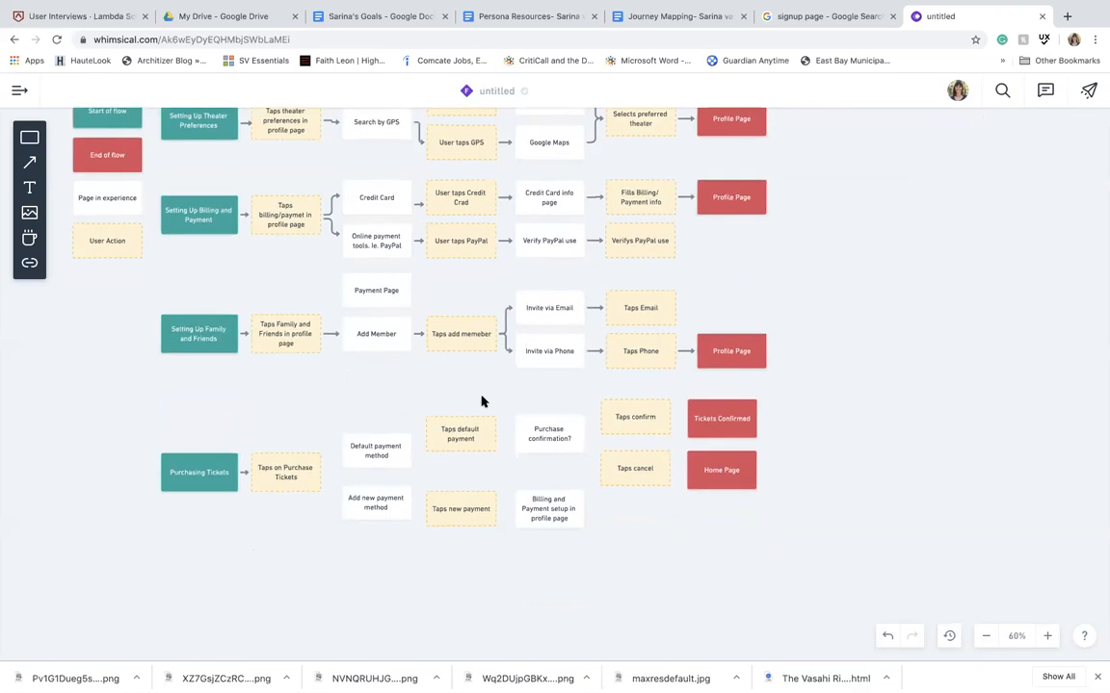
scroll(482, 401, down, 1)
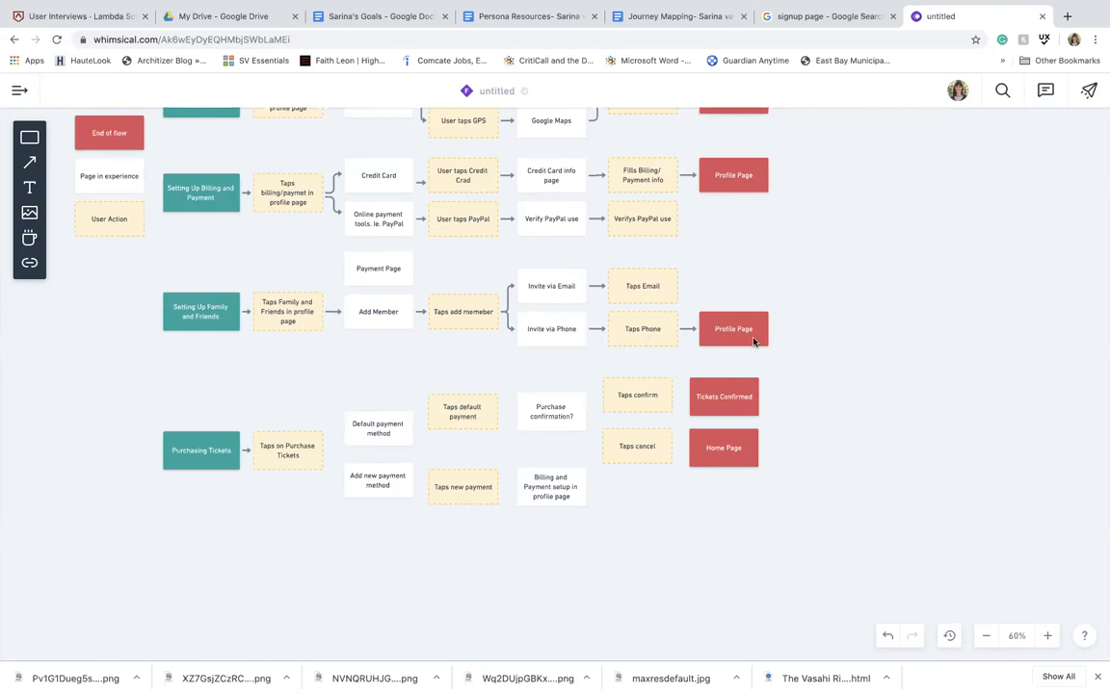
scroll(421, 390, down, 2)
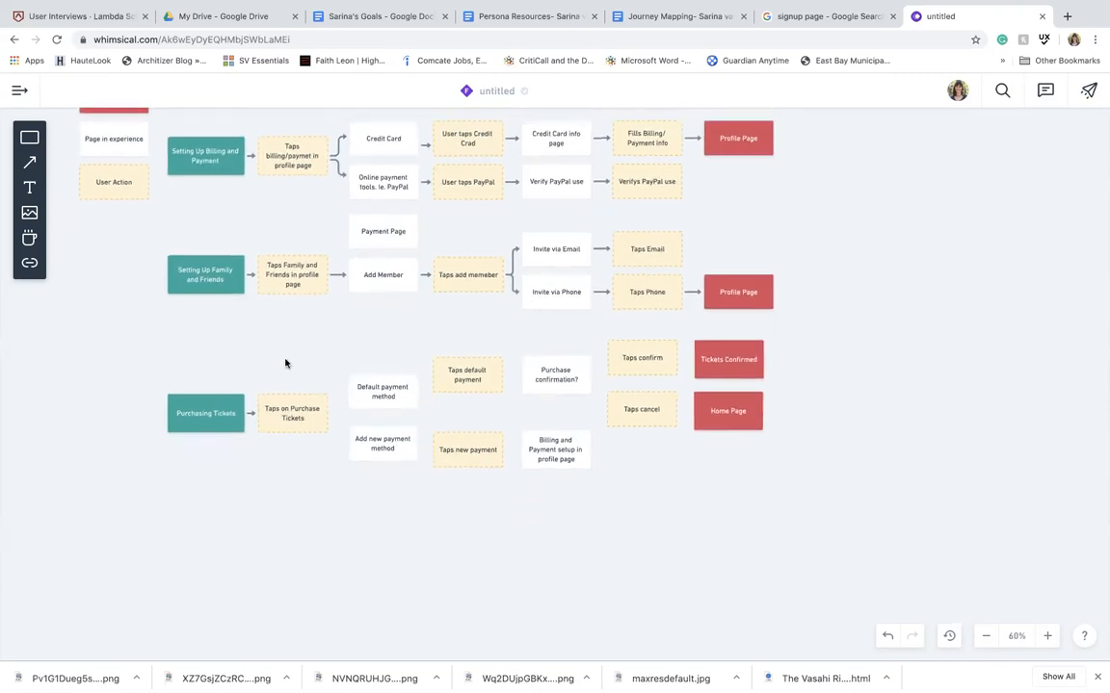
scroll(244, 445, down, 1)
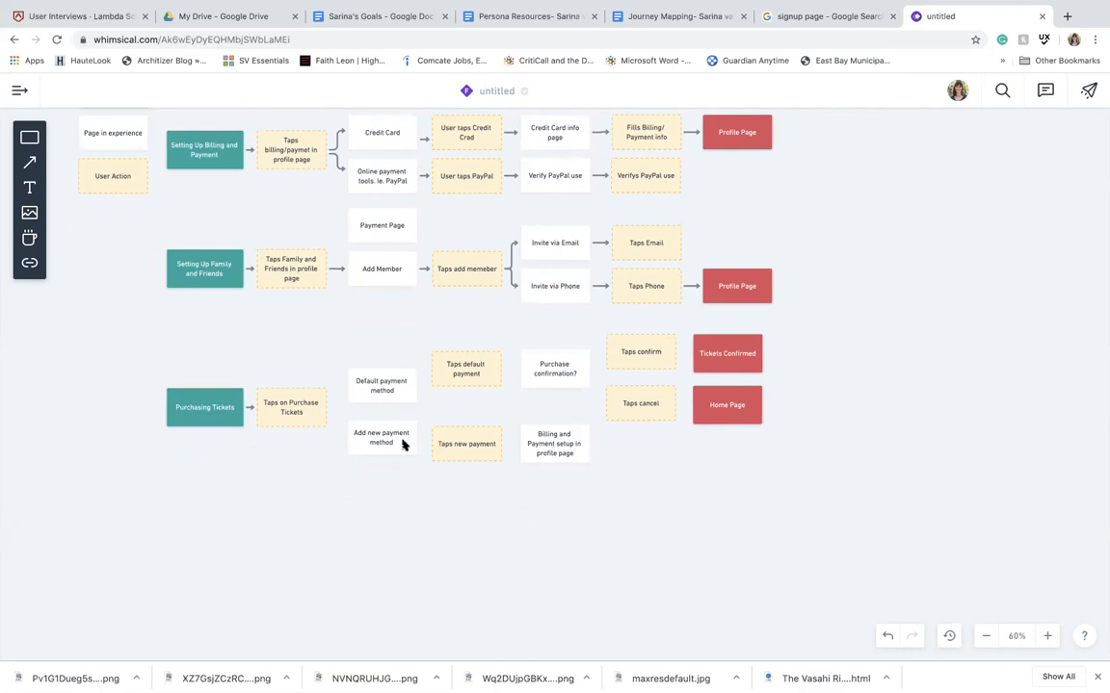
click(632, 356)
click(615, 390)
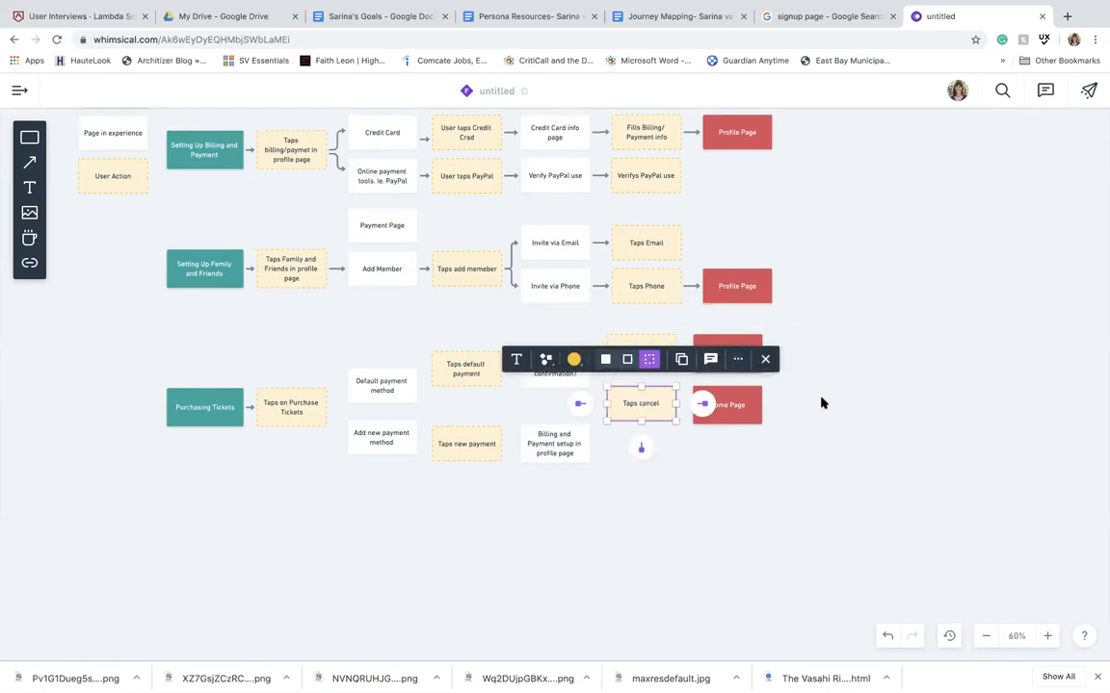
click(629, 492)
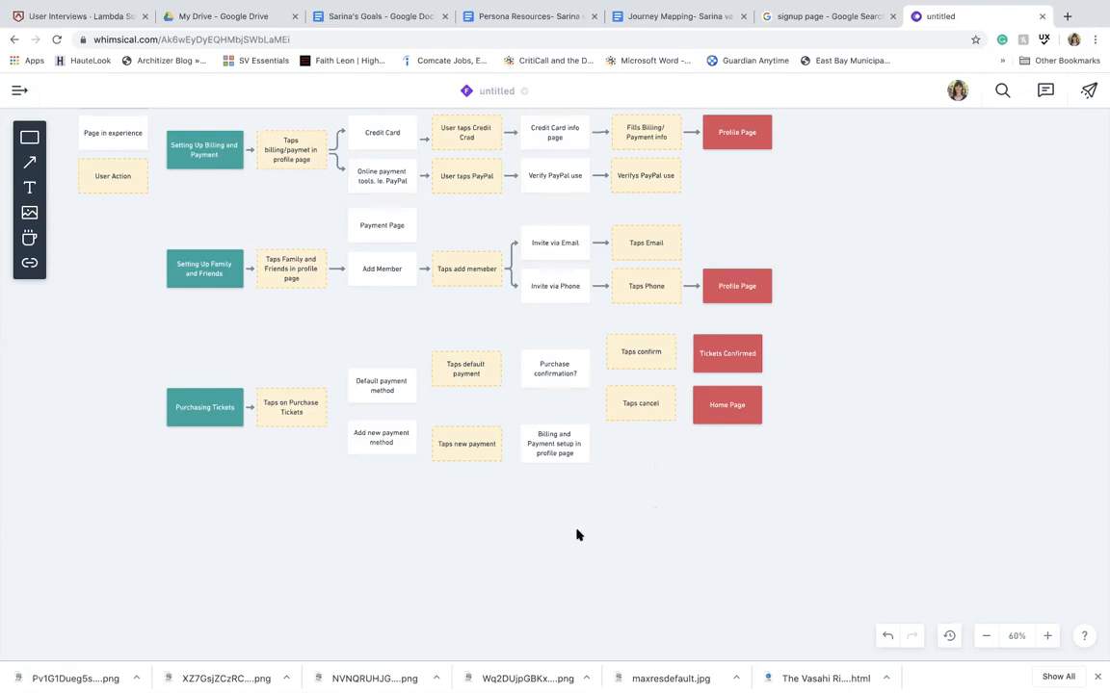
scroll(575, 523, up, 3)
scroll(607, 524, up, 5)
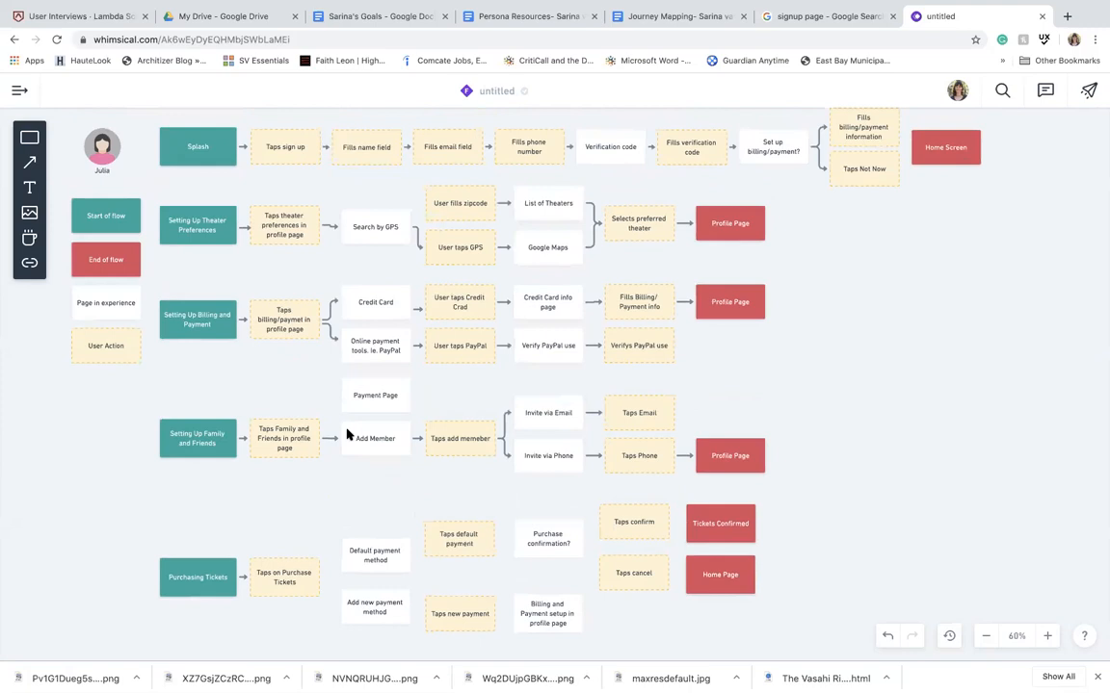
scroll(337, 405, down, 1)
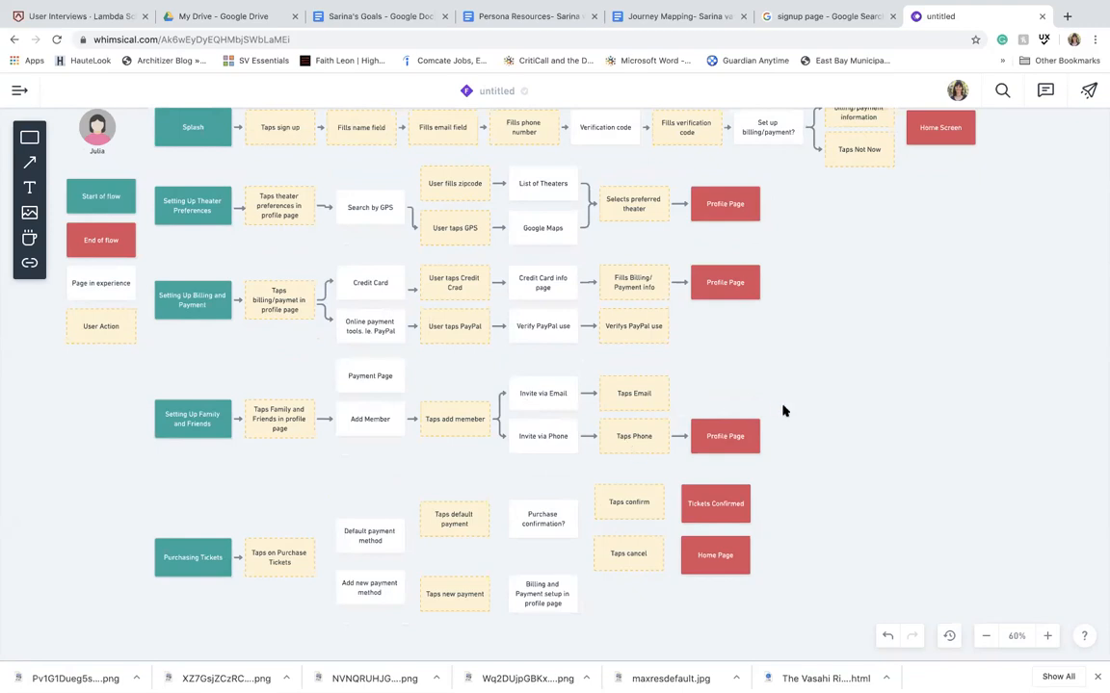
scroll(785, 411, up, 1)
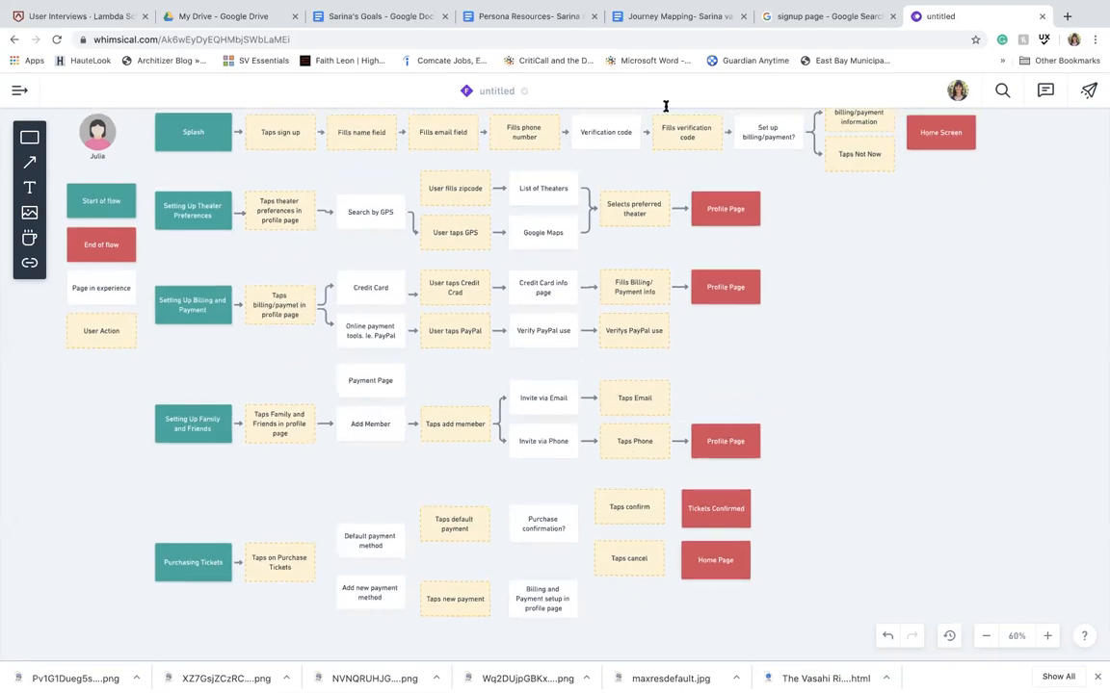
scroll(665, 109, right, 1)
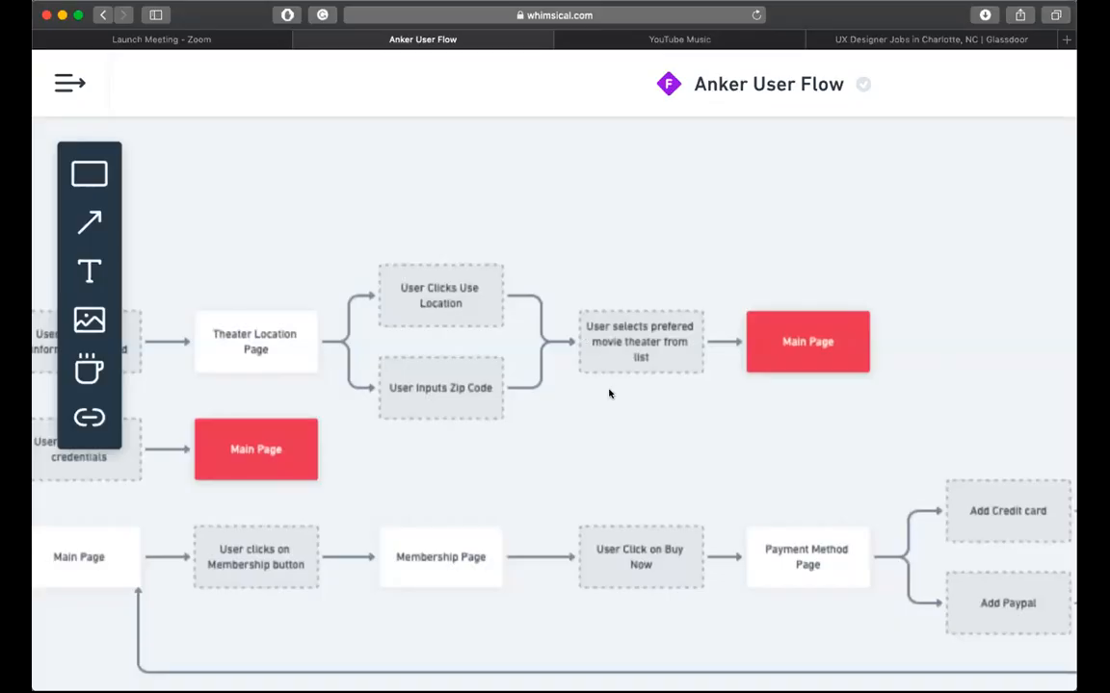
- Examine the overall layout of the Anker User Flow chart and its Sign up/Log in Page flow through to Main Page
scroll(608, 394, down, 5)
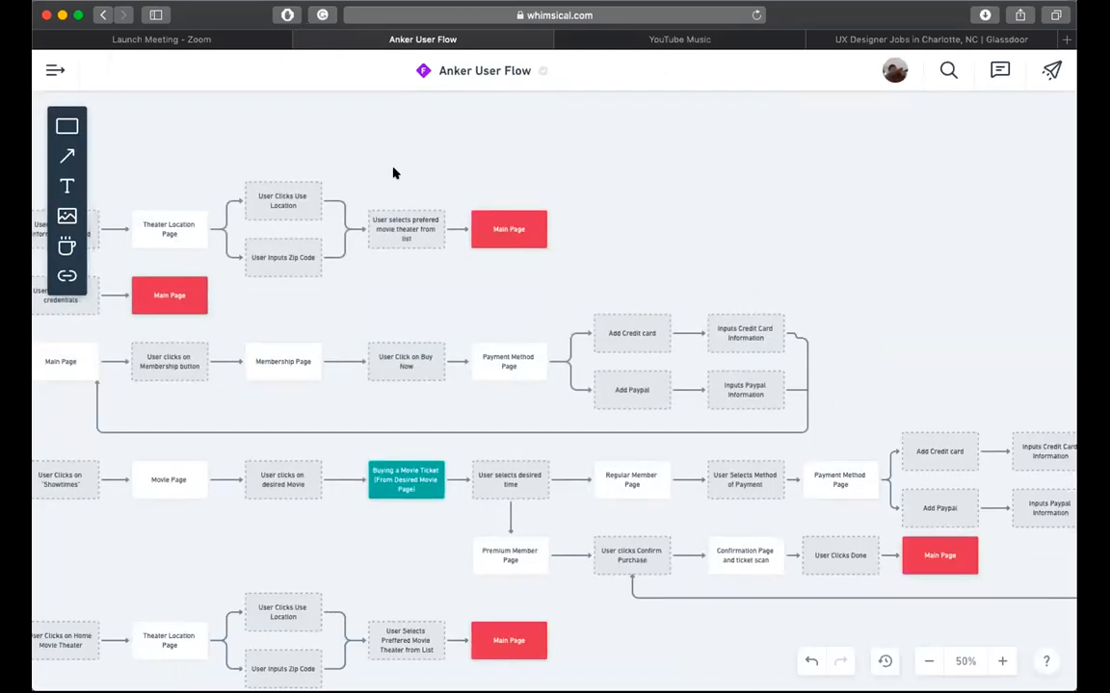
scroll(393, 173, left, 10)
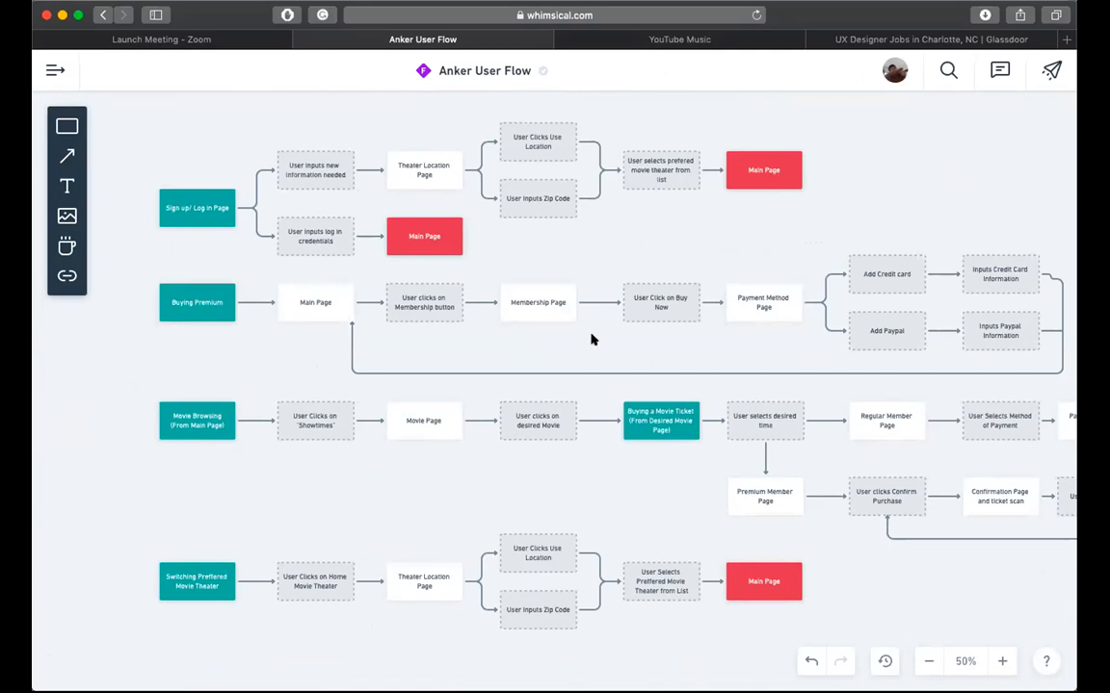
scroll(591, 339, right, 3)
scroll(591, 339, down, 2)
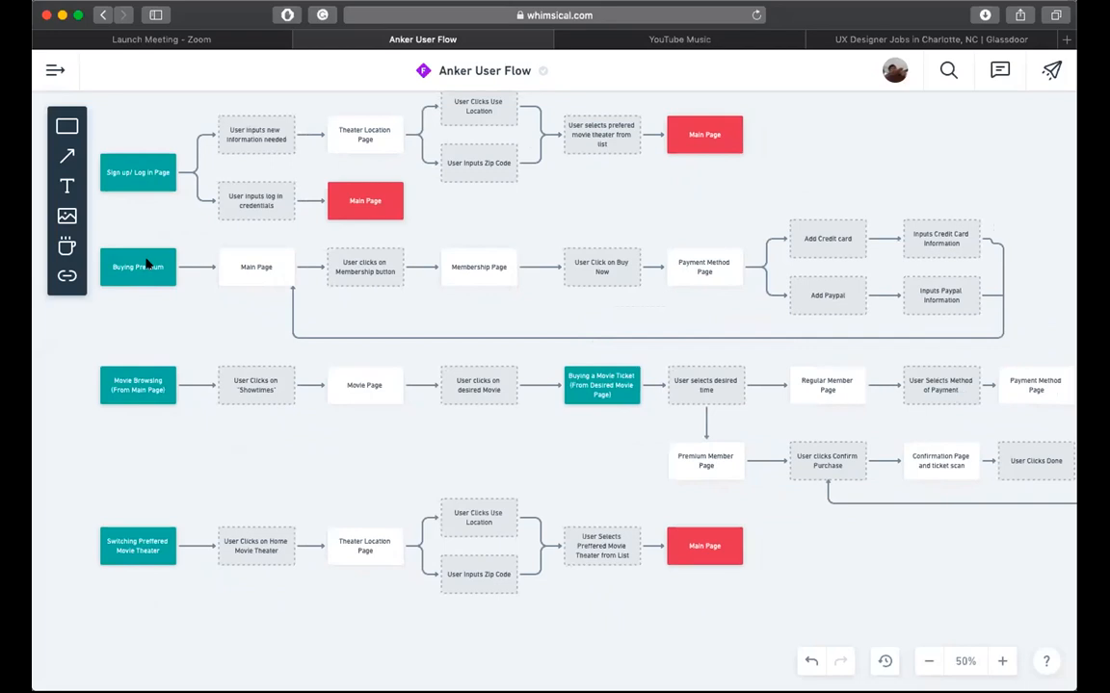
scroll(147, 265, up, 2)
scroll(146, 264, left, 2)
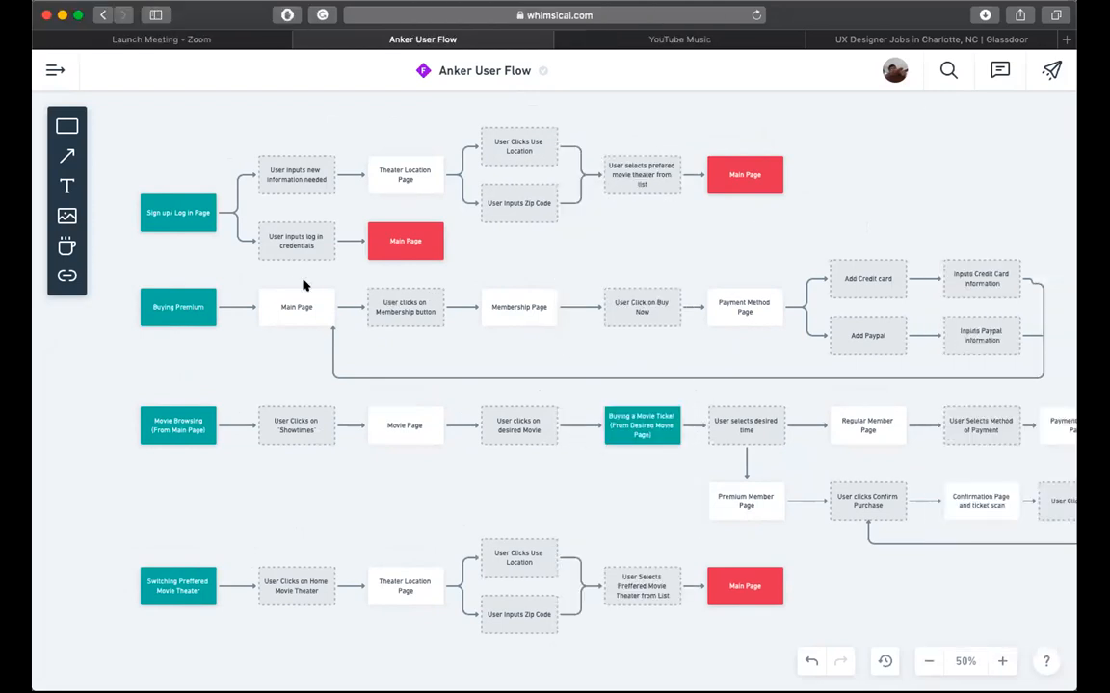
scroll(303, 285, right, 2)
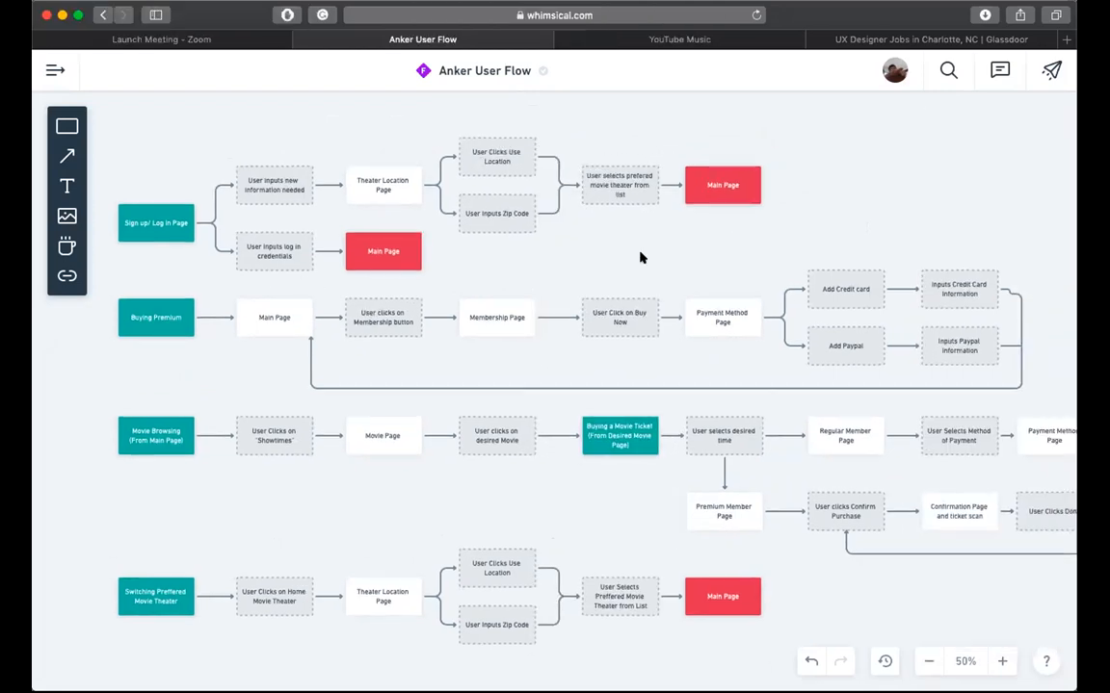
- Examine the Buying Premium flow from Main Page through the credit card and PayPal branches and its return connector
scroll(276, 350, right, 3)
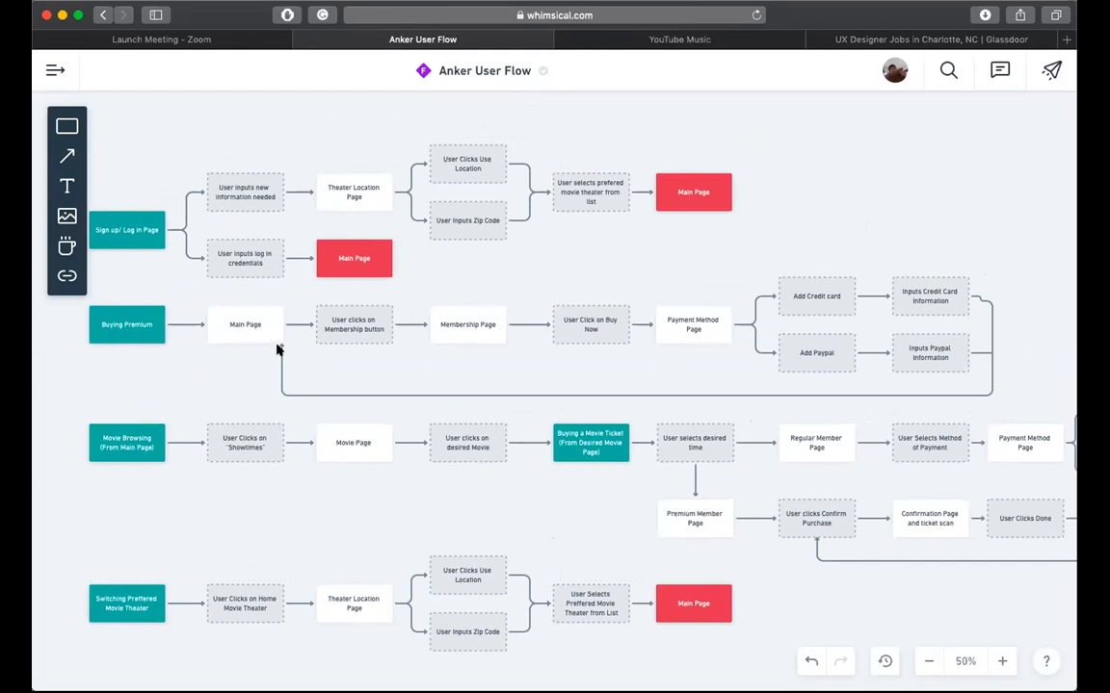
scroll(276, 350, left, 2)
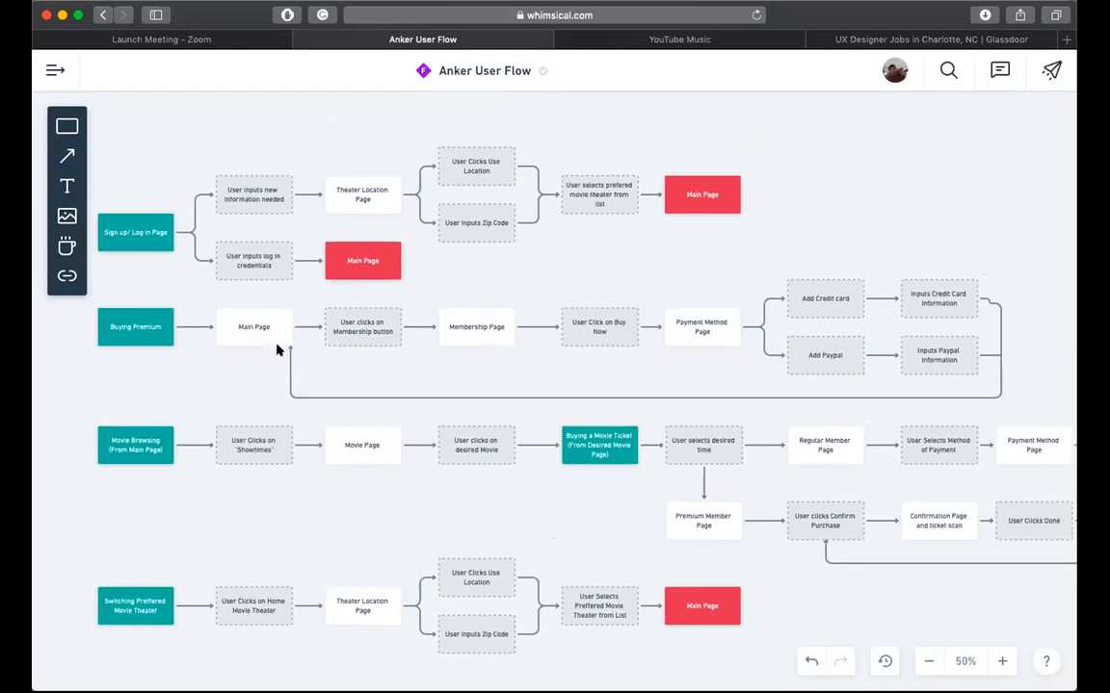
scroll(277, 350, down, 2)
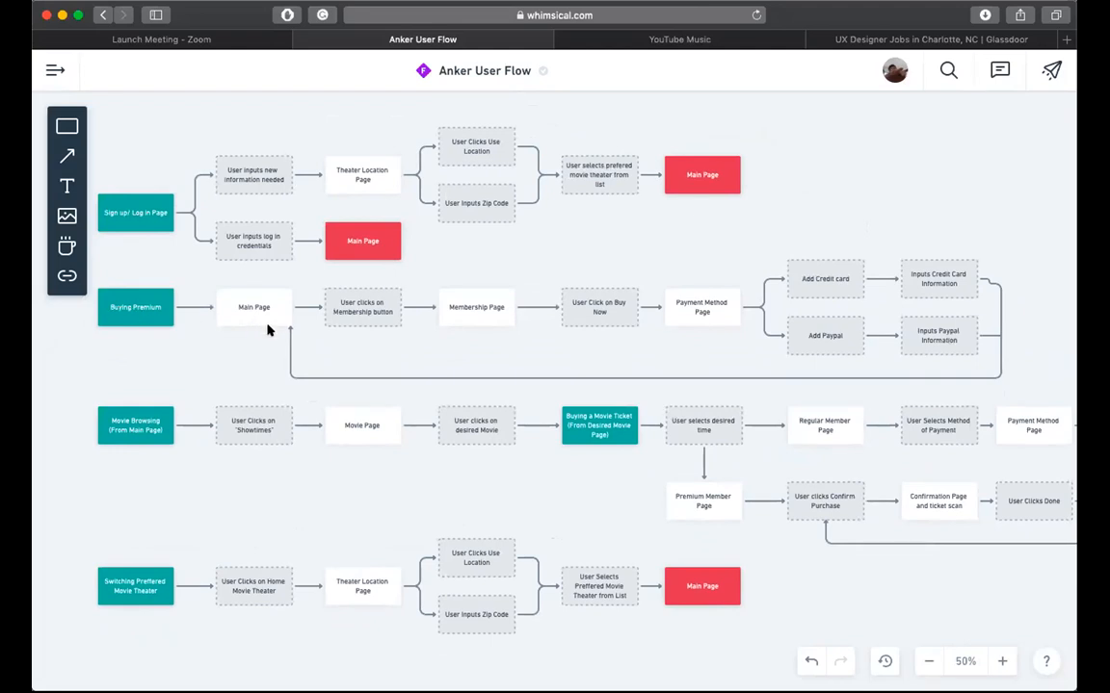
scroll(231, 308, right, 3)
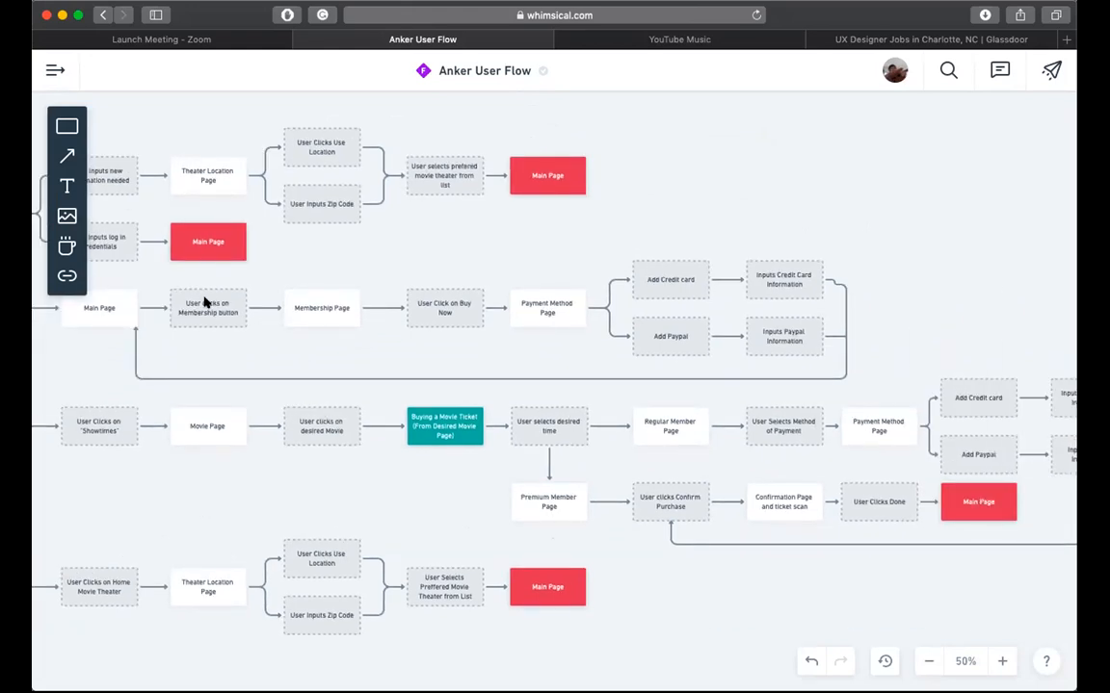
scroll(206, 301, right, 2)
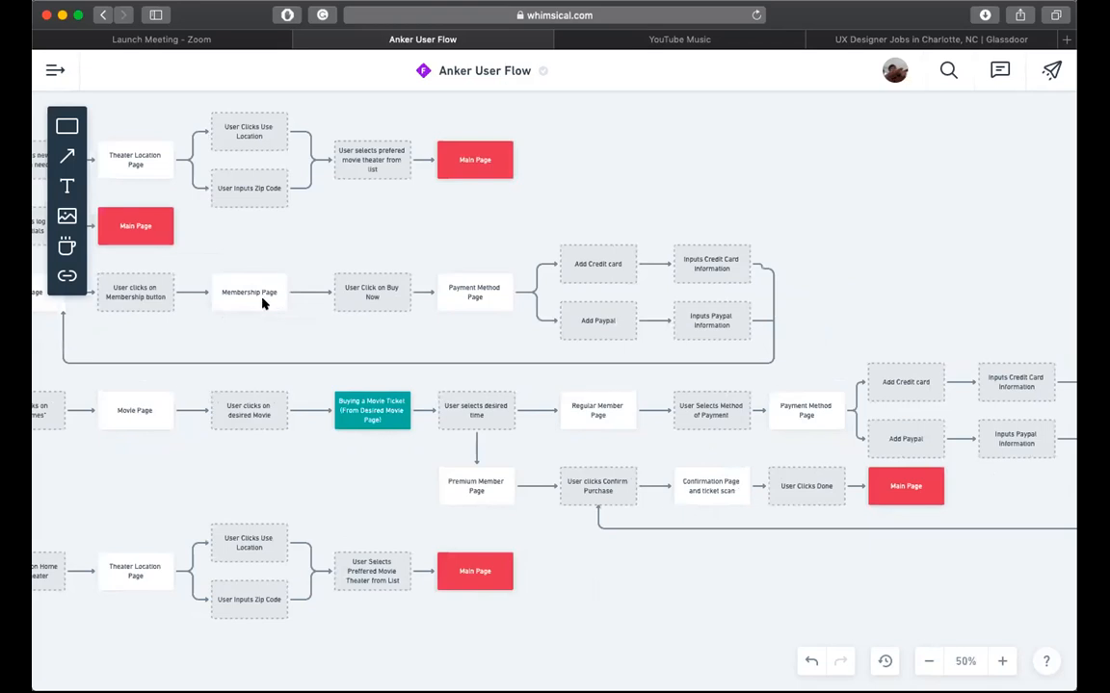
scroll(262, 304, right, 3)
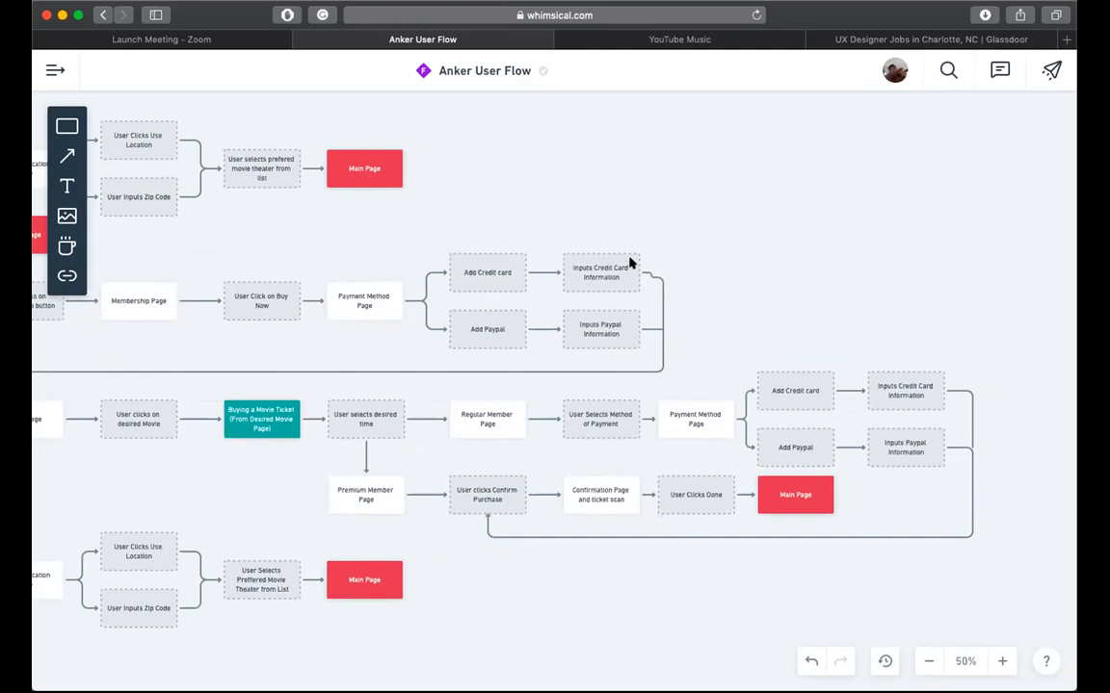
scroll(614, 334, left, 6)
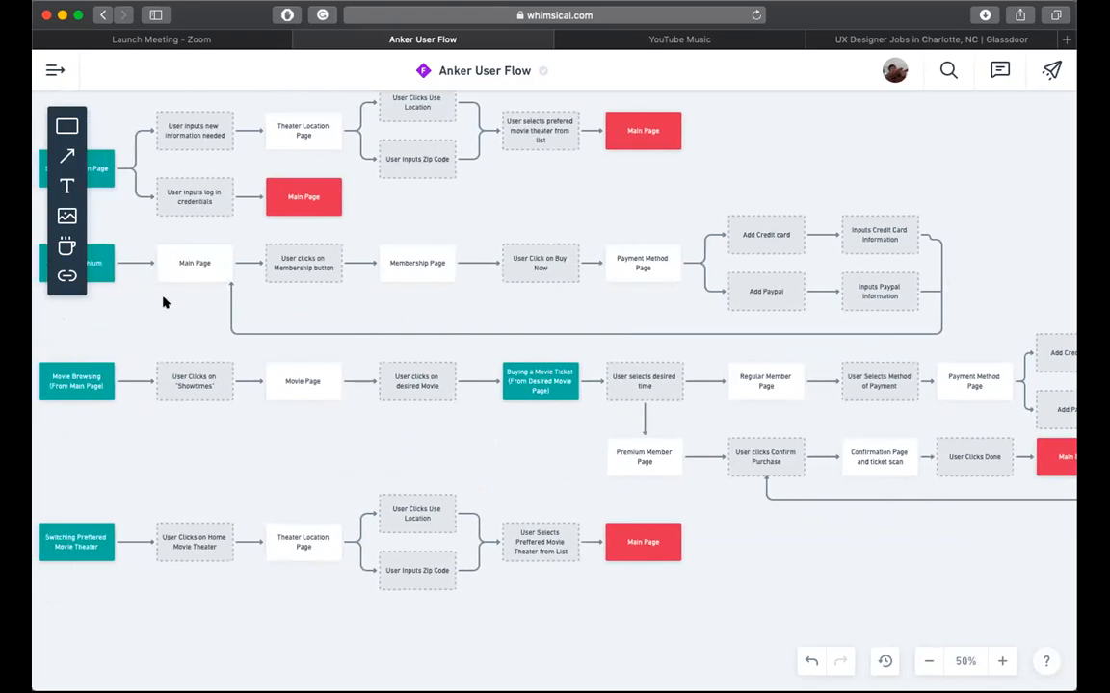
- Examine the Movie Browsing flow from the Showtimes action through Movie Page to the Buying a Movie Ticket box
scroll(330, 298, left, 2)
scroll(331, 298, down, 2)
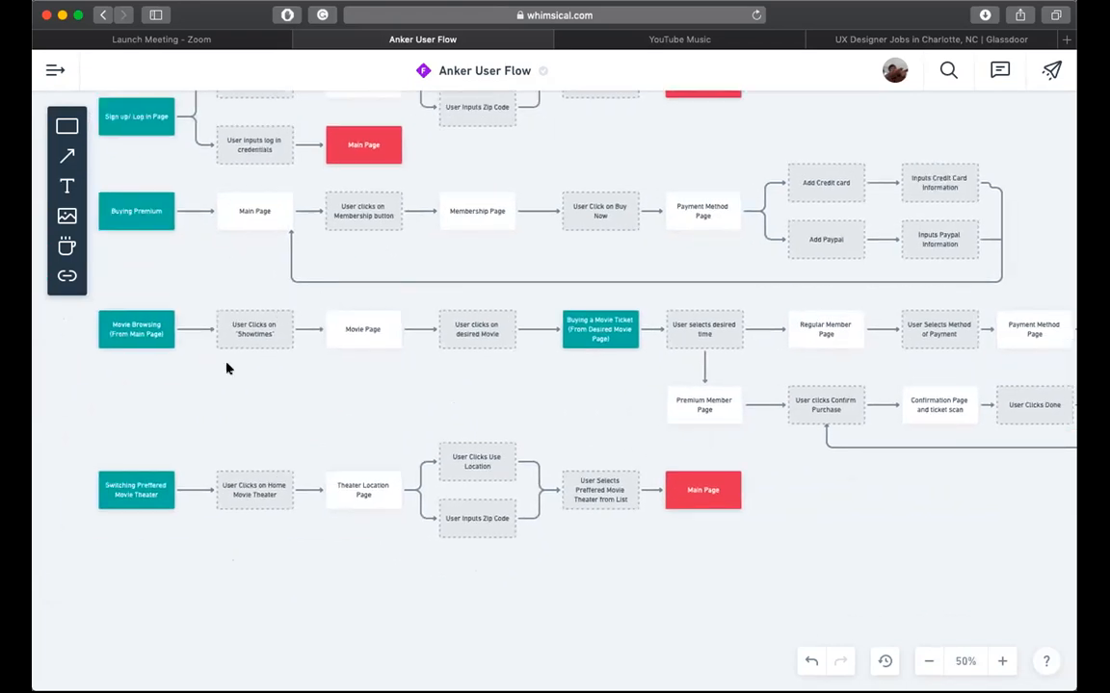
scroll(192, 366, down, 1)
scroll(192, 366, right, 1)
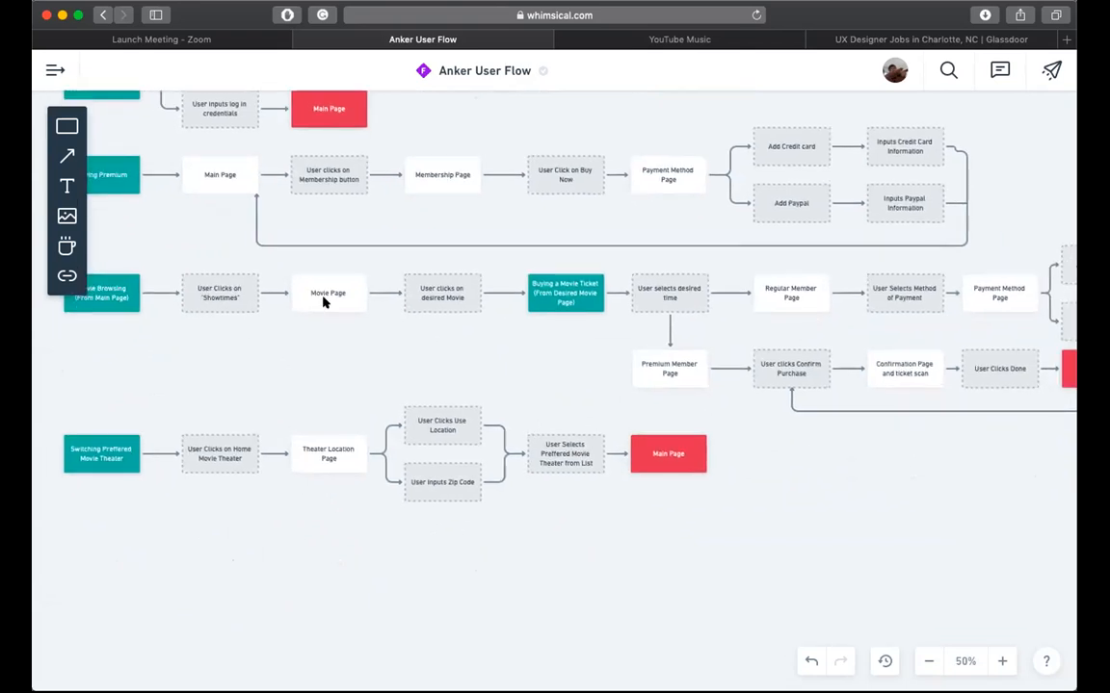
scroll(324, 301, right, 5)
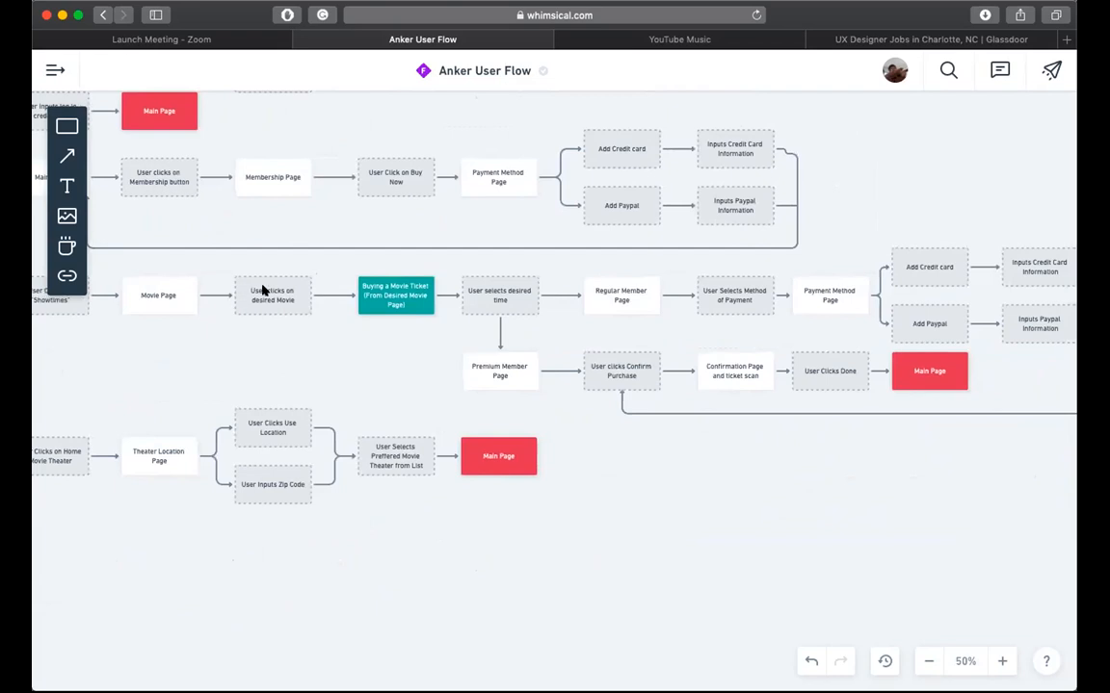
scroll(309, 329, left, 11)
scroll(309, 329, up, 1)
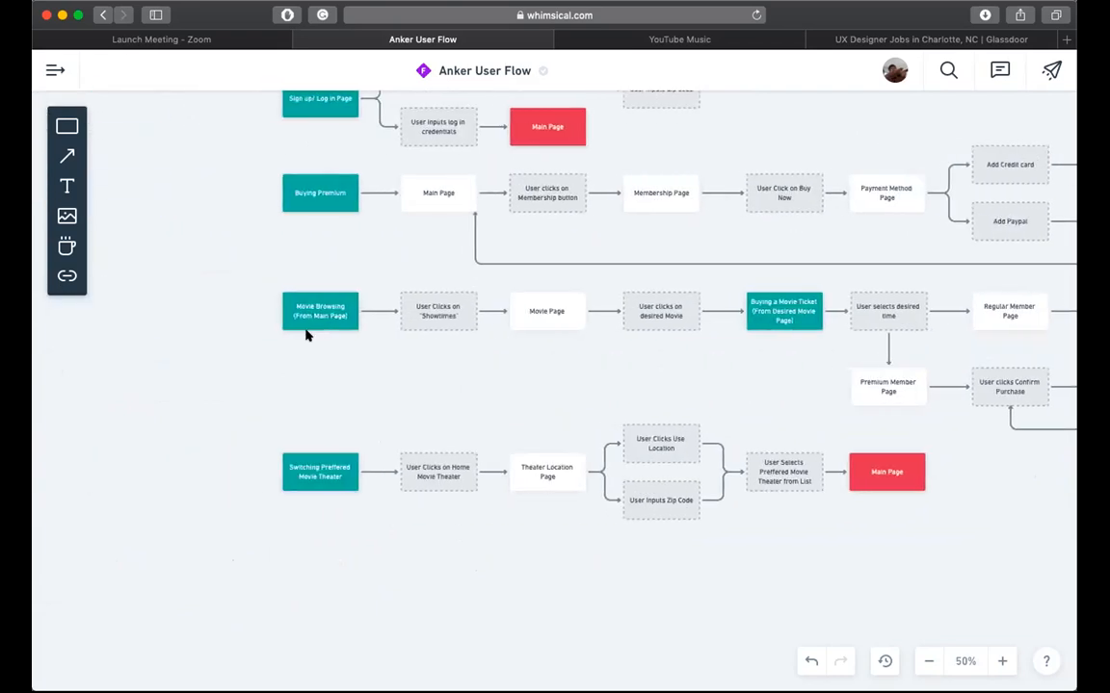
scroll(441, 331, right, 6)
scroll(440, 331, up, 1)
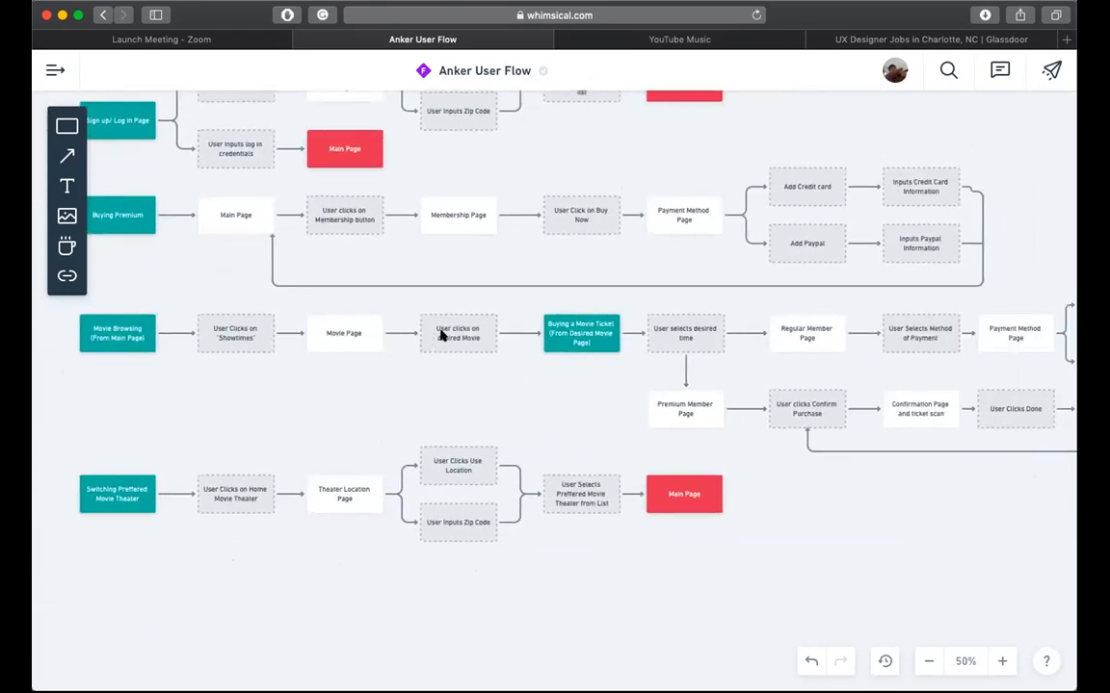
- Inspect where the Buying Premium return connector meets Main Page, and compare the credit card and PayPal branches of both payment flows
click(260, 248)
mouse_move(260, 247)
mouse_down()
mouse_move(230, 247)
mouse_move(256, 239)
mouse_move(210, 215)
mouse_move(258, 237)
mouse_up()
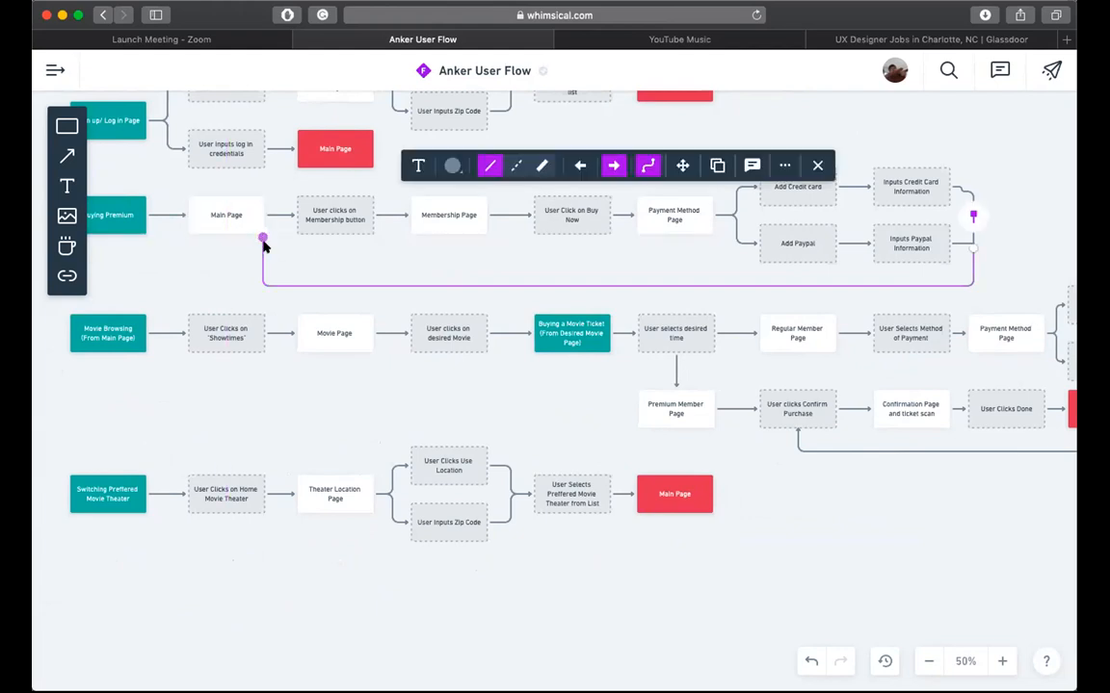
click(269, 260)
scroll(567, 292, right, 4)
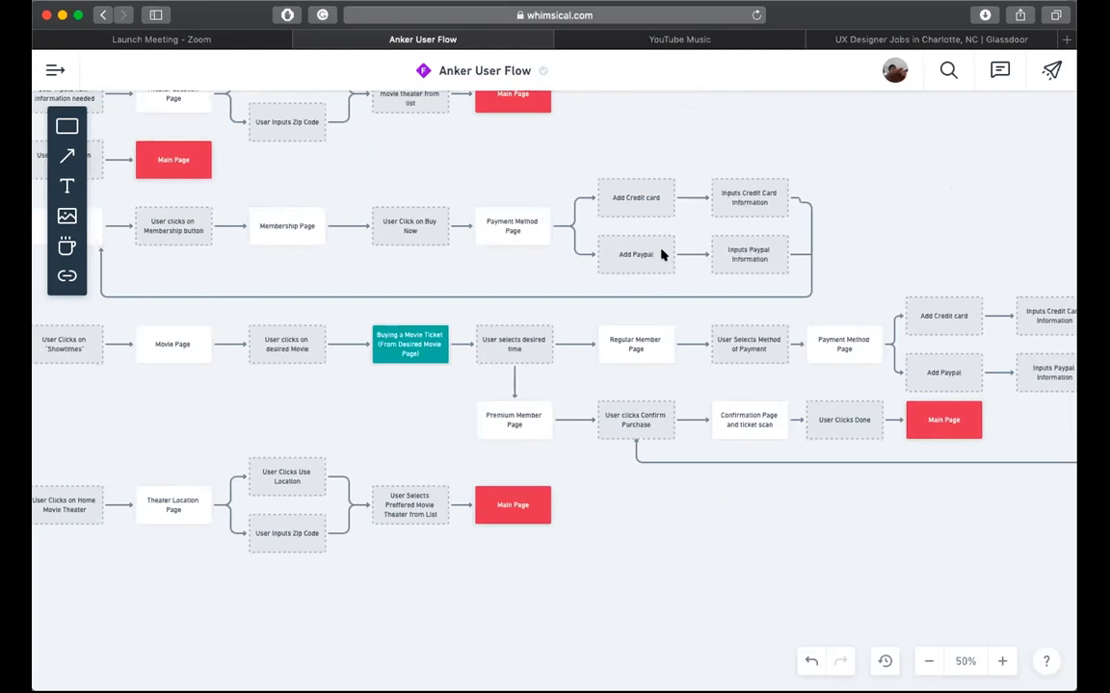
scroll(686, 286, up, 2)
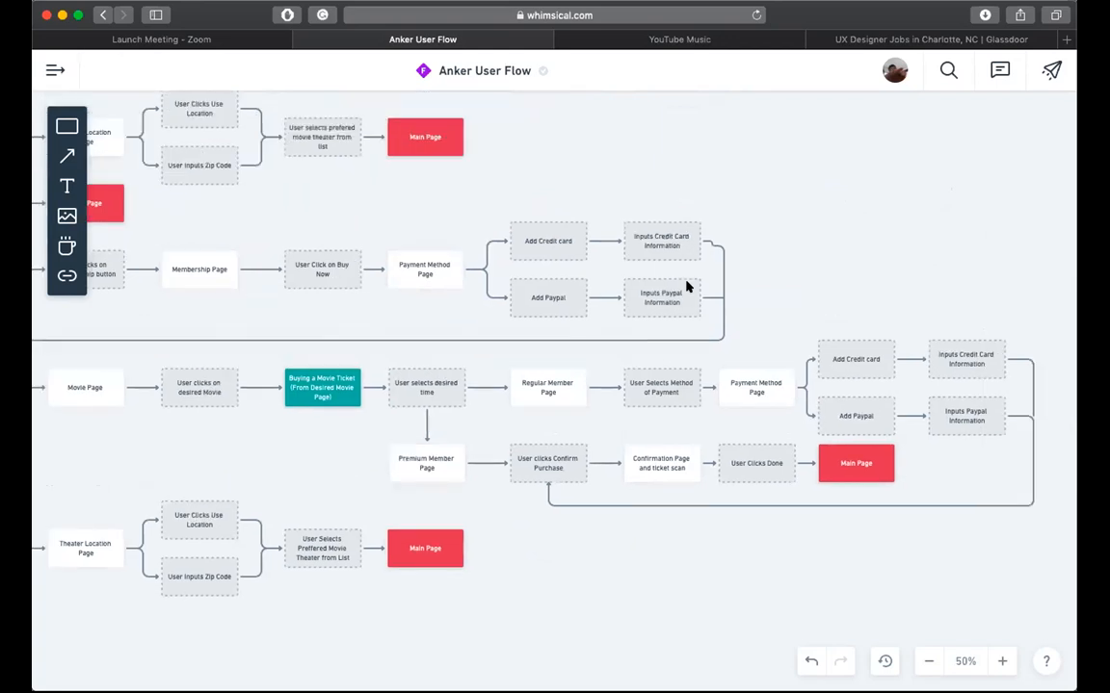
scroll(686, 286, right, 6)
scroll(686, 286, left, 5)
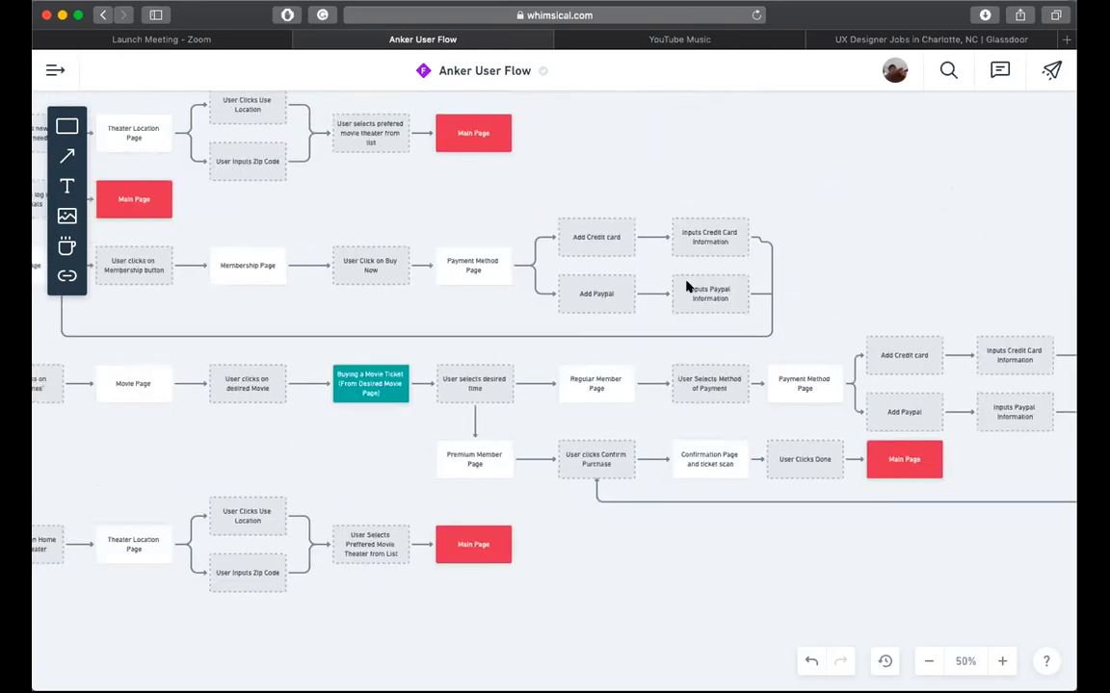
scroll(686, 286, right, 4)
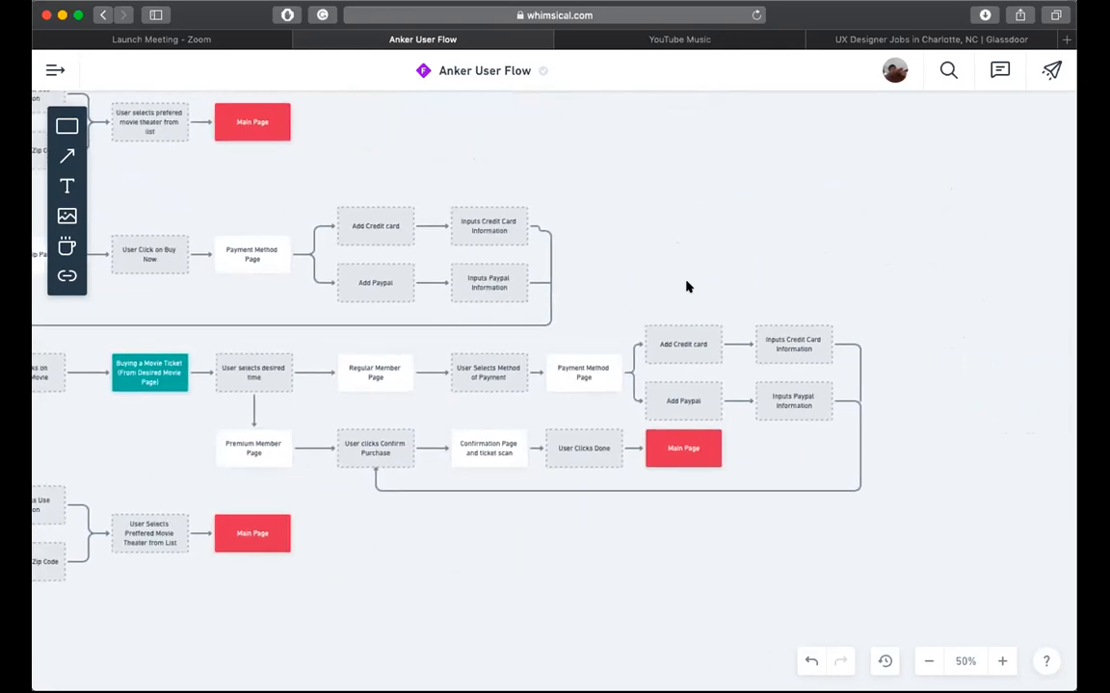
scroll(686, 286, left, 1)
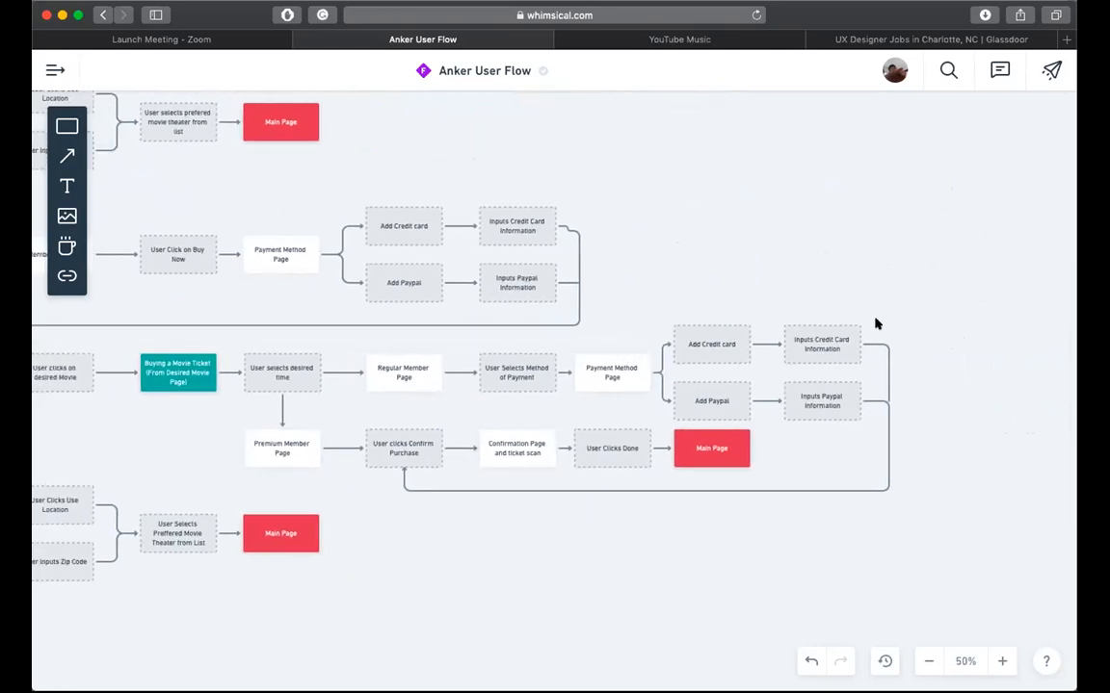
- Trace Movie Browsing into the ticket purchase flow, examining the Regular and Premium Member branches and their route to purchase confirmation
scroll(337, 374, left, 10)
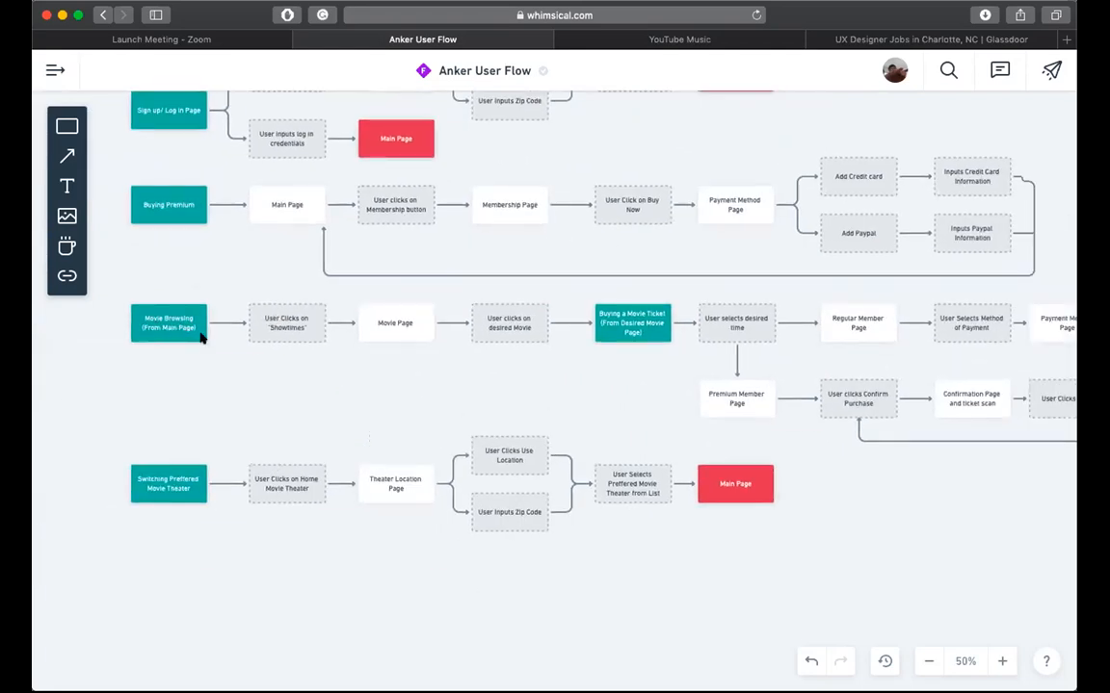
scroll(201, 337, right, 2)
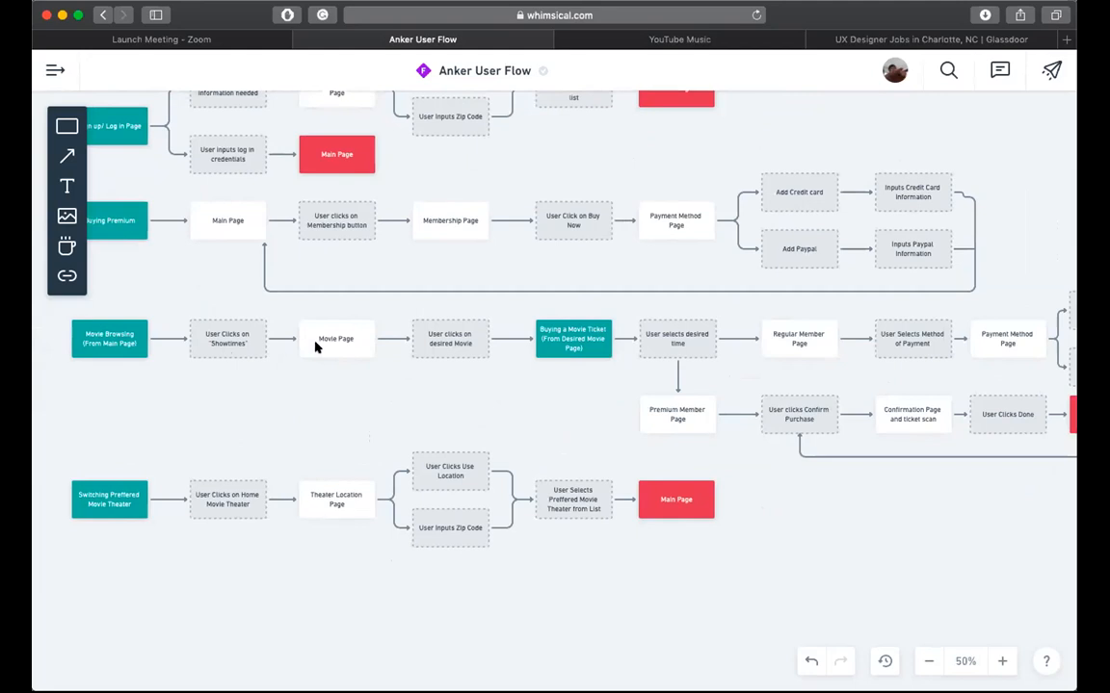
scroll(318, 345, right, 3)
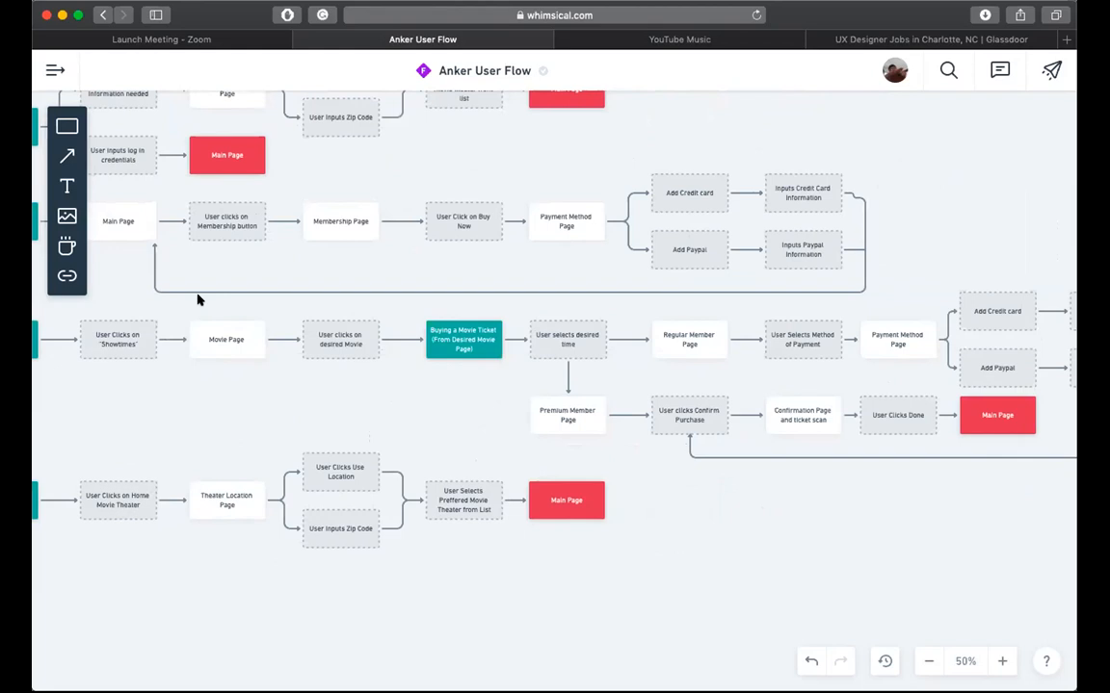
scroll(188, 271, left, 2)
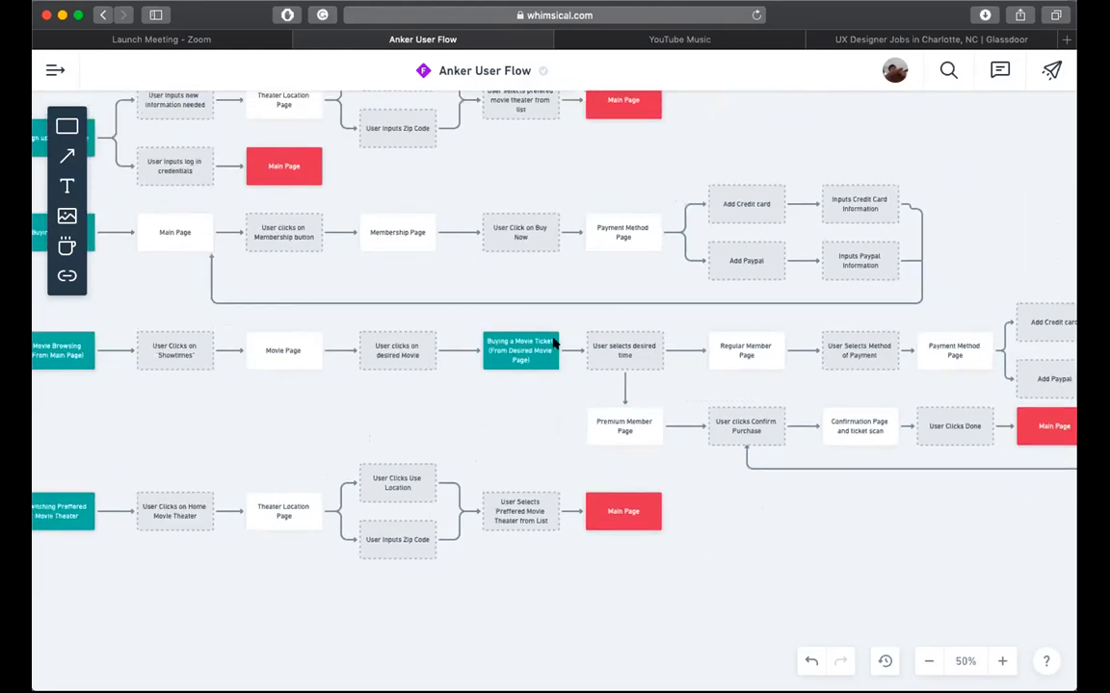
scroll(540, 351, right, 7)
scroll(262, 347, right, 1)
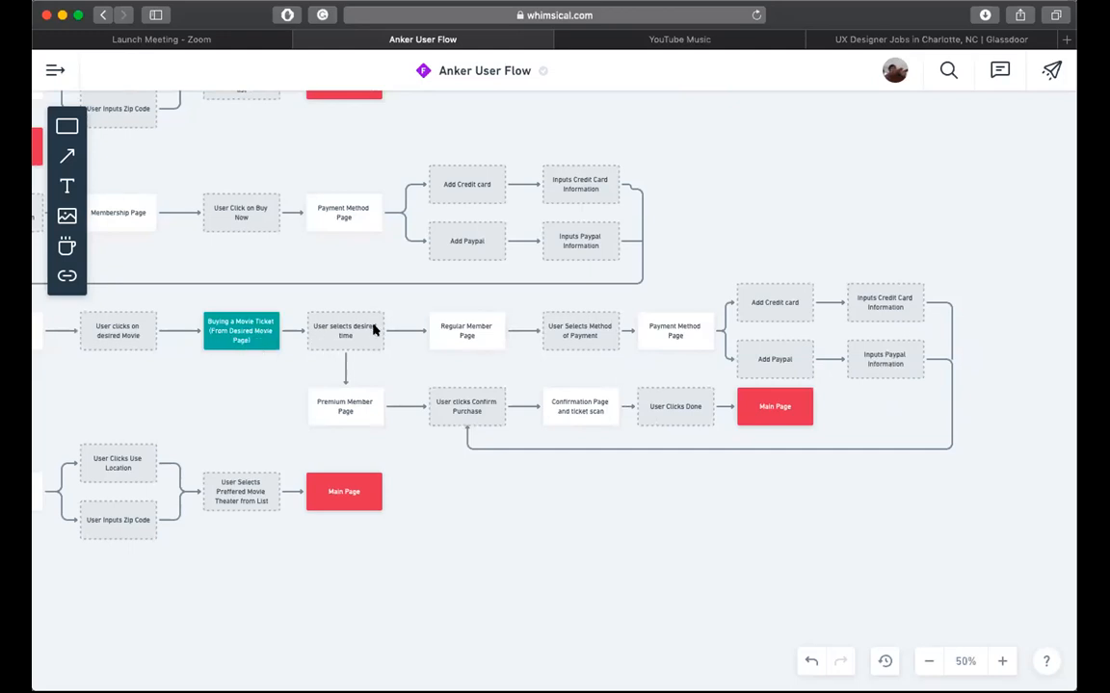
scroll(371, 330, right, 3)
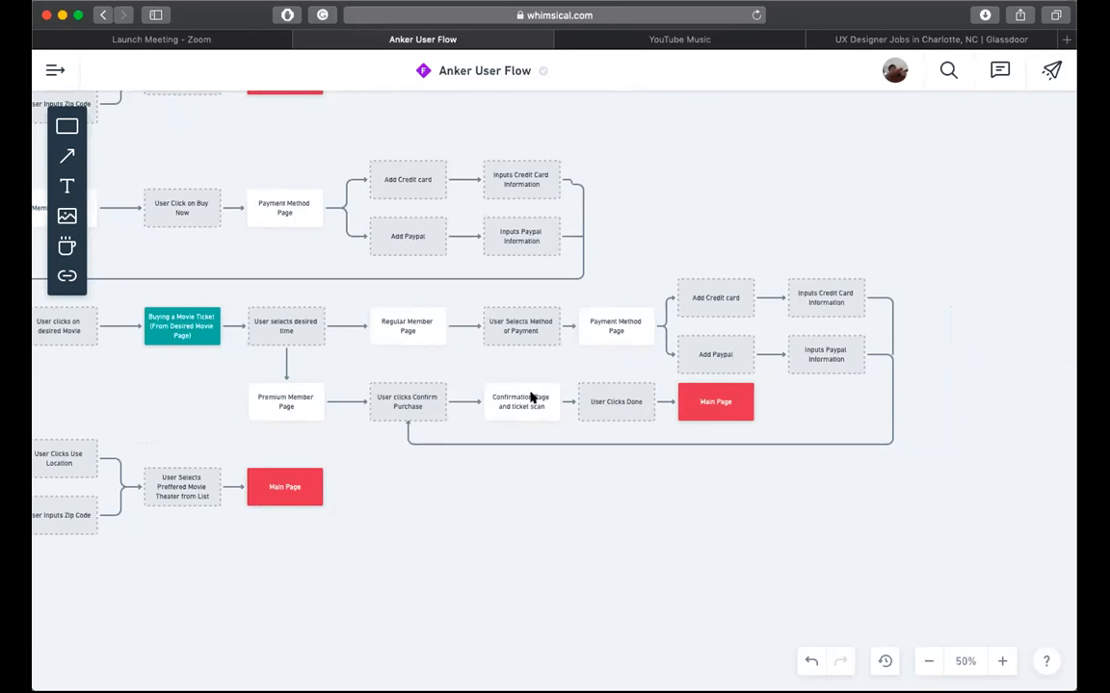
scroll(531, 398, right, 3)
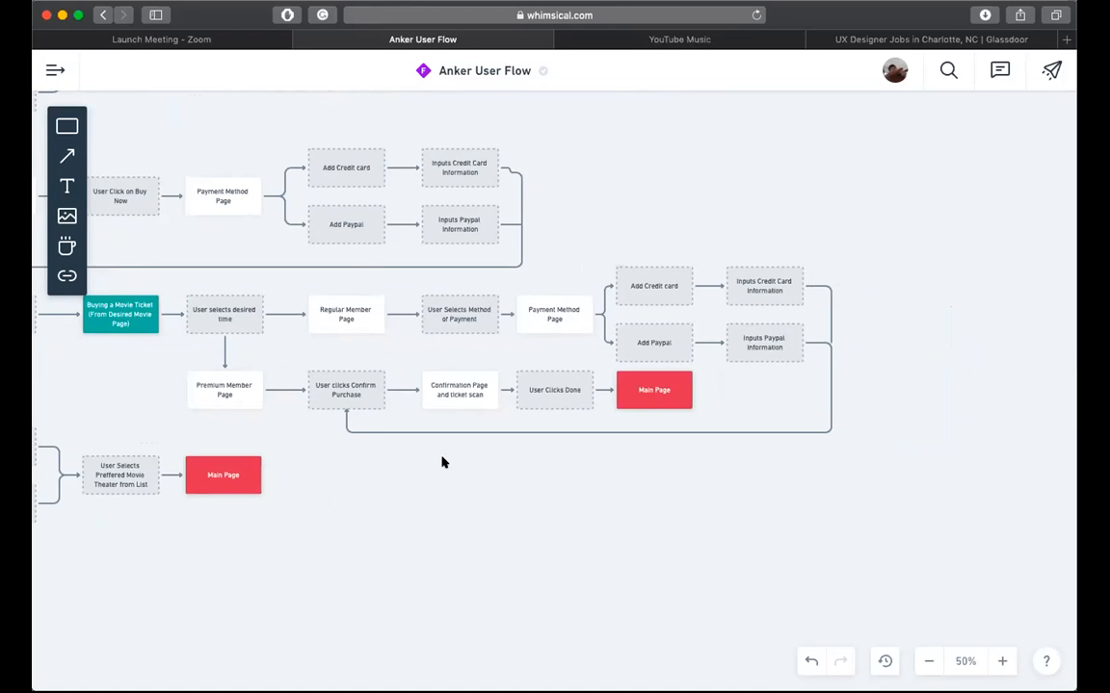
- Examine the Switching Preferred Movie Theater flow through the location and zip code branches to its Main Page end
scroll(442, 463, left, 10)
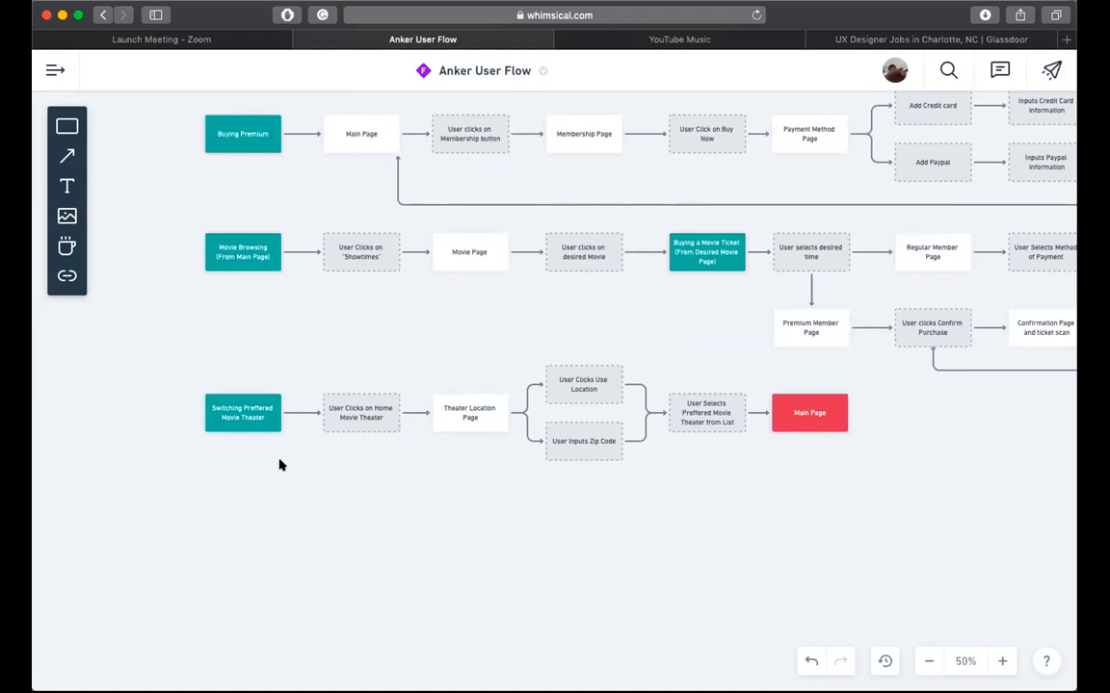
scroll(280, 465, right, 3)
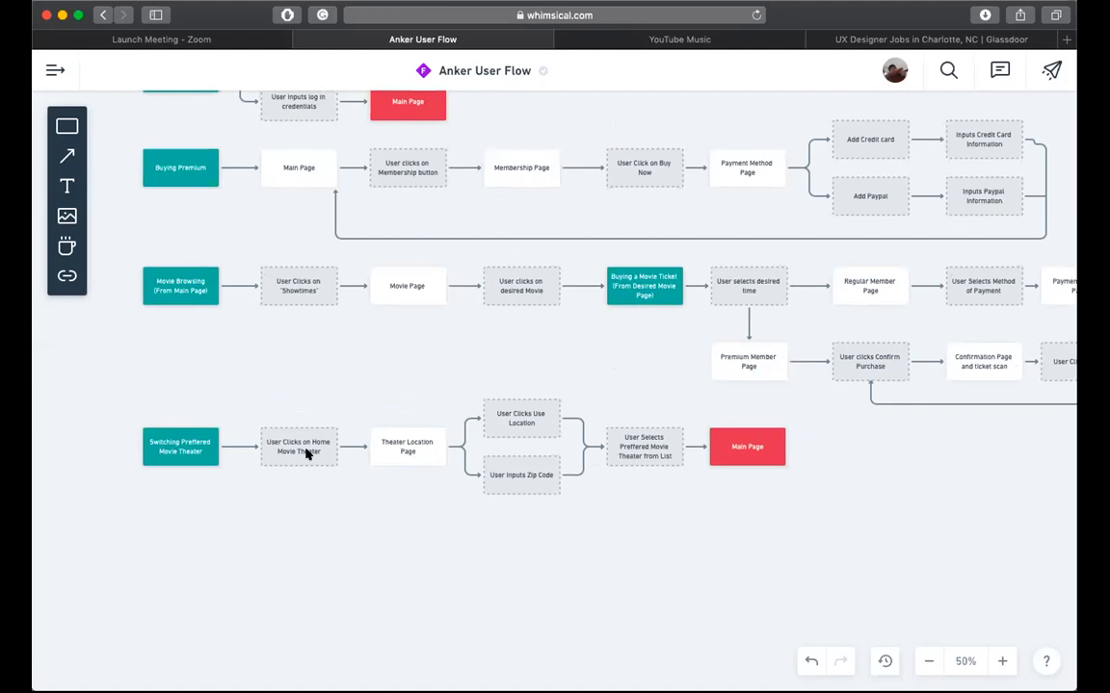
scroll(308, 454, right, 3)
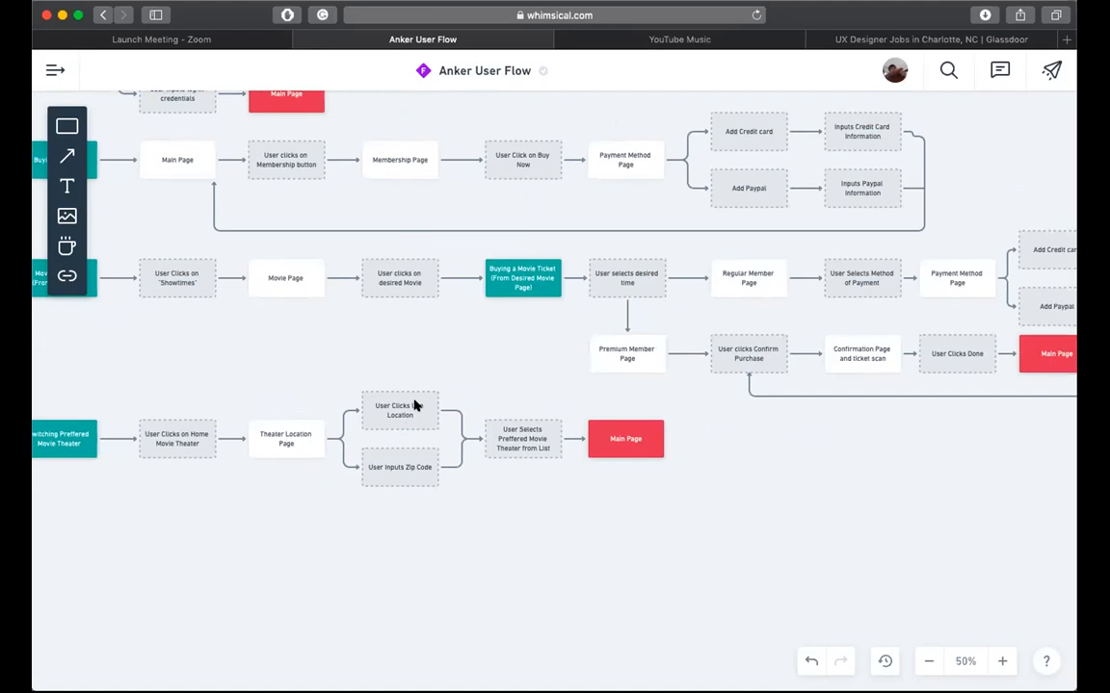
scroll(414, 405, right, 3)
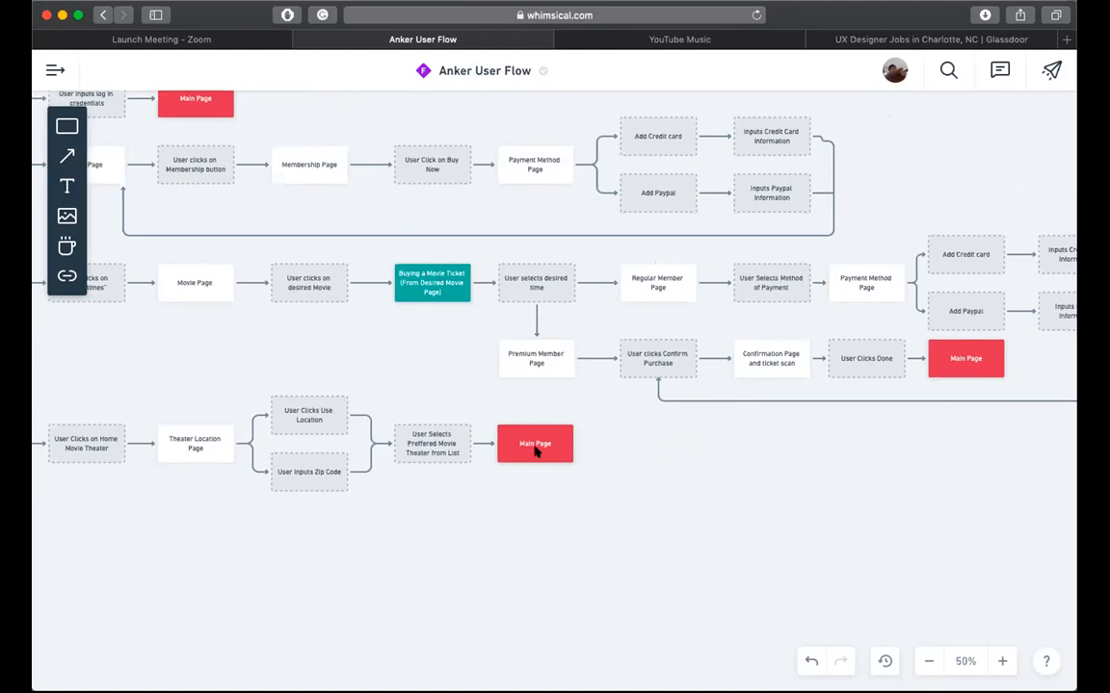
- Review all the Anker flows together, from Sign up/Log in Page down to Switching Preferred Movie Theater
scroll(536, 451, up, 5)
scroll(537, 451, left, 5)
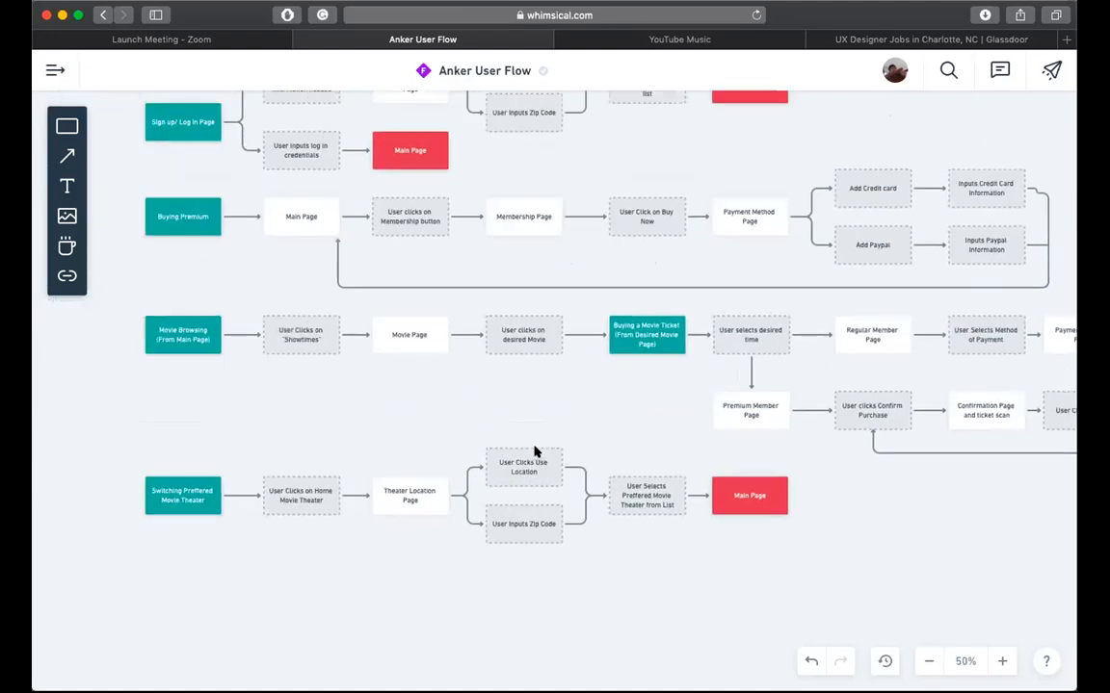
scroll(536, 450, right, 5)
scroll(537, 450, down, 1)
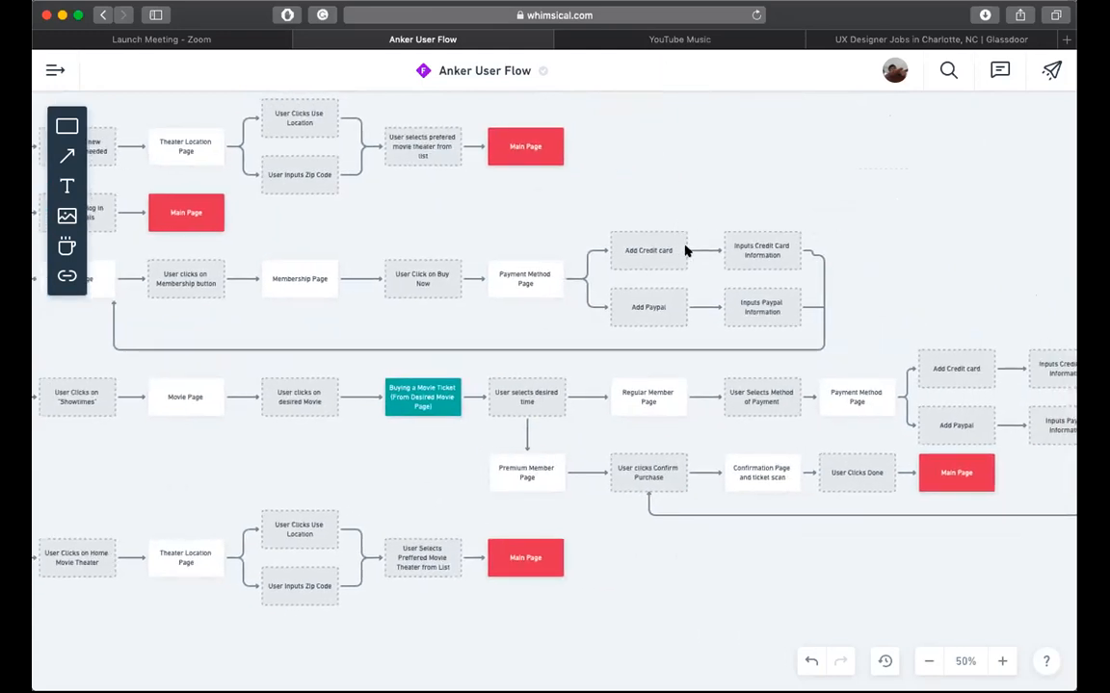
scroll(686, 250, up, 1)
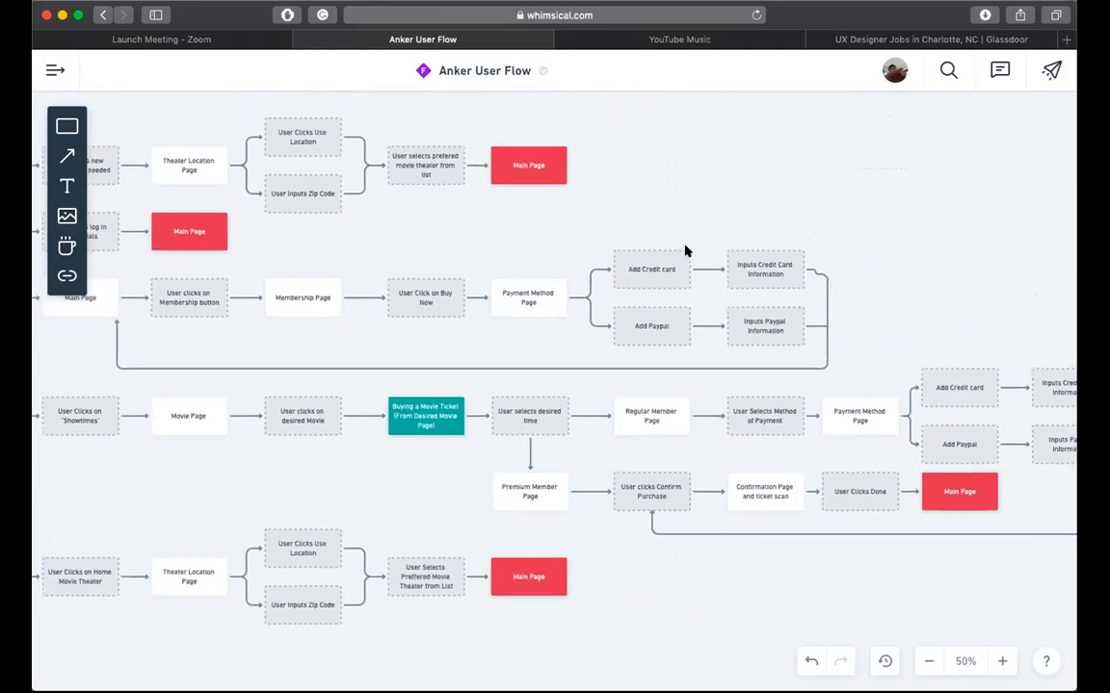
scroll(403, 301, left, 5)
scroll(403, 300, down, 1)
right_click(404, 301)
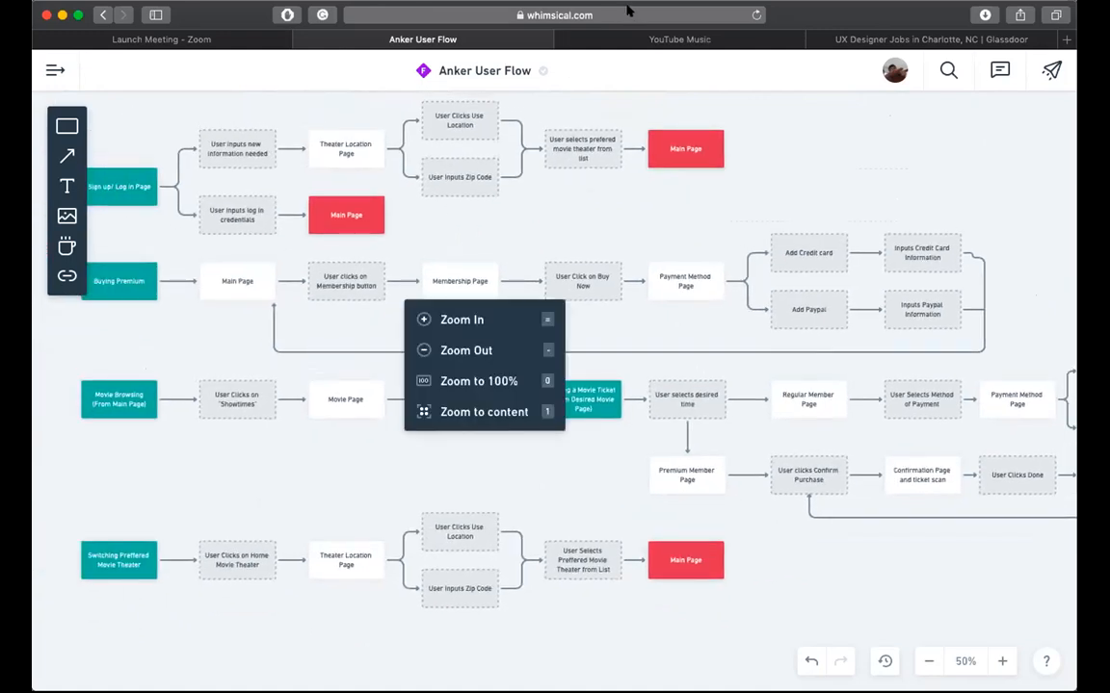